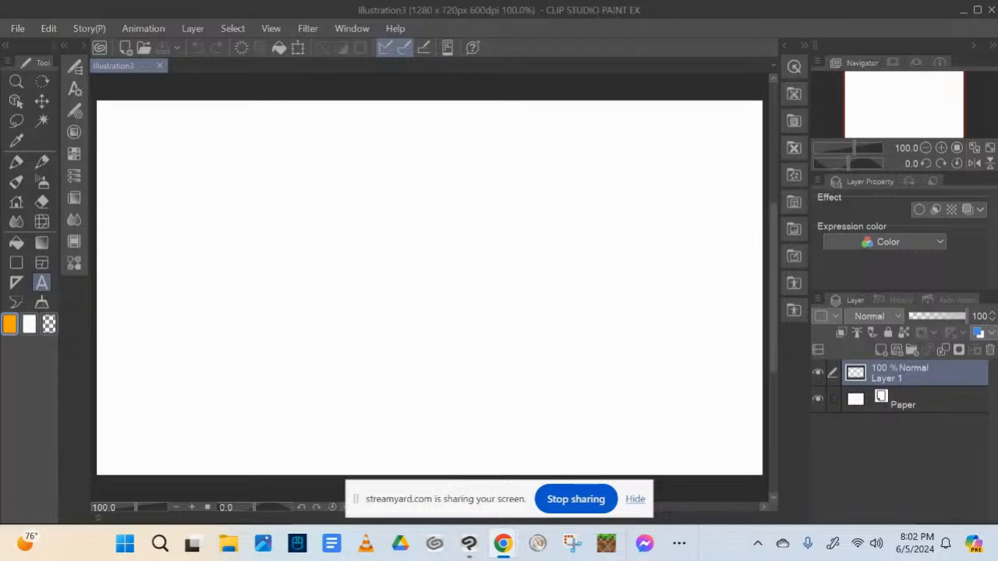
Pick the Mechanical pencil and a pale blue-grey drawing colour from the standard color set
{"action": "left_click", "coordinate": [636, 498]}
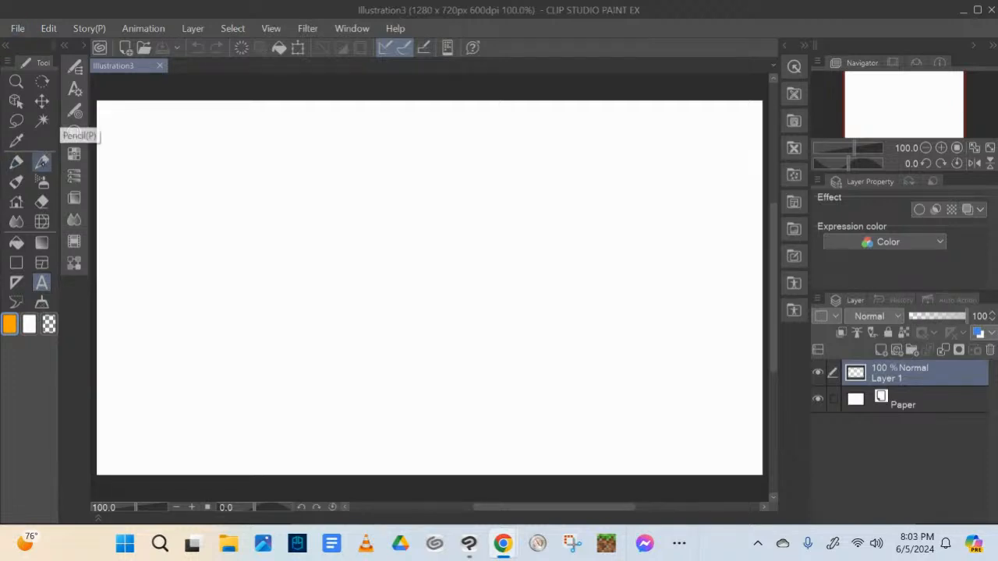
{"action": "left_click", "coordinate": [42, 163]}
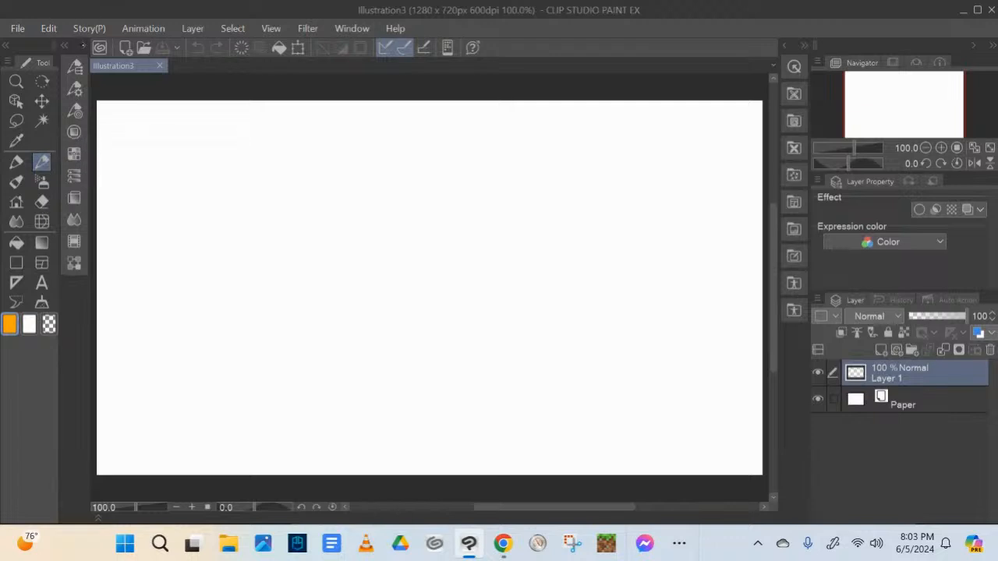
{"action": "left_click", "coordinate": [84, 45]}
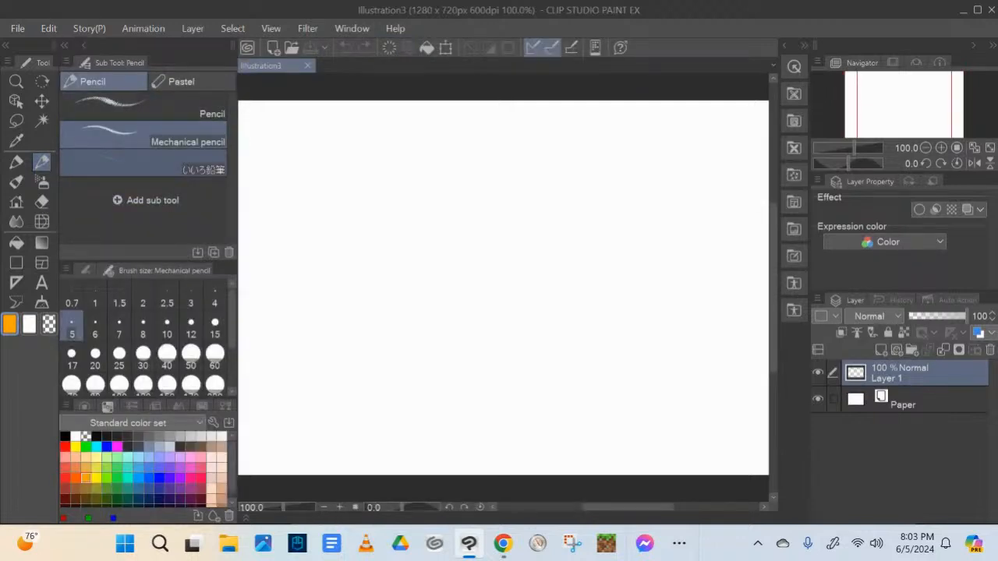
{"action": "left_click", "coordinate": [160, 446]}
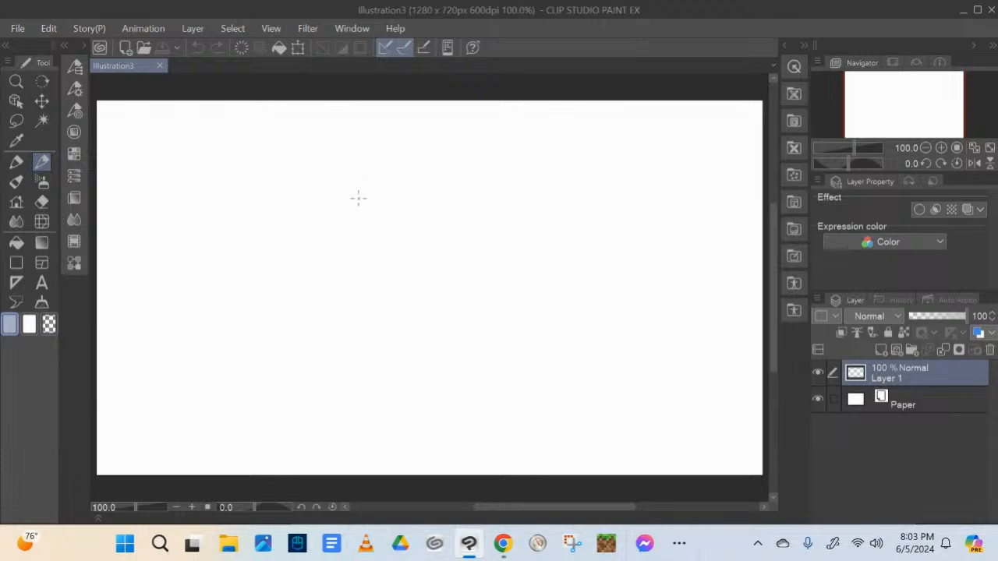
Sketch the character's head in the upper middle of the canvas with loose curved outlines and a tapering chin
{"action": "mouse_move", "coordinate": [380, 154]}
{"action": "left_mouse_down"}
{"action": "mouse_move", "coordinate": [371, 201]}
{"action": "mouse_move", "coordinate": [396, 205]}
{"action": "left_mouse_up"}
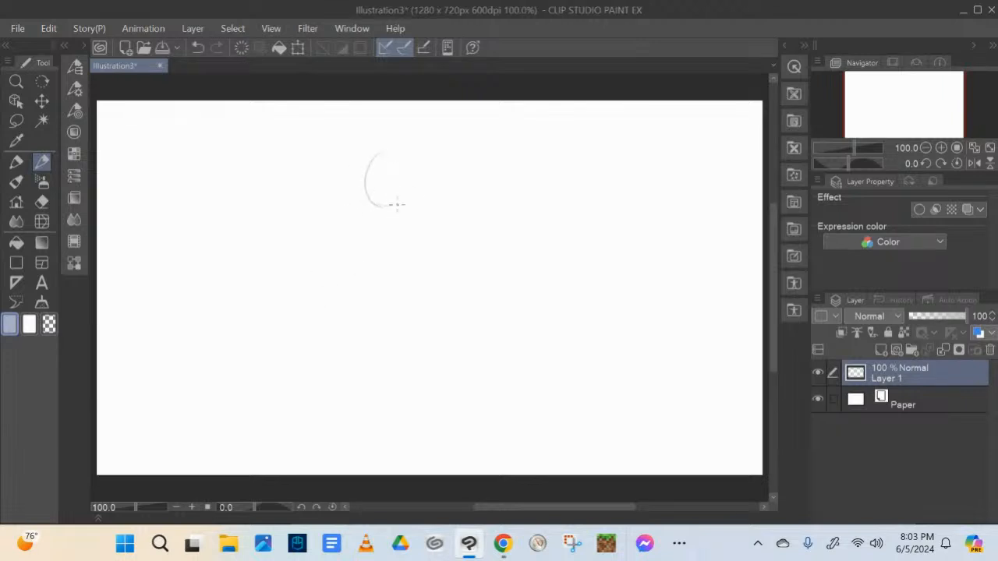
{"action": "left_click_drag", "start_coordinate": [379, 154], "coordinate": [405, 210]}
{"action": "mouse_move", "coordinate": [390, 156]}
{"action": "left_mouse_down"}
{"action": "mouse_move", "coordinate": [414, 205]}
{"action": "mouse_move", "coordinate": [404, 209]}
{"action": "mouse_move", "coordinate": [443, 182]}
{"action": "mouse_move", "coordinate": [441, 154]}
{"action": "mouse_move", "coordinate": [457, 185]}
{"action": "mouse_move", "coordinate": [438, 211]}
{"action": "left_mouse_up"}
{"action": "left_click_drag", "start_coordinate": [437, 142], "coordinate": [433, 214]}
{"action": "left_click_drag", "start_coordinate": [408, 134], "coordinate": [375, 171]}
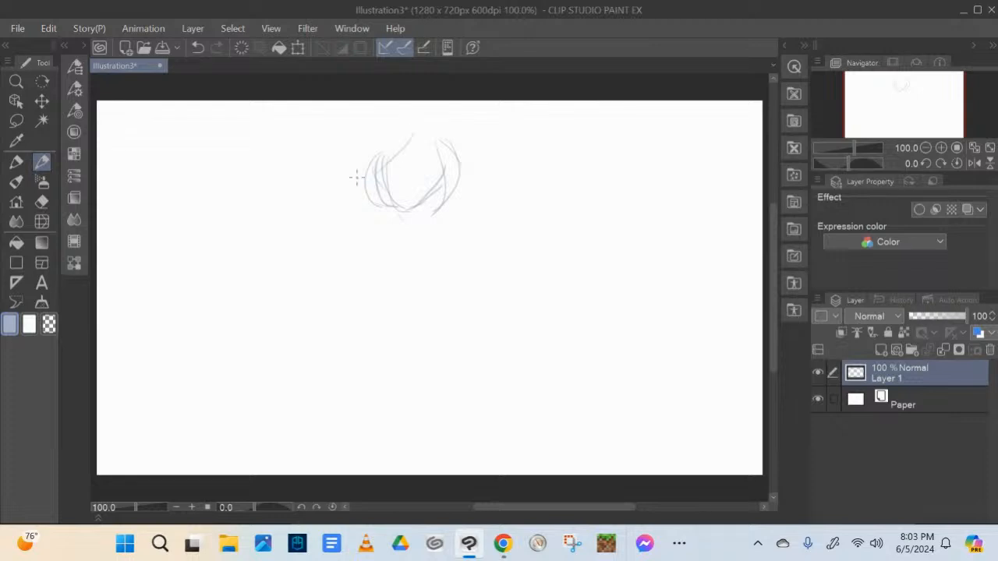
{"action": "mouse_move", "coordinate": [422, 131]}
{"action": "left_mouse_down"}
{"action": "mouse_move", "coordinate": [428, 155]}
{"action": "mouse_move", "coordinate": [382, 148]}
{"action": "left_mouse_up"}
Sketch the neck below the head and an upright oval beneath it for the chest
{"action": "mouse_move", "coordinate": [385, 212]}
{"action": "left_mouse_down"}
{"action": "mouse_move", "coordinate": [384, 229]}
{"action": "mouse_move", "coordinate": [417, 228]}
{"action": "mouse_move", "coordinate": [360, 276]}
{"action": "left_mouse_up"}
{"action": "mouse_move", "coordinate": [370, 240]}
{"action": "left_mouse_down"}
{"action": "mouse_move", "coordinate": [395, 302]}
{"action": "mouse_move", "coordinate": [436, 269]}
{"action": "left_mouse_up"}
{"action": "mouse_move", "coordinate": [417, 227]}
{"action": "left_mouse_down"}
{"action": "mouse_move", "coordinate": [368, 293]}
{"action": "mouse_move", "coordinate": [385, 233]}
{"action": "mouse_move", "coordinate": [405, 317]}
{"action": "left_mouse_up"}
{"action": "mouse_move", "coordinate": [405, 227]}
{"action": "left_mouse_down"}
{"action": "mouse_move", "coordinate": [438, 260]}
{"action": "mouse_move", "coordinate": [403, 310]}
{"action": "mouse_move", "coordinate": [378, 291]}
{"action": "left_mouse_up"}
{"action": "left_click_drag", "start_coordinate": [438, 256], "coordinate": [414, 303]}
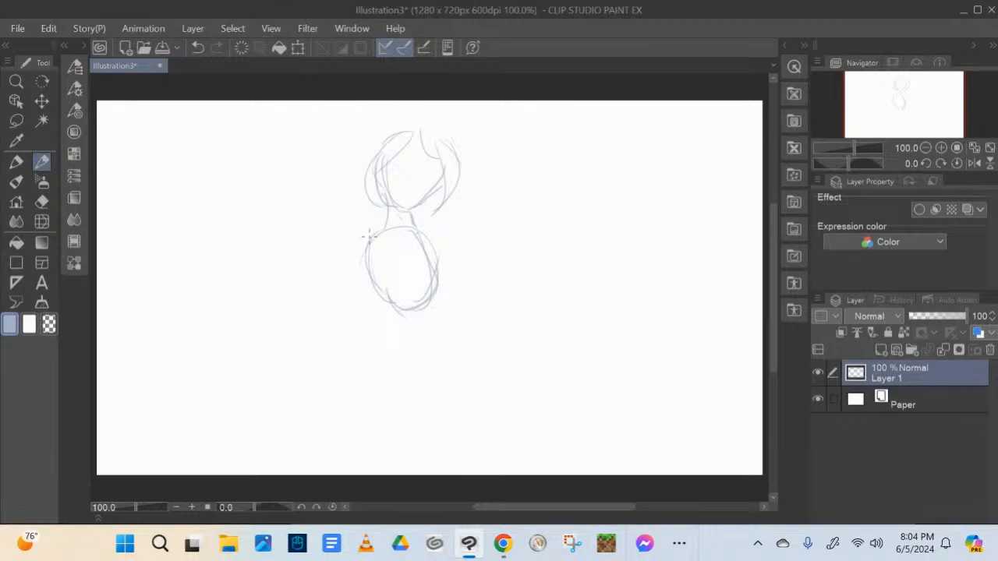
Sketch rounded shoulders on both sides of the chest and a slanting upper arm on the figure's left side as viewed
{"action": "mouse_move", "coordinate": [365, 234]}
{"action": "left_mouse_down"}
{"action": "mouse_move", "coordinate": [360, 271]}
{"action": "mouse_move", "coordinate": [346, 241]}
{"action": "left_mouse_up"}
{"action": "mouse_move", "coordinate": [347, 248]}
{"action": "left_mouse_down"}
{"action": "mouse_move", "coordinate": [347, 260]}
{"action": "mouse_move", "coordinate": [382, 229]}
{"action": "mouse_move", "coordinate": [370, 232]}
{"action": "left_mouse_up"}
{"action": "left_click_drag", "start_coordinate": [385, 226], "coordinate": [346, 239]}
{"action": "mouse_move", "coordinate": [411, 226]}
{"action": "left_mouse_down"}
{"action": "mouse_move", "coordinate": [430, 224]}
{"action": "mouse_move", "coordinate": [445, 239]}
{"action": "mouse_move", "coordinate": [451, 253]}
{"action": "mouse_move", "coordinate": [439, 268]}
{"action": "left_mouse_up"}
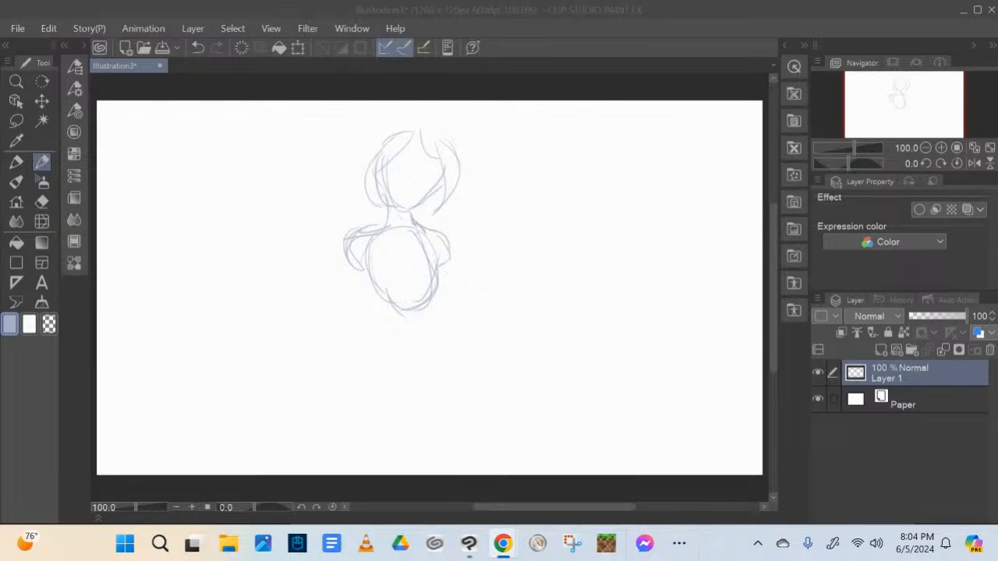
{"action": "mouse_move", "coordinate": [359, 262]}
{"action": "left_mouse_down"}
{"action": "mouse_move", "coordinate": [317, 350]}
{"action": "mouse_move", "coordinate": [324, 334]}
{"action": "left_mouse_up"}
{"action": "left_click_drag", "start_coordinate": [347, 253], "coordinate": [320, 326]}
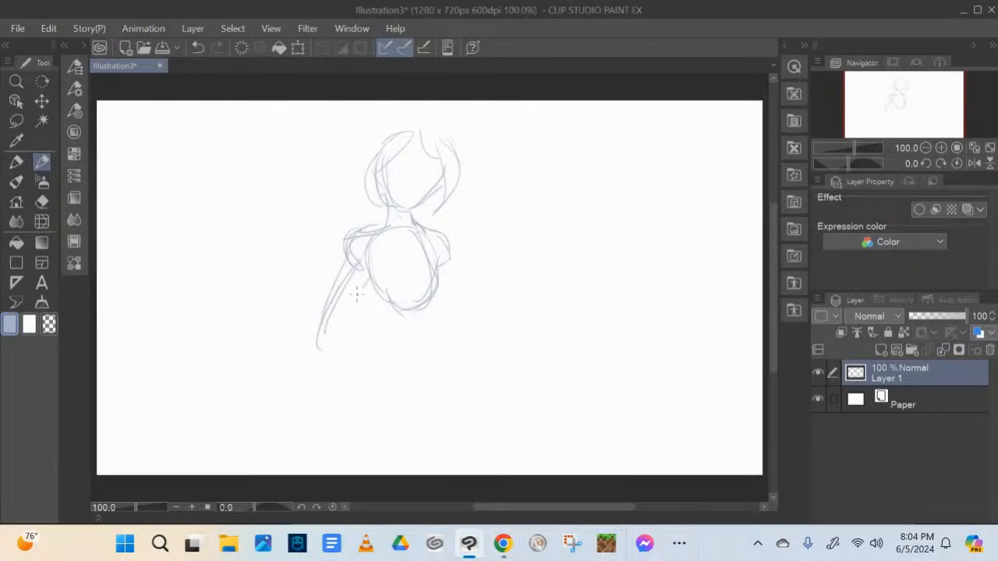
{"action": "left_click_drag", "start_coordinate": [363, 285], "coordinate": [318, 323]}
Sketch the narrowing waist and the rounded hips beneath the chest oval
{"action": "left_click_drag", "start_coordinate": [379, 293], "coordinate": [380, 325]}
{"action": "mouse_move", "coordinate": [433, 298]}
{"action": "left_mouse_down"}
{"action": "mouse_move", "coordinate": [429, 336]}
{"action": "mouse_move", "coordinate": [363, 350]}
{"action": "mouse_move", "coordinate": [370, 338]}
{"action": "mouse_move", "coordinate": [389, 386]}
{"action": "left_mouse_up"}
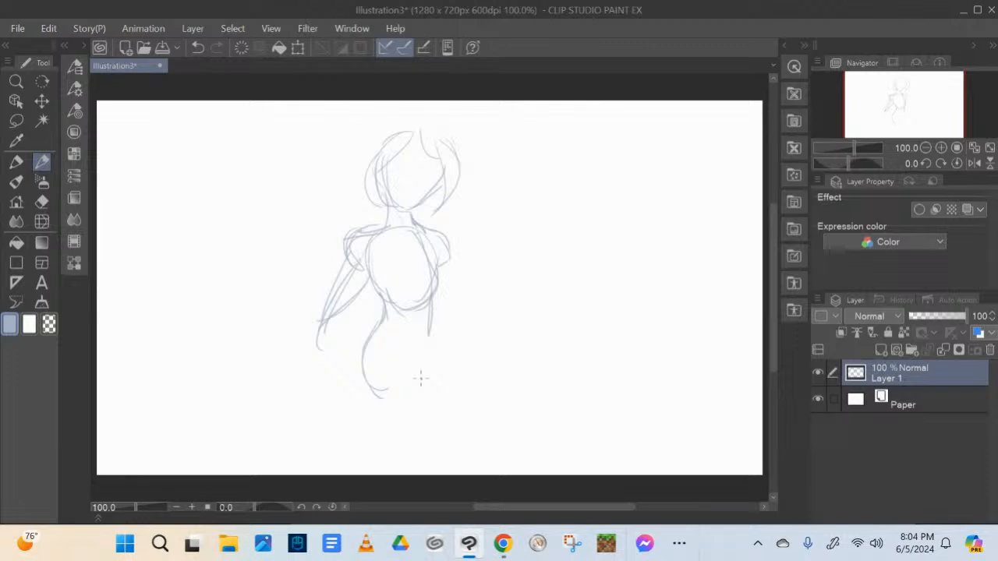
{"action": "mouse_move", "coordinate": [433, 313]}
{"action": "left_mouse_down"}
{"action": "mouse_move", "coordinate": [440, 353]}
{"action": "mouse_move", "coordinate": [430, 309]}
{"action": "mouse_move", "coordinate": [440, 382]}
{"action": "left_mouse_up"}
{"action": "mouse_move", "coordinate": [438, 346]}
{"action": "left_mouse_down"}
{"action": "mouse_move", "coordinate": [430, 390]}
{"action": "mouse_move", "coordinate": [383, 404]}
{"action": "left_mouse_up"}
Add a new layer beneath the sketch layer and fill it with light grey as a background
{"action": "left_click", "coordinate": [881, 349]}
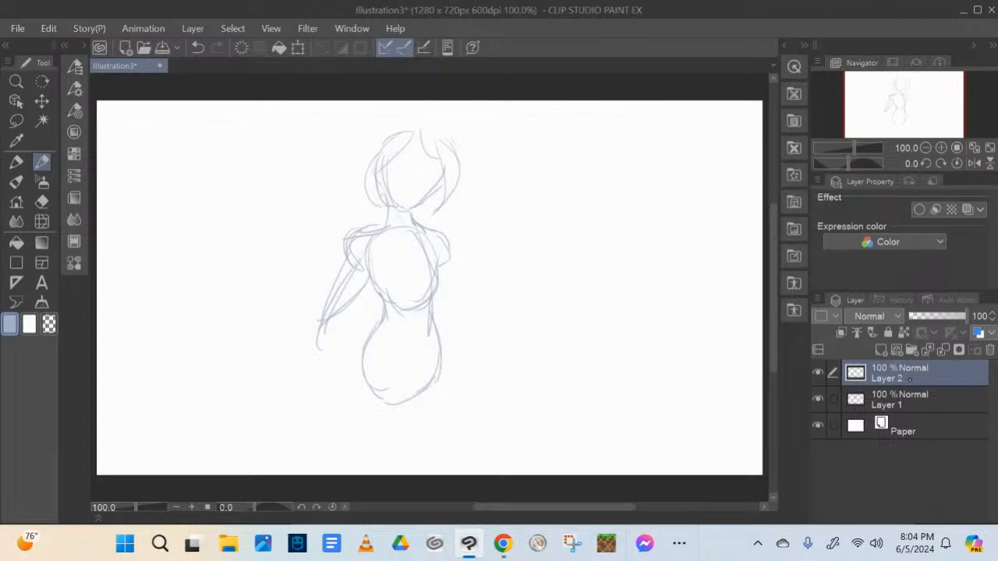
{"action": "left_click_drag", "start_coordinate": [910, 378], "coordinate": [923, 407]}
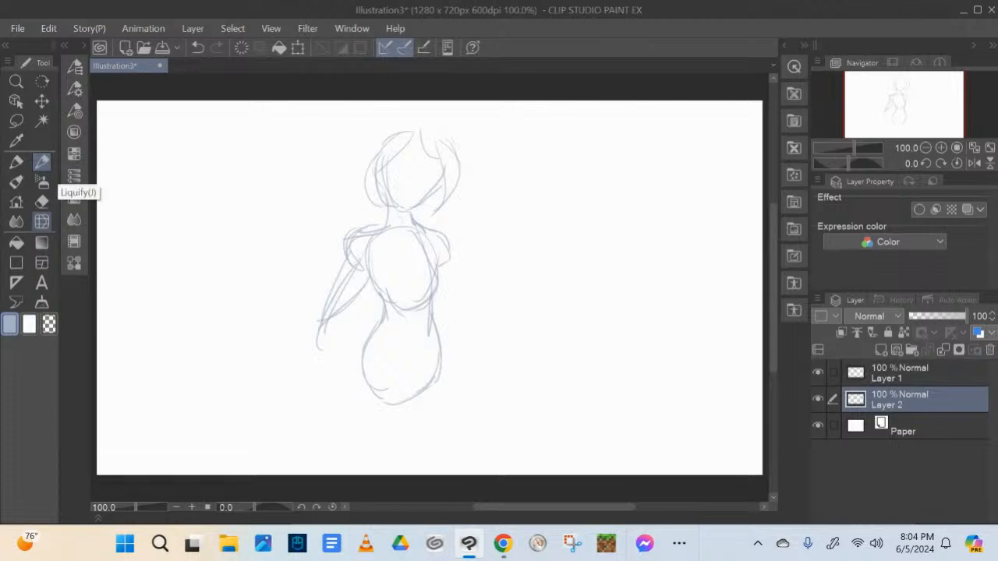
{"action": "left_click", "coordinate": [16, 242]}
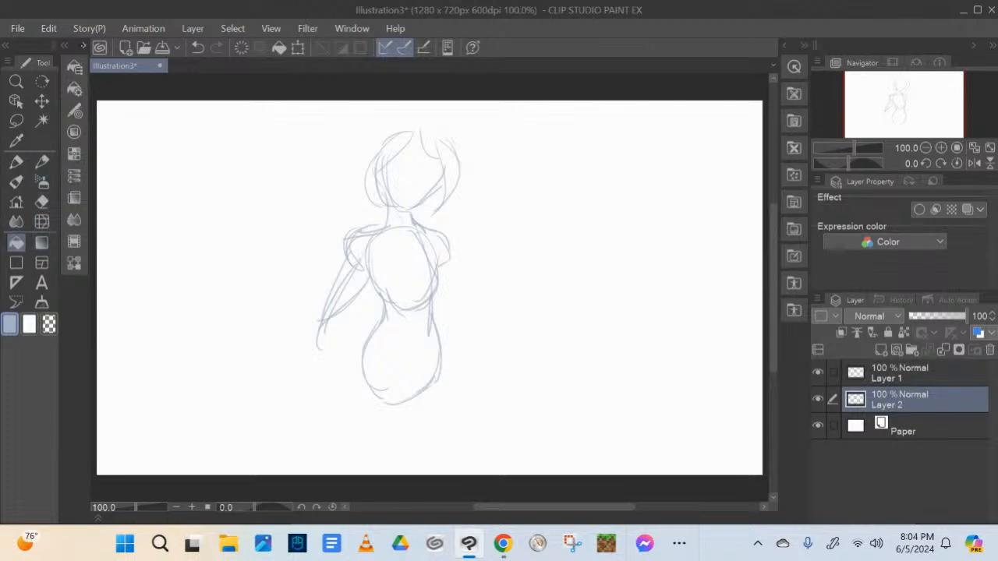
{"action": "left_click", "coordinate": [83, 45]}
{"action": "left_click", "coordinate": [143, 107]}
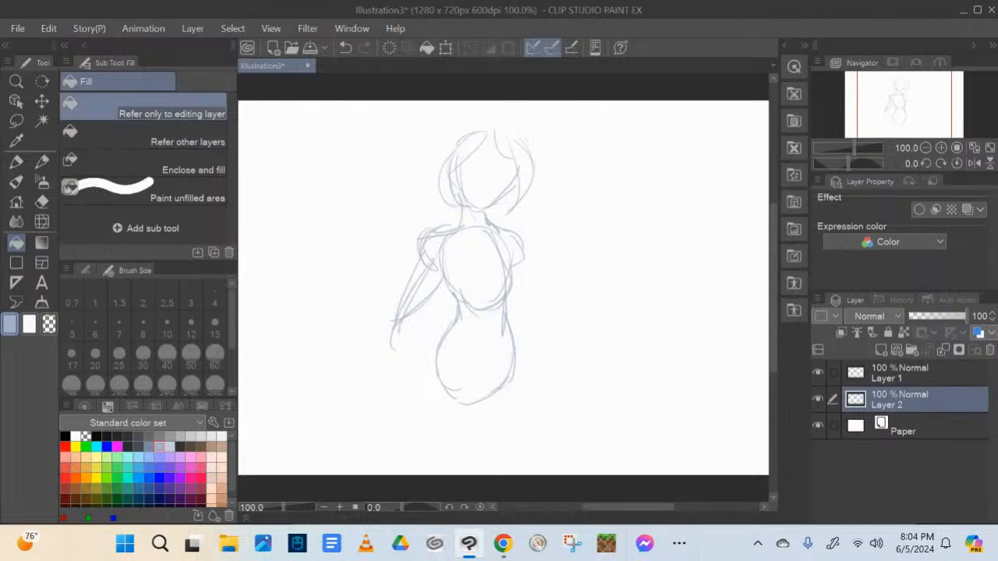
{"action": "left_click", "coordinate": [84, 45]}
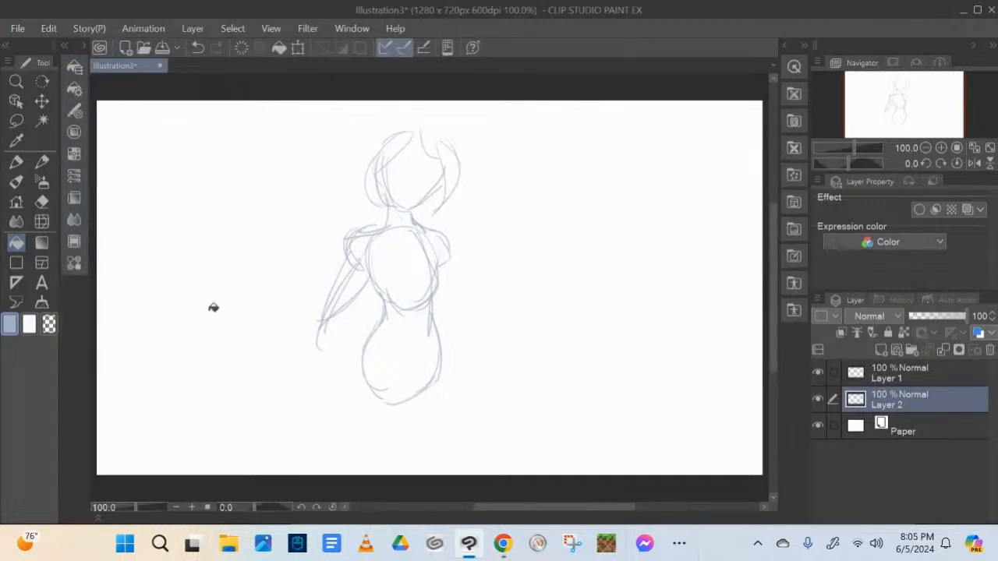
{"action": "left_click", "coordinate": [83, 45]}
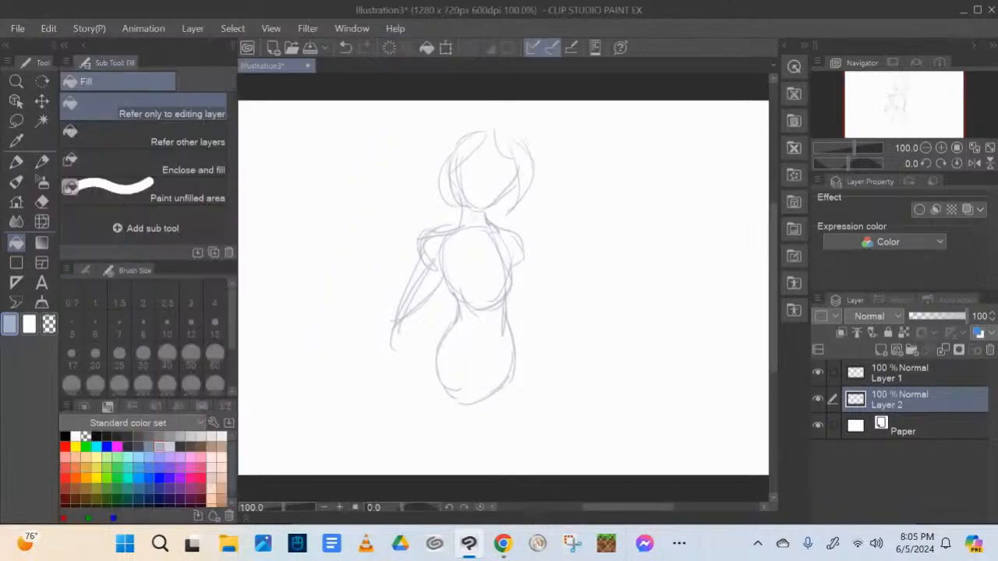
{"action": "left_click", "coordinate": [202, 436]}
{"action": "left_click", "coordinate": [305, 362]}
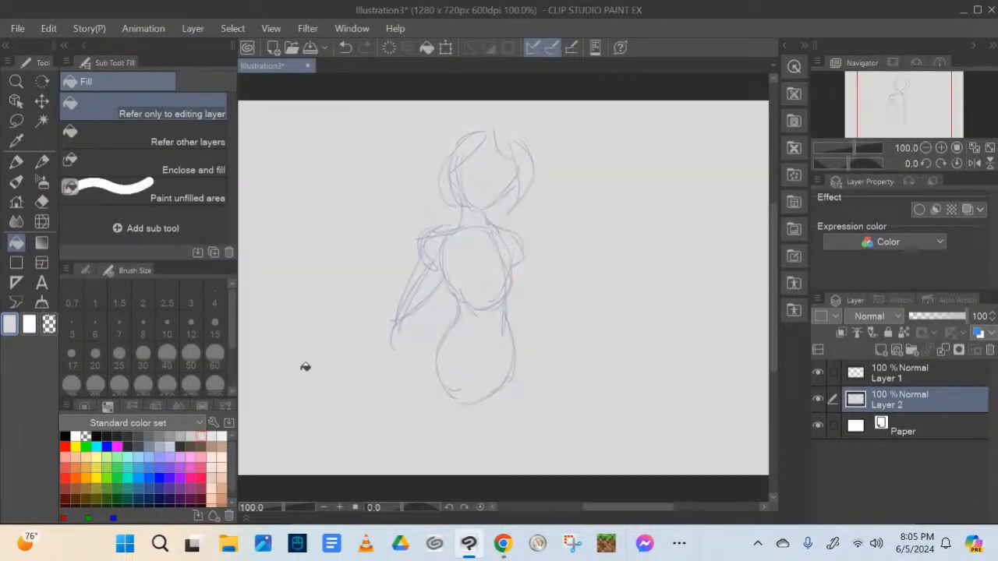
{"action": "left_click", "coordinate": [83, 45]}
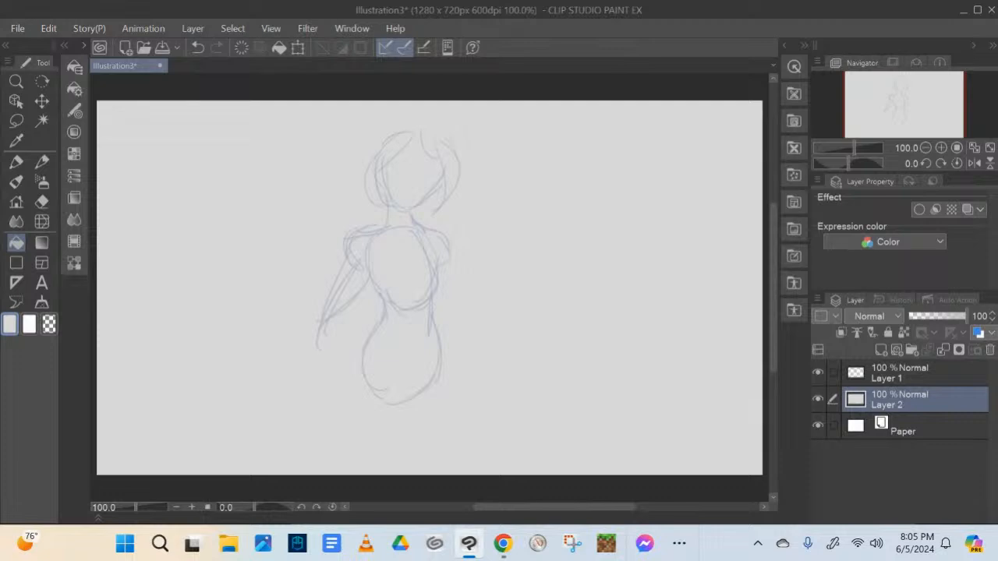
Return to the blue-grey pencil and sketch curved contour lines across the hips, under the chest and along the shoulders
{"action": "left_click", "coordinate": [83, 45]}
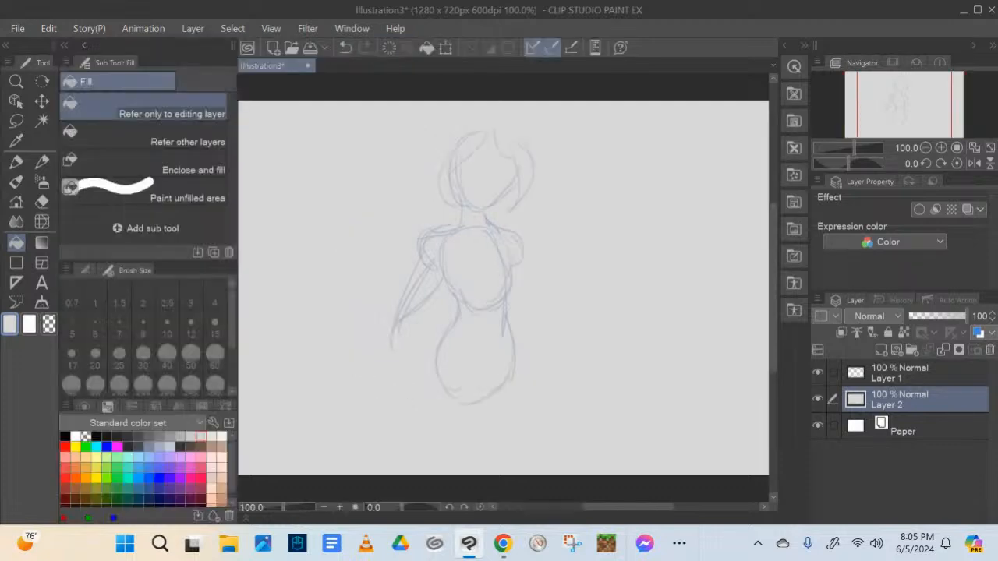
{"action": "left_click", "coordinate": [169, 459]}
{"action": "left_click", "coordinate": [83, 45]}
{"action": "left_click", "coordinate": [42, 162]}
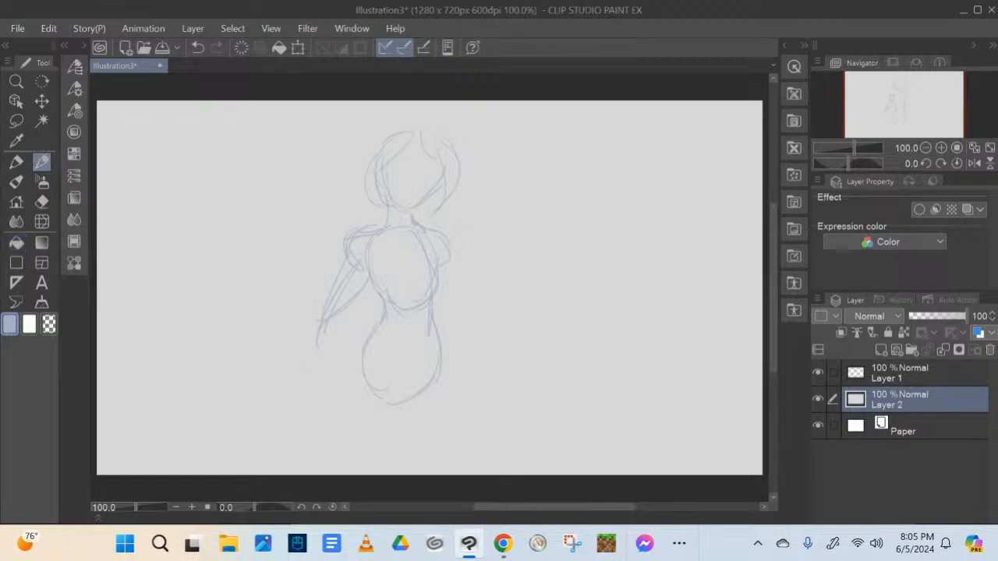
{"action": "left_click_drag", "start_coordinate": [392, 379], "coordinate": [424, 381]}
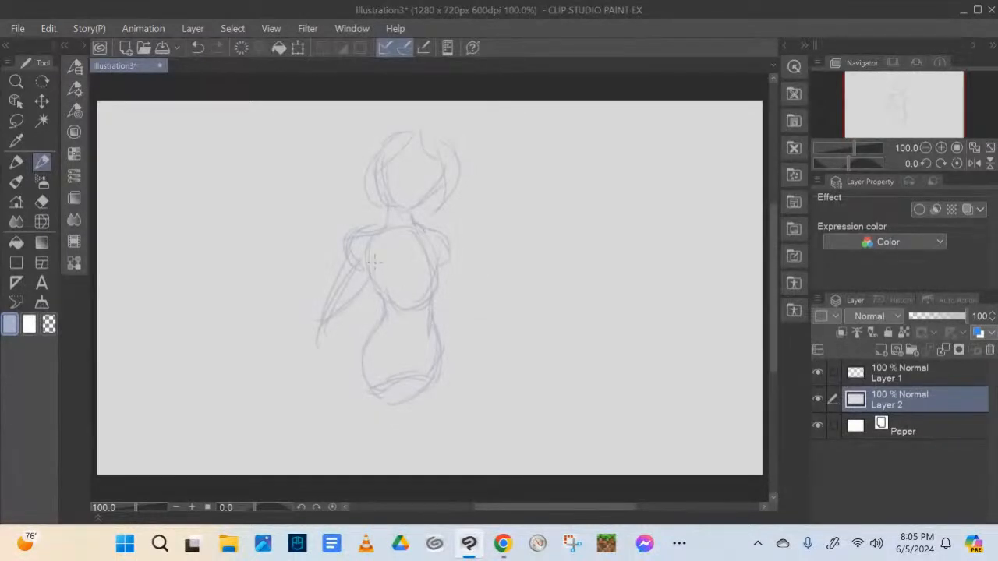
{"action": "left_click_drag", "start_coordinate": [383, 291], "coordinate": [436, 282]}
{"action": "mouse_move", "coordinate": [431, 247]}
{"action": "left_mouse_down"}
{"action": "mouse_move", "coordinate": [441, 268]}
{"action": "mouse_move", "coordinate": [434, 281]}
{"action": "left_mouse_up"}
{"action": "mouse_move", "coordinate": [383, 222]}
{"action": "left_mouse_down"}
{"action": "mouse_move", "coordinate": [413, 217]}
{"action": "mouse_move", "coordinate": [437, 230]}
{"action": "left_mouse_up"}
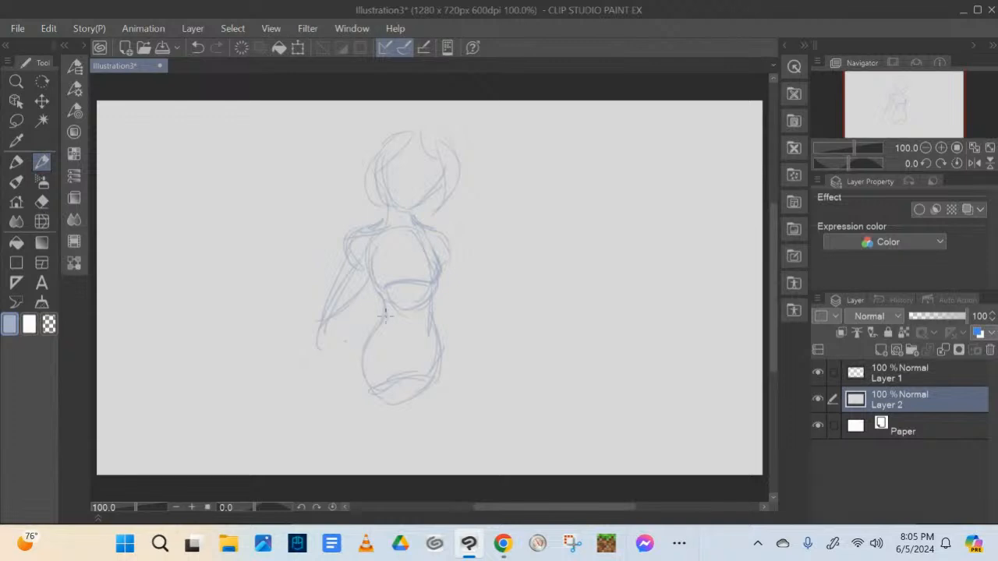
Rough in a thigh guideline, the forearm bent to the waist with its hand, the other arm, and the top of the head
{"action": "left_click_drag", "start_coordinate": [390, 327], "coordinate": [407, 344]}
{"action": "left_click_drag", "start_coordinate": [409, 417], "coordinate": [380, 468]}
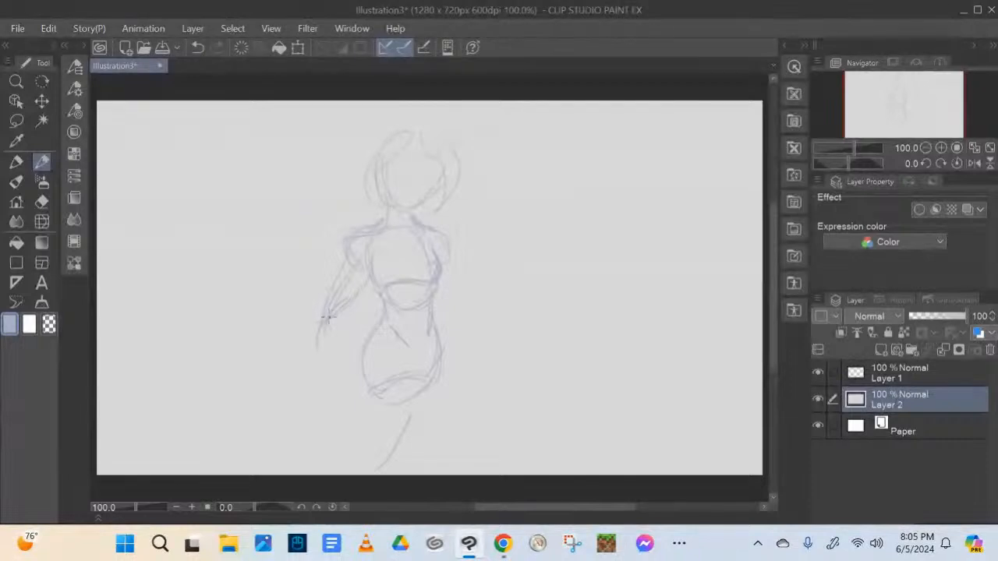
{"action": "mouse_move", "coordinate": [326, 318]}
{"action": "left_mouse_down"}
{"action": "mouse_move", "coordinate": [358, 316]}
{"action": "mouse_move", "coordinate": [385, 331]}
{"action": "left_mouse_up"}
{"action": "left_click_drag", "start_coordinate": [445, 263], "coordinate": [468, 346]}
{"action": "left_click_drag", "start_coordinate": [456, 303], "coordinate": [463, 319]}
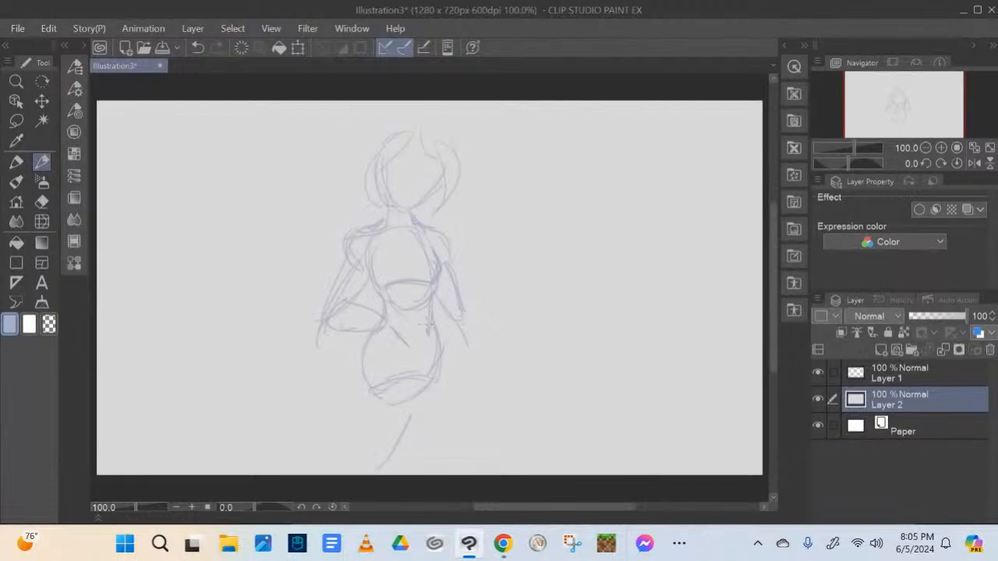
{"action": "mouse_move", "coordinate": [390, 317]}
{"action": "left_mouse_down"}
{"action": "mouse_move", "coordinate": [383, 330]}
{"action": "mouse_move", "coordinate": [404, 315]}
{"action": "mouse_move", "coordinate": [394, 302]}
{"action": "mouse_move", "coordinate": [400, 318]}
{"action": "mouse_move", "coordinate": [407, 296]}
{"action": "mouse_move", "coordinate": [408, 312]}
{"action": "left_mouse_up"}
{"action": "left_click_drag", "start_coordinate": [420, 131], "coordinate": [425, 144]}
Try to merge the grey Layer 2 into the Paper layer beneath it
{"action": "left_click", "coordinate": [818, 371]}
{"action": "left_click", "coordinate": [818, 371]}
{"action": "left_click", "coordinate": [942, 350]}
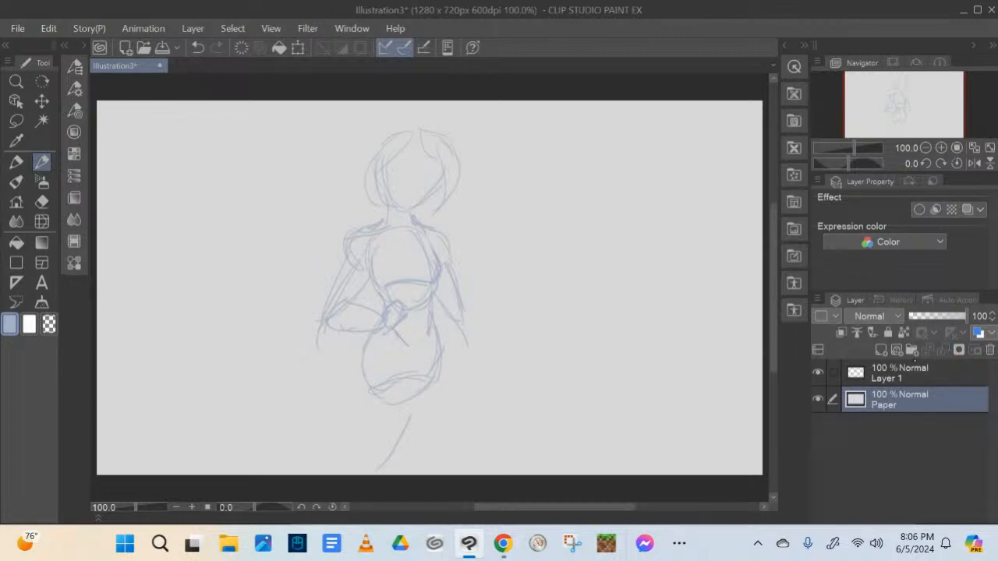
{"action": "key", "text": "ctrl+z"}
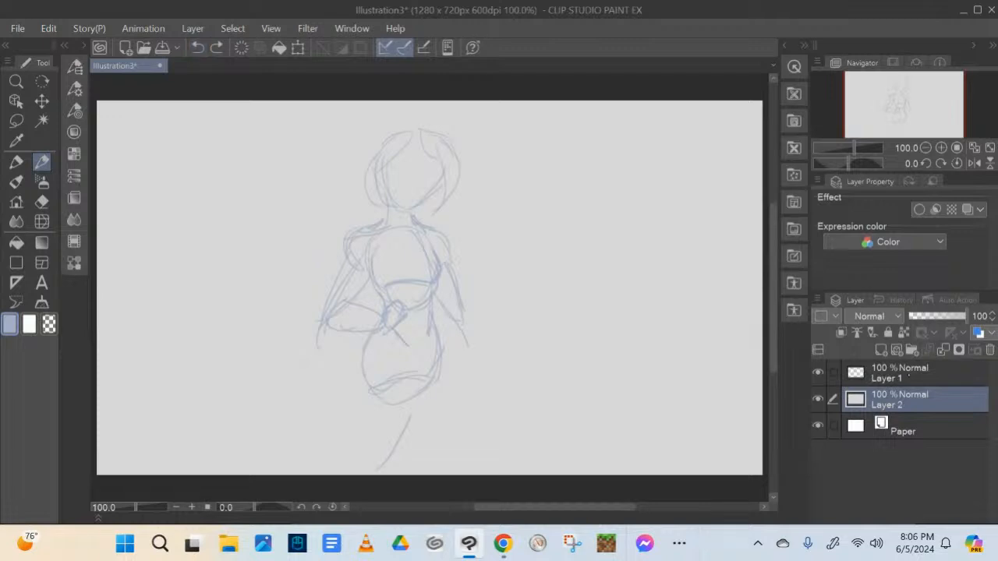
Sketch two pointed cat ears, short side hair and a vertical face centreline on Layer 1
{"action": "left_click", "coordinate": [910, 379]}
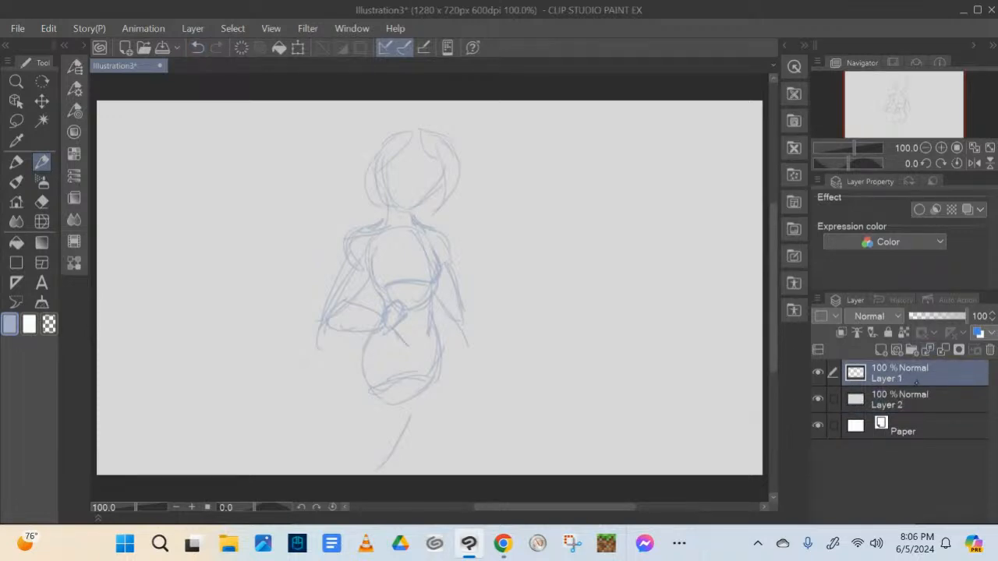
{"action": "left_click", "coordinate": [910, 402]}
{"action": "left_click", "coordinate": [910, 374]}
{"action": "mouse_move", "coordinate": [377, 130]}
{"action": "left_mouse_down"}
{"action": "mouse_move", "coordinate": [371, 162]}
{"action": "mouse_move", "coordinate": [401, 102]}
{"action": "mouse_move", "coordinate": [415, 125]}
{"action": "mouse_move", "coordinate": [471, 113]}
{"action": "mouse_move", "coordinate": [458, 163]}
{"action": "left_mouse_up"}
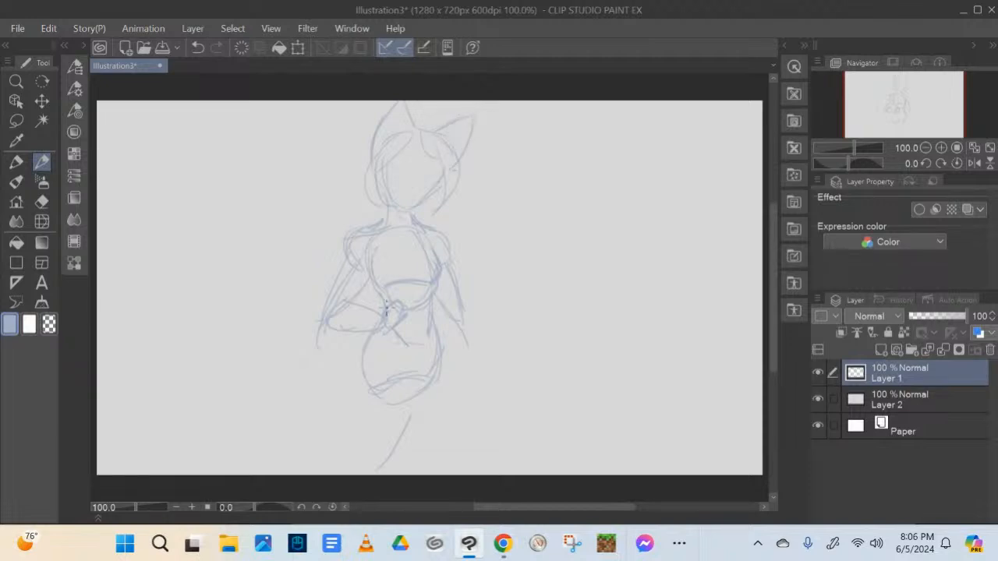
{"action": "left_click_drag", "start_coordinate": [370, 153], "coordinate": [351, 193]}
{"action": "mouse_move", "coordinate": [441, 190]}
{"action": "left_mouse_down"}
{"action": "mouse_move", "coordinate": [453, 210]}
{"action": "mouse_move", "coordinate": [439, 202]}
{"action": "left_mouse_up"}
{"action": "left_click_drag", "start_coordinate": [422, 148], "coordinate": [414, 206]}
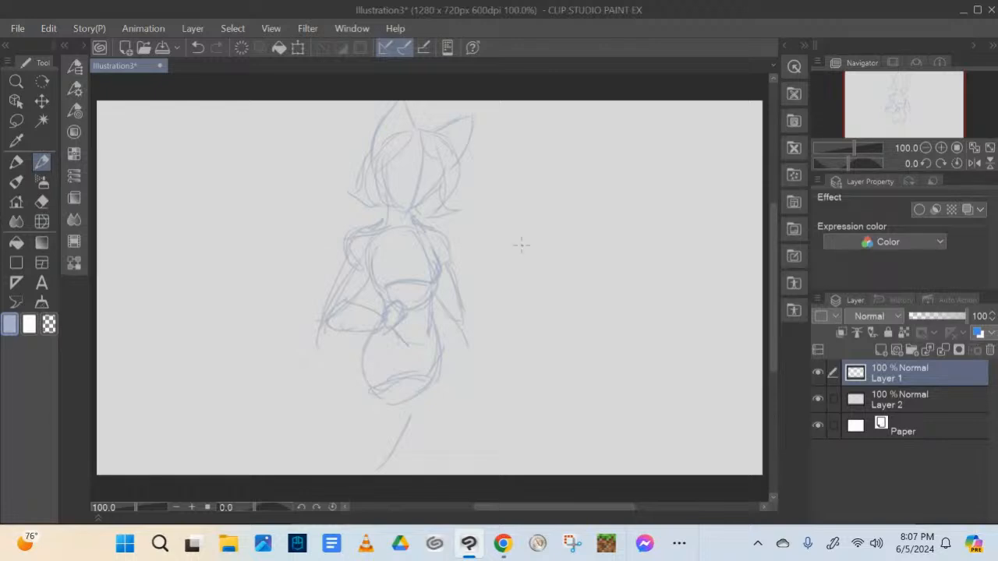
Sketch the outstretched hand beside the hip, strands of fringe on the forehead, and the side of the torso
{"action": "left_click_drag", "start_coordinate": [469, 294], "coordinate": [489, 291]}
{"action": "mouse_move", "coordinate": [409, 155]}
{"action": "left_mouse_down"}
{"action": "mouse_move", "coordinate": [391, 166]}
{"action": "mouse_move", "coordinate": [407, 162]}
{"action": "left_mouse_up"}
{"action": "left_click_drag", "start_coordinate": [368, 276], "coordinate": [383, 309]}
Sketch both thighs from the hips down to the canvas's lower edge and reinforce the chest outline
{"action": "left_click_drag", "start_coordinate": [363, 365], "coordinate": [379, 470]}
{"action": "mouse_move", "coordinate": [410, 355]}
{"action": "left_mouse_down"}
{"action": "mouse_move", "coordinate": [430, 440]}
{"action": "mouse_move", "coordinate": [422, 465]}
{"action": "left_mouse_up"}
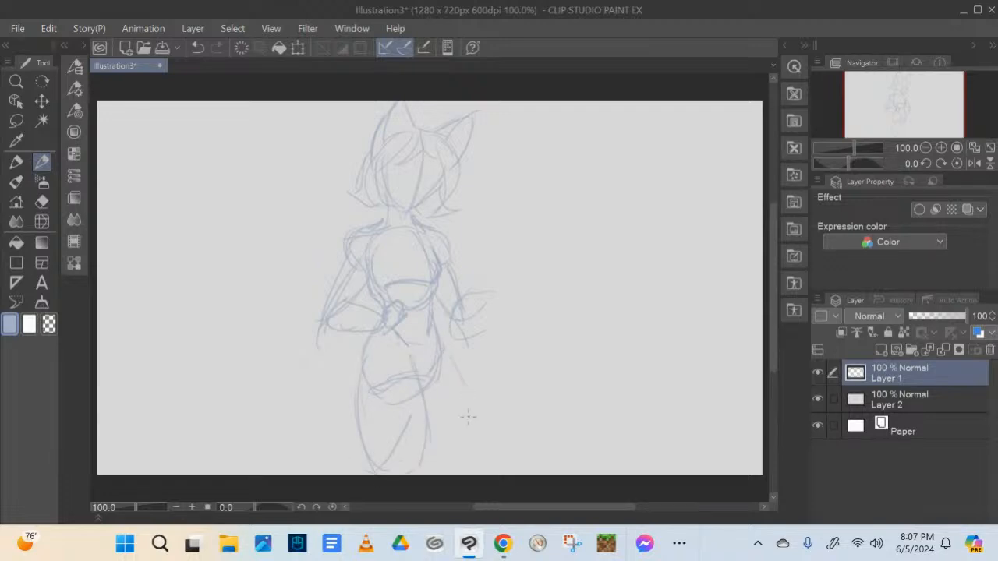
{"action": "left_click_drag", "start_coordinate": [442, 343], "coordinate": [481, 456]}
{"action": "mouse_move", "coordinate": [456, 368]}
{"action": "left_mouse_down"}
{"action": "mouse_move", "coordinate": [471, 398]}
{"action": "mouse_move", "coordinate": [424, 466]}
{"action": "left_mouse_up"}
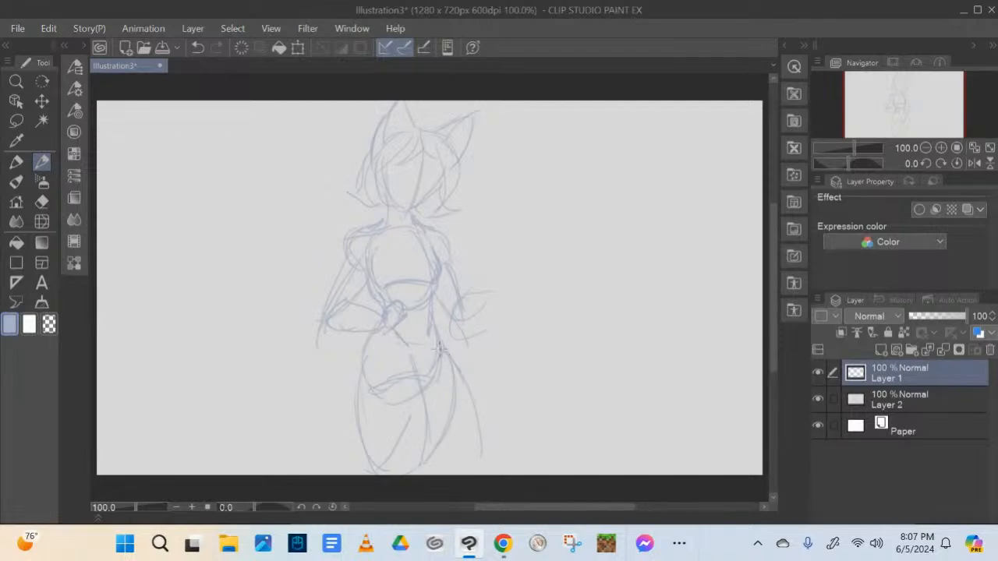
{"action": "left_click_drag", "start_coordinate": [442, 347], "coordinate": [438, 451]}
{"action": "mouse_move", "coordinate": [372, 270]}
{"action": "left_mouse_down"}
{"action": "mouse_move", "coordinate": [438, 287]}
{"action": "mouse_move", "coordinate": [445, 266]}
{"action": "mouse_move", "coordinate": [433, 243]}
{"action": "left_mouse_up"}
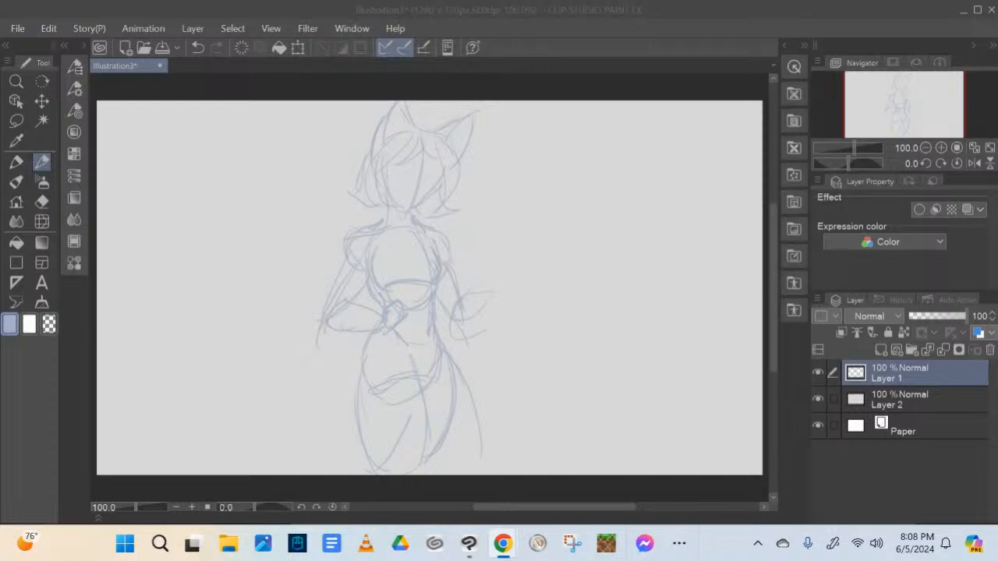
Draw a horizontal eye guideline across the face and reinforce the outer thigh line
{"action": "left_click", "coordinate": [393, 169]}
{"action": "left_click_drag", "start_coordinate": [400, 170], "coordinate": [441, 176]}
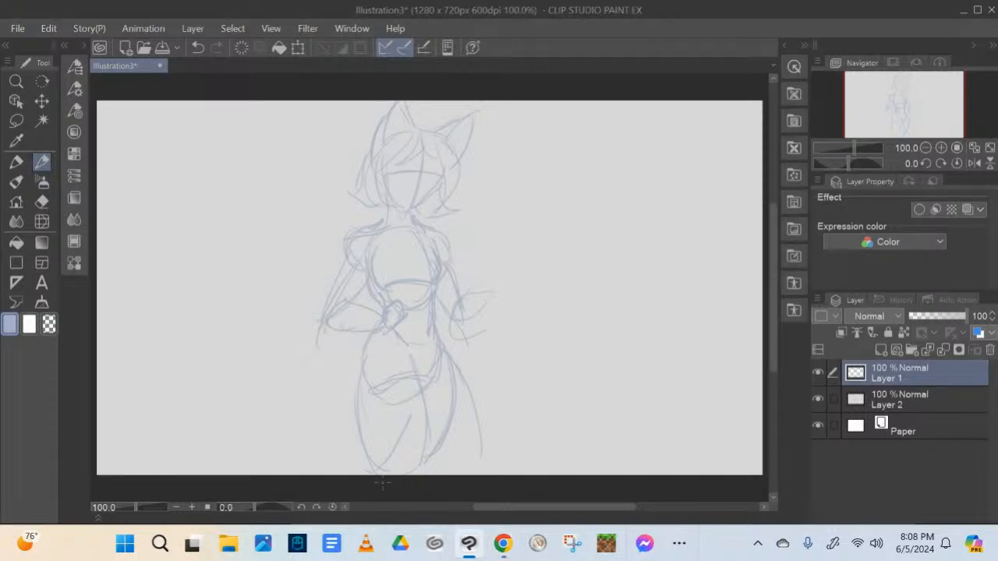
{"action": "left_click_drag", "start_coordinate": [360, 388], "coordinate": [361, 409]}
Apply a diagonal black-to-blue gradient across the whole canvas on Layer 1
{"action": "left_click", "coordinate": [42, 242]}
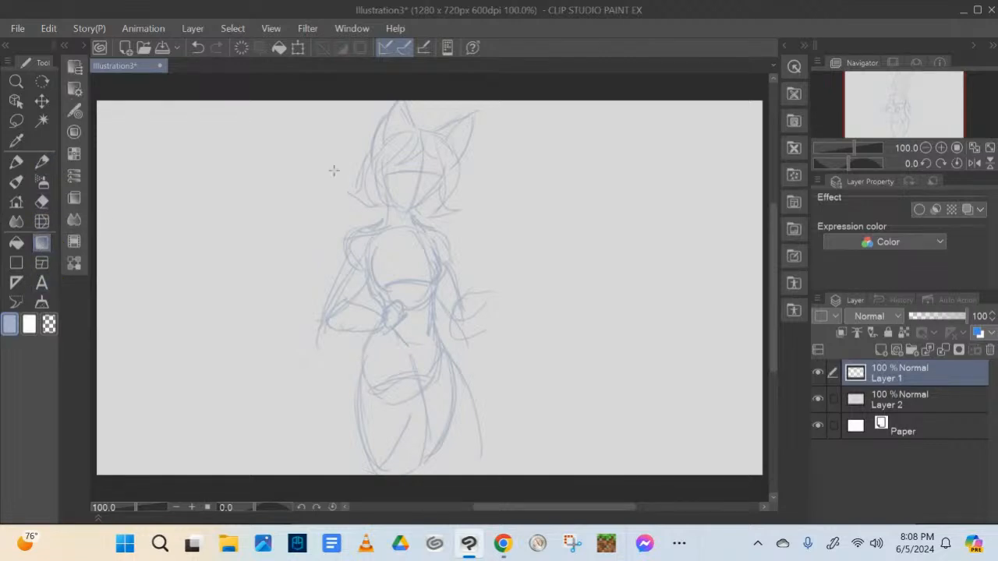
{"action": "mouse_move", "coordinate": [320, 103]}
{"action": "left_mouse_down"}
{"action": "mouse_move", "coordinate": [517, 273]}
{"action": "mouse_move", "coordinate": [569, 466]}
{"action": "left_mouse_up"}
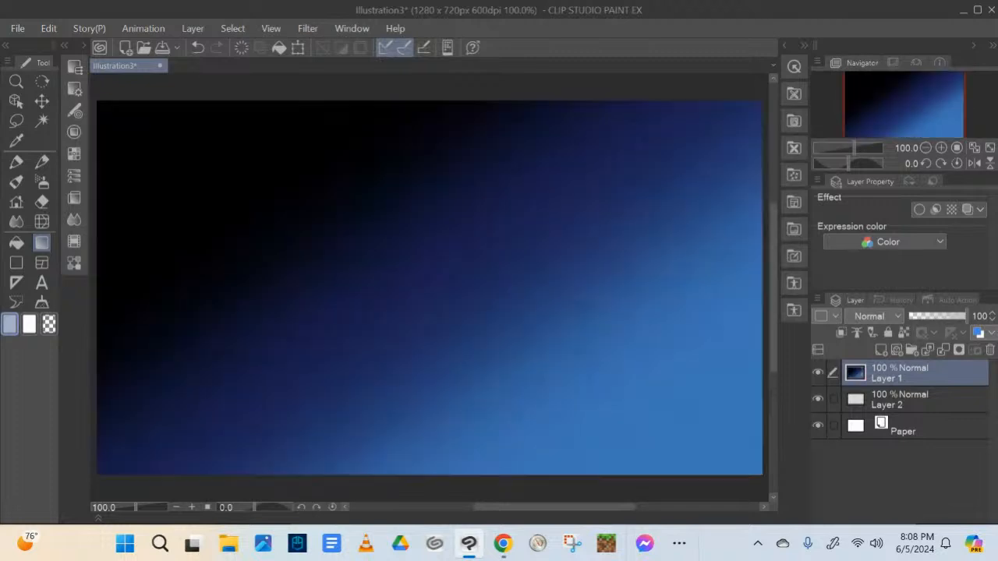
Undo the canvas-wide gradient and draw a blue-grey rectangular frame around the character sketch, spanning the canvas height
{"action": "key", "text": "ctrl+z"}
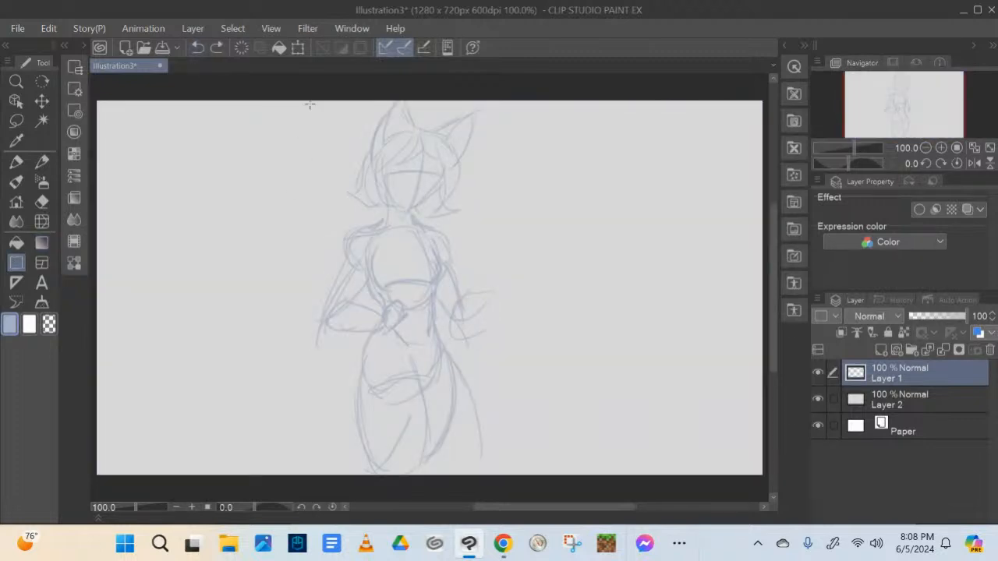
{"action": "left_click_drag", "start_coordinate": [301, 103], "coordinate": [523, 477]}
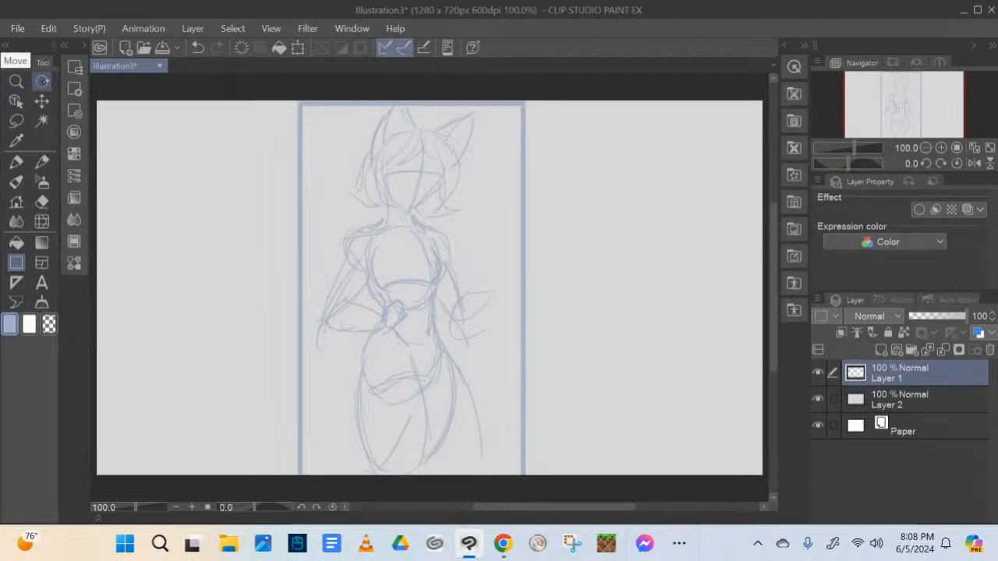
Switch the Selection area tool to its Rectangle sub tool
{"action": "left_click", "coordinate": [17, 121]}
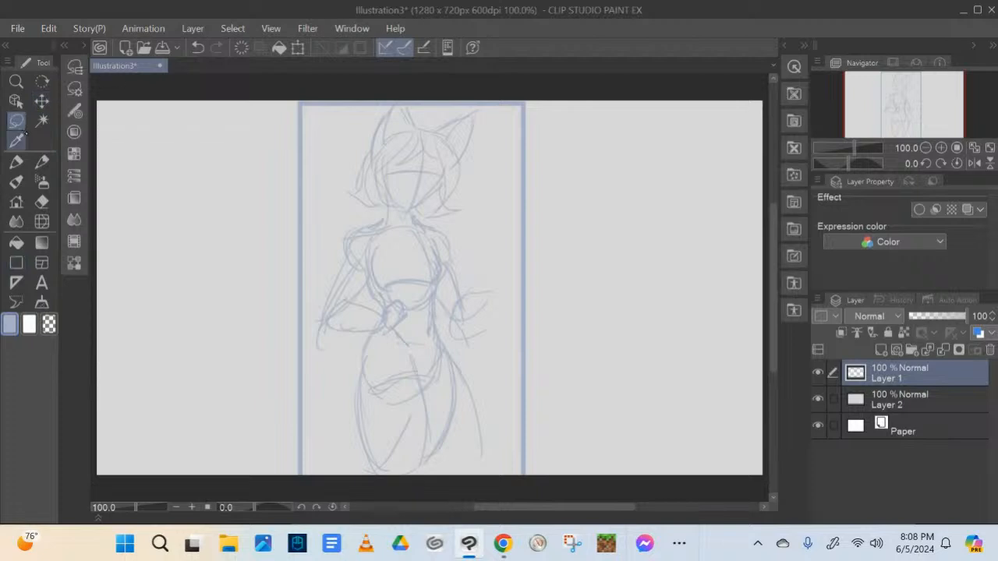
{"action": "left_click", "coordinate": [85, 46]}
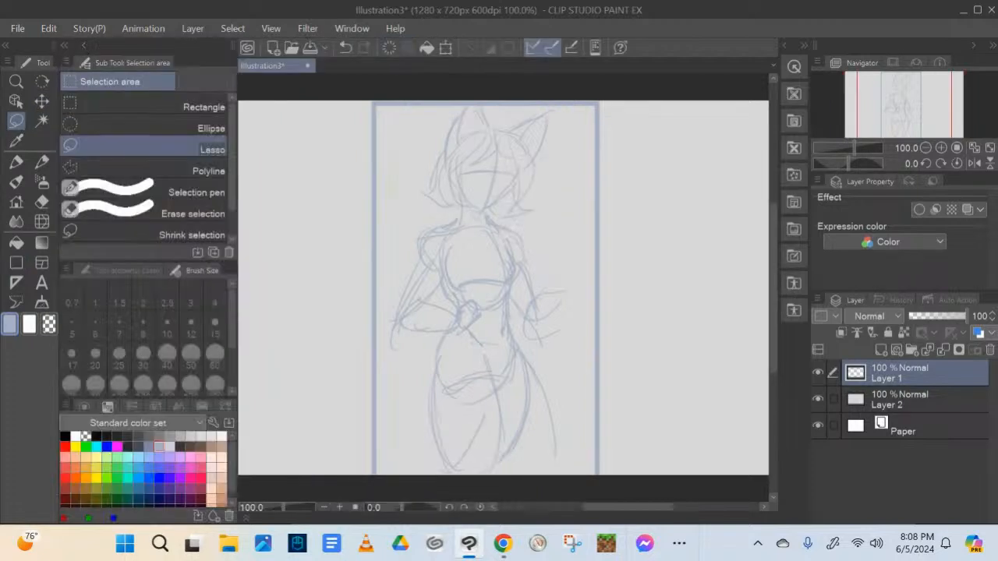
{"action": "left_click", "coordinate": [148, 106]}
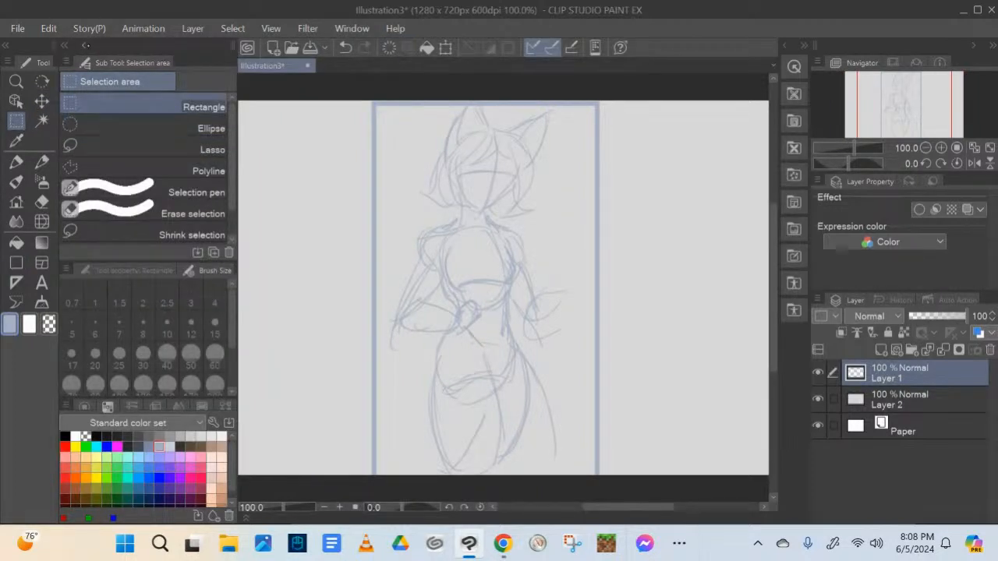
{"action": "left_click", "coordinate": [84, 46]}
Try to move the frame and character on Layer 1 toward the canvas's left side, undo the move, and deselect
{"action": "left_click_drag", "start_coordinate": [287, 102], "coordinate": [538, 485]}
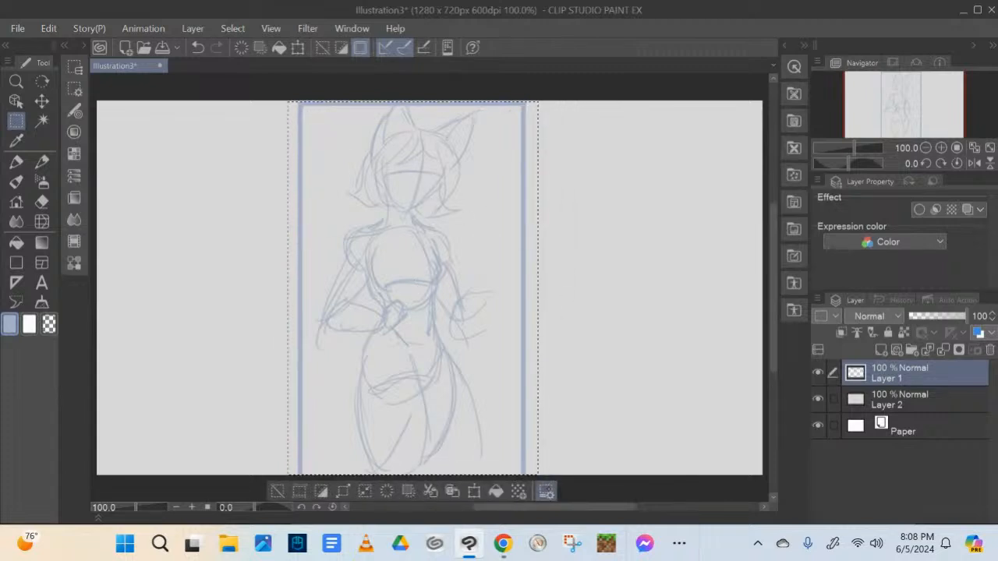
{"action": "left_click", "coordinate": [474, 491]}
{"action": "mouse_move", "coordinate": [479, 282]}
{"action": "left_mouse_down"}
{"action": "mouse_move", "coordinate": [286, 284]}
{"action": "mouse_move", "coordinate": [436, 277]}
{"action": "mouse_move", "coordinate": [478, 285]}
{"action": "mouse_move", "coordinate": [376, 300]}
{"action": "left_mouse_up"}
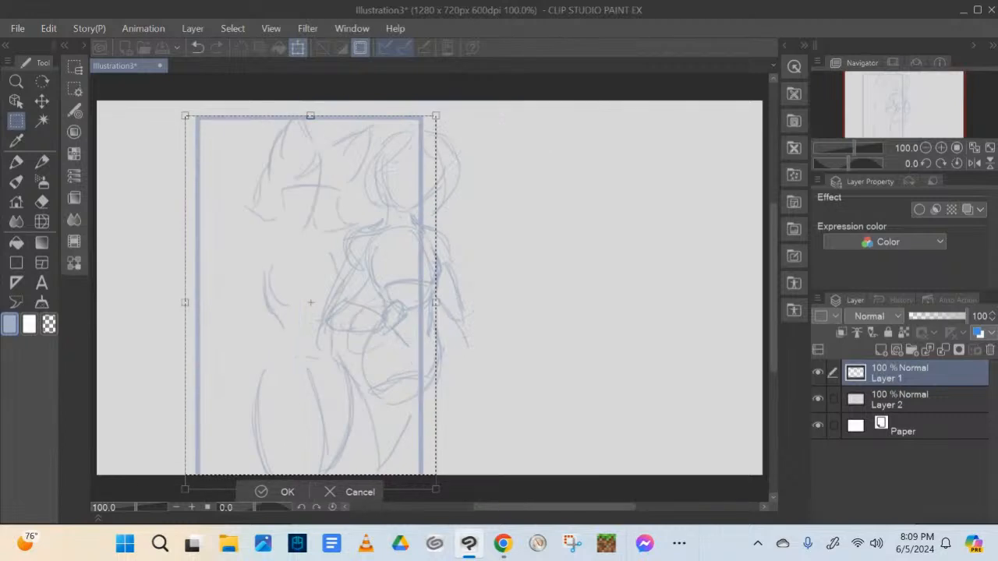
{"action": "left_click", "coordinate": [197, 47]}
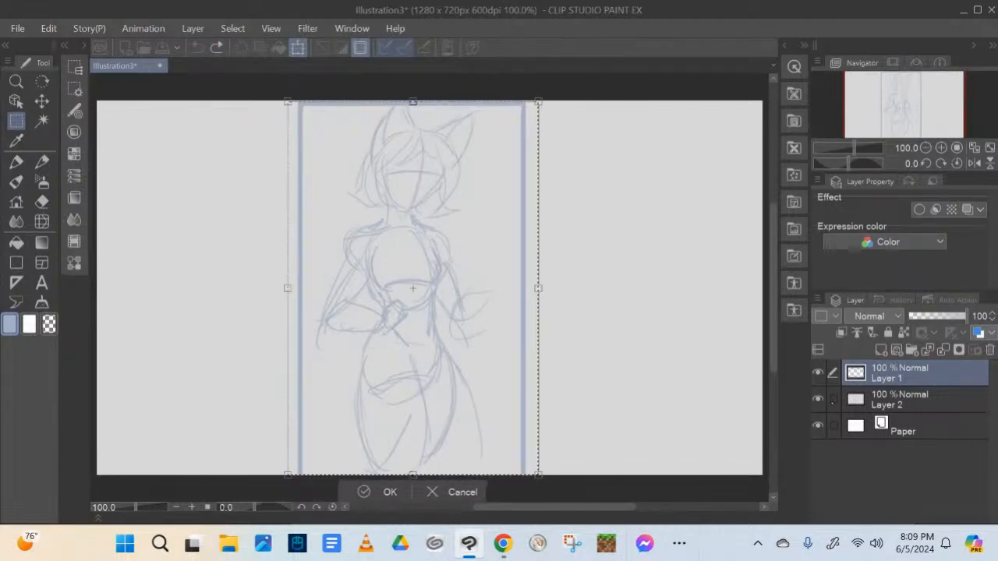
{"action": "left_click", "coordinate": [830, 410]}
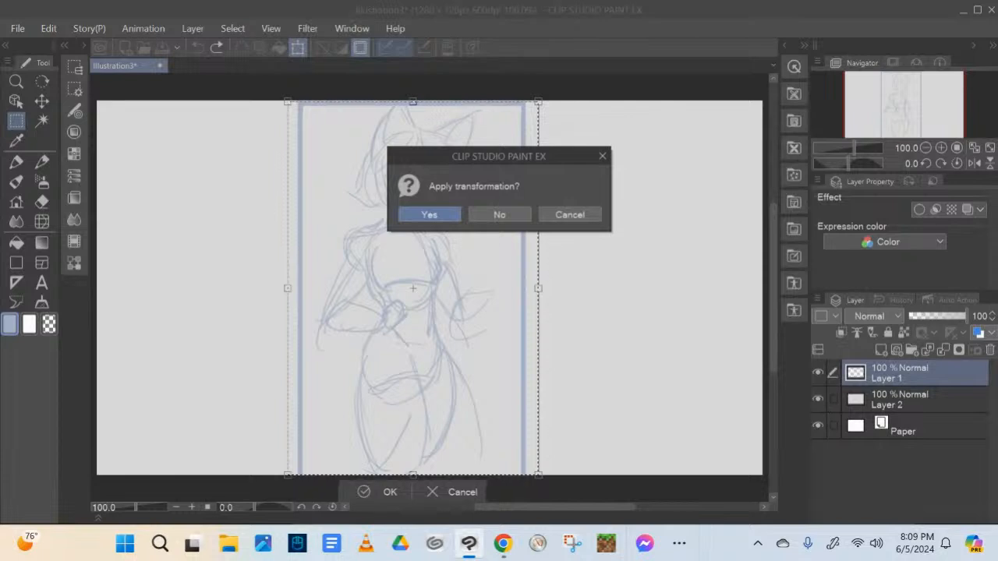
{"action": "left_click", "coordinate": [429, 214]}
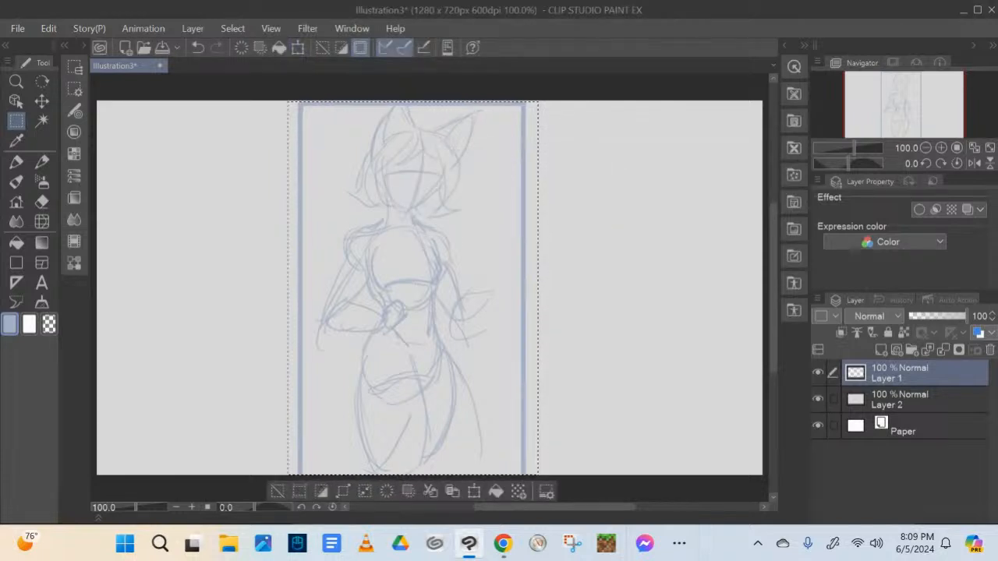
{"action": "key", "text": "ctrl+d"}
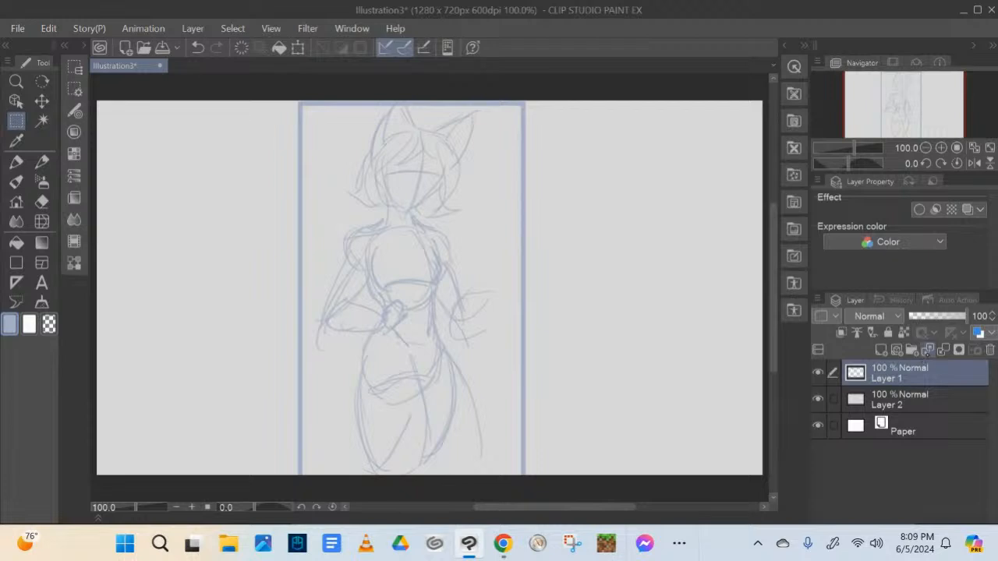
Merge Layer 1 down into Layer 2 and set the Paper layer's color to light grey
{"action": "left_click", "coordinate": [943, 351]}
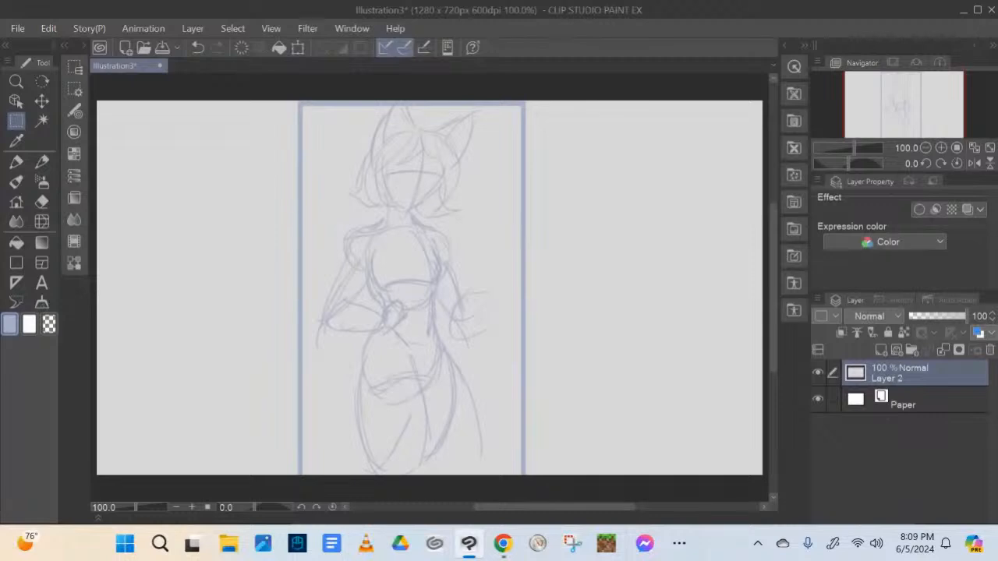
{"action": "left_click", "coordinate": [856, 400]}
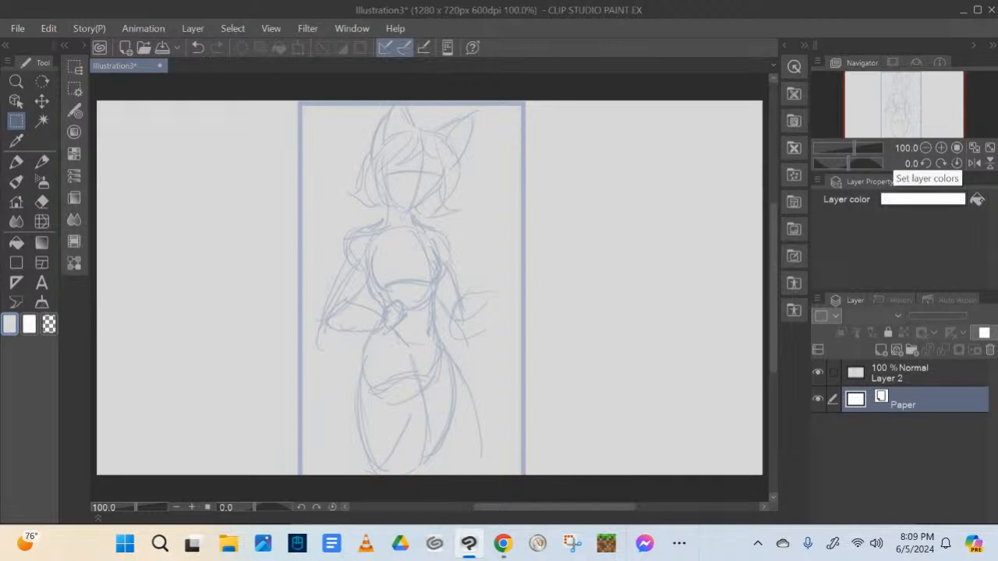
{"action": "left_click", "coordinate": [943, 198]}
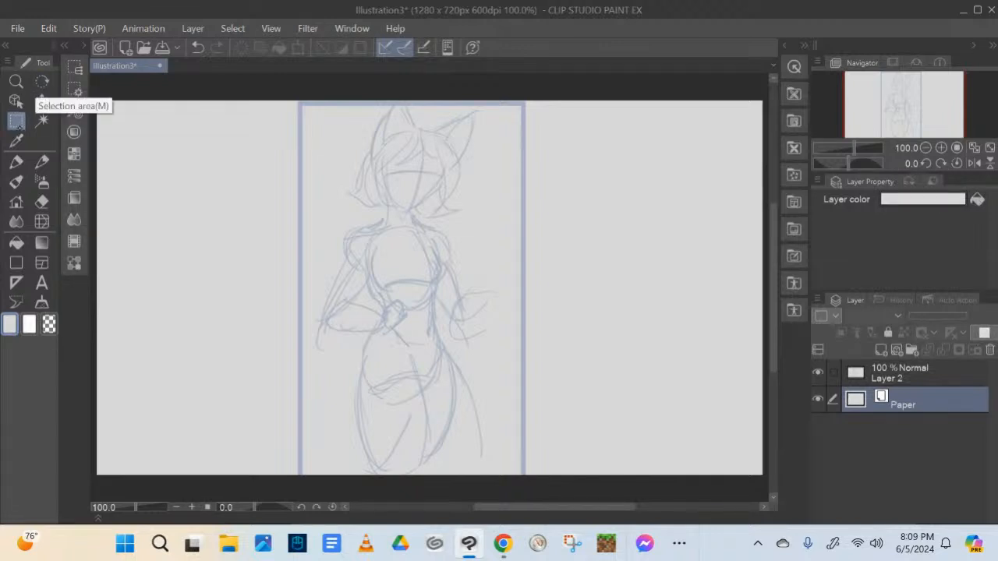
{"action": "left_click_drag", "start_coordinate": [290, 99], "coordinate": [527, 474]}
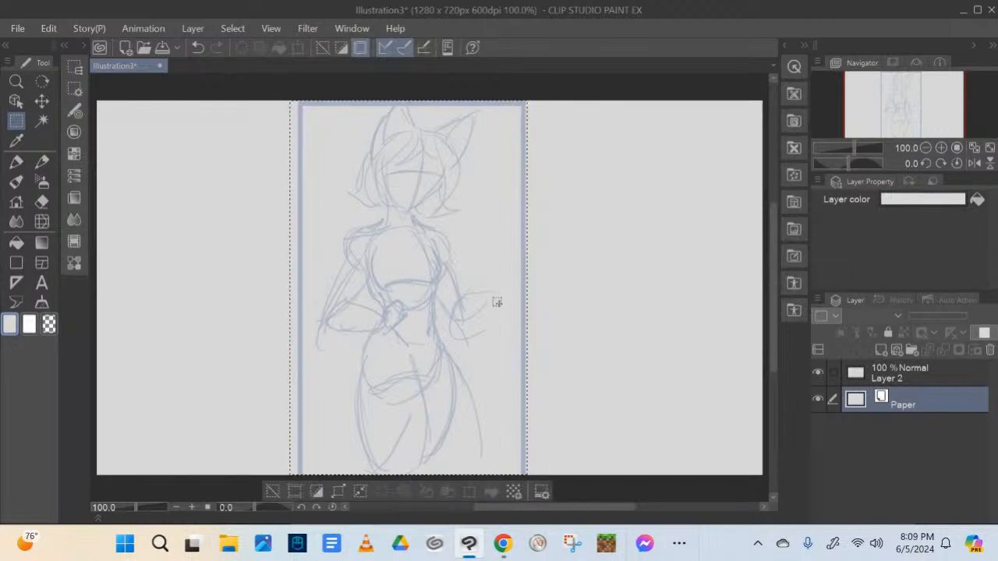
{"action": "mouse_move", "coordinate": [506, 296]}
{"action": "left_mouse_down"}
{"action": "mouse_move", "coordinate": [309, 272]}
{"action": "mouse_move", "coordinate": [507, 285]}
{"action": "left_mouse_up"}
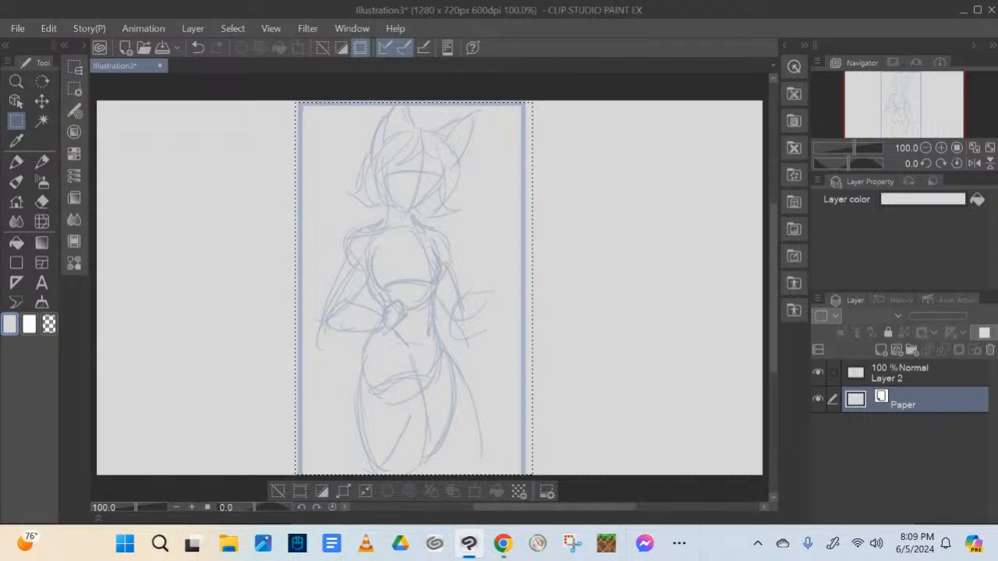
{"action": "left_click", "coordinate": [577, 396]}
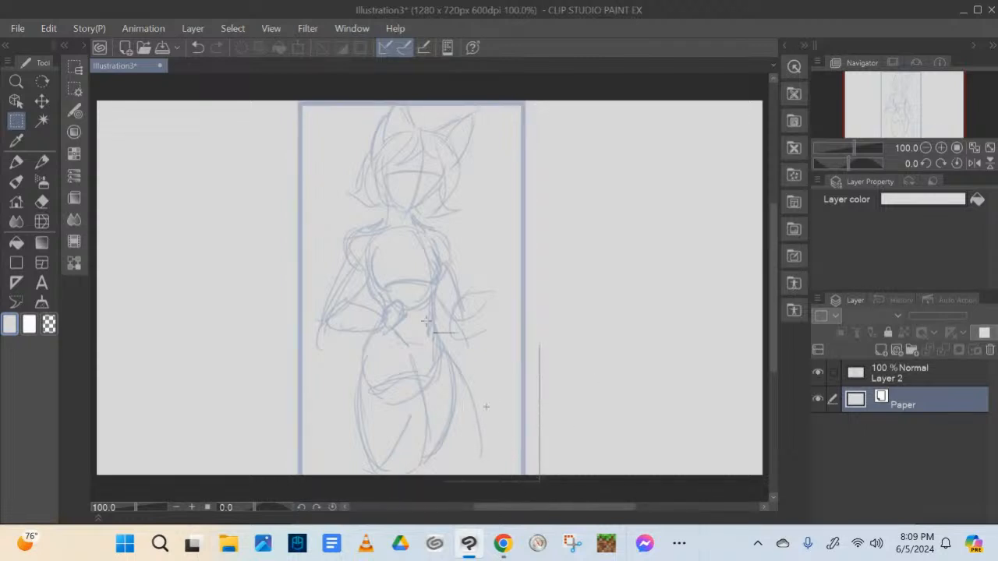
{"action": "left_click_drag", "start_coordinate": [277, 111], "coordinate": [287, 101]}
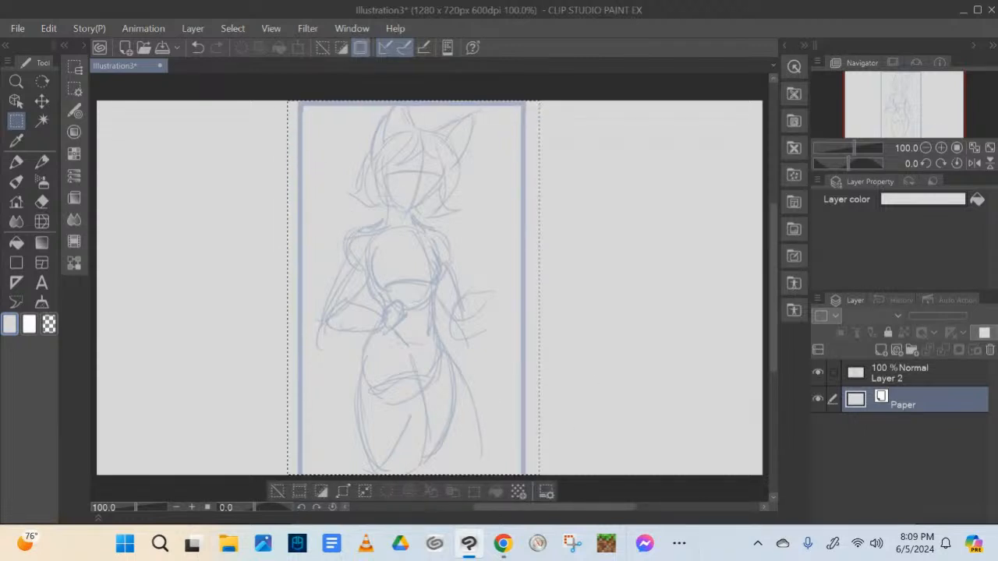
{"action": "left_click", "coordinate": [588, 390]}
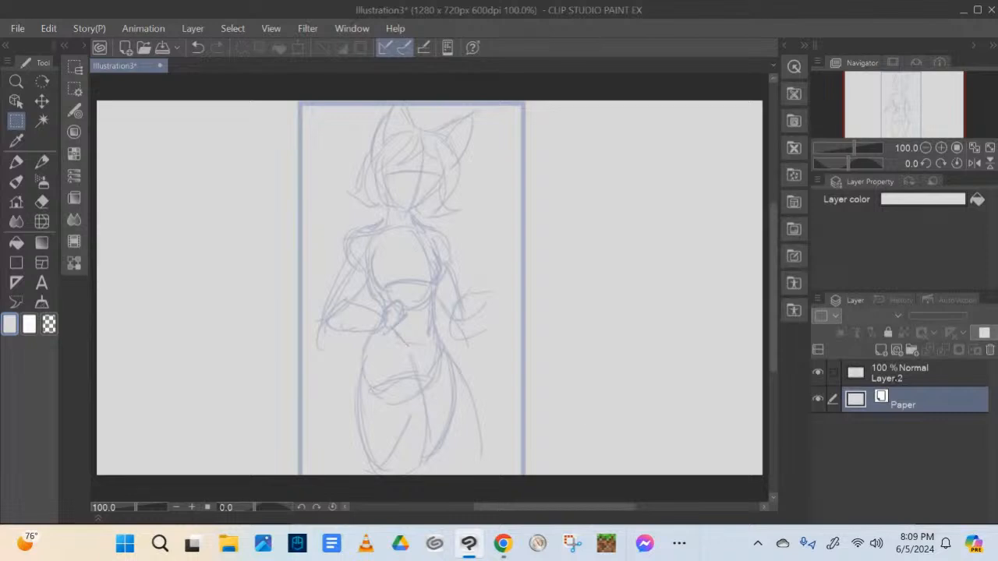
Select the framed character on Layer 2, move it against the canvas's left edge, apply the transformation, and deselect
{"action": "left_click", "coordinate": [912, 373]}
{"action": "left_click_drag", "start_coordinate": [533, 483], "coordinate": [444, 273]}
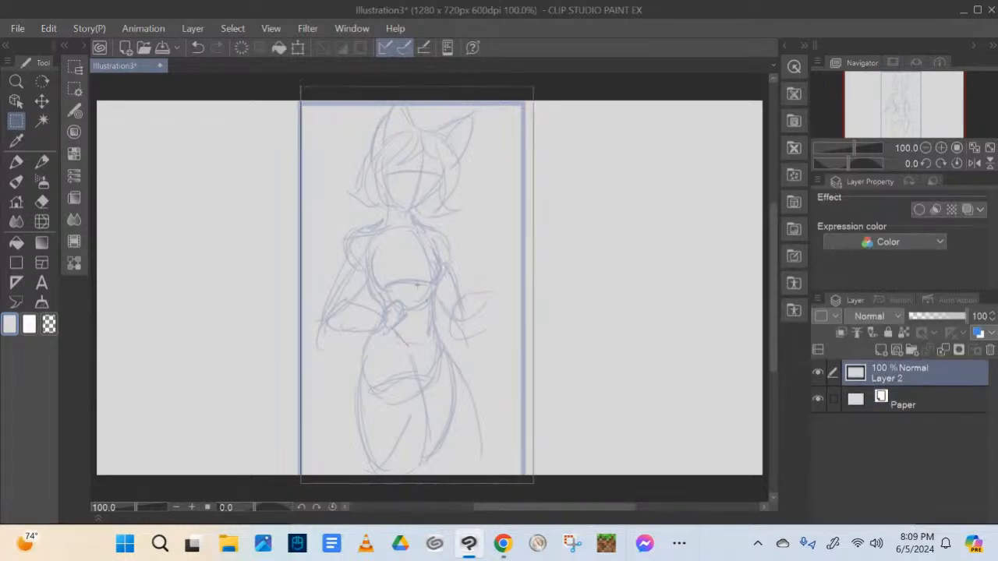
{"action": "left_click_drag", "start_coordinate": [300, 88], "coordinate": [290, 89]}
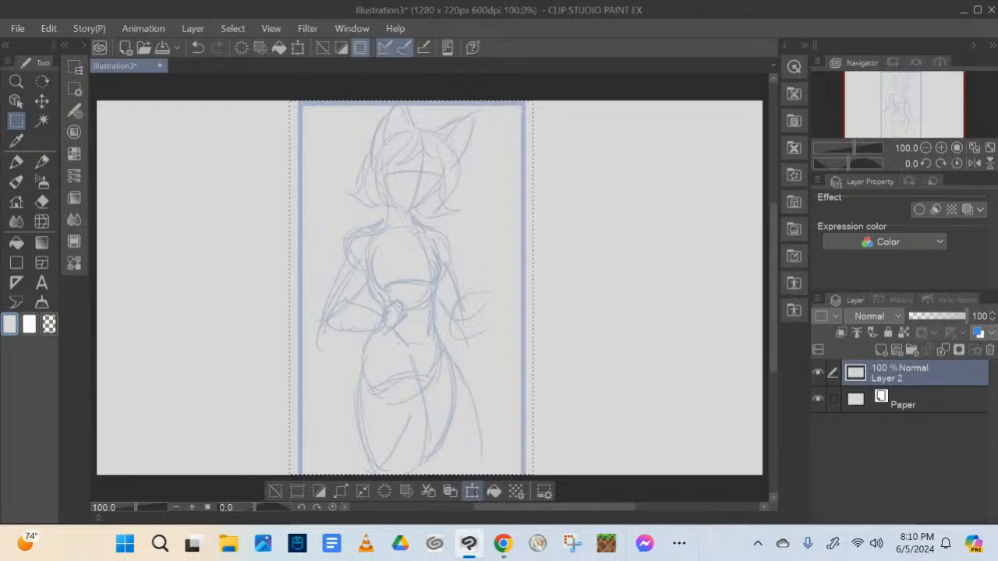
{"action": "left_click", "coordinate": [472, 491]}
{"action": "left_click_drag", "start_coordinate": [449, 311], "coordinate": [251, 312]}
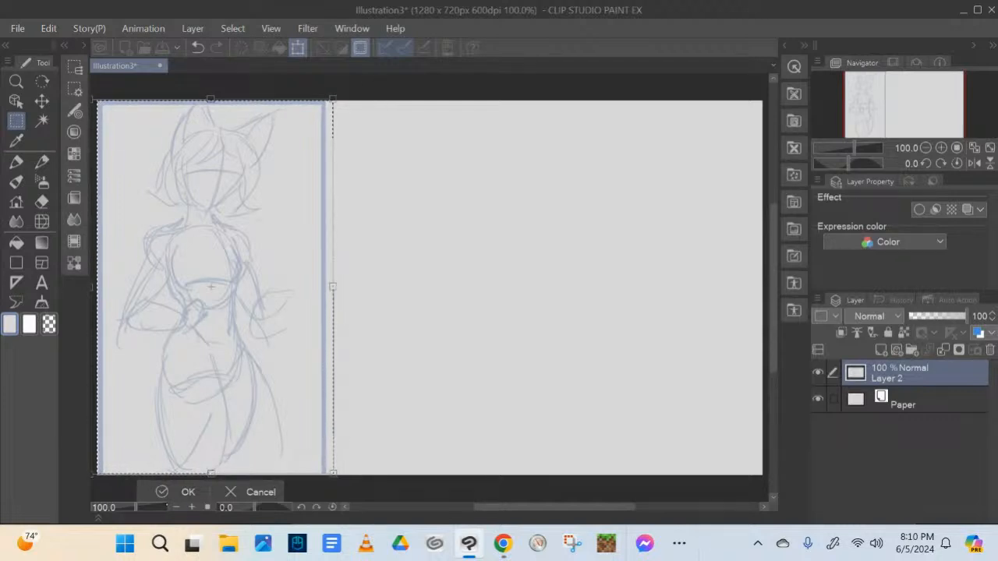
{"action": "left_click", "coordinate": [162, 492]}
{"action": "key", "text": "ctrl+d"}
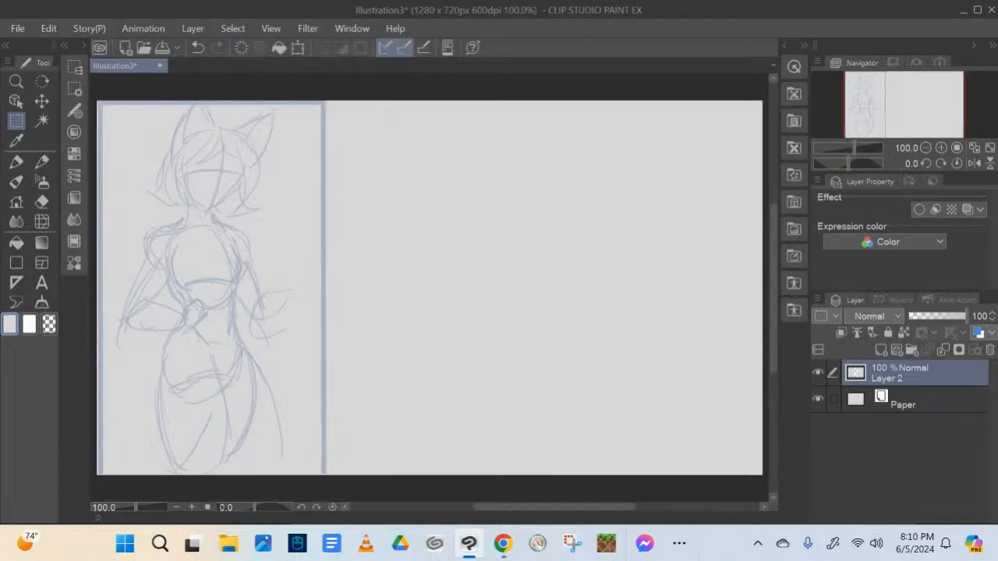
Handwrite the heading "Character Design/Ref" beside the frame's upper edge using the Mechanical pencil in dark grey
{"action": "left_click", "coordinate": [16, 161]}
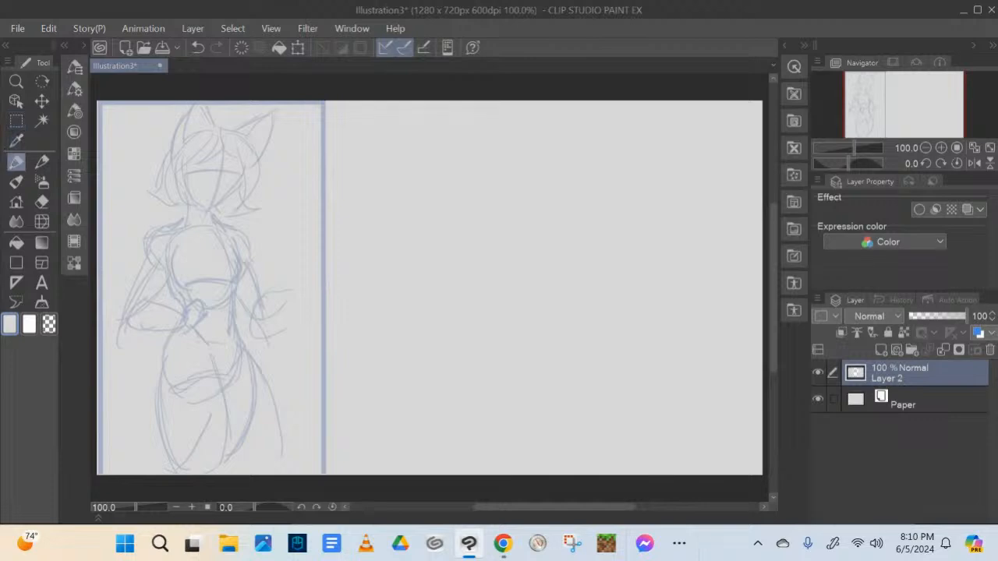
{"action": "left_click", "coordinate": [41, 163]}
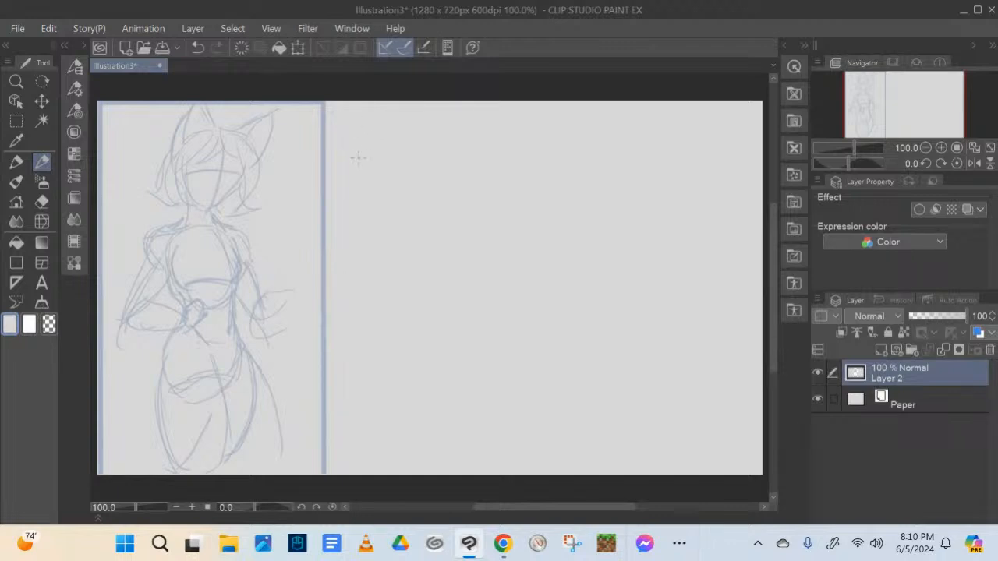
{"action": "left_click", "coordinate": [92, 45]}
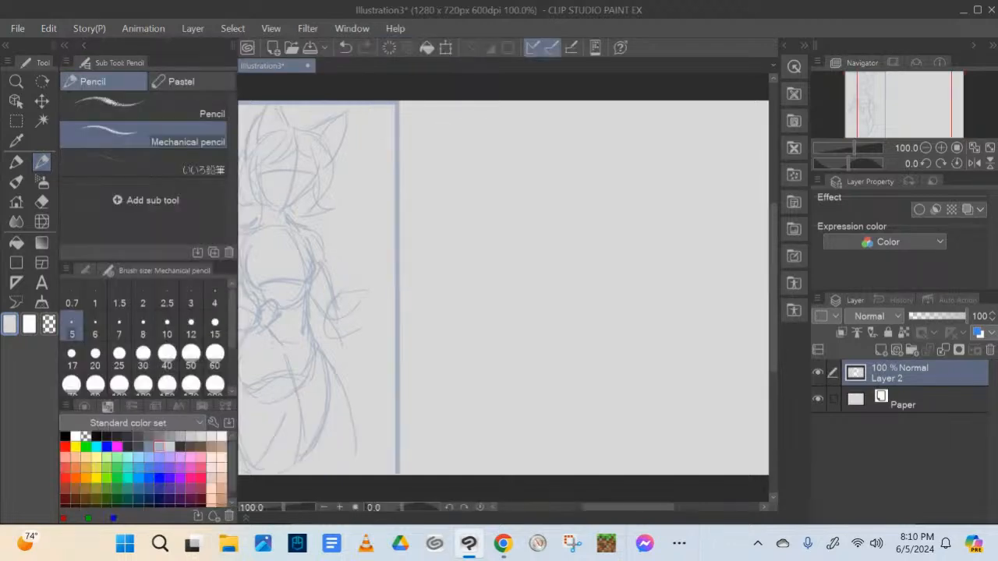
{"action": "left_click", "coordinate": [149, 436]}
{"action": "left_click", "coordinate": [84, 45]}
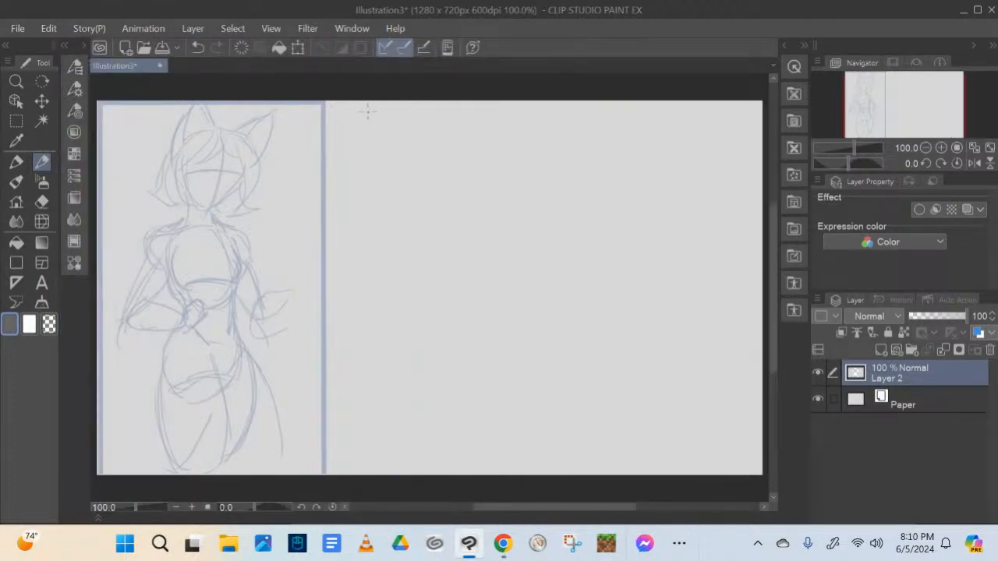
{"action": "mouse_move", "coordinate": [366, 111]}
{"action": "left_mouse_down"}
{"action": "mouse_move", "coordinate": [375, 139]}
{"action": "mouse_move", "coordinate": [383, 128]}
{"action": "mouse_move", "coordinate": [406, 138]}
{"action": "left_mouse_up"}
{"action": "left_click_drag", "start_coordinate": [413, 129], "coordinate": [465, 140]}
{"action": "mouse_move", "coordinate": [471, 131]}
{"action": "left_mouse_down"}
{"action": "mouse_move", "coordinate": [500, 125]}
{"action": "mouse_move", "coordinate": [520, 140]}
{"action": "left_mouse_up"}
{"action": "mouse_move", "coordinate": [533, 127]}
{"action": "left_mouse_down"}
{"action": "mouse_move", "coordinate": [525, 140]}
{"action": "mouse_move", "coordinate": [540, 144]}
{"action": "mouse_move", "coordinate": [540, 157]}
{"action": "mouse_move", "coordinate": [566, 139]}
{"action": "mouse_move", "coordinate": [564, 146]}
{"action": "mouse_move", "coordinate": [619, 143]}
{"action": "left_mouse_up"}
{"action": "left_click_drag", "start_coordinate": [614, 134], "coordinate": [625, 132]}
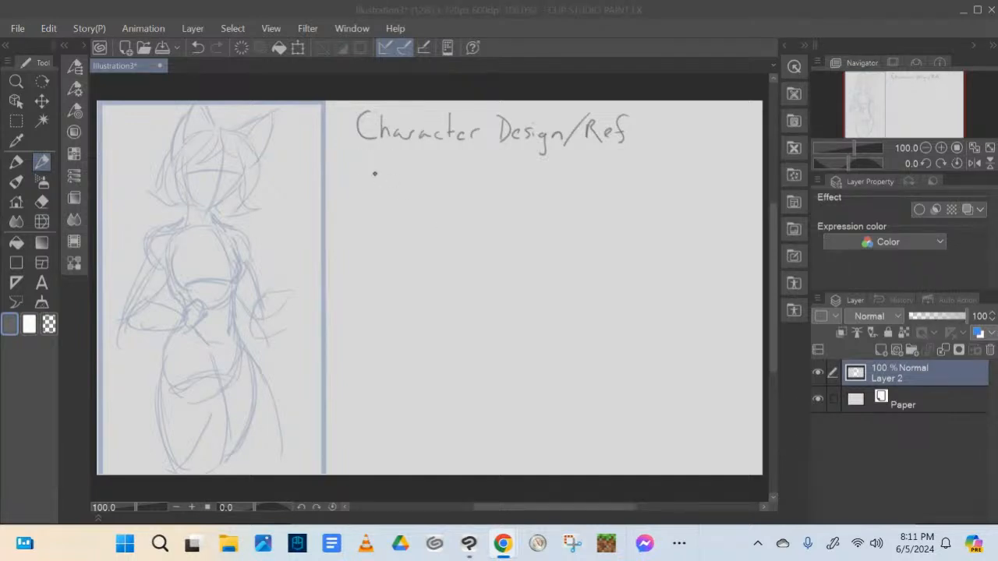
Handwrite the note "Front & Back" directly below the heading
{"action": "mouse_move", "coordinate": [364, 155]}
{"action": "left_mouse_down"}
{"action": "mouse_move", "coordinate": [364, 173]}
{"action": "mouse_move", "coordinate": [379, 153]}
{"action": "mouse_move", "coordinate": [379, 163]}
{"action": "mouse_move", "coordinate": [416, 178]}
{"action": "left_mouse_up"}
{"action": "left_click_drag", "start_coordinate": [410, 167], "coordinate": [435, 173]}
{"action": "mouse_move", "coordinate": [430, 166]}
{"action": "left_mouse_down"}
{"action": "mouse_move", "coordinate": [453, 182]}
{"action": "mouse_move", "coordinate": [462, 166]}
{"action": "mouse_move", "coordinate": [461, 181]}
{"action": "mouse_move", "coordinate": [494, 180]}
{"action": "left_mouse_up"}
{"action": "left_click_drag", "start_coordinate": [504, 168], "coordinate": [503, 178]}
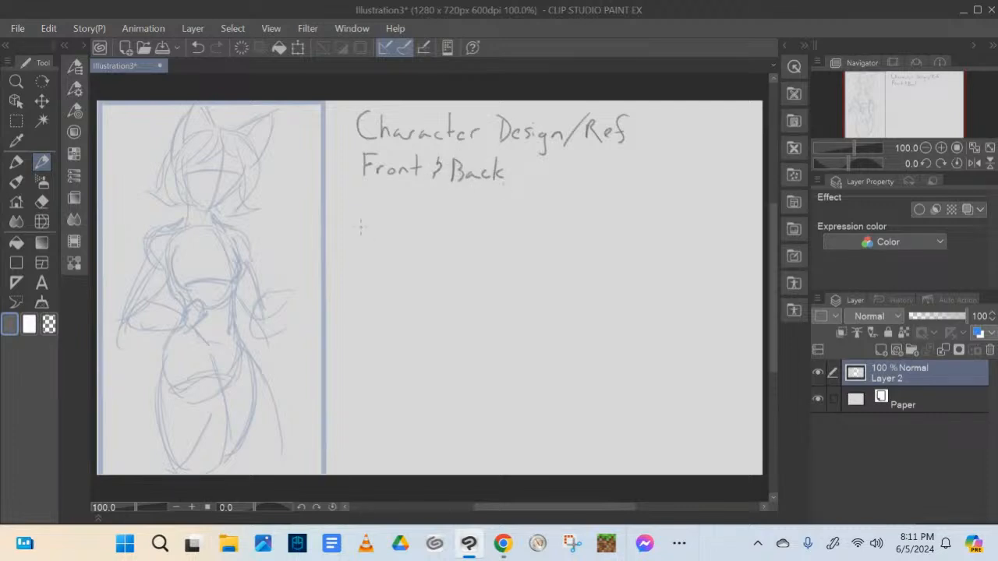
Add a dashed note reading "Detail focus - jewelry/tattoos, etc" beneath the "Front & Back" line
{"action": "mouse_move", "coordinate": [352, 193]}
{"action": "left_mouse_down"}
{"action": "mouse_move", "coordinate": [368, 205]}
{"action": "mouse_move", "coordinate": [394, 204]}
{"action": "left_mouse_up"}
{"action": "mouse_move", "coordinate": [388, 196]}
{"action": "left_mouse_down"}
{"action": "mouse_move", "coordinate": [413, 206]}
{"action": "mouse_move", "coordinate": [414, 190]}
{"action": "mouse_move", "coordinate": [441, 210]}
{"action": "left_mouse_up"}
{"action": "mouse_move", "coordinate": [438, 198]}
{"action": "left_mouse_down"}
{"action": "mouse_move", "coordinate": [485, 207]}
{"action": "mouse_move", "coordinate": [521, 197]}
{"action": "left_mouse_up"}
{"action": "left_click", "coordinate": [497, 205]}
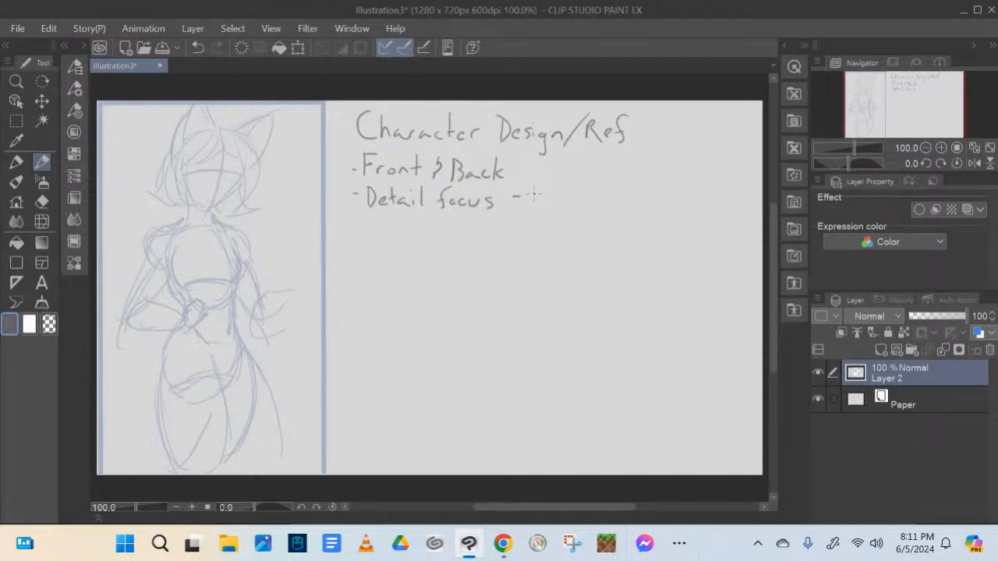
{"action": "mouse_move", "coordinate": [535, 201]}
{"action": "left_mouse_down"}
{"action": "mouse_move", "coordinate": [585, 212]}
{"action": "mouse_move", "coordinate": [577, 206]}
{"action": "mouse_move", "coordinate": [592, 206]}
{"action": "mouse_move", "coordinate": [592, 189]}
{"action": "mouse_move", "coordinate": [609, 223]}
{"action": "left_mouse_up"}
{"action": "mouse_move", "coordinate": [636, 191]}
{"action": "left_mouse_down"}
{"action": "mouse_move", "coordinate": [619, 209]}
{"action": "mouse_move", "coordinate": [654, 211]}
{"action": "left_mouse_up"}
{"action": "mouse_move", "coordinate": [650, 208]}
{"action": "left_mouse_down"}
{"action": "mouse_move", "coordinate": [707, 211]}
{"action": "mouse_move", "coordinate": [687, 219]}
{"action": "mouse_move", "coordinate": [722, 218]}
{"action": "left_mouse_up"}
{"action": "left_click_drag", "start_coordinate": [728, 198], "coordinate": [731, 216]}
{"action": "left_click_drag", "start_coordinate": [723, 204], "coordinate": [742, 221]}
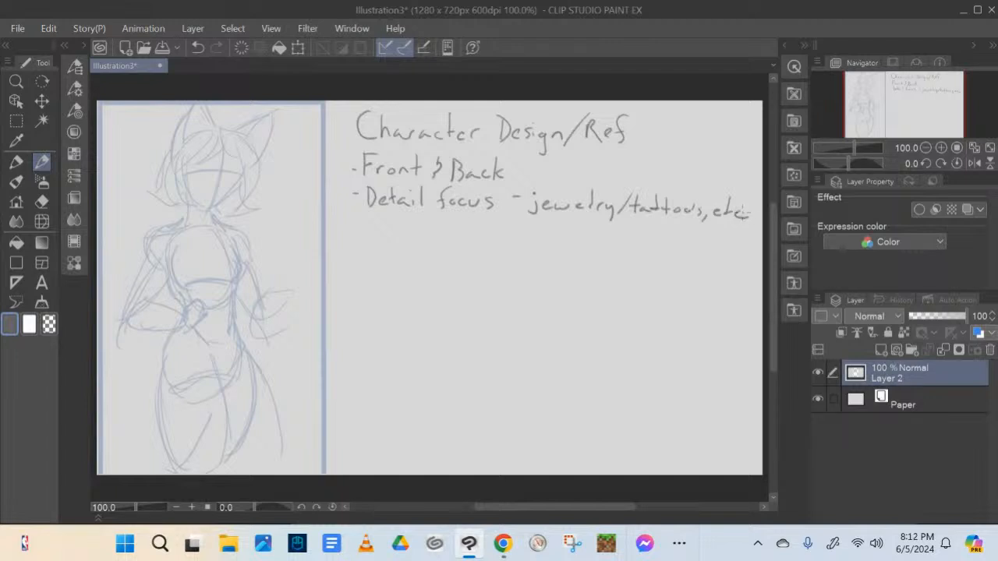
Add a dashed note reading "Expression" beneath the "Detail focus" line
{"action": "left_click_drag", "start_coordinate": [353, 226], "coordinate": [361, 226]}
{"action": "mouse_move", "coordinate": [373, 219]}
{"action": "left_mouse_down"}
{"action": "mouse_move", "coordinate": [397, 249]}
{"action": "mouse_move", "coordinate": [399, 237]}
{"action": "left_mouse_up"}
{"action": "mouse_move", "coordinate": [408, 229]}
{"action": "left_mouse_down"}
{"action": "mouse_move", "coordinate": [409, 242]}
{"action": "mouse_move", "coordinate": [418, 227]}
{"action": "mouse_move", "coordinate": [434, 243]}
{"action": "mouse_move", "coordinate": [475, 241]}
{"action": "left_mouse_up"}
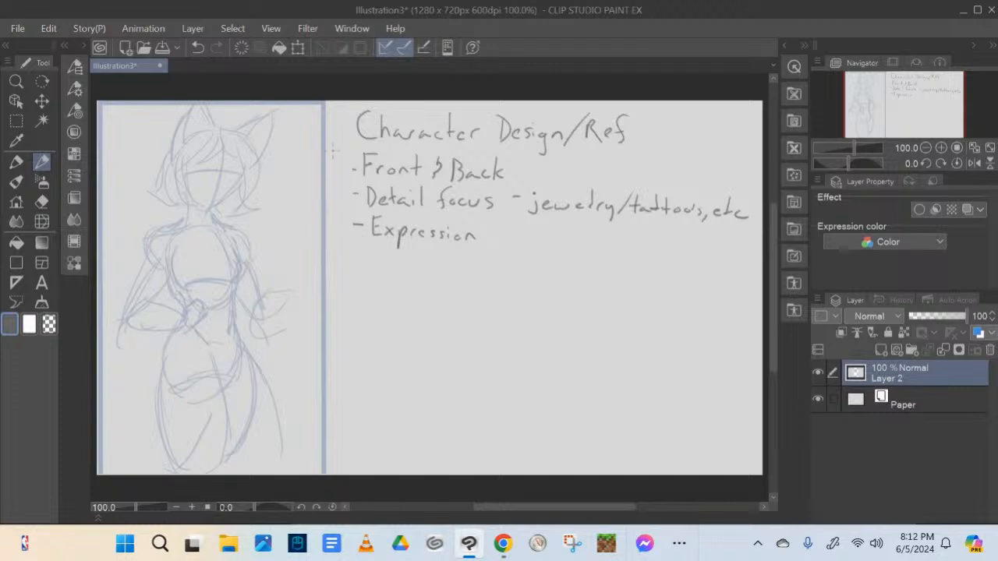
Underline the "Character Design/Ref" heading, undoing the first stroke and redrawing it beneath the text
{"action": "left_click_drag", "start_coordinate": [337, 147], "coordinate": [558, 160]}
{"action": "key", "text": "ctrl+z"}
{"action": "left_click_drag", "start_coordinate": [357, 145], "coordinate": [622, 151]}
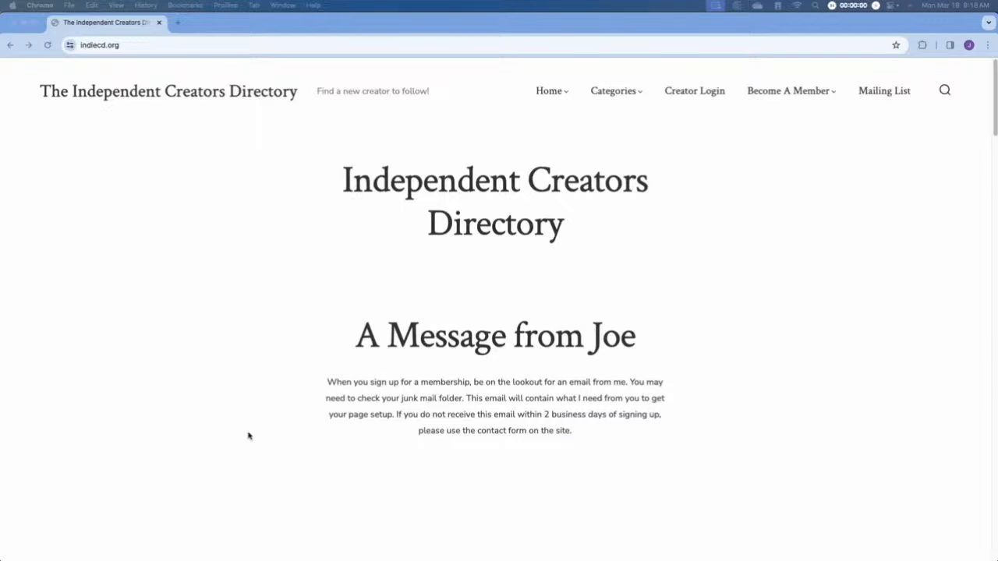
In Chrome, look through the Independent Creators Directory home page and open its membership offer
{"action": "scroll", "coordinate": [751, 343], "scroll_direction": "down", "scroll_amount": 5}
{"action": "scroll", "coordinate": [752, 343], "scroll_direction": "down", "scroll_amount": 15}
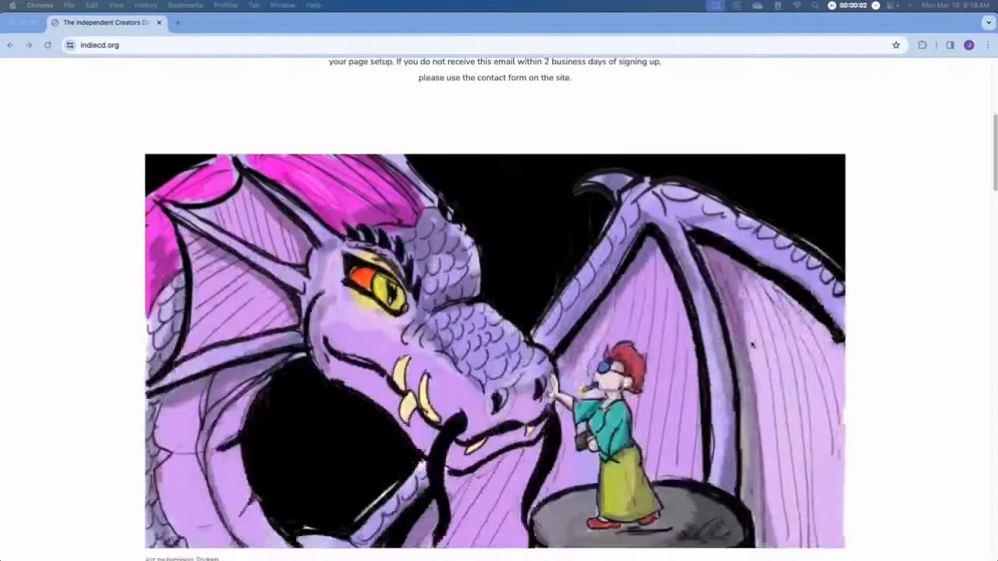
{"action": "scroll", "coordinate": [752, 347], "scroll_direction": "down", "scroll_amount": 15}
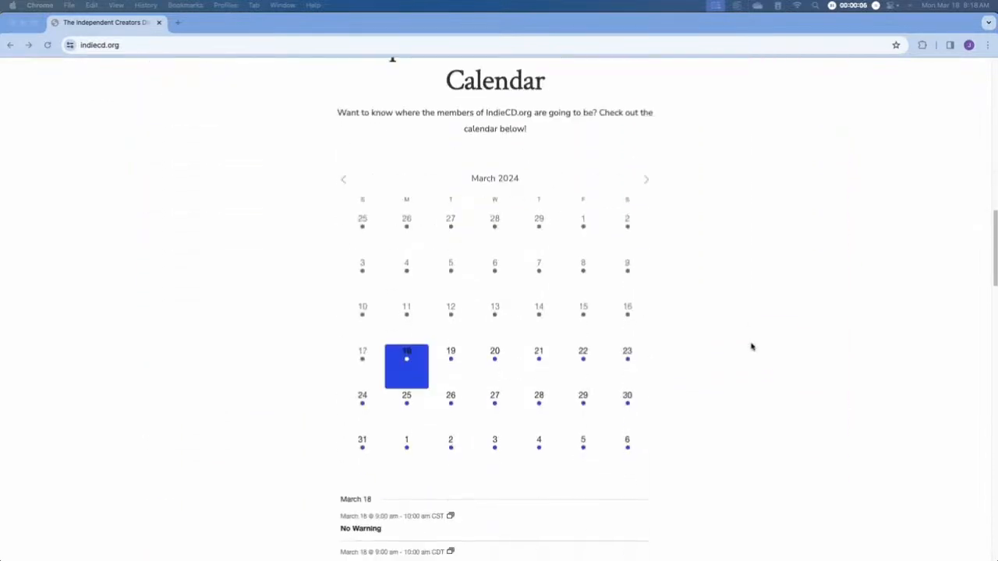
{"action": "scroll", "coordinate": [752, 348], "scroll_direction": "down", "scroll_amount": 15}
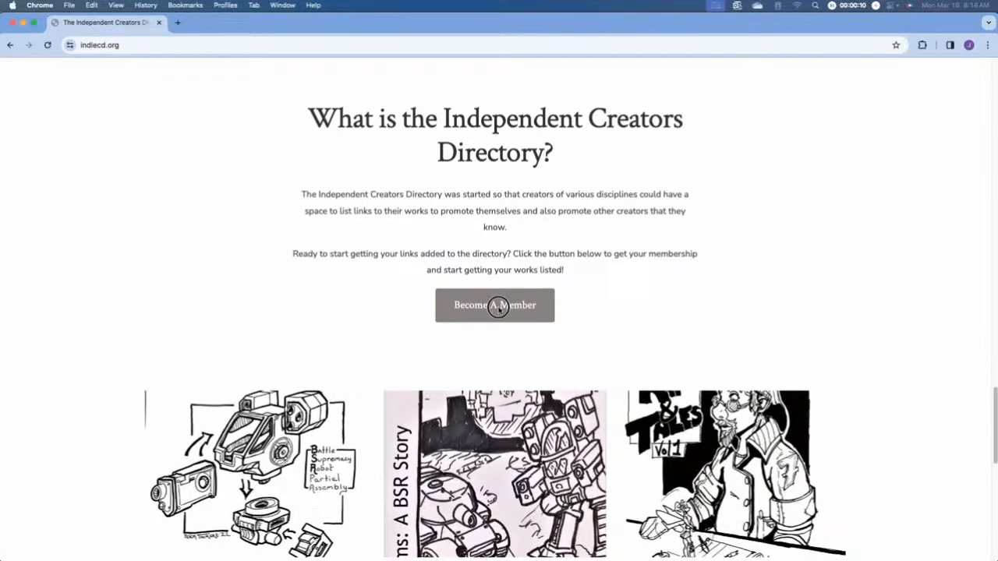
{"action": "left_click", "coordinate": [499, 304]}
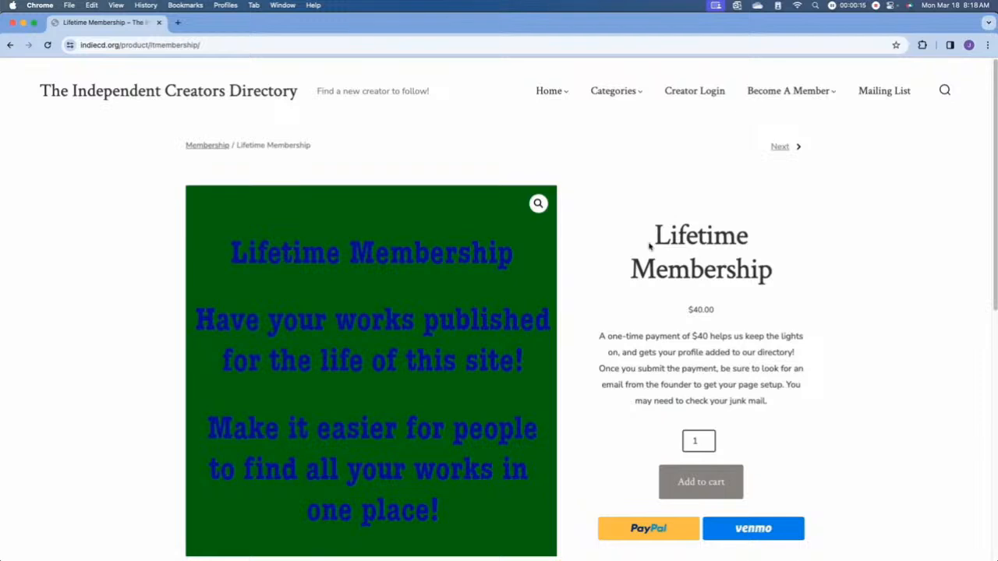
Review the price and description of the Lifetime Membership
{"action": "scroll", "coordinate": [598, 280], "scroll_direction": "down", "scroll_amount": 2}
{"action": "scroll", "coordinate": [598, 287], "scroll_direction": "down", "scroll_amount": 4}
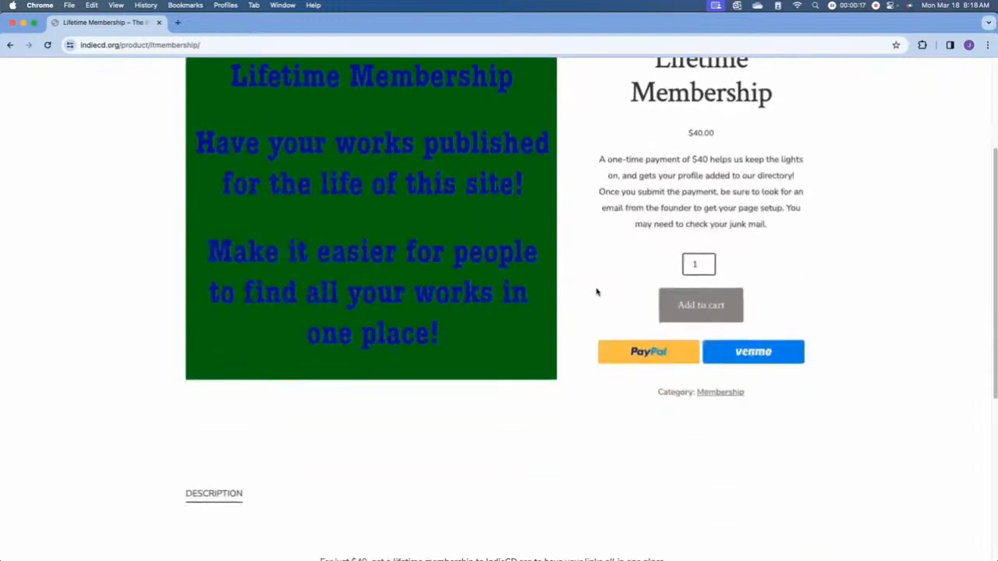
{"action": "scroll", "coordinate": [597, 290], "scroll_direction": "up", "scroll_amount": 6}
Open the Authors category of the directory and look through its member listing
{"action": "mouse_move", "coordinate": [616, 102]}
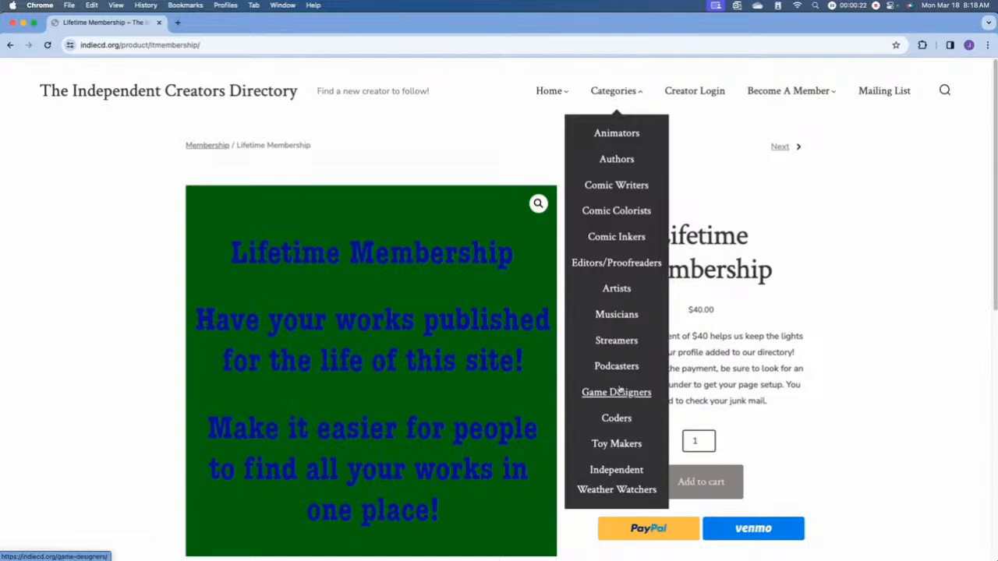
{"action": "left_click", "coordinate": [612, 162]}
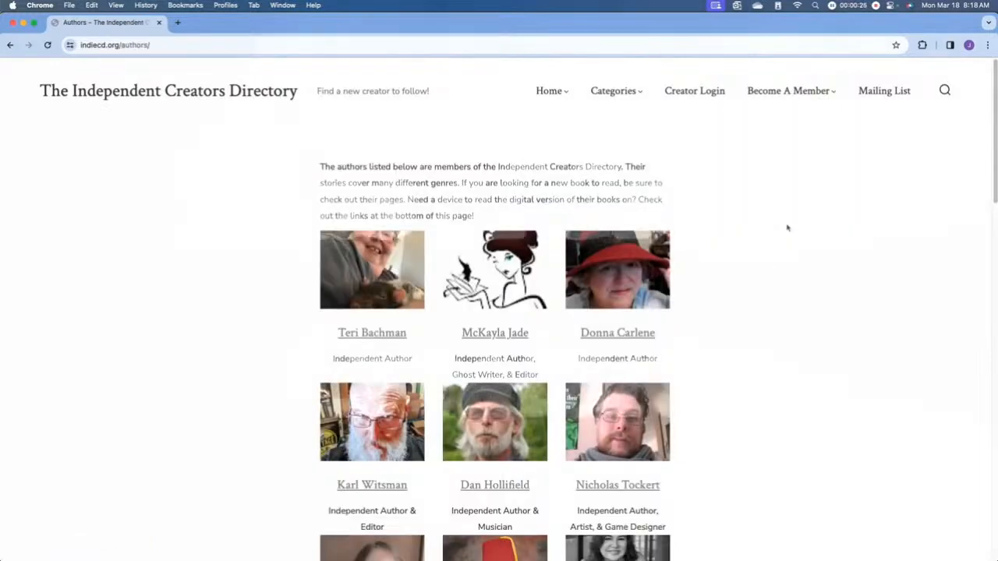
{"action": "scroll", "coordinate": [804, 363], "scroll_direction": "down", "scroll_amount": 3}
{"action": "scroll", "coordinate": [805, 368], "scroll_direction": "down", "scroll_amount": 15}
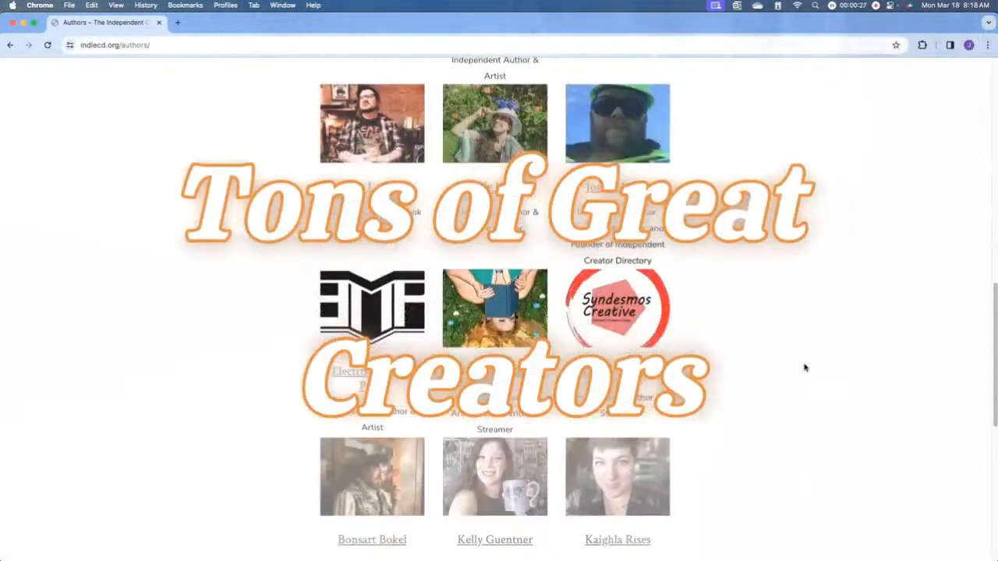
{"action": "scroll", "coordinate": [804, 368], "scroll_direction": "up", "scroll_amount": 10}
{"action": "scroll", "coordinate": [804, 367], "scroll_direction": "up", "scroll_amount": 5}
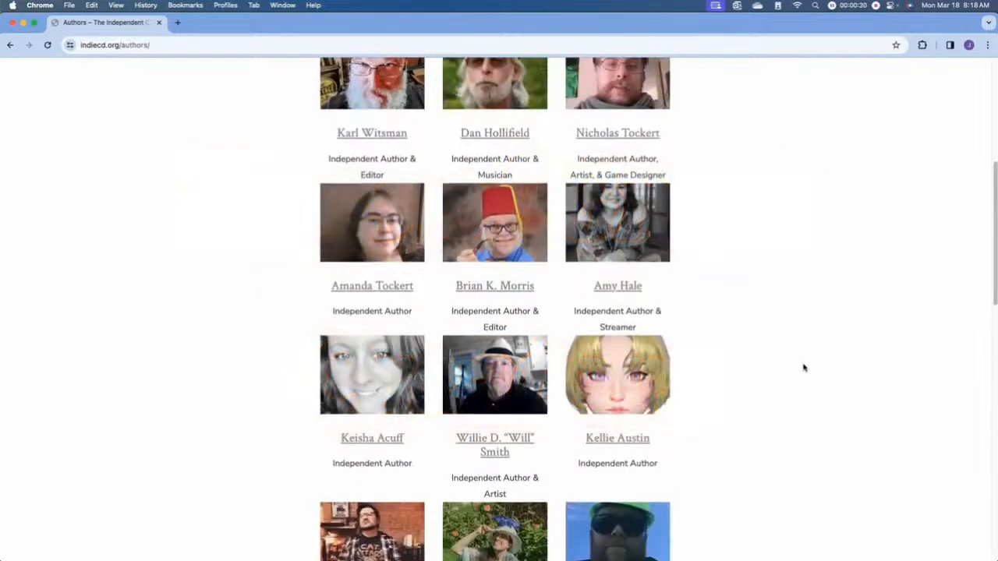
Open the profile of the member listed as author, artist and game designer, and view its books, games and livestreams
{"action": "left_click", "coordinate": [649, 264]}
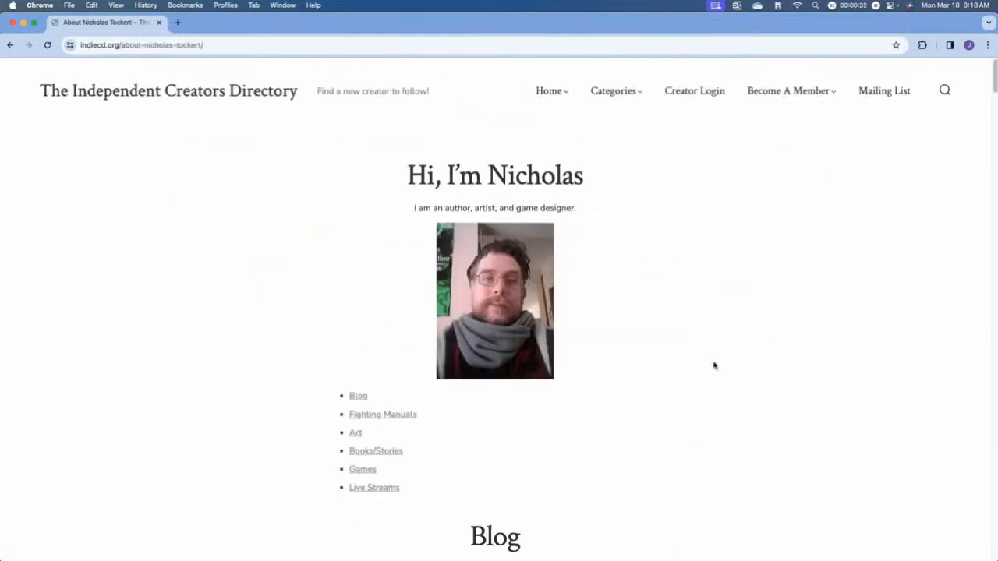
{"action": "scroll", "coordinate": [737, 385], "scroll_direction": "down", "scroll_amount": 20}
{"action": "scroll", "coordinate": [737, 387], "scroll_direction": "down", "scroll_amount": 20}
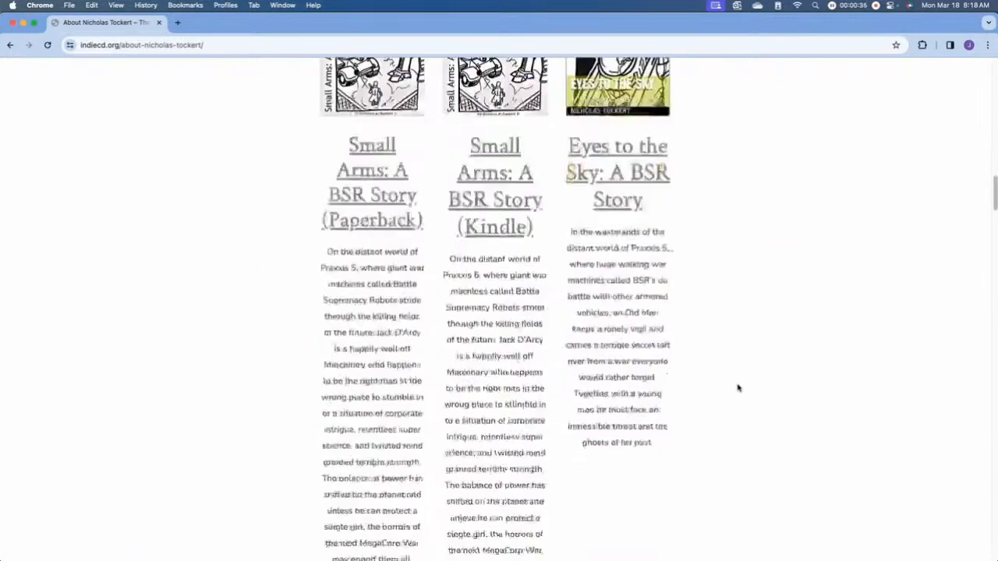
{"action": "scroll", "coordinate": [737, 389], "scroll_direction": "down", "scroll_amount": 20}
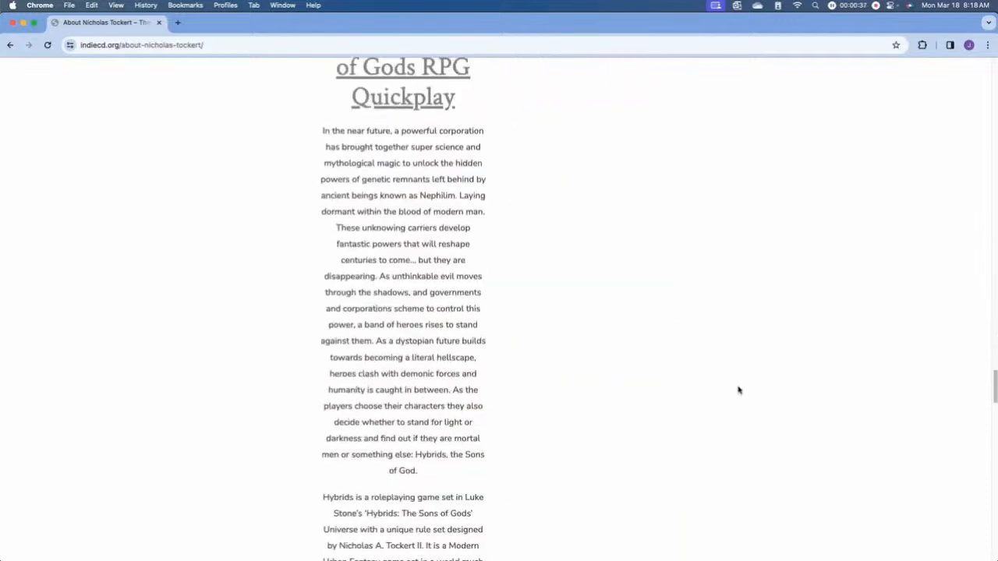
{"action": "scroll", "coordinate": [738, 390], "scroll_direction": "down", "scroll_amount": 12}
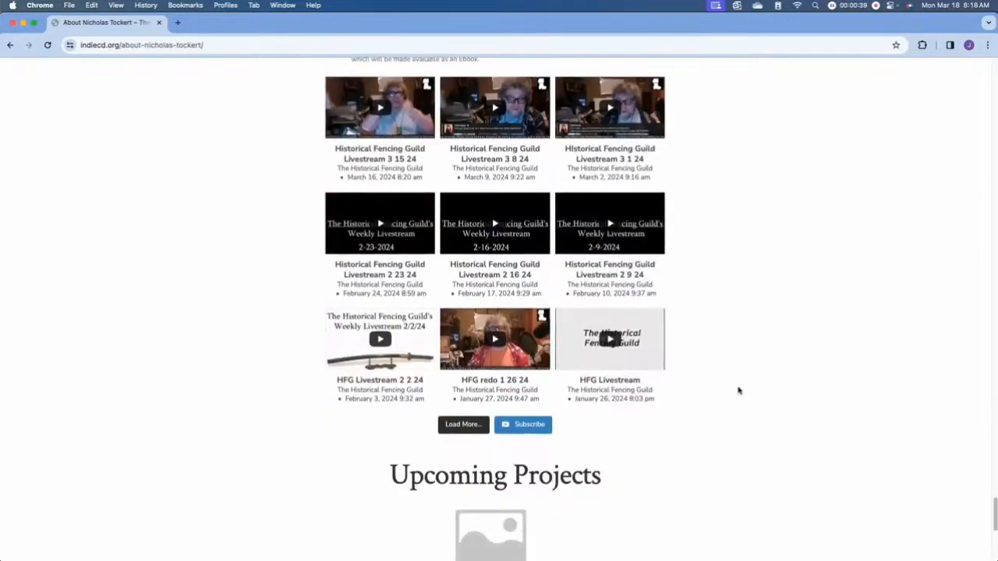
{"action": "left_click_drag", "start_coordinate": [995, 541], "coordinate": [966, 67]}
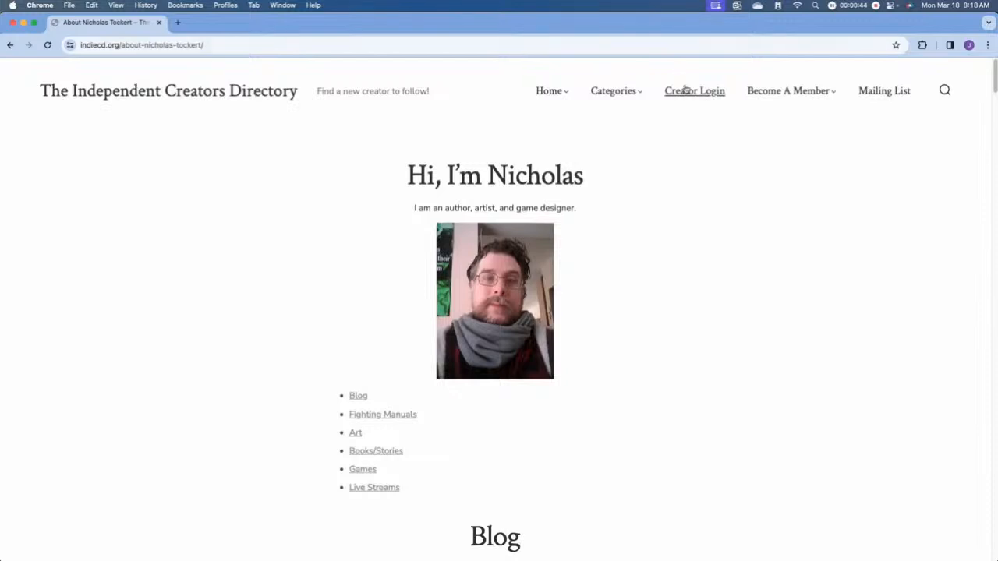
View the Become A Member options and open the directory's Mailing List page
{"action": "mouse_move", "coordinate": [786, 95]}
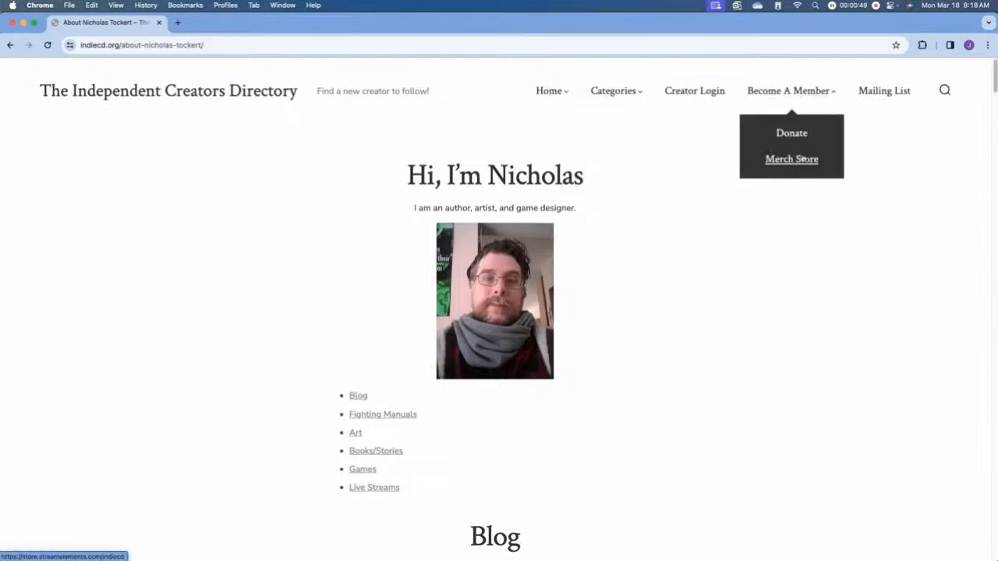
{"action": "left_click", "coordinate": [887, 92]}
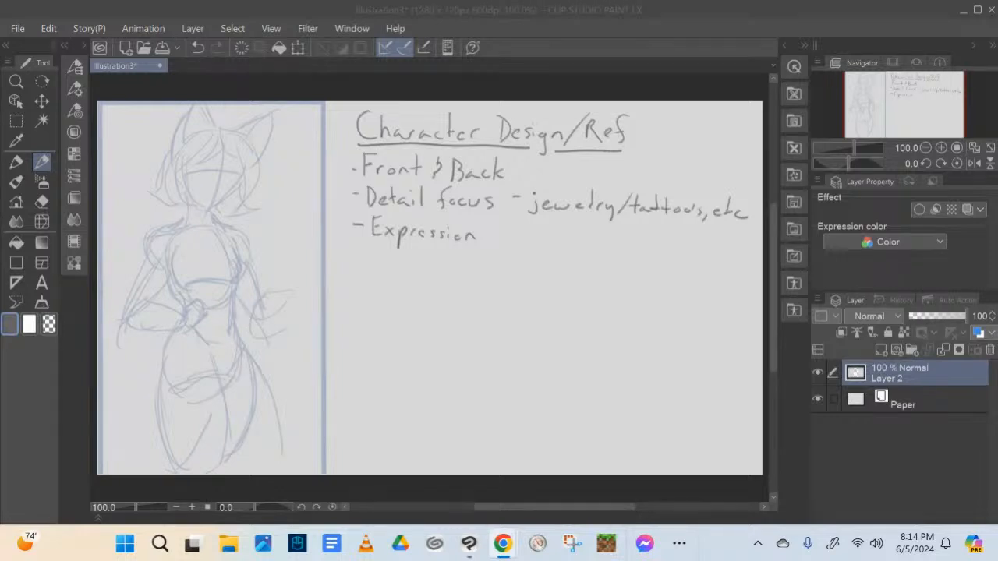
In Clip Studio Paint, extend the handwritten "Expression" note so it reads "Expressions - Emotion"
{"action": "left_click_drag", "start_coordinate": [484, 228], "coordinate": [478, 240]}
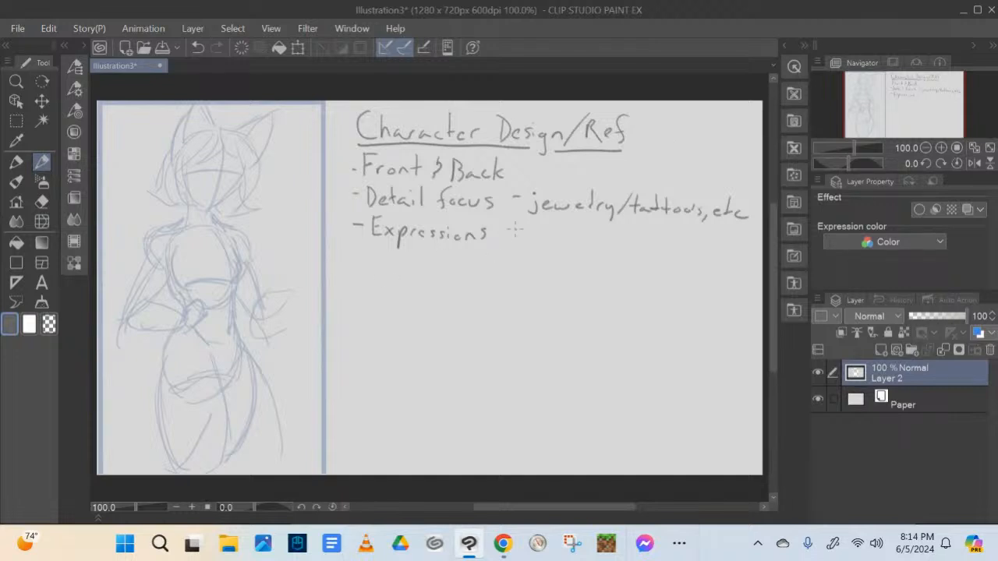
{"action": "mouse_move", "coordinate": [519, 226]}
{"action": "left_mouse_down"}
{"action": "mouse_move", "coordinate": [521, 241]}
{"action": "mouse_move", "coordinate": [531, 224]}
{"action": "mouse_move", "coordinate": [539, 243]}
{"action": "mouse_move", "coordinate": [564, 241]}
{"action": "left_mouse_up"}
{"action": "left_click_drag", "start_coordinate": [558, 233], "coordinate": [585, 238]}
{"action": "left_click", "coordinate": [572, 228]}
{"action": "left_click_drag", "start_coordinate": [591, 236], "coordinate": [600, 243]}
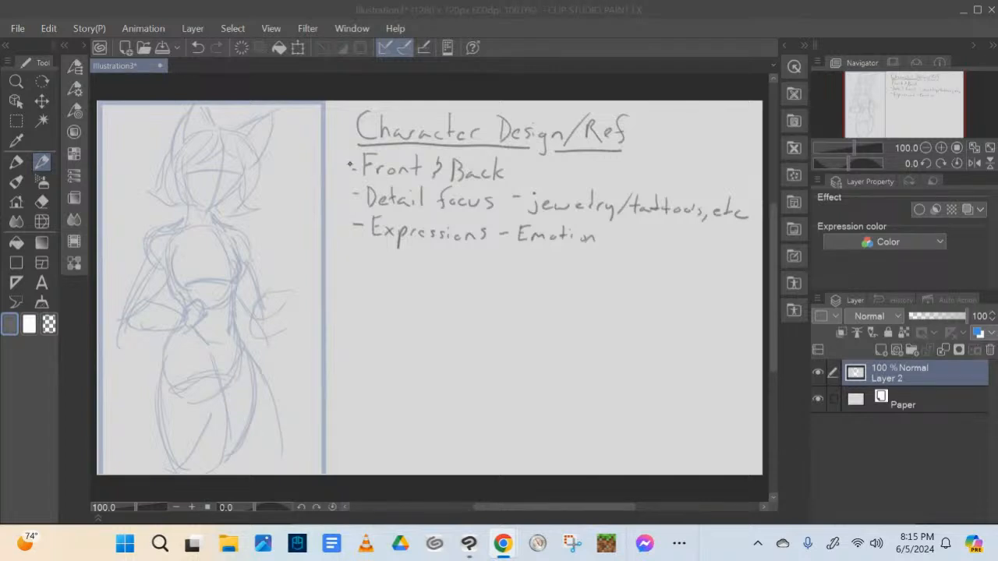
Bracket the three notes beneath the heading and add "/Side" after "Front & Back"
{"action": "mouse_move", "coordinate": [345, 149]}
{"action": "left_mouse_down"}
{"action": "mouse_move", "coordinate": [344, 240]}
{"action": "mouse_move", "coordinate": [377, 249]}
{"action": "left_mouse_up"}
{"action": "left_click_drag", "start_coordinate": [670, 160], "coordinate": [728, 161]}
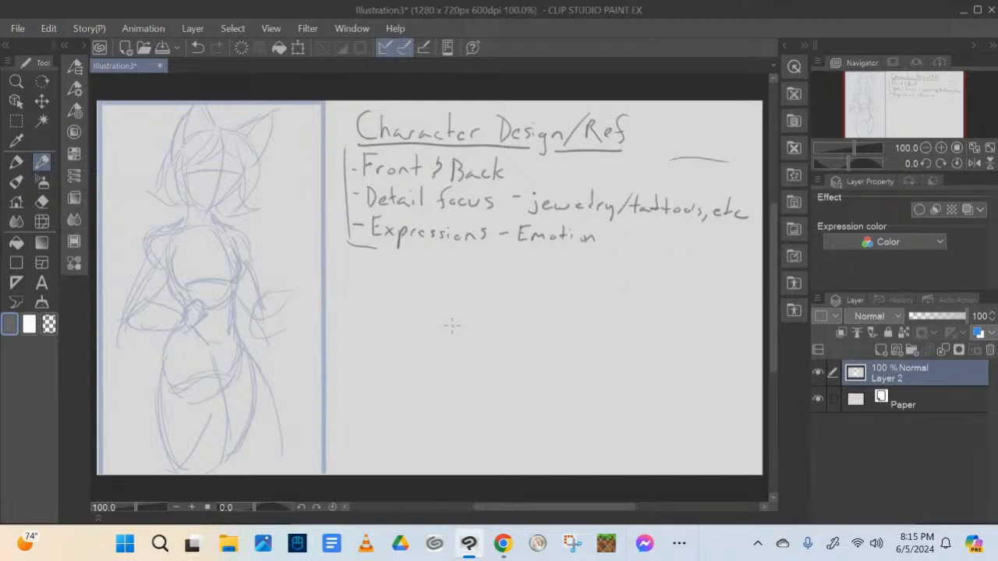
{"action": "mouse_move", "coordinate": [532, 162]}
{"action": "left_mouse_down"}
{"action": "mouse_move", "coordinate": [516, 183]}
{"action": "mouse_move", "coordinate": [555, 186]}
{"action": "left_mouse_up"}
{"action": "left_click", "coordinate": [551, 163]}
{"action": "left_click_drag", "start_coordinate": [569, 180], "coordinate": [576, 184]}
Handwrite "Turnaround" below the bracketed notes and sketch a small standing side-view figure beneath it
{"action": "mouse_move", "coordinate": [369, 262]}
{"action": "left_mouse_down"}
{"action": "mouse_move", "coordinate": [369, 279]}
{"action": "mouse_move", "coordinate": [374, 260]}
{"action": "mouse_move", "coordinate": [382, 279]}
{"action": "mouse_move", "coordinate": [421, 272]}
{"action": "left_mouse_up"}
{"action": "left_click_drag", "start_coordinate": [433, 272], "coordinate": [463, 279]}
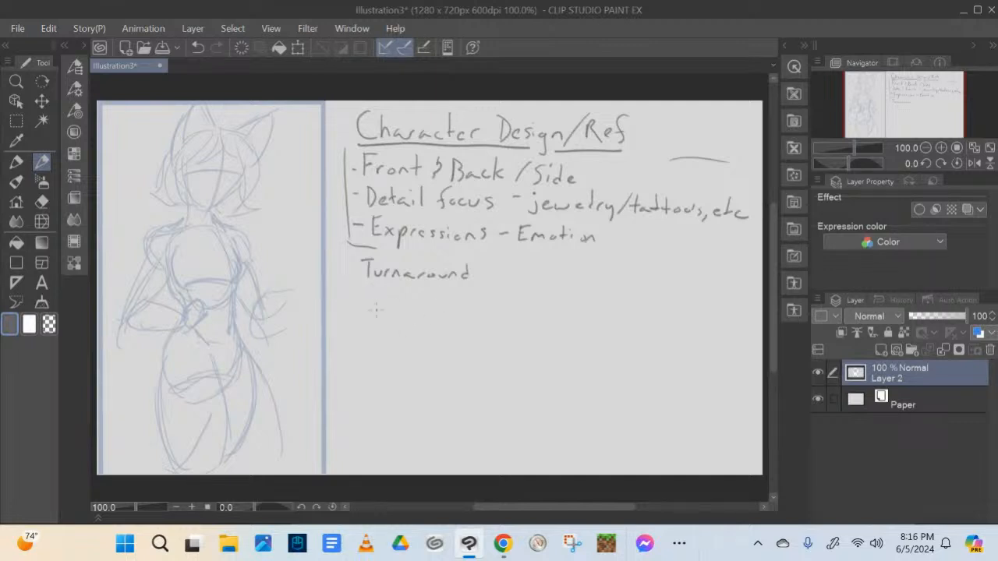
{"action": "left_click_drag", "start_coordinate": [375, 292], "coordinate": [372, 340]}
{"action": "mouse_move", "coordinate": [378, 304]}
{"action": "left_mouse_down"}
{"action": "mouse_move", "coordinate": [365, 313]}
{"action": "mouse_move", "coordinate": [374, 333]}
{"action": "mouse_move", "coordinate": [367, 363]}
{"action": "left_mouse_up"}
{"action": "left_click_drag", "start_coordinate": [374, 320], "coordinate": [368, 346]}
{"action": "left_click_drag", "start_coordinate": [376, 310], "coordinate": [372, 362]}
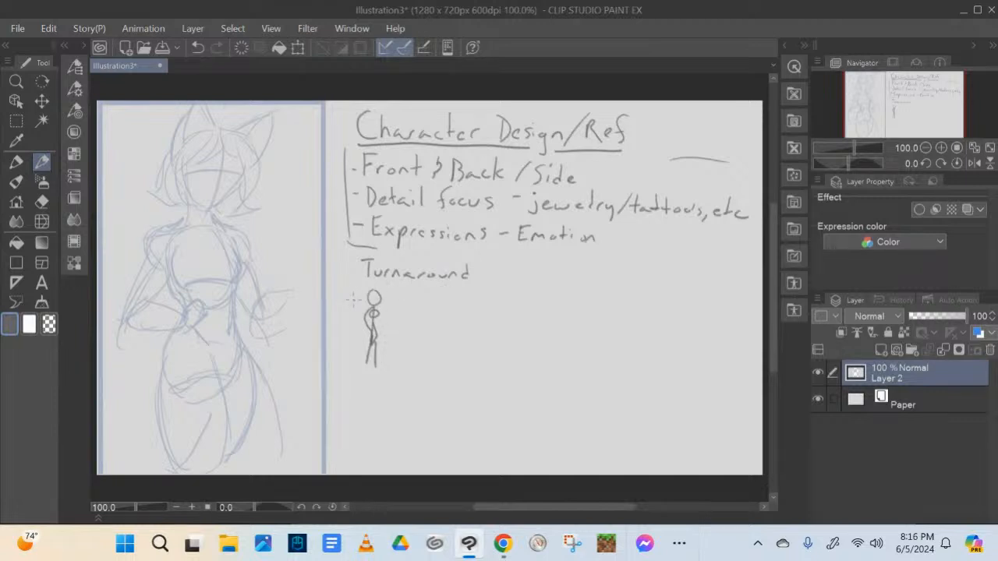
Add a facing arrow beside the first figure and sketch a second, angled standing figure next to it
{"action": "mouse_move", "coordinate": [355, 299]}
{"action": "left_mouse_down"}
{"action": "mouse_move", "coordinate": [393, 304]}
{"action": "mouse_move", "coordinate": [409, 299]}
{"action": "mouse_move", "coordinate": [405, 289]}
{"action": "mouse_move", "coordinate": [402, 300]}
{"action": "mouse_move", "coordinate": [412, 301]}
{"action": "mouse_move", "coordinate": [409, 291]}
{"action": "mouse_move", "coordinate": [402, 325]}
{"action": "mouse_move", "coordinate": [413, 309]}
{"action": "mouse_move", "coordinate": [405, 364]}
{"action": "left_mouse_up"}
{"action": "mouse_move", "coordinate": [402, 308]}
{"action": "left_mouse_down"}
{"action": "mouse_move", "coordinate": [403, 324]}
{"action": "mouse_move", "coordinate": [410, 312]}
{"action": "left_mouse_up"}
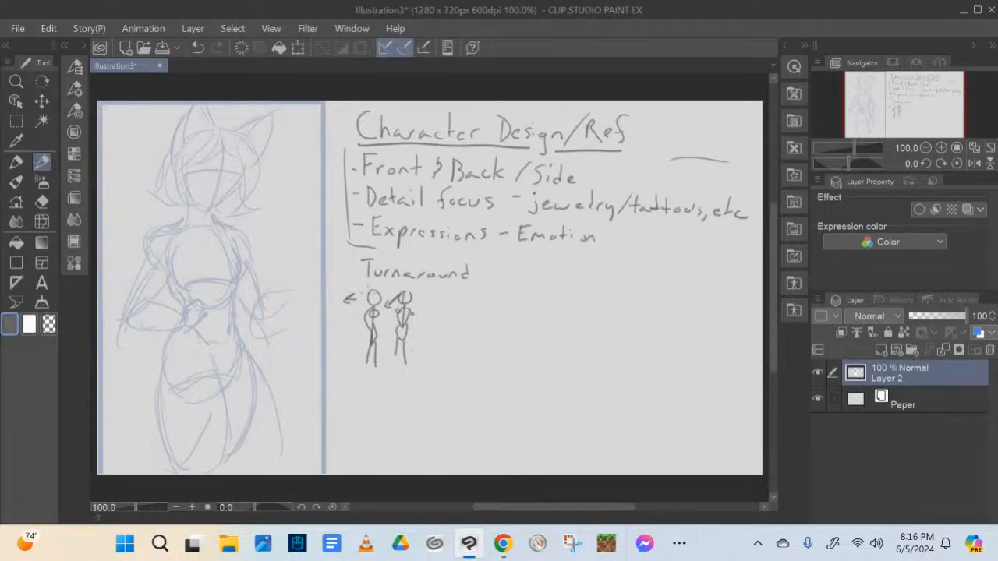
Sketch the third and fourth standing figures of the turnaround row and add feet to the figures
{"action": "left_click_drag", "start_coordinate": [373, 292], "coordinate": [369, 304]}
{"action": "left_click_drag", "start_coordinate": [433, 291], "coordinate": [434, 305]}
{"action": "mouse_move", "coordinate": [428, 311]}
{"action": "left_mouse_down"}
{"action": "mouse_move", "coordinate": [436, 311]}
{"action": "mouse_move", "coordinate": [426, 325]}
{"action": "mouse_move", "coordinate": [437, 325]}
{"action": "left_mouse_up"}
{"action": "mouse_move", "coordinate": [437, 311]}
{"action": "left_mouse_down"}
{"action": "mouse_move", "coordinate": [430, 343]}
{"action": "mouse_move", "coordinate": [440, 329]}
{"action": "mouse_move", "coordinate": [438, 359]}
{"action": "left_mouse_up"}
{"action": "mouse_move", "coordinate": [452, 293]}
{"action": "left_mouse_down"}
{"action": "mouse_move", "coordinate": [457, 327]}
{"action": "mouse_move", "coordinate": [466, 308]}
{"action": "mouse_move", "coordinate": [464, 347]}
{"action": "left_mouse_up"}
{"action": "left_click_drag", "start_coordinate": [362, 366], "coordinate": [449, 360]}
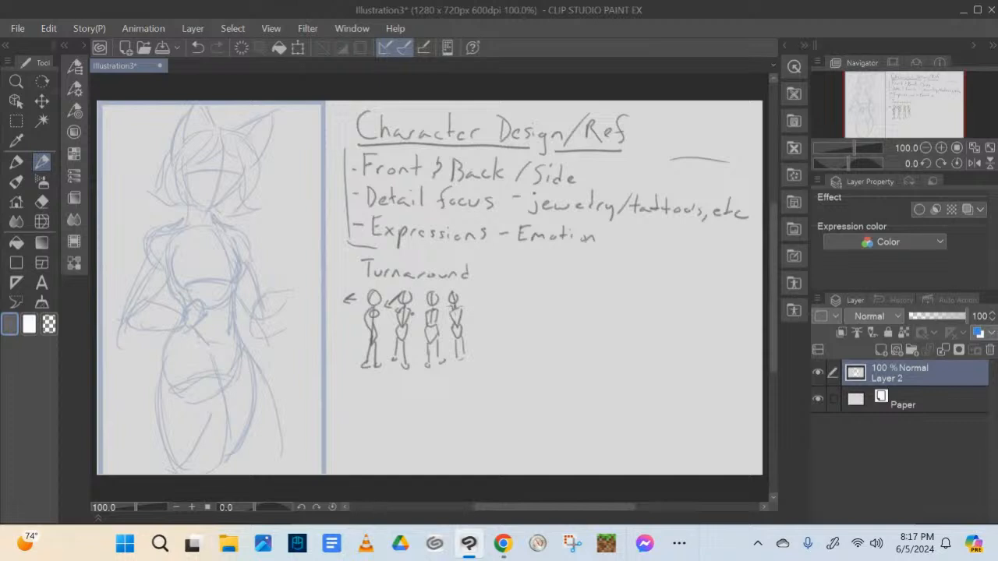
Sketch a fifth standing figure at the end of the turnaround row, undoing its first head stroke and redrawing it
{"action": "left_click_drag", "start_coordinate": [454, 309], "coordinate": [456, 320]}
{"action": "left_click_drag", "start_coordinate": [469, 293], "coordinate": [477, 300]}
{"action": "key", "text": "ctrl+z"}
{"action": "left_click_drag", "start_coordinate": [475, 291], "coordinate": [473, 326]}
{"action": "left_click_drag", "start_coordinate": [478, 308], "coordinate": [477, 358]}
{"action": "left_click_drag", "start_coordinate": [480, 356], "coordinate": [484, 357]}
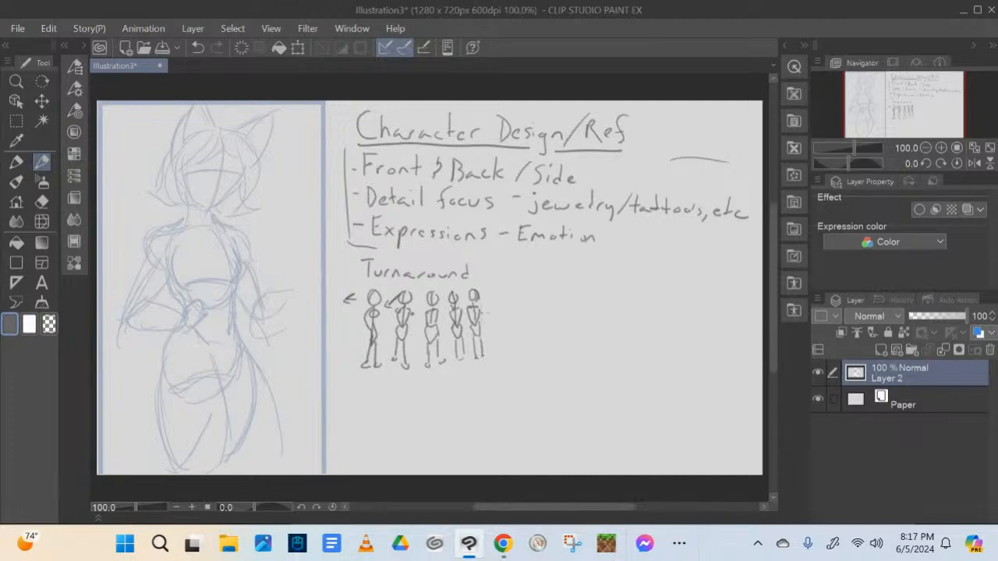
Add arms and feet to the existing turnaround figures and sketch a sixth standing figure at the row's end
{"action": "mouse_move", "coordinate": [470, 305]}
{"action": "left_mouse_down"}
{"action": "mouse_move", "coordinate": [424, 319]}
{"action": "mouse_move", "coordinate": [441, 315]}
{"action": "left_mouse_up"}
{"action": "key", "text": "alt+Tab"}
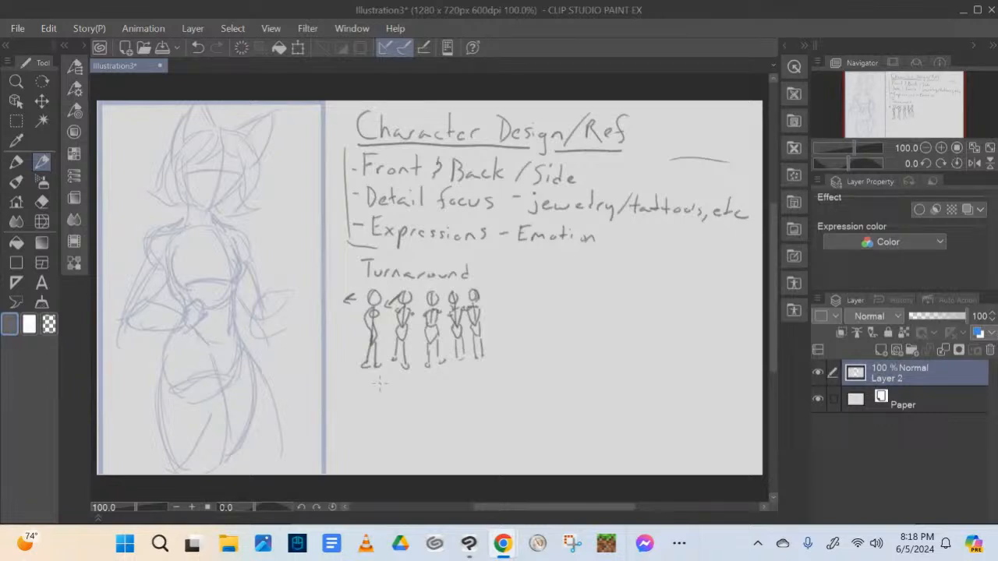
{"action": "left_click", "coordinate": [476, 367]}
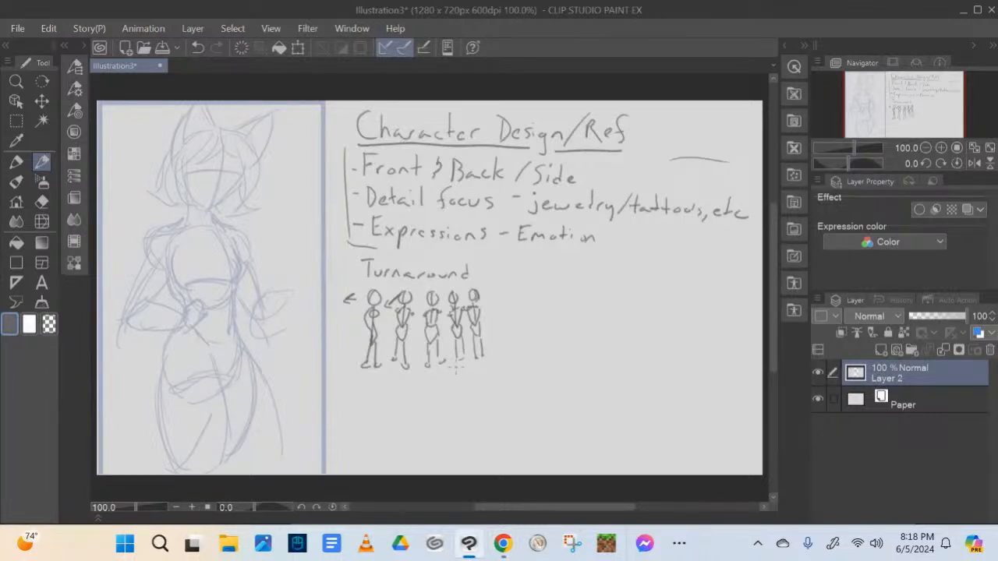
{"action": "left_click_drag", "start_coordinate": [457, 361], "coordinate": [492, 359]}
{"action": "mouse_move", "coordinate": [496, 305]}
{"action": "left_mouse_down"}
{"action": "mouse_move", "coordinate": [500, 320]}
{"action": "mouse_move", "coordinate": [505, 305]}
{"action": "mouse_move", "coordinate": [499, 329]}
{"action": "mouse_move", "coordinate": [493, 323]}
{"action": "mouse_move", "coordinate": [504, 339]}
{"action": "mouse_move", "coordinate": [507, 325]}
{"action": "mouse_move", "coordinate": [502, 338]}
{"action": "left_mouse_up"}
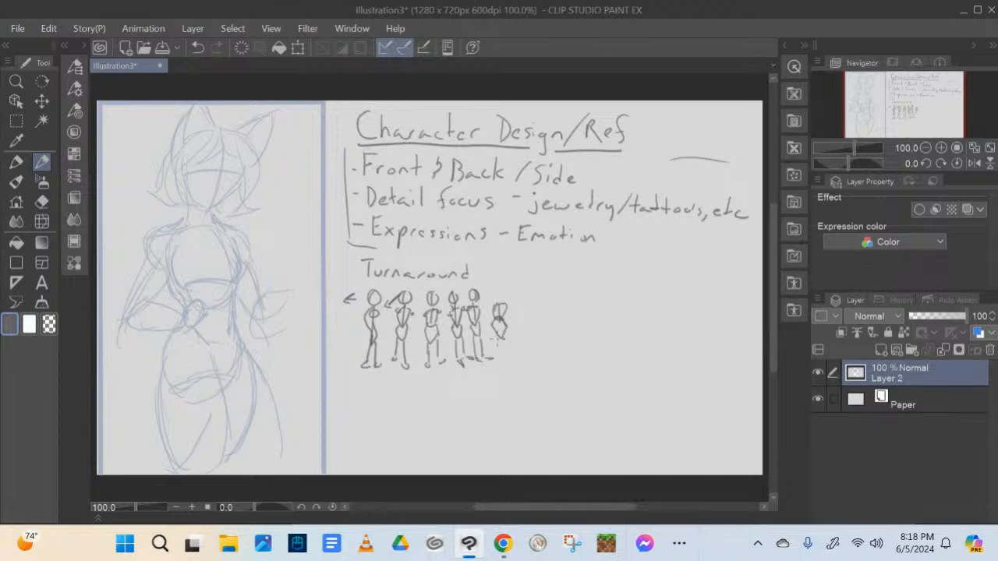
{"action": "mouse_move", "coordinate": [497, 287]}
{"action": "left_mouse_down"}
{"action": "mouse_move", "coordinate": [489, 304]}
{"action": "mouse_move", "coordinate": [506, 304]}
{"action": "mouse_move", "coordinate": [497, 362]}
{"action": "mouse_move", "coordinate": [511, 362]}
{"action": "mouse_move", "coordinate": [489, 310]}
{"action": "left_mouse_up"}
Draw arrows marking each turnaround figure's facing direction and put a bullet before the word "Turnaround"
{"action": "mouse_move", "coordinate": [377, 376]}
{"action": "left_mouse_down"}
{"action": "mouse_move", "coordinate": [363, 375]}
{"action": "mouse_move", "coordinate": [344, 382]}
{"action": "mouse_move", "coordinate": [387, 384]}
{"action": "mouse_move", "coordinate": [386, 398]}
{"action": "mouse_move", "coordinate": [433, 388]}
{"action": "mouse_move", "coordinate": [435, 402]}
{"action": "mouse_move", "coordinate": [482, 383]}
{"action": "left_mouse_up"}
{"action": "left_click_drag", "start_coordinate": [470, 387], "coordinate": [517, 373]}
{"action": "mouse_move", "coordinate": [517, 374]}
{"action": "left_mouse_down"}
{"action": "mouse_move", "coordinate": [505, 380]}
{"action": "mouse_move", "coordinate": [523, 342]}
{"action": "mouse_move", "coordinate": [532, 353]}
{"action": "left_mouse_up"}
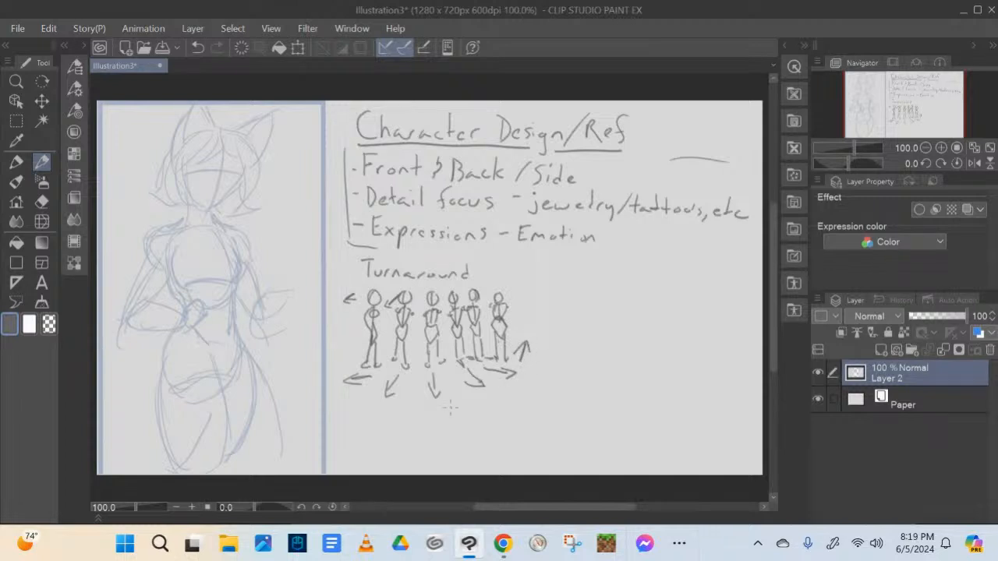
{"action": "left_click_drag", "start_coordinate": [350, 271], "coordinate": [359, 271]}
Sketch a small seated figure with crossed legs beside the turnaround row
{"action": "mouse_move", "coordinate": [580, 312]}
{"action": "left_mouse_down"}
{"action": "mouse_move", "coordinate": [576, 304]}
{"action": "mouse_move", "coordinate": [581, 341]}
{"action": "mouse_move", "coordinate": [563, 338]}
{"action": "mouse_move", "coordinate": [576, 354]}
{"action": "mouse_move", "coordinate": [556, 365]}
{"action": "left_mouse_up"}
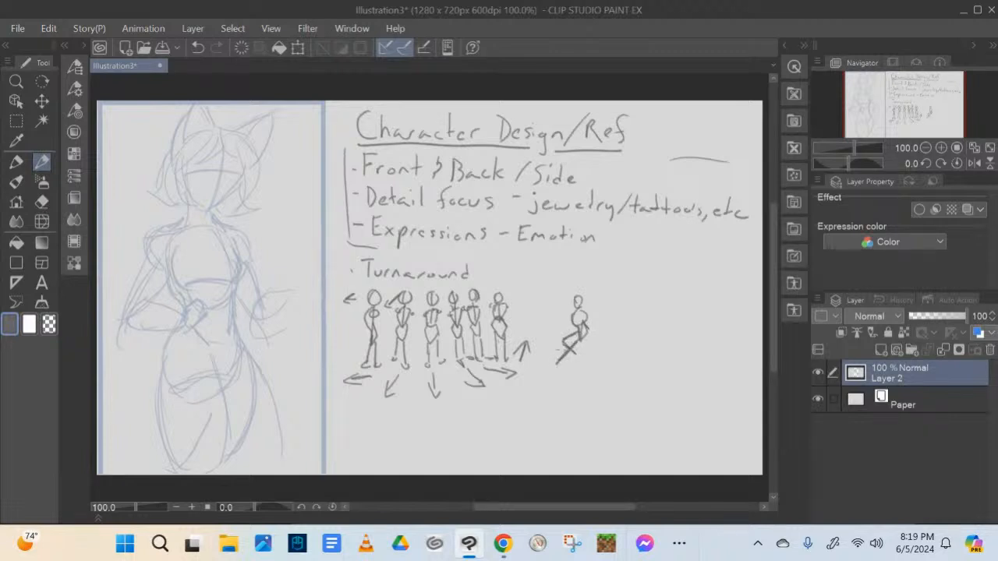
{"action": "left_click_drag", "start_coordinate": [582, 309], "coordinate": [583, 339]}
{"action": "mouse_move", "coordinate": [575, 304]}
{"action": "left_mouse_down"}
{"action": "mouse_move", "coordinate": [585, 319]}
{"action": "mouse_move", "coordinate": [575, 307]}
{"action": "left_mouse_up"}
{"action": "mouse_move", "coordinate": [569, 350]}
{"action": "left_mouse_down"}
{"action": "mouse_move", "coordinate": [579, 357]}
{"action": "mouse_move", "coordinate": [553, 372]}
{"action": "mouse_move", "coordinate": [559, 364]}
{"action": "left_mouse_up"}
Sketch a small crouching figure beside the seated one
{"action": "mouse_move", "coordinate": [622, 319]}
{"action": "left_mouse_down"}
{"action": "mouse_move", "coordinate": [622, 352]}
{"action": "mouse_move", "coordinate": [633, 334]}
{"action": "mouse_move", "coordinate": [625, 331]}
{"action": "mouse_move", "coordinate": [613, 351]}
{"action": "mouse_move", "coordinate": [611, 336]}
{"action": "mouse_move", "coordinate": [611, 367]}
{"action": "mouse_move", "coordinate": [641, 346]}
{"action": "left_mouse_up"}
{"action": "left_click_drag", "start_coordinate": [639, 344], "coordinate": [630, 362]}
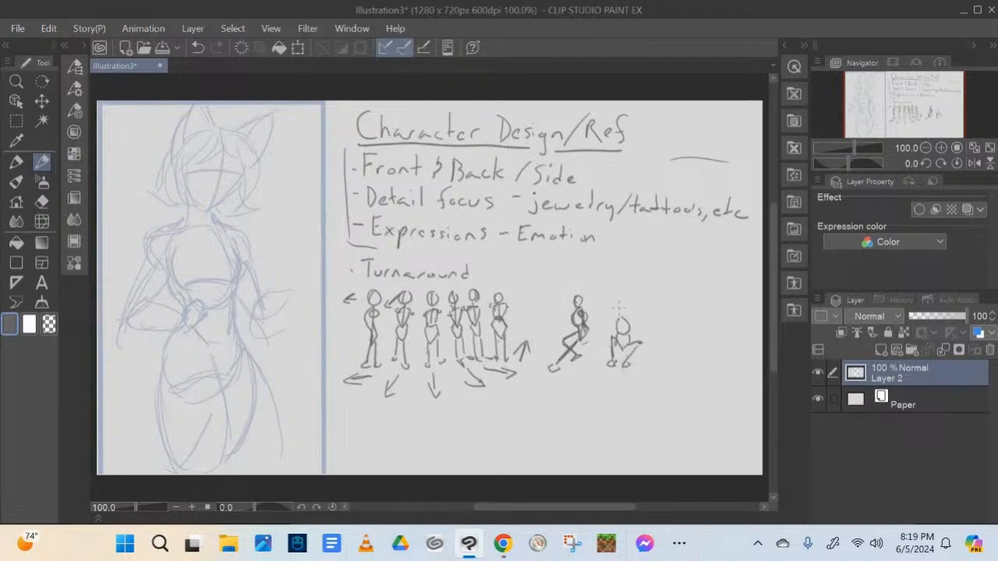
{"action": "mouse_move", "coordinate": [620, 307]}
{"action": "left_mouse_down"}
{"action": "mouse_move", "coordinate": [612, 325]}
{"action": "mouse_move", "coordinate": [630, 324]}
{"action": "mouse_move", "coordinate": [622, 338]}
{"action": "mouse_move", "coordinate": [636, 335]}
{"action": "left_mouse_up"}
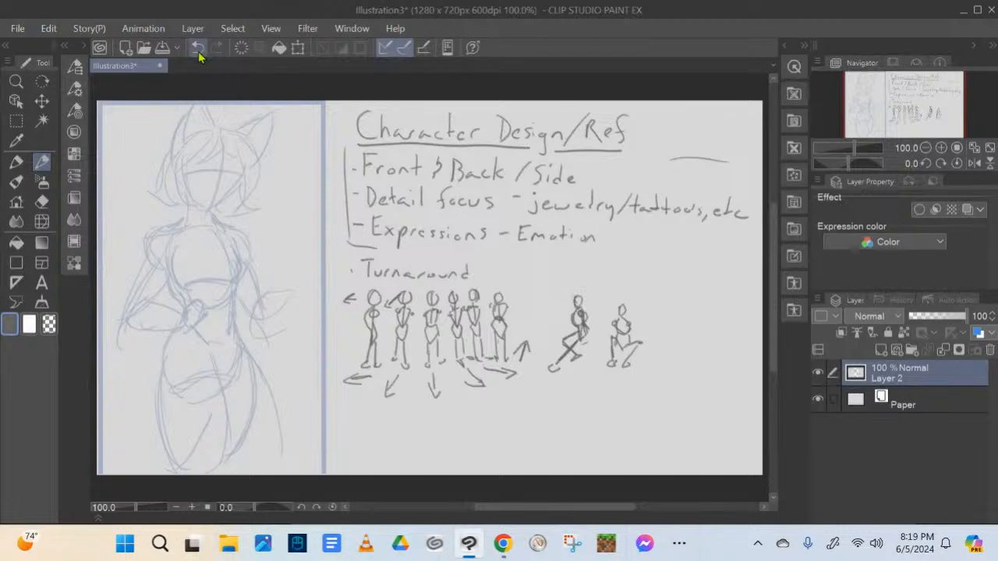
Number the three upper notes 1 to 3, the turnaround row 4 and the pose sketches 5
{"action": "key", "text": "alt+Tab"}
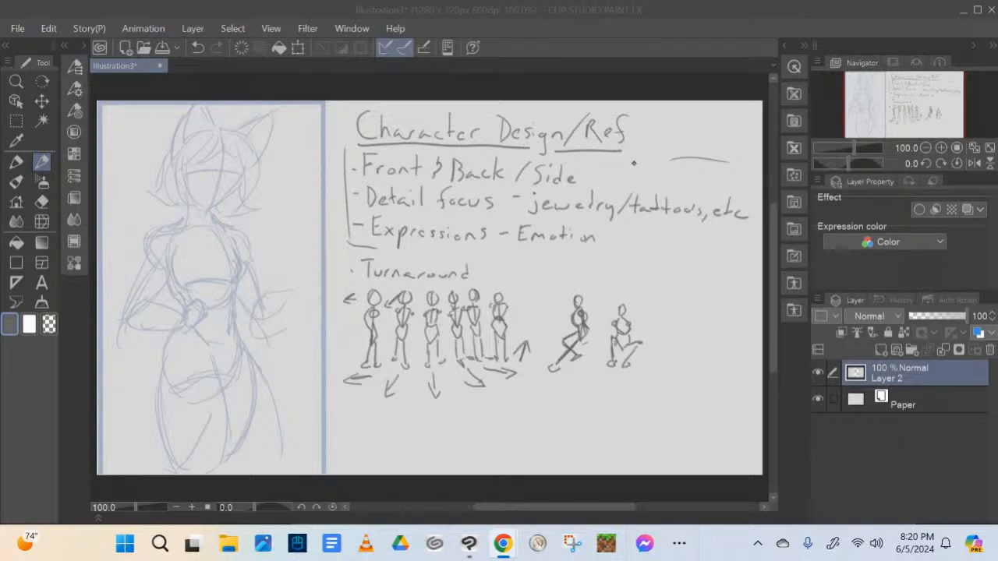
{"action": "left_click_drag", "start_coordinate": [632, 162], "coordinate": [633, 177]}
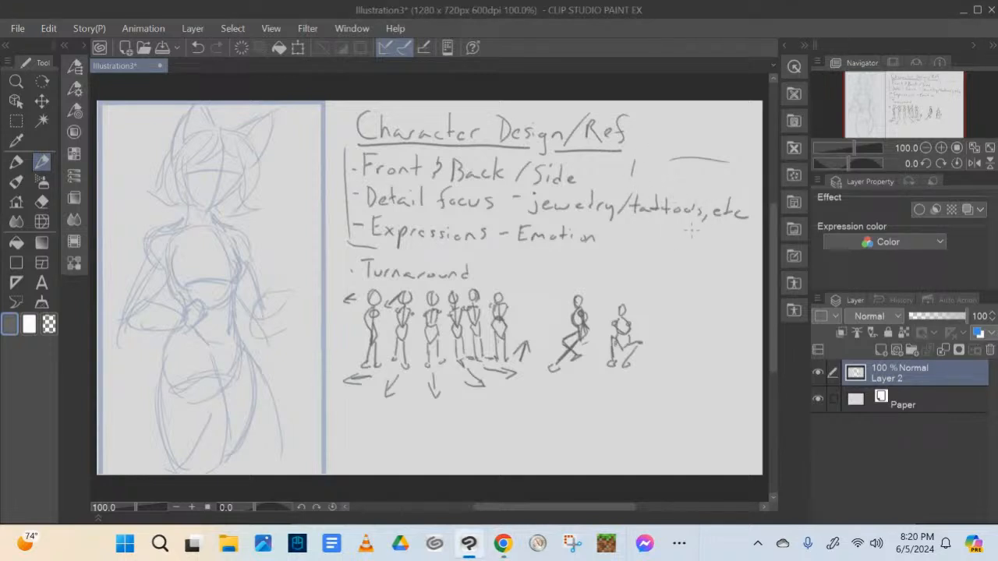
{"action": "left_click_drag", "start_coordinate": [741, 194], "coordinate": [747, 204]}
{"action": "mouse_move", "coordinate": [633, 228]}
{"action": "left_mouse_down"}
{"action": "mouse_move", "coordinate": [643, 235]}
{"action": "mouse_move", "coordinate": [634, 246]}
{"action": "left_mouse_up"}
{"action": "left_click_drag", "start_coordinate": [509, 273], "coordinate": [516, 291]}
{"action": "left_click", "coordinate": [525, 284]}
{"action": "left_click", "coordinate": [527, 290]}
{"action": "left_click_drag", "start_coordinate": [644, 275], "coordinate": [642, 294]}
{"action": "left_click_drag", "start_coordinate": [645, 274], "coordinate": [655, 272]}
Circle the handwritten numbers 1 to 5
{"action": "mouse_move", "coordinate": [527, 263]}
{"action": "left_mouse_down"}
{"action": "mouse_move", "coordinate": [513, 301]}
{"action": "mouse_move", "coordinate": [533, 273]}
{"action": "left_mouse_up"}
{"action": "left_click_drag", "start_coordinate": [640, 223], "coordinate": [663, 275]}
{"action": "mouse_move", "coordinate": [743, 190]}
{"action": "left_mouse_down"}
{"action": "mouse_move", "coordinate": [753, 199]}
{"action": "mouse_move", "coordinate": [734, 205]}
{"action": "left_mouse_up"}
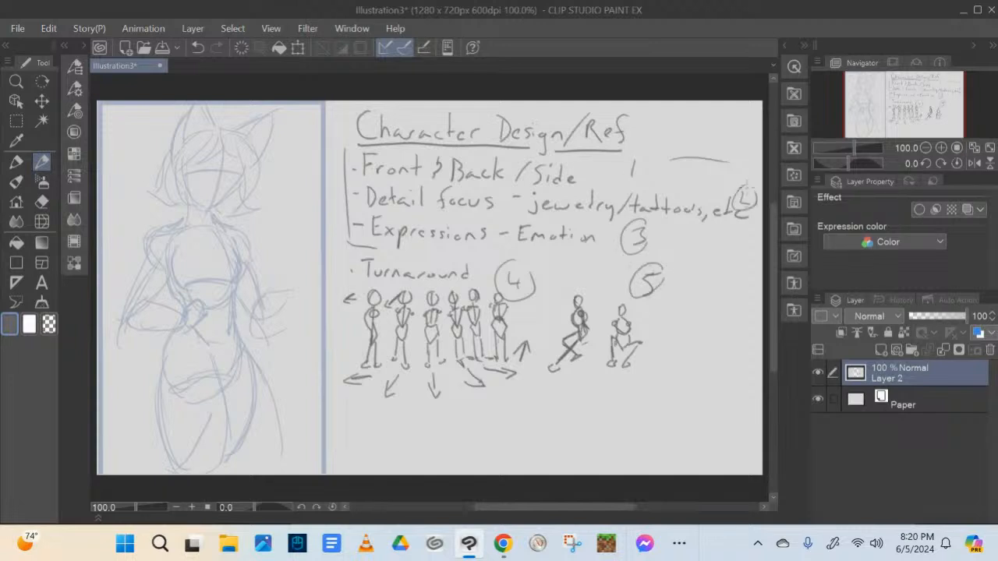
{"action": "left_click_drag", "start_coordinate": [632, 160], "coordinate": [633, 181]}
{"action": "left_click_drag", "start_coordinate": [622, 160], "coordinate": [645, 176]}
Draw brackets on both sides of the turnaround row and the pose sketches to group them
{"action": "left_click_drag", "start_coordinate": [335, 240], "coordinate": [339, 351]}
{"action": "left_click_drag", "start_coordinate": [659, 337], "coordinate": [695, 328]}
{"action": "mouse_move", "coordinate": [695, 252]}
{"action": "left_mouse_down"}
{"action": "mouse_move", "coordinate": [692, 331]}
{"action": "mouse_move", "coordinate": [710, 247]}
{"action": "mouse_move", "coordinate": [755, 227]}
{"action": "left_mouse_up"}
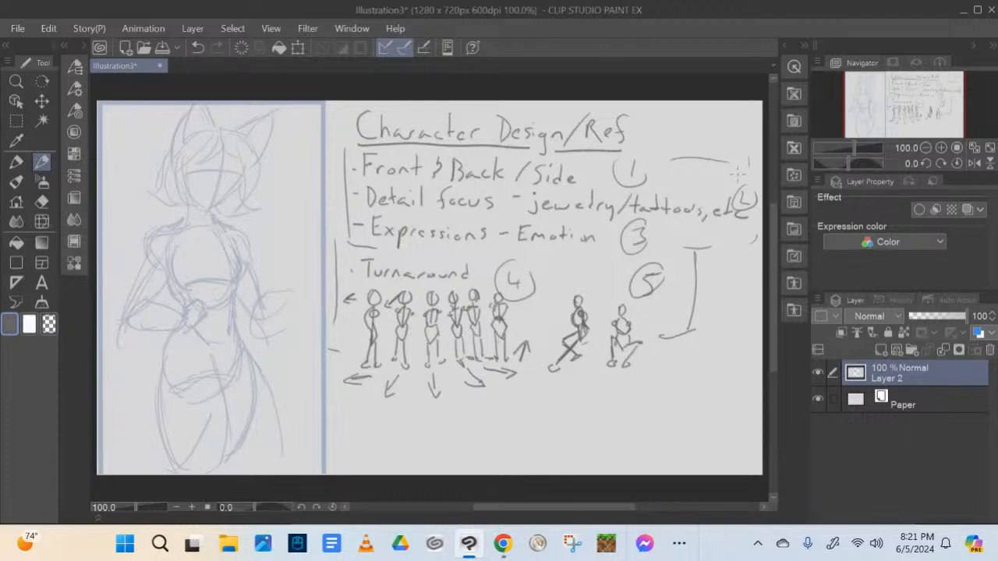
Create a new blank 1280 x 720 px illustration at 600 dpi with the yt thumbnail preset
{"action": "left_click", "coordinate": [18, 29]}
{"action": "left_click", "coordinate": [120, 27]}
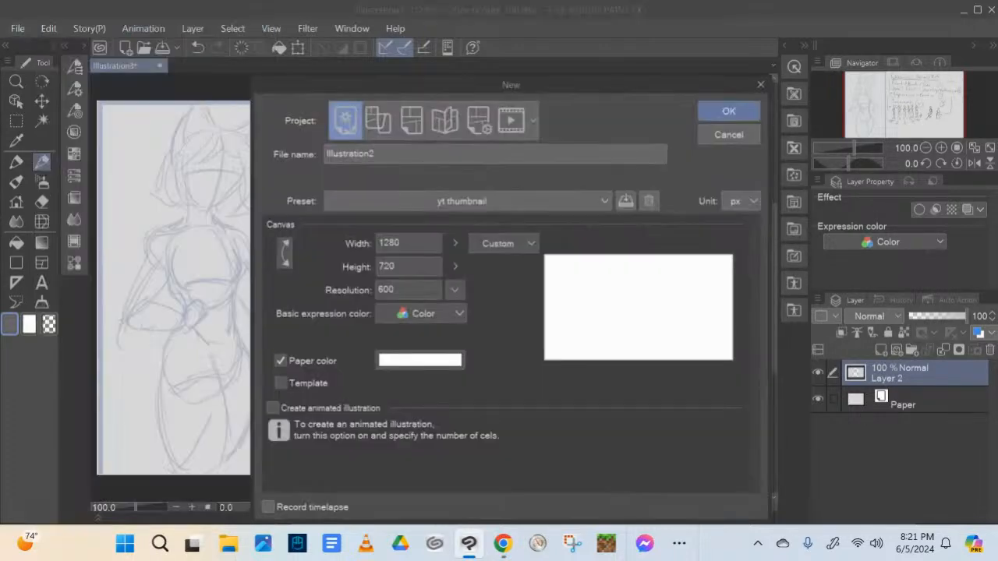
{"action": "left_click", "coordinate": [728, 110]}
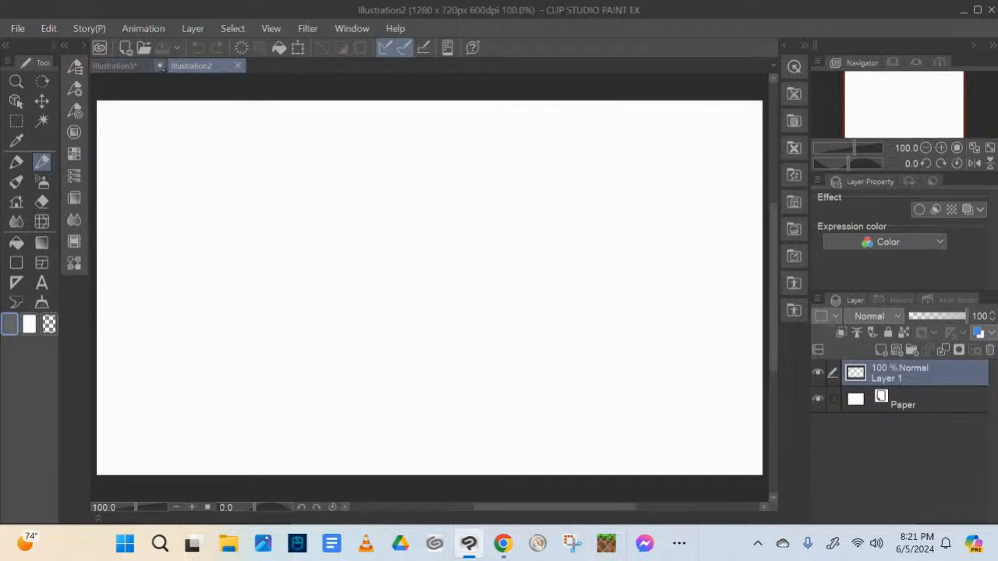
Return to the character design notes drawing and save it in Downloads in CLIP STUDIO FORMAT as "character design notes"
{"action": "left_click", "coordinate": [117, 66]}
{"action": "left_click", "coordinate": [17, 28]}
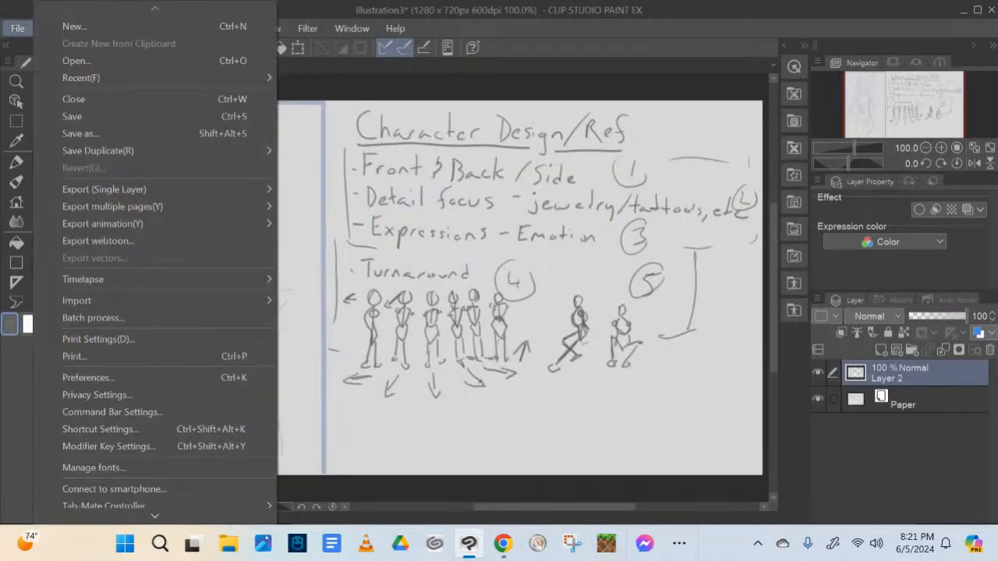
{"action": "left_click", "coordinate": [117, 134]}
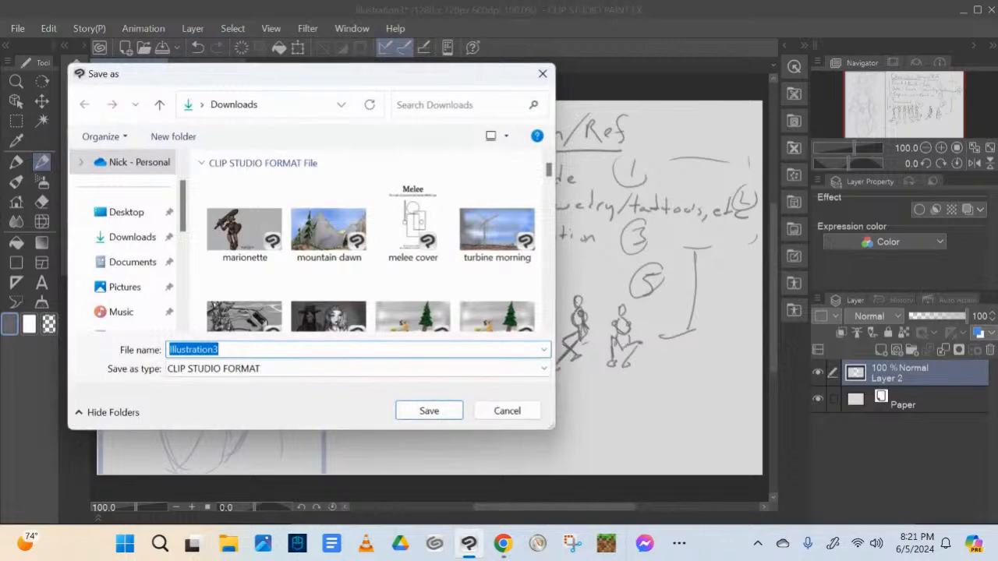
{"action": "type", "text": "charac"}
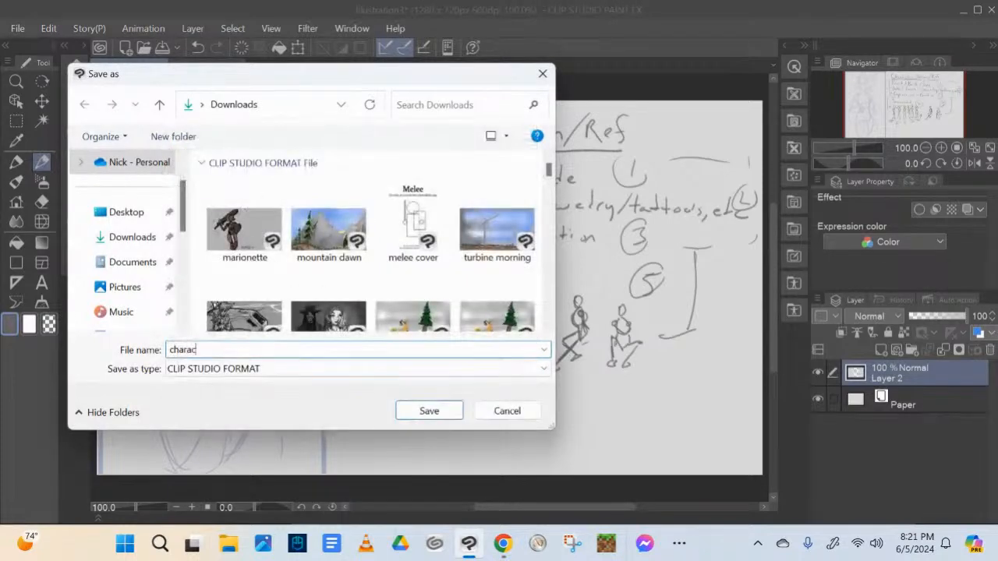
{"action": "type", "text": "ter design notes"}
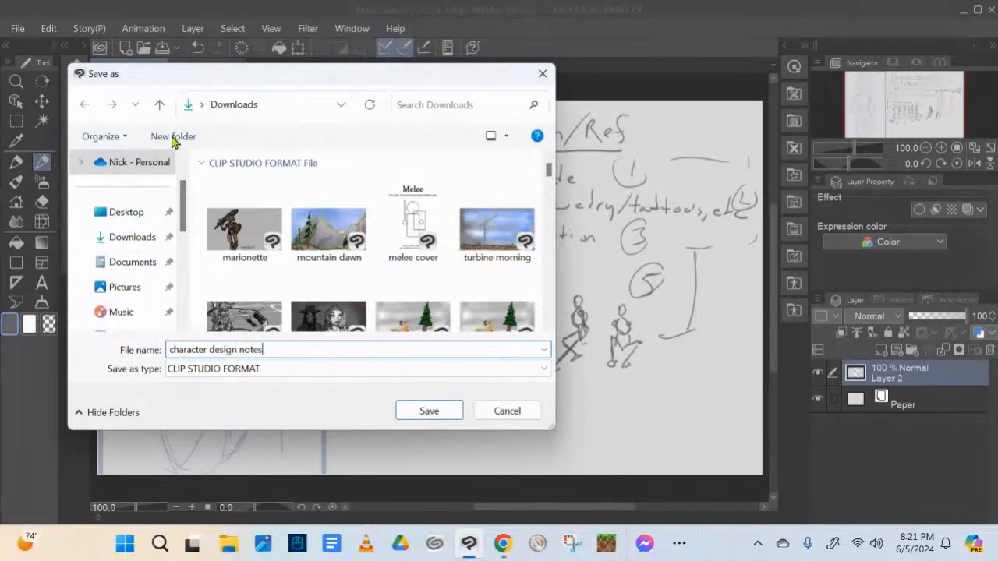
{"action": "key", "text": "Return"}
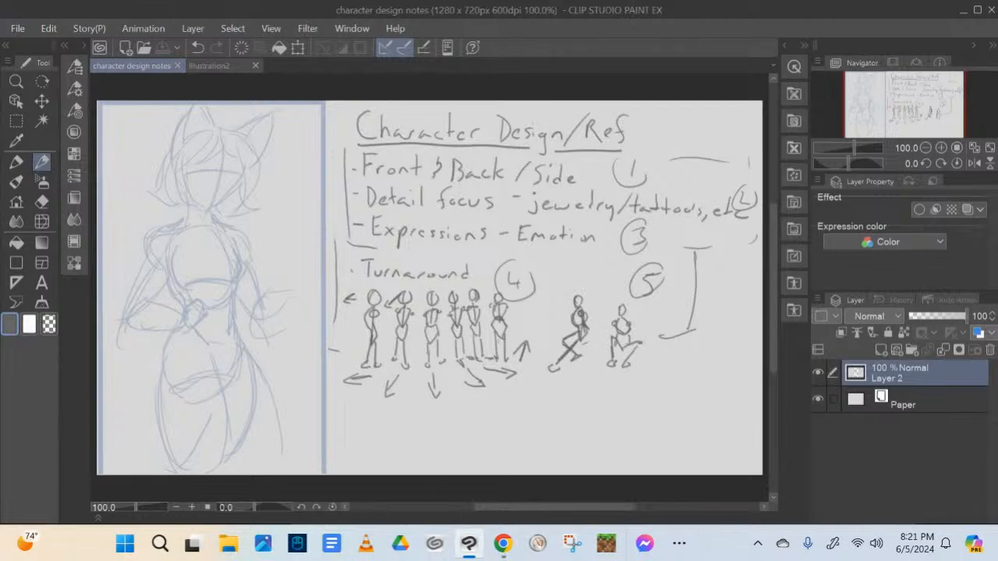
Export the notes drawing as a single-layer PNG named "character design notes" in Downloads
{"action": "left_click", "coordinate": [17, 28]}
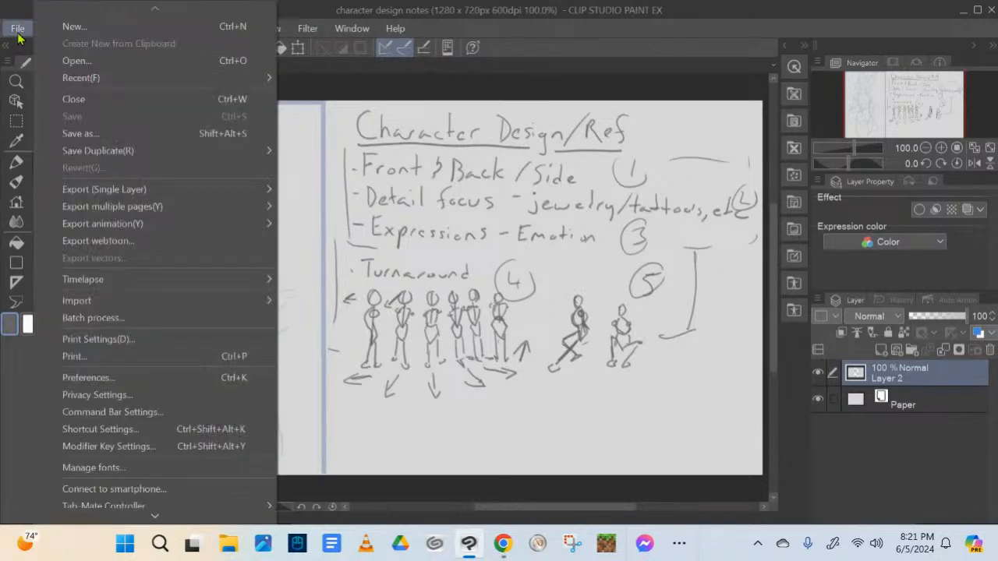
{"action": "mouse_move", "coordinate": [215, 189]}
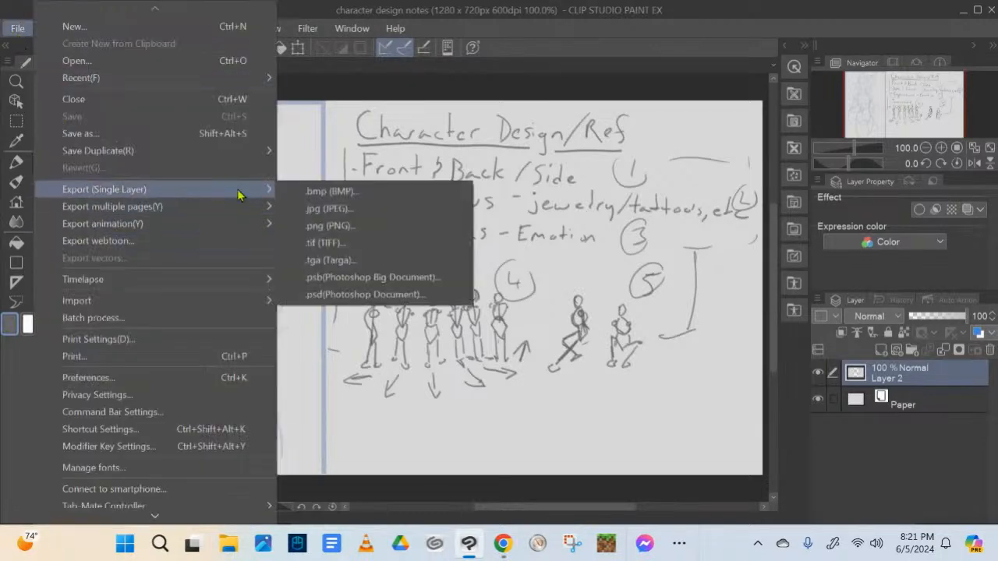
{"action": "left_click", "coordinate": [337, 231]}
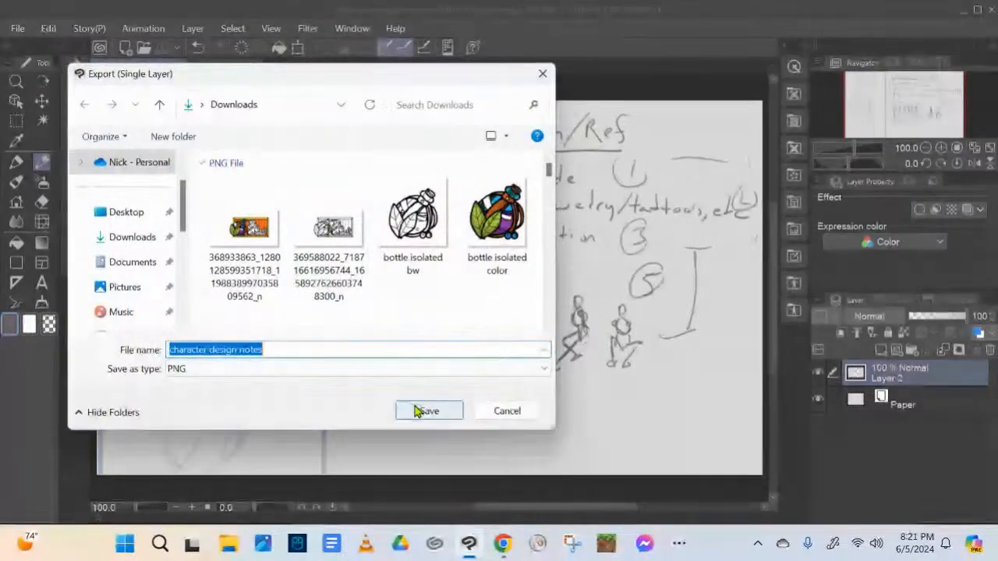
{"action": "left_click", "coordinate": [417, 410]}
{"action": "left_click", "coordinate": [918, 49]}
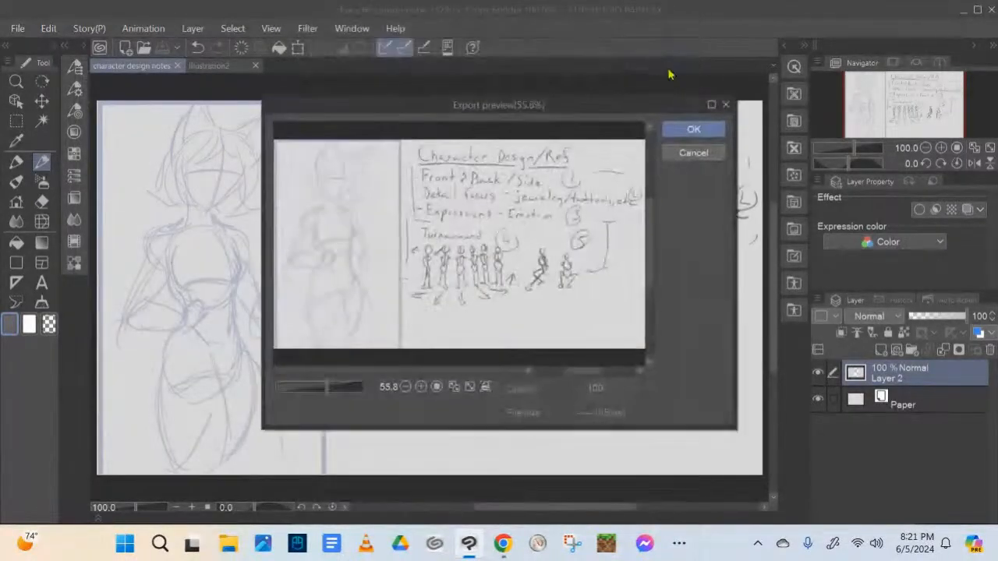
{"action": "left_click", "coordinate": [692, 130]}
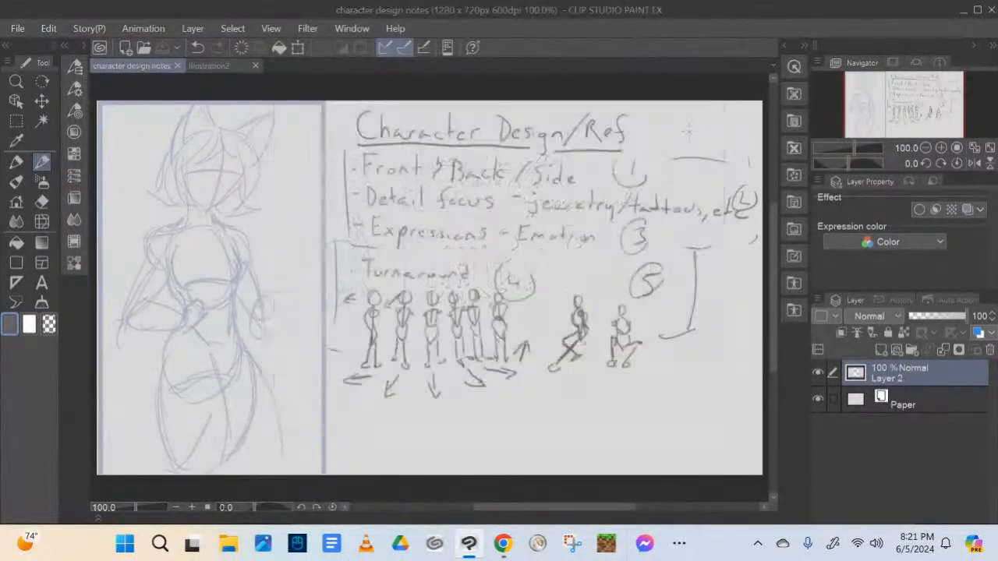
Export the notes drawing as a single-layer JPEG named "character design notes" in Downloads at 100% scale and quality 100
{"action": "left_click", "coordinate": [17, 29]}
{"action": "mouse_move", "coordinate": [264, 190]}
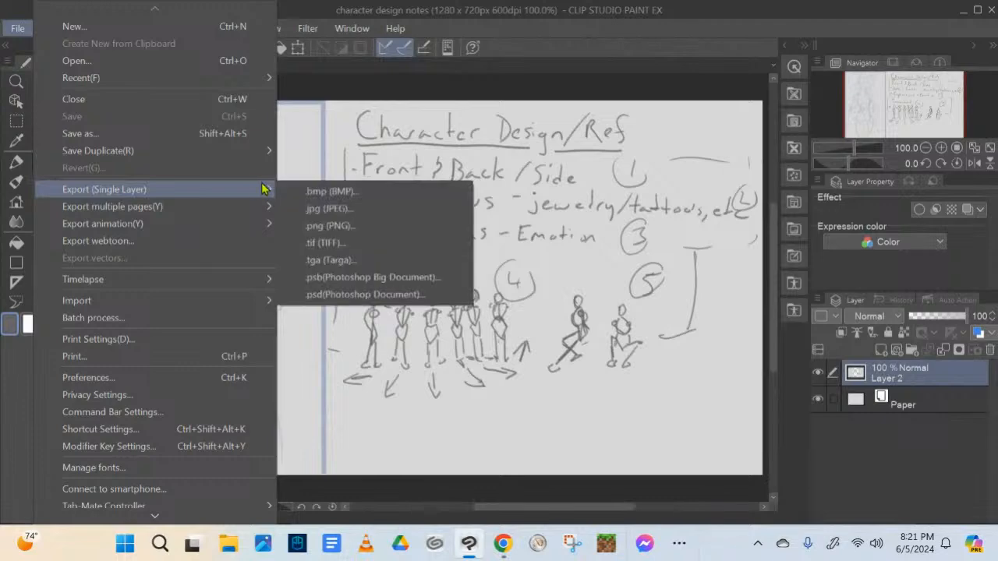
{"action": "left_click", "coordinate": [325, 207]}
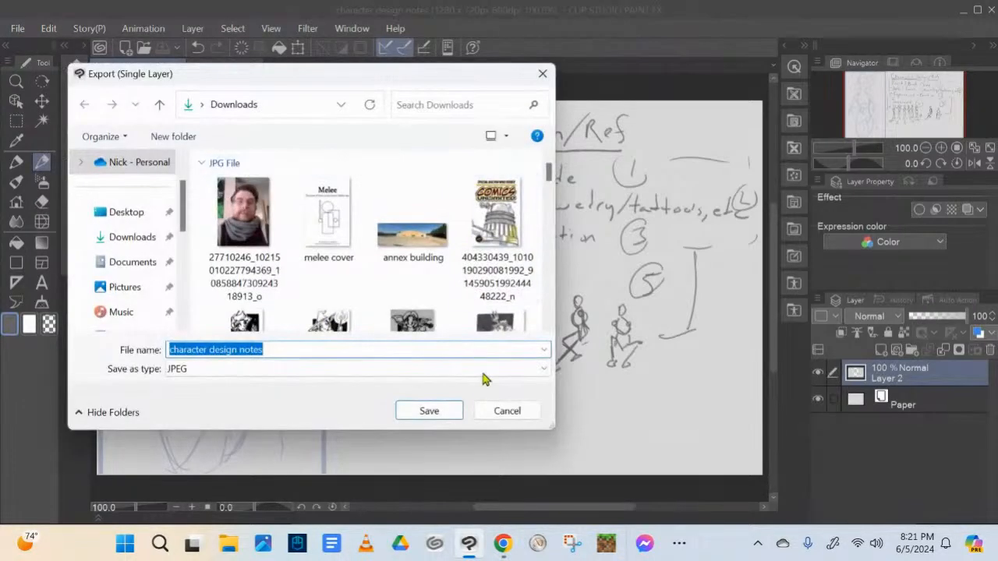
{"action": "left_click", "coordinate": [428, 411]}
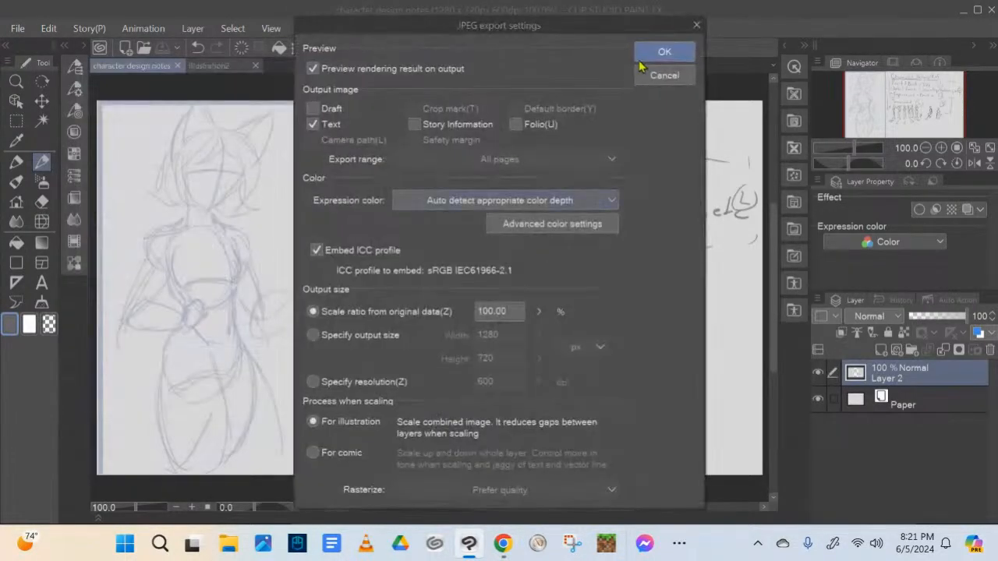
{"action": "left_click", "coordinate": [659, 52]}
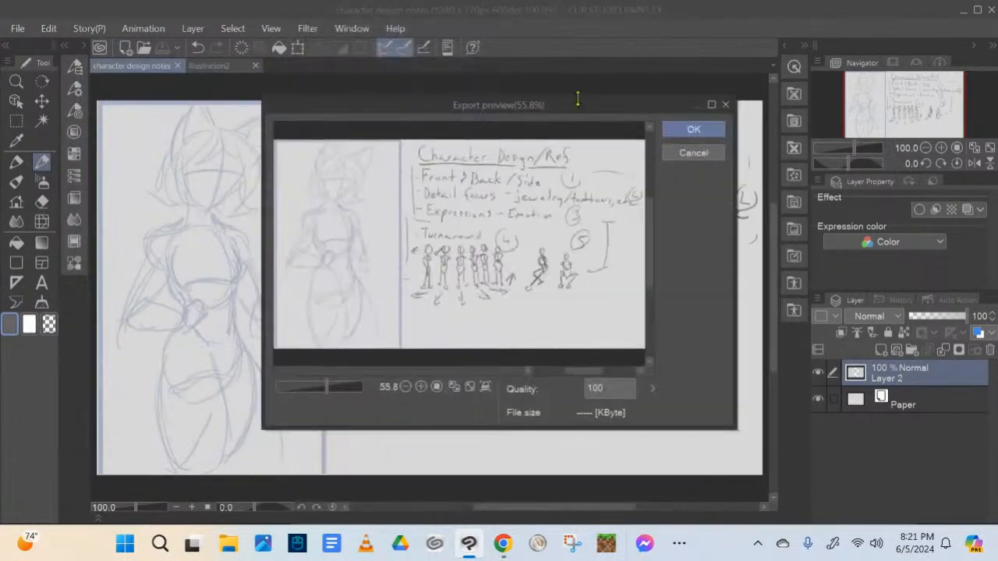
{"action": "left_click", "coordinate": [689, 131]}
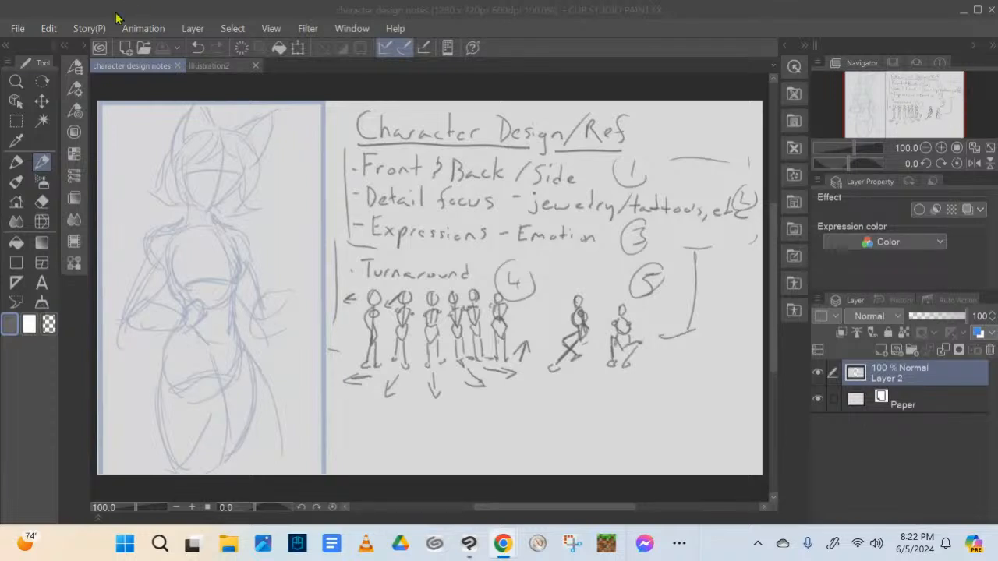
Close the character design notes document and turn on timelapse recording for the blank Illustration2 canvas
{"action": "left_click", "coordinate": [177, 65]}
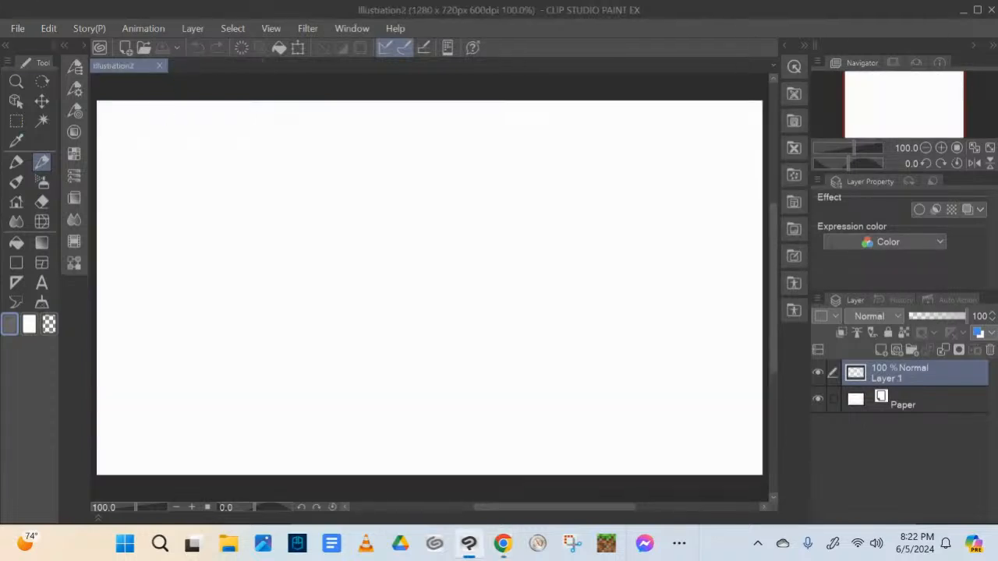
{"action": "left_click", "coordinate": [18, 28]}
{"action": "mouse_move", "coordinate": [265, 279]}
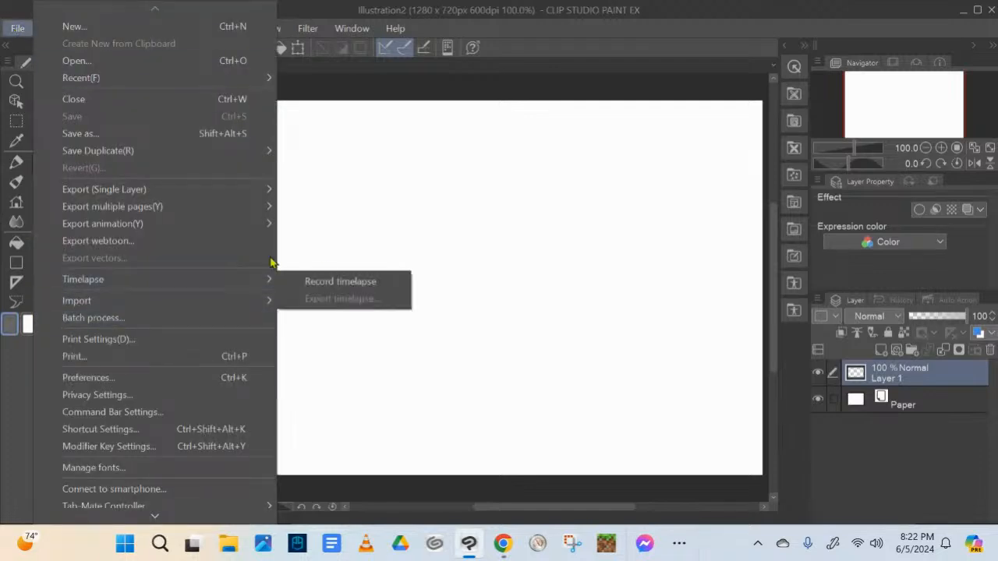
{"action": "left_click", "coordinate": [316, 278]}
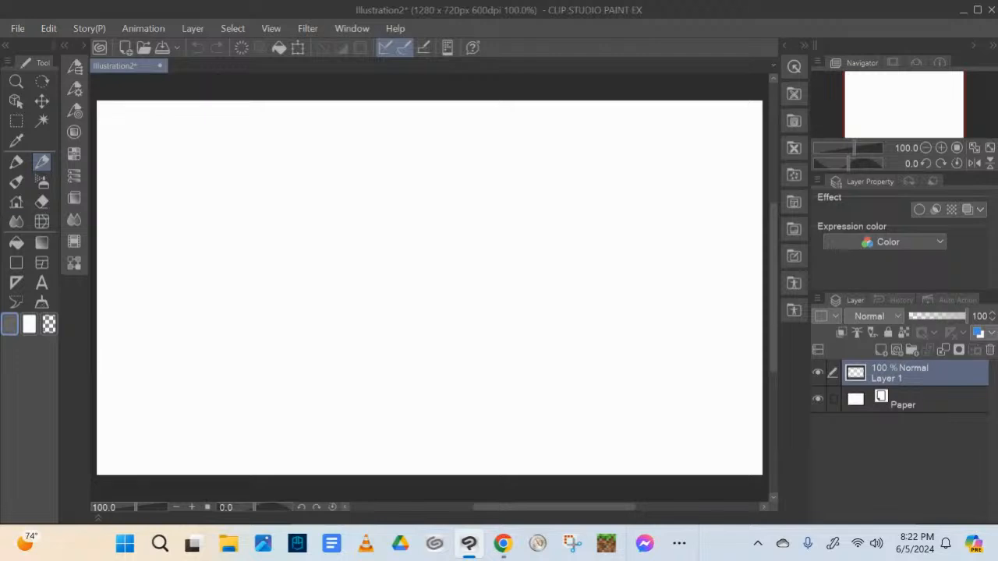
{"action": "key", "text": "alt+Tab"}
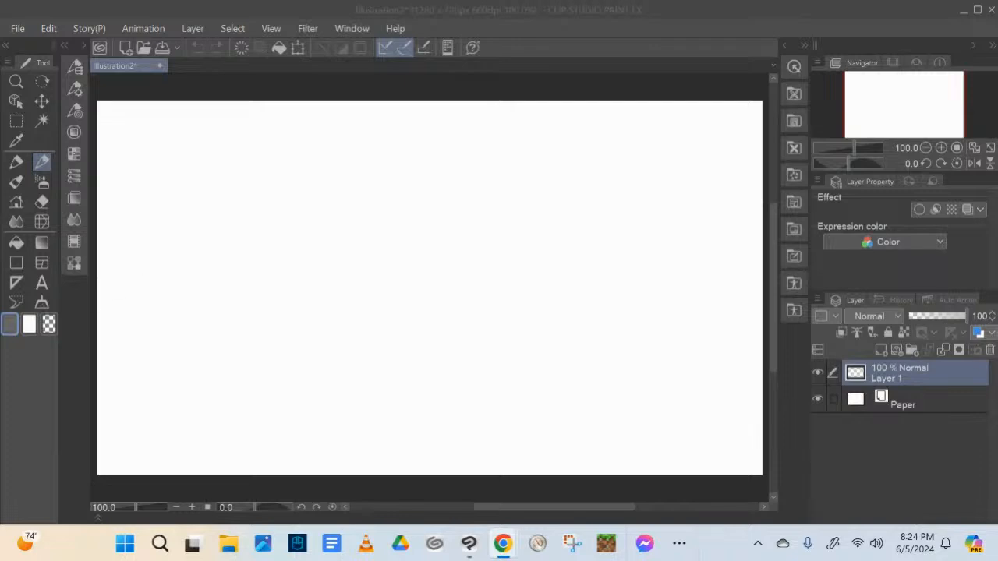
{"action": "left_click", "coordinate": [42, 200]}
{"action": "left_click_drag", "start_coordinate": [124, 118], "coordinate": [120, 146]}
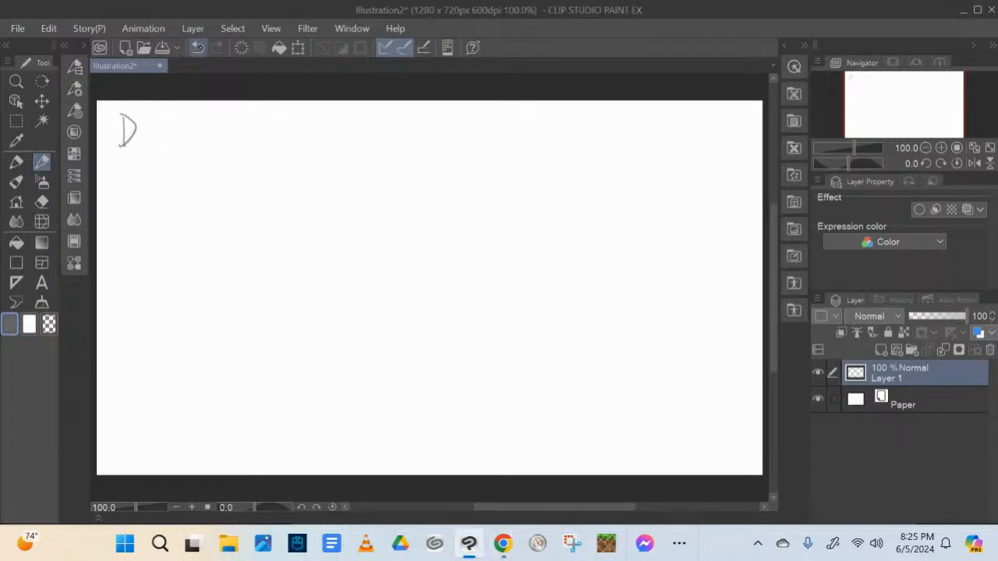
{"action": "left_click", "coordinate": [198, 48]}
Fill the whole canvas on Layer 1 with light gray from the standard color set
{"action": "left_click", "coordinate": [16, 242]}
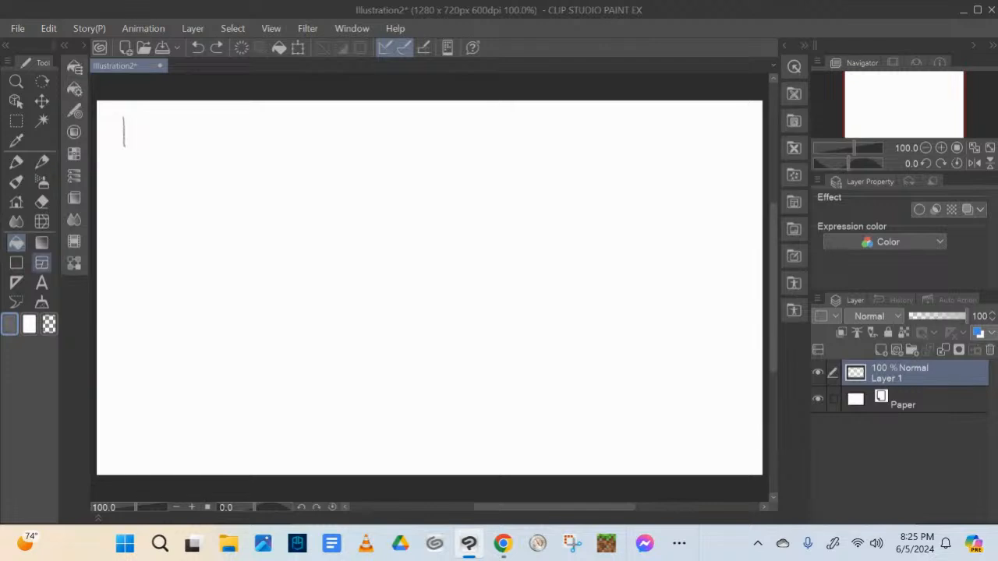
{"action": "left_click", "coordinate": [83, 46]}
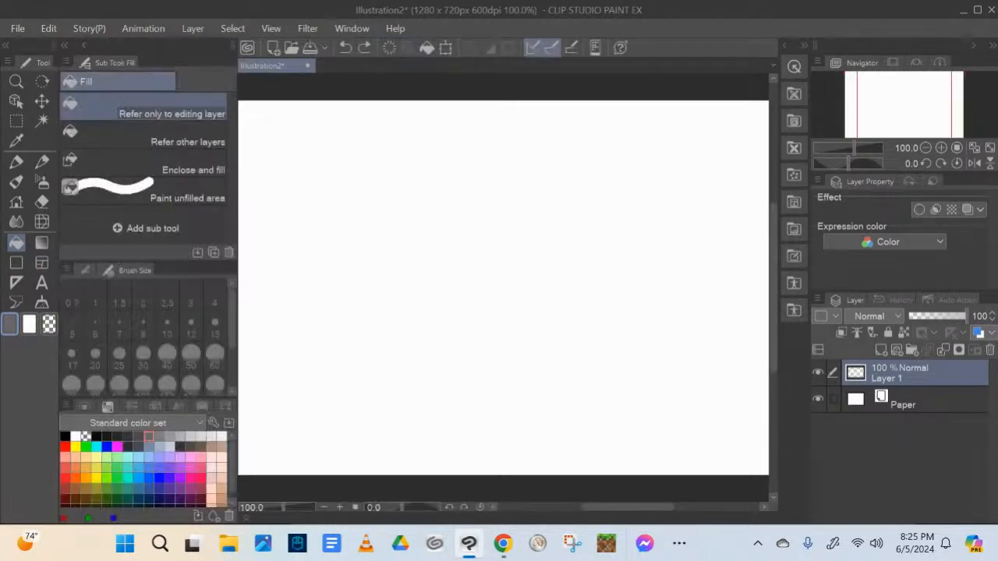
{"action": "left_click", "coordinate": [201, 435]}
{"action": "left_click", "coordinate": [468, 296]}
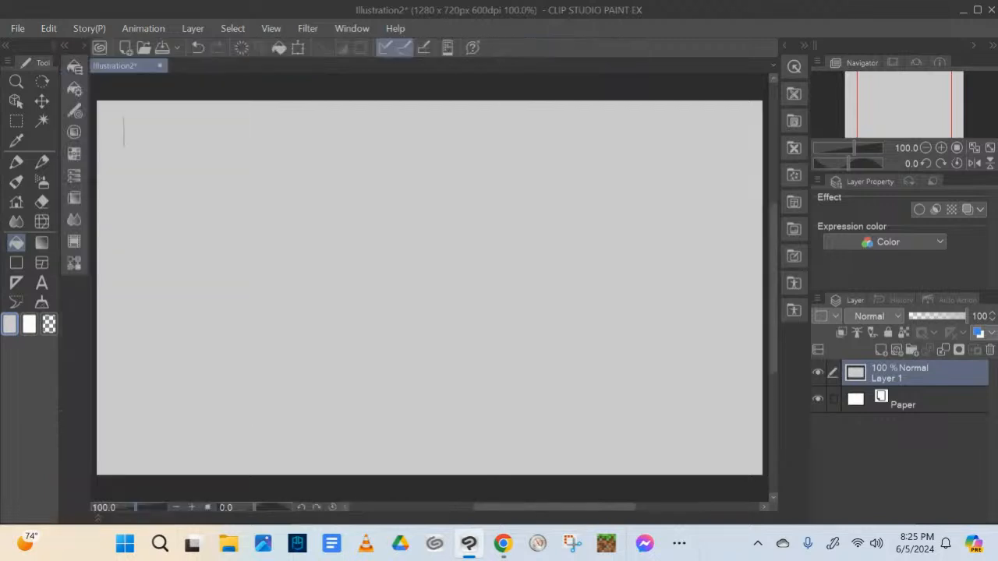
Switch to the Mechanical pencil and choose dark gray as the drawing color
{"action": "left_click", "coordinate": [83, 46]}
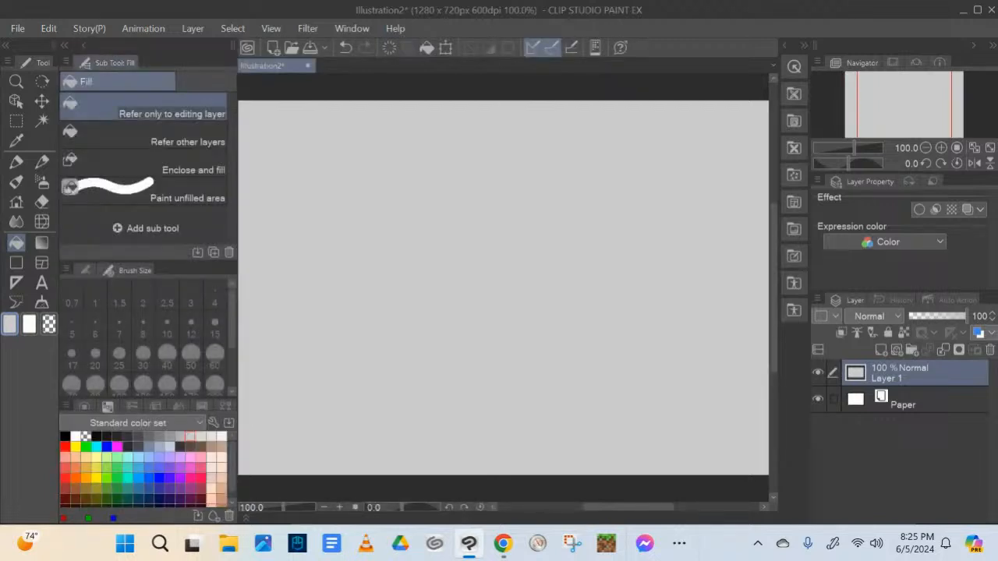
{"action": "key", "text": "p"}
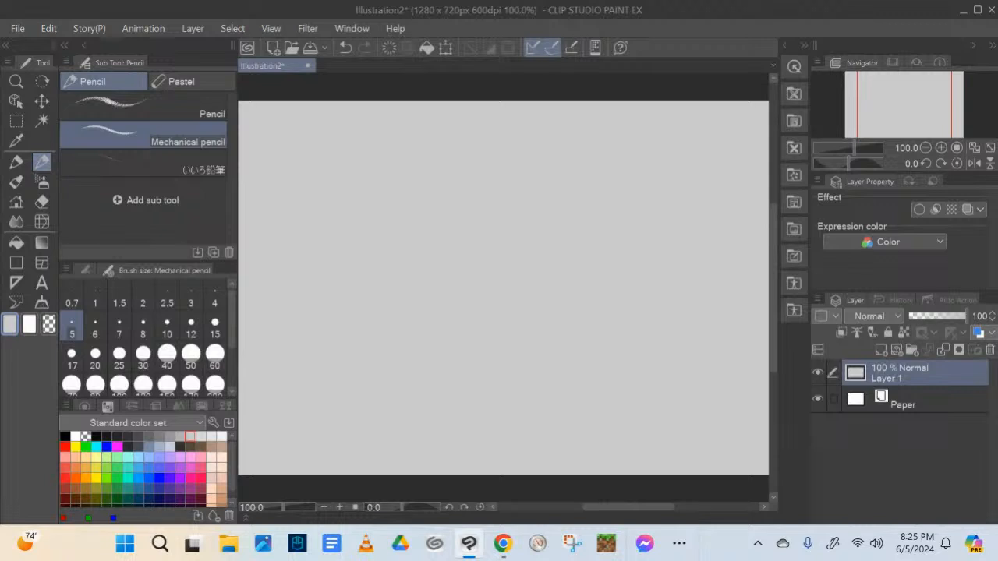
{"action": "left_click", "coordinate": [149, 434]}
{"action": "left_click", "coordinate": [138, 436]}
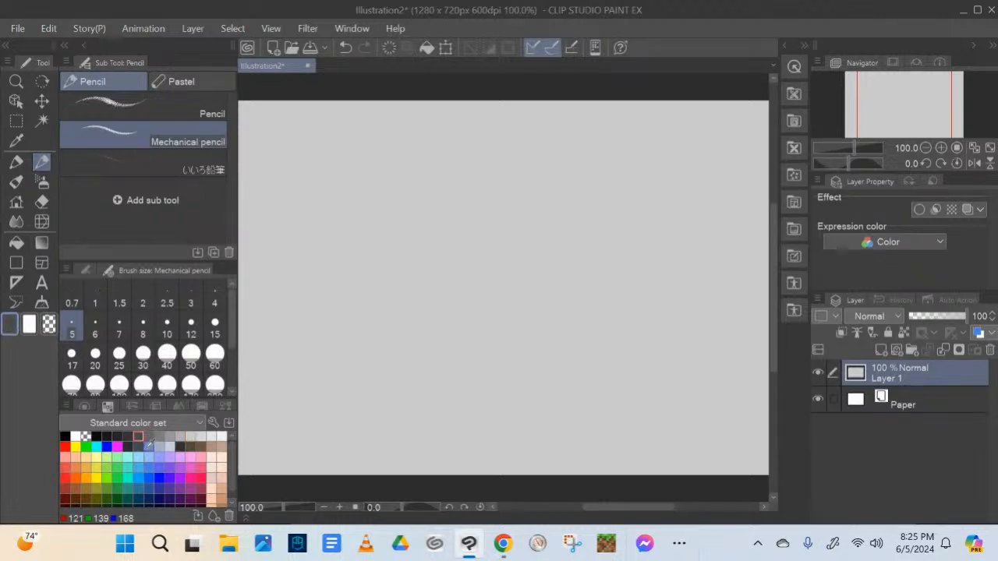
{"action": "left_click", "coordinate": [84, 46]}
{"action": "mouse_move", "coordinate": [123, 117]}
{"action": "left_mouse_down"}
{"action": "mouse_move", "coordinate": [121, 156]}
{"action": "mouse_move", "coordinate": [134, 142]}
{"action": "mouse_move", "coordinate": [120, 156]}
{"action": "mouse_move", "coordinate": [151, 154]}
{"action": "left_mouse_up"}
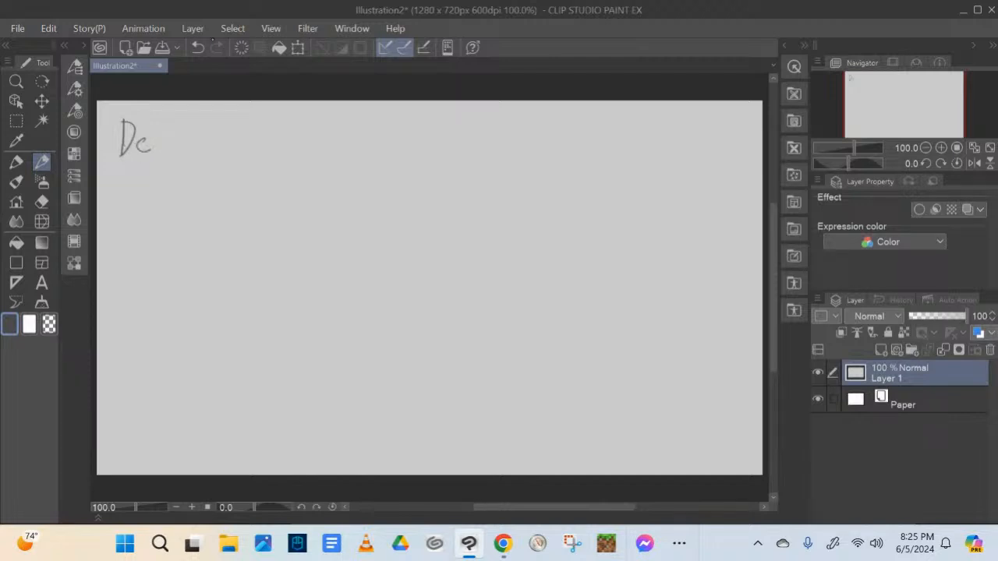
{"action": "left_click", "coordinate": [198, 48]}
{"action": "left_click", "coordinate": [197, 48]}
{"action": "left_click", "coordinate": [197, 48]}
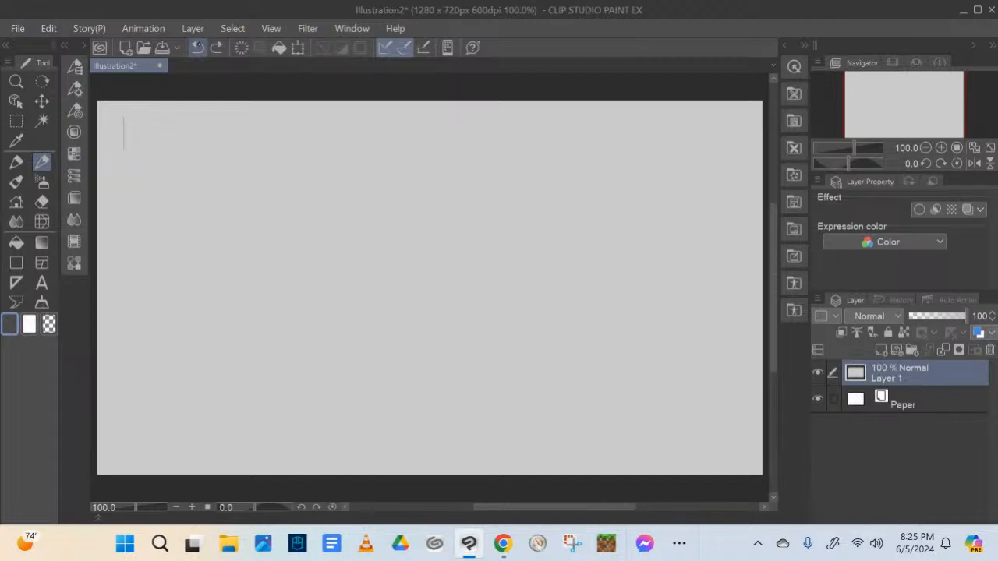
Add a new raster layer above the gray fill and handwrite the heading "Design/Shape Language" in the canvas's upper-left area
{"action": "left_click", "coordinate": [880, 349]}
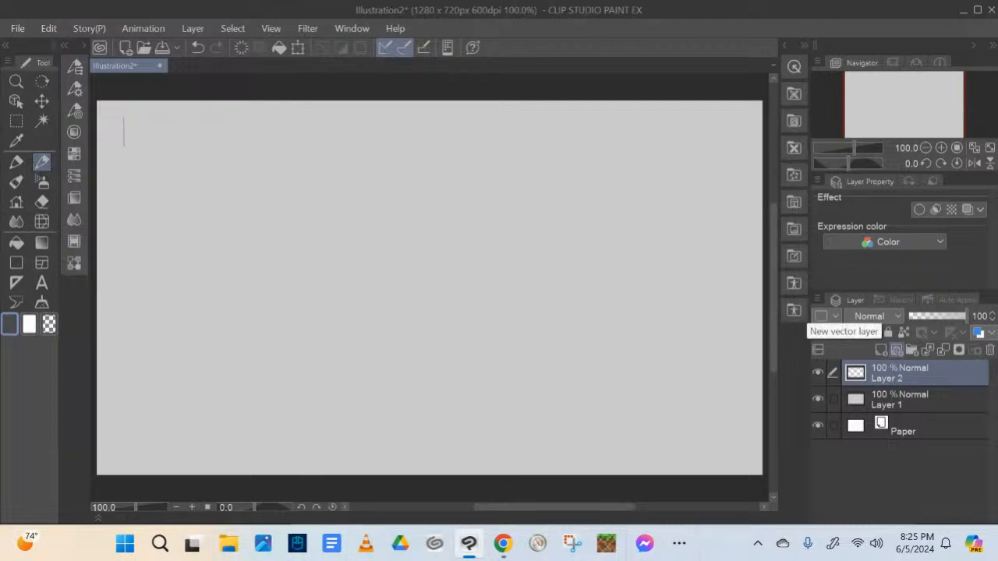
{"action": "left_click_drag", "start_coordinate": [122, 118], "coordinate": [122, 157]}
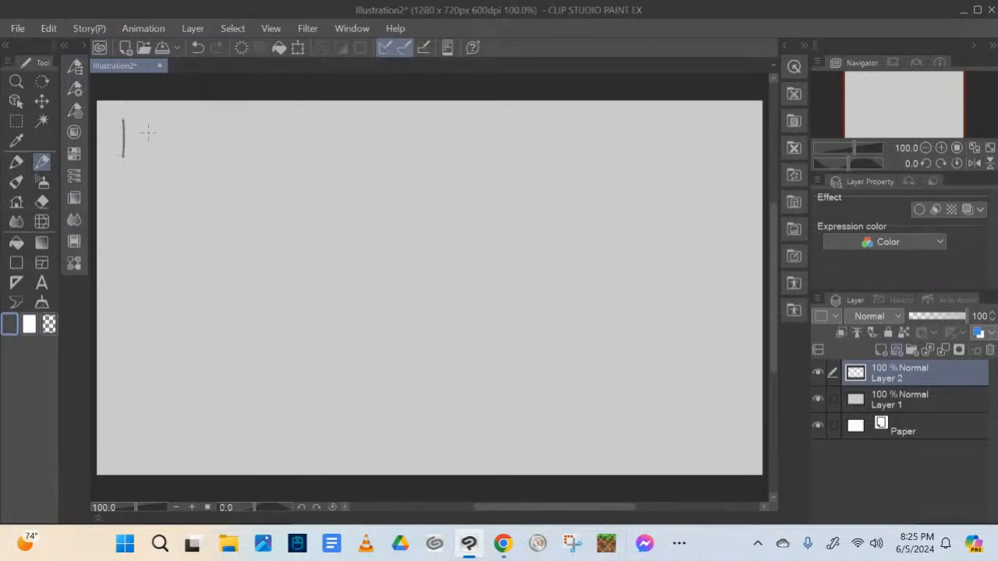
{"action": "mouse_move", "coordinate": [122, 121]}
{"action": "left_mouse_down"}
{"action": "mouse_move", "coordinate": [121, 161]}
{"action": "mouse_move", "coordinate": [180, 148]}
{"action": "mouse_move", "coordinate": [175, 178]}
{"action": "left_mouse_up"}
{"action": "left_click_drag", "start_coordinate": [193, 144], "coordinate": [203, 159]}
{"action": "mouse_move", "coordinate": [238, 125]}
{"action": "left_mouse_down"}
{"action": "mouse_move", "coordinate": [217, 152]}
{"action": "mouse_move", "coordinate": [355, 143]}
{"action": "mouse_move", "coordinate": [349, 156]}
{"action": "mouse_move", "coordinate": [369, 134]}
{"action": "mouse_move", "coordinate": [382, 163]}
{"action": "mouse_move", "coordinate": [373, 159]}
{"action": "left_mouse_up"}
{"action": "left_click_drag", "start_coordinate": [396, 134], "coordinate": [415, 138]}
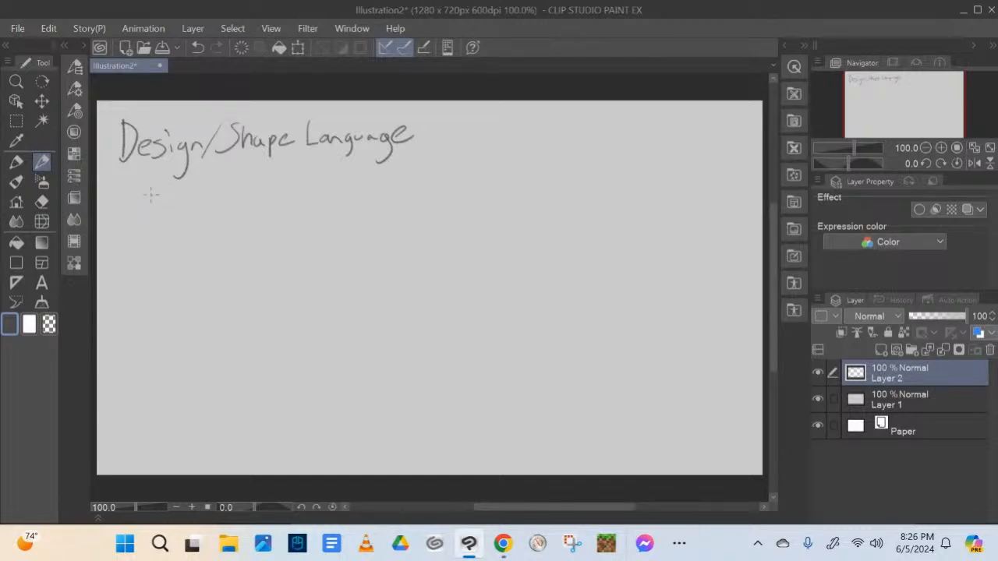
Draw a circle below the heading and handwrite "- Friend shaped, soft" beside it
{"action": "mouse_move", "coordinate": [143, 179]}
{"action": "left_mouse_down"}
{"action": "mouse_move", "coordinate": [122, 209]}
{"action": "mouse_move", "coordinate": [121, 200]}
{"action": "mouse_move", "coordinate": [152, 220]}
{"action": "left_mouse_up"}
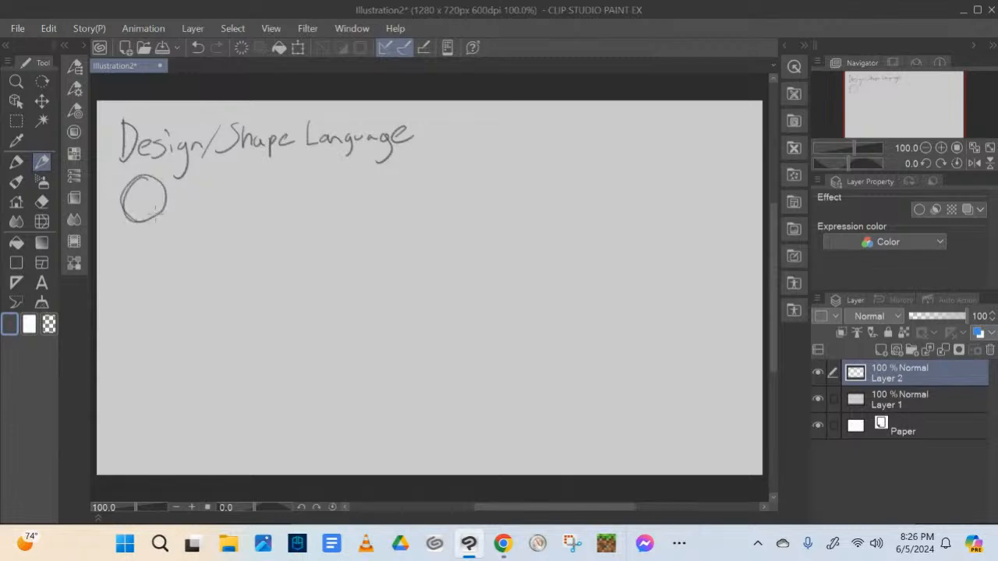
{"action": "mouse_move", "coordinate": [210, 181]}
{"action": "left_mouse_down"}
{"action": "mouse_move", "coordinate": [211, 208]}
{"action": "mouse_move", "coordinate": [229, 181]}
{"action": "left_mouse_up"}
{"action": "mouse_move", "coordinate": [210, 194]}
{"action": "left_mouse_down"}
{"action": "mouse_move", "coordinate": [243, 200]}
{"action": "mouse_move", "coordinate": [239, 190]}
{"action": "mouse_move", "coordinate": [262, 205]}
{"action": "mouse_move", "coordinate": [306, 201]}
{"action": "left_mouse_up"}
{"action": "left_click", "coordinate": [237, 187]}
{"action": "left_click_drag", "start_coordinate": [309, 196], "coordinate": [324, 202]}
{"action": "left_click_drag", "start_coordinate": [333, 193], "coordinate": [340, 216]}
{"action": "mouse_move", "coordinate": [340, 195]}
{"action": "left_mouse_down"}
{"action": "mouse_move", "coordinate": [339, 204]}
{"action": "mouse_move", "coordinate": [374, 198]}
{"action": "left_mouse_up"}
{"action": "left_click_drag", "start_coordinate": [373, 192], "coordinate": [385, 210]}
{"action": "mouse_move", "coordinate": [408, 186]}
{"action": "left_mouse_down"}
{"action": "mouse_move", "coordinate": [396, 199]}
{"action": "mouse_move", "coordinate": [413, 190]}
{"action": "mouse_move", "coordinate": [423, 203]}
{"action": "mouse_move", "coordinate": [449, 184]}
{"action": "left_mouse_up"}
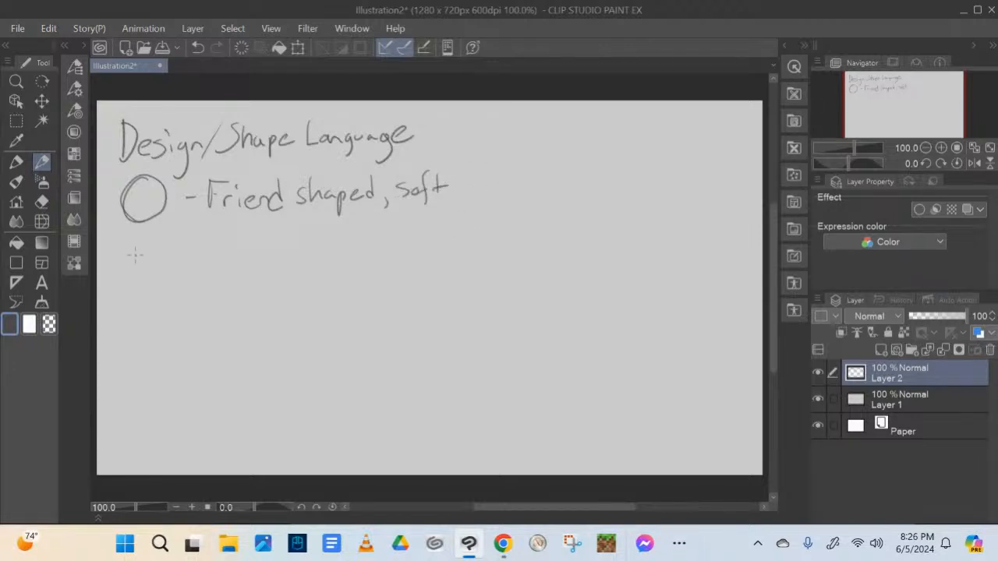
Draw a square below the circle and handwrite "- Strong Solid" beside it
{"action": "left_click_drag", "start_coordinate": [126, 237], "coordinate": [126, 286]}
{"action": "mouse_move", "coordinate": [125, 246]}
{"action": "left_mouse_down"}
{"action": "mouse_move", "coordinate": [177, 242]}
{"action": "mouse_move", "coordinate": [169, 287]}
{"action": "left_mouse_up"}
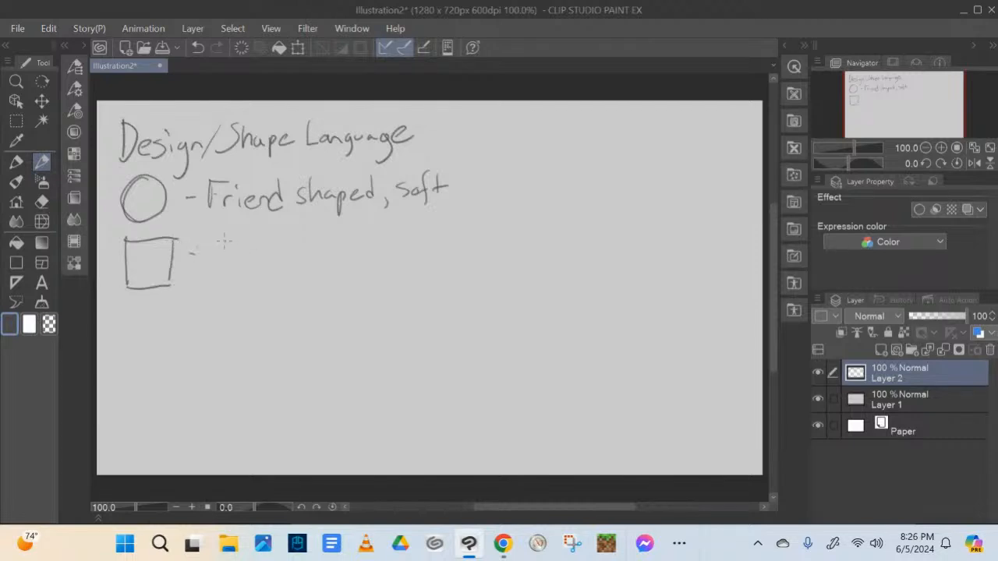
{"action": "mouse_move", "coordinate": [224, 242]}
{"action": "left_mouse_down"}
{"action": "mouse_move", "coordinate": [211, 265]}
{"action": "mouse_move", "coordinate": [235, 264]}
{"action": "mouse_move", "coordinate": [239, 251]}
{"action": "left_mouse_up"}
{"action": "mouse_move", "coordinate": [243, 252]}
{"action": "left_mouse_down"}
{"action": "mouse_move", "coordinate": [257, 263]}
{"action": "mouse_move", "coordinate": [291, 259]}
{"action": "mouse_move", "coordinate": [284, 274]}
{"action": "left_mouse_up"}
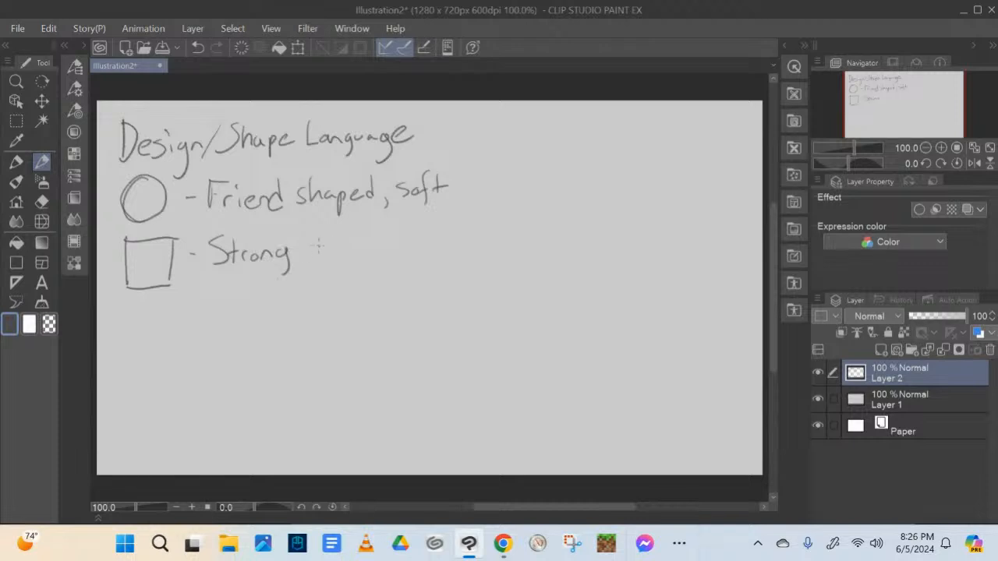
{"action": "mouse_move", "coordinate": [316, 234]}
{"action": "left_mouse_down"}
{"action": "mouse_move", "coordinate": [302, 263]}
{"action": "mouse_move", "coordinate": [326, 248]}
{"action": "mouse_move", "coordinate": [366, 251]}
{"action": "left_mouse_up"}
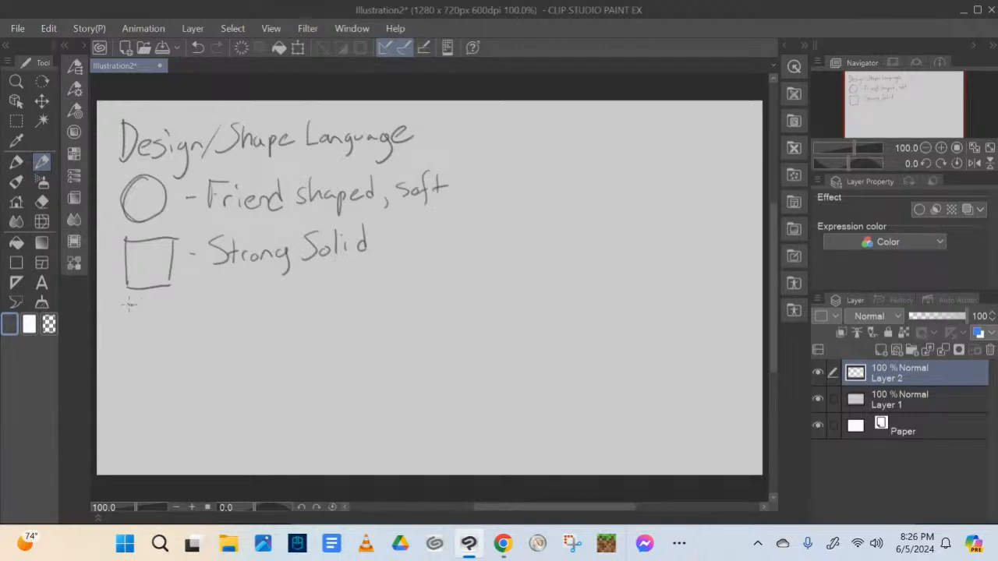
Draw a downward-pointing triangle below the square and handwrite "- Aggressive" beside it
{"action": "mouse_move", "coordinate": [128, 305]}
{"action": "left_mouse_down"}
{"action": "mouse_move", "coordinate": [167, 302]}
{"action": "mouse_move", "coordinate": [144, 353]}
{"action": "mouse_move", "coordinate": [167, 303]}
{"action": "mouse_move", "coordinate": [227, 338]}
{"action": "mouse_move", "coordinate": [229, 311]}
{"action": "mouse_move", "coordinate": [223, 359]}
{"action": "left_mouse_up"}
{"action": "mouse_move", "coordinate": [238, 322]}
{"action": "left_mouse_down"}
{"action": "mouse_move", "coordinate": [252, 316]}
{"action": "mouse_move", "coordinate": [232, 360]}
{"action": "left_mouse_up"}
{"action": "mouse_move", "coordinate": [257, 320]}
{"action": "left_mouse_down"}
{"action": "mouse_move", "coordinate": [295, 305]}
{"action": "mouse_move", "coordinate": [279, 319]}
{"action": "mouse_move", "coordinate": [325, 302]}
{"action": "mouse_move", "coordinate": [341, 312]}
{"action": "left_mouse_up"}
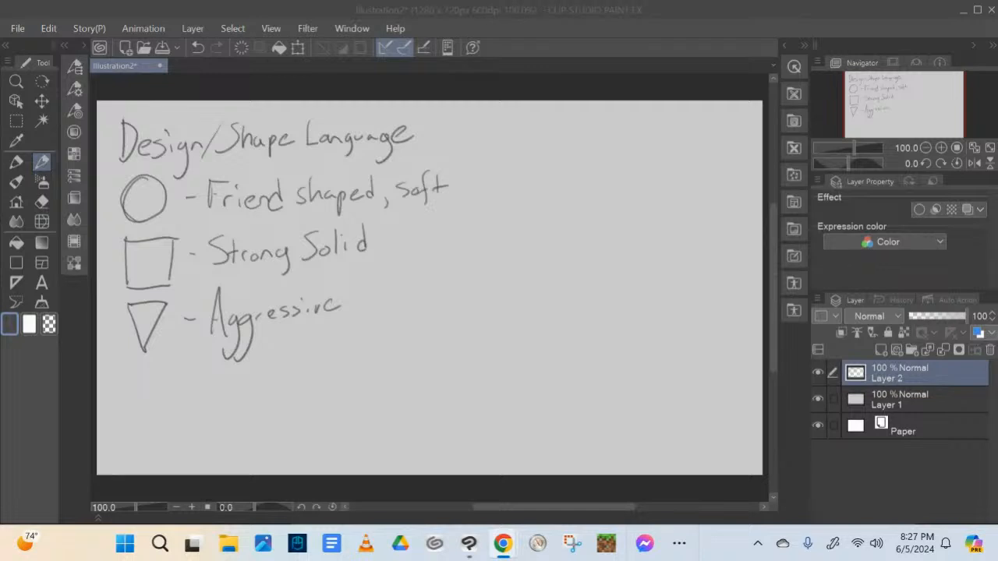
Separate the notes with a vertical dividing line and sketch a small round-bodied figure at the upper part of the empty side
{"action": "left_click", "coordinate": [458, 123]}
{"action": "left_click_drag", "start_coordinate": [458, 123], "coordinate": [458, 472]}
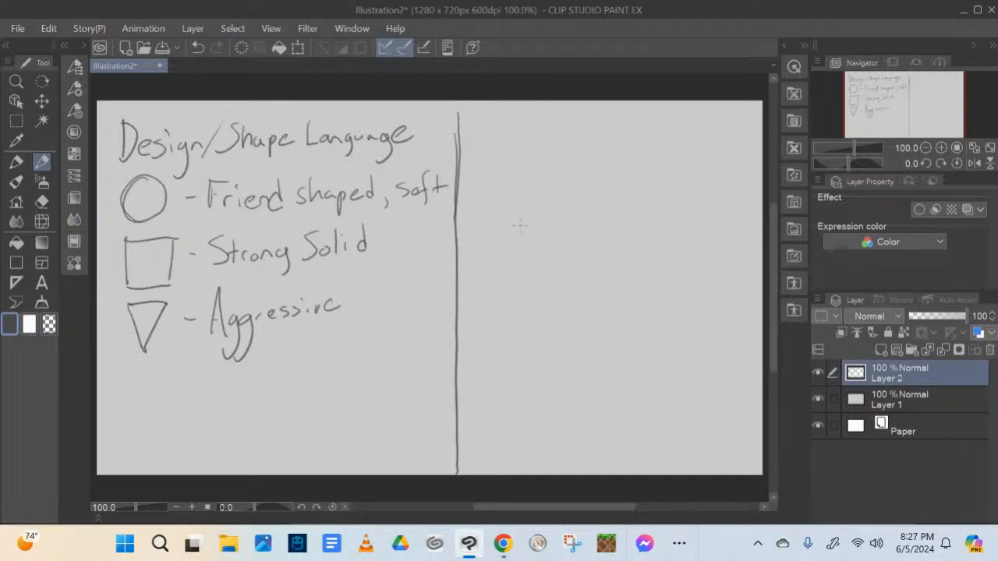
{"action": "mouse_move", "coordinate": [528, 180]}
{"action": "left_mouse_down"}
{"action": "mouse_move", "coordinate": [519, 196]}
{"action": "mouse_move", "coordinate": [534, 215]}
{"action": "mouse_move", "coordinate": [522, 212]}
{"action": "mouse_move", "coordinate": [558, 212]}
{"action": "left_mouse_up"}
{"action": "mouse_move", "coordinate": [531, 178]}
{"action": "left_mouse_down"}
{"action": "mouse_move", "coordinate": [549, 176]}
{"action": "mouse_move", "coordinate": [555, 209]}
{"action": "mouse_move", "coordinate": [547, 199]}
{"action": "left_mouse_up"}
{"action": "mouse_move", "coordinate": [531, 159]}
{"action": "left_mouse_down"}
{"action": "mouse_move", "coordinate": [533, 180]}
{"action": "mouse_move", "coordinate": [547, 179]}
{"action": "mouse_move", "coordinate": [534, 156]}
{"action": "mouse_move", "coordinate": [510, 192]}
{"action": "mouse_move", "coordinate": [563, 185]}
{"action": "mouse_move", "coordinate": [568, 205]}
{"action": "mouse_move", "coordinate": [558, 194]}
{"action": "mouse_move", "coordinate": [510, 205]}
{"action": "mouse_move", "coordinate": [523, 212]}
{"action": "mouse_move", "coordinate": [570, 200]}
{"action": "mouse_move", "coordinate": [518, 234]}
{"action": "mouse_move", "coordinate": [535, 231]}
{"action": "left_mouse_up"}
{"action": "mouse_move", "coordinate": [537, 218]}
{"action": "left_mouse_down"}
{"action": "mouse_move", "coordinate": [532, 236]}
{"action": "mouse_move", "coordinate": [543, 232]}
{"action": "left_mouse_up"}
{"action": "mouse_move", "coordinate": [544, 232]}
{"action": "left_mouse_down"}
{"action": "mouse_move", "coordinate": [566, 233]}
{"action": "mouse_move", "coordinate": [512, 234]}
{"action": "mouse_move", "coordinate": [526, 235]}
{"action": "left_mouse_up"}
{"action": "mouse_move", "coordinate": [522, 237]}
{"action": "left_mouse_down"}
{"action": "mouse_move", "coordinate": [533, 242]}
{"action": "mouse_move", "coordinate": [535, 222]}
{"action": "mouse_move", "coordinate": [561, 222]}
{"action": "mouse_move", "coordinate": [564, 241]}
{"action": "mouse_move", "coordinate": [575, 238]}
{"action": "left_mouse_up"}
{"action": "left_click_drag", "start_coordinate": [570, 226], "coordinate": [570, 245]}
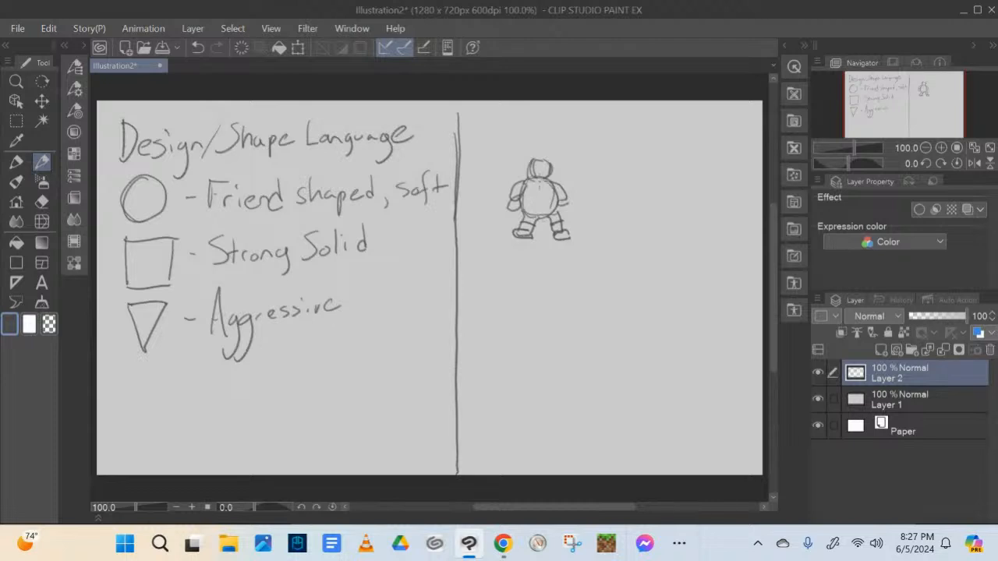
Add a smiling face, hair and clothing details to the small round figure
{"action": "mouse_move", "coordinate": [529, 180]}
{"action": "left_mouse_down"}
{"action": "mouse_move", "coordinate": [538, 198]}
{"action": "mouse_move", "coordinate": [513, 202]}
{"action": "mouse_move", "coordinate": [548, 194]}
{"action": "mouse_move", "coordinate": [558, 202]}
{"action": "mouse_move", "coordinate": [547, 200]}
{"action": "mouse_move", "coordinate": [542, 164]}
{"action": "left_mouse_up"}
{"action": "left_click", "coordinate": [538, 168]}
{"action": "mouse_move", "coordinate": [564, 209]}
{"action": "left_mouse_down"}
{"action": "mouse_move", "coordinate": [570, 202]}
{"action": "mouse_move", "coordinate": [537, 203]}
{"action": "mouse_move", "coordinate": [560, 206]}
{"action": "mouse_move", "coordinate": [537, 168]}
{"action": "mouse_move", "coordinate": [513, 199]}
{"action": "mouse_move", "coordinate": [566, 193]}
{"action": "left_mouse_up"}
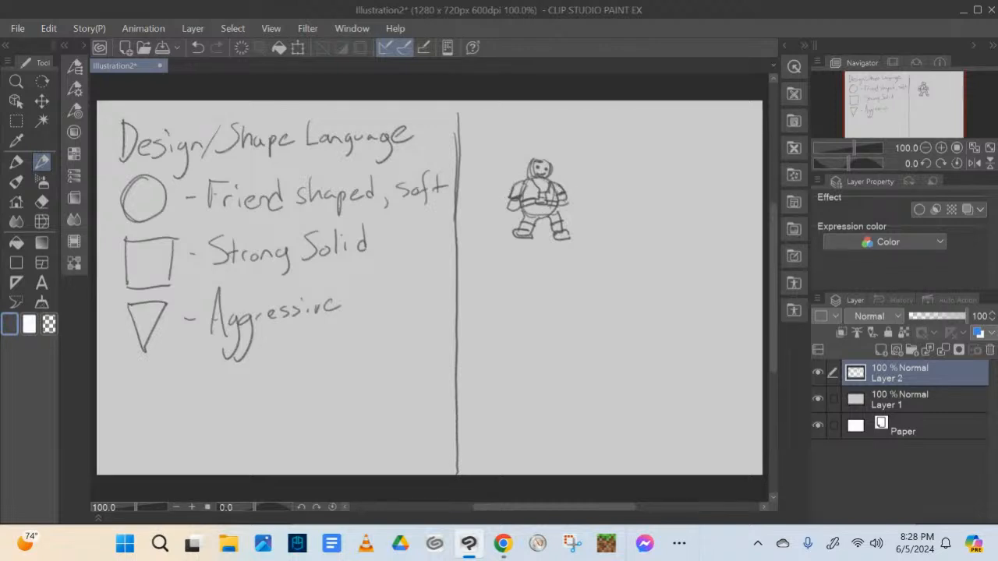
{"action": "mouse_move", "coordinate": [534, 161]}
{"action": "left_mouse_down"}
{"action": "mouse_move", "coordinate": [552, 167]}
{"action": "mouse_move", "coordinate": [531, 178]}
{"action": "mouse_move", "coordinate": [546, 148]}
{"action": "mouse_move", "coordinate": [566, 167]}
{"action": "left_mouse_up"}
Sketch a blocky figure below and beside the round one, with a squared torso, head, arms and legs
{"action": "mouse_move", "coordinate": [594, 253]}
{"action": "left_mouse_down"}
{"action": "mouse_move", "coordinate": [638, 249]}
{"action": "mouse_move", "coordinate": [596, 256]}
{"action": "mouse_move", "coordinate": [601, 290]}
{"action": "mouse_move", "coordinate": [628, 288]}
{"action": "left_mouse_up"}
{"action": "left_click_drag", "start_coordinate": [638, 251], "coordinate": [626, 285]}
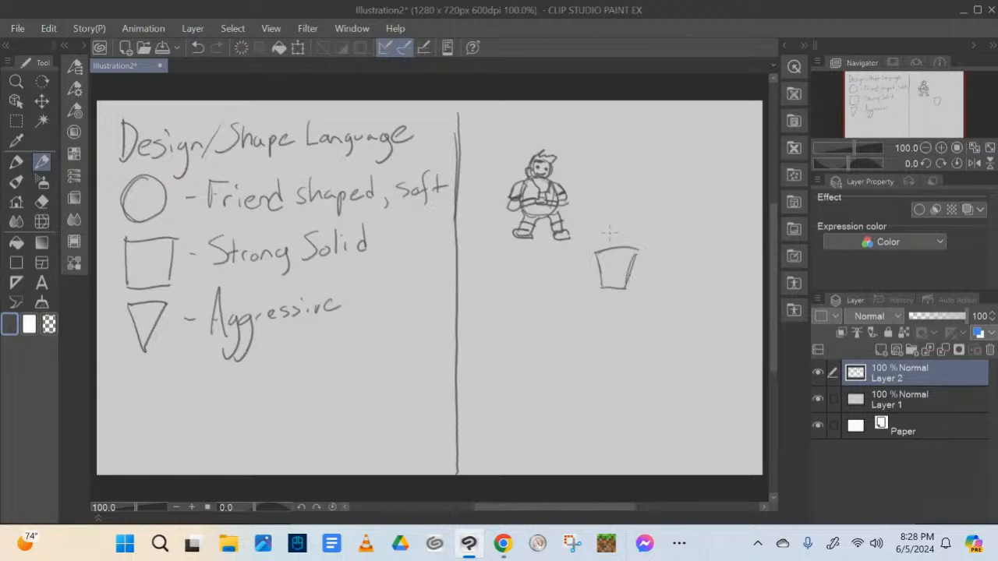
{"action": "mouse_move", "coordinate": [609, 225]}
{"action": "left_mouse_down"}
{"action": "mouse_move", "coordinate": [609, 250]}
{"action": "mouse_move", "coordinate": [621, 245]}
{"action": "mouse_move", "coordinate": [619, 231]}
{"action": "mouse_move", "coordinate": [605, 228]}
{"action": "mouse_move", "coordinate": [614, 223]}
{"action": "mouse_move", "coordinate": [601, 275]}
{"action": "left_mouse_up"}
{"action": "left_click_drag", "start_coordinate": [601, 256], "coordinate": [582, 294]}
{"action": "mouse_move", "coordinate": [582, 294]}
{"action": "left_mouse_down"}
{"action": "mouse_move", "coordinate": [609, 288]}
{"action": "mouse_move", "coordinate": [613, 274]}
{"action": "mouse_move", "coordinate": [613, 283]}
{"action": "mouse_move", "coordinate": [609, 258]}
{"action": "mouse_move", "coordinate": [640, 274]}
{"action": "mouse_move", "coordinate": [638, 250]}
{"action": "mouse_move", "coordinate": [644, 296]}
{"action": "left_mouse_up"}
{"action": "mouse_move", "coordinate": [641, 297]}
{"action": "left_mouse_down"}
{"action": "mouse_move", "coordinate": [589, 324]}
{"action": "mouse_move", "coordinate": [604, 331]}
{"action": "mouse_move", "coordinate": [614, 304]}
{"action": "mouse_move", "coordinate": [616, 336]}
{"action": "mouse_move", "coordinate": [636, 332]}
{"action": "mouse_move", "coordinate": [626, 300]}
{"action": "mouse_move", "coordinate": [631, 332]}
{"action": "left_mouse_up"}
{"action": "left_click_drag", "start_coordinate": [623, 290], "coordinate": [633, 335]}
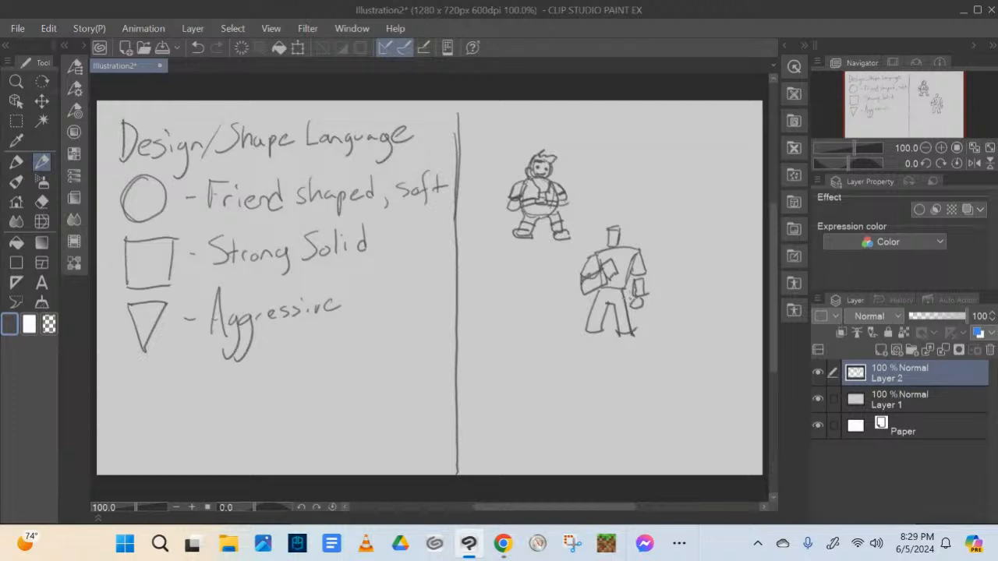
Finish the blocky figure with feet and torso details, and annotate it with head brackets, a question mark, an arrow and a starred pointer
{"action": "mouse_move", "coordinate": [589, 326]}
{"action": "left_mouse_down"}
{"action": "mouse_move", "coordinate": [579, 346]}
{"action": "mouse_move", "coordinate": [600, 336]}
{"action": "mouse_move", "coordinate": [635, 343]}
{"action": "left_mouse_up"}
{"action": "left_click_drag", "start_coordinate": [635, 253], "coordinate": [617, 295]}
{"action": "mouse_move", "coordinate": [623, 279]}
{"action": "left_mouse_down"}
{"action": "mouse_move", "coordinate": [638, 270]}
{"action": "mouse_move", "coordinate": [638, 248]}
{"action": "mouse_move", "coordinate": [645, 279]}
{"action": "left_mouse_up"}
{"action": "left_click_drag", "start_coordinate": [621, 256], "coordinate": [630, 254]}
{"action": "mouse_move", "coordinate": [594, 221]}
{"action": "left_mouse_down"}
{"action": "mouse_move", "coordinate": [615, 213]}
{"action": "mouse_move", "coordinate": [639, 225]}
{"action": "mouse_move", "coordinate": [639, 213]}
{"action": "left_mouse_up"}
{"action": "left_click", "coordinate": [667, 283]}
{"action": "mouse_move", "coordinate": [660, 270]}
{"action": "left_mouse_down"}
{"action": "mouse_move", "coordinate": [666, 279]}
{"action": "mouse_move", "coordinate": [648, 299]}
{"action": "left_mouse_up"}
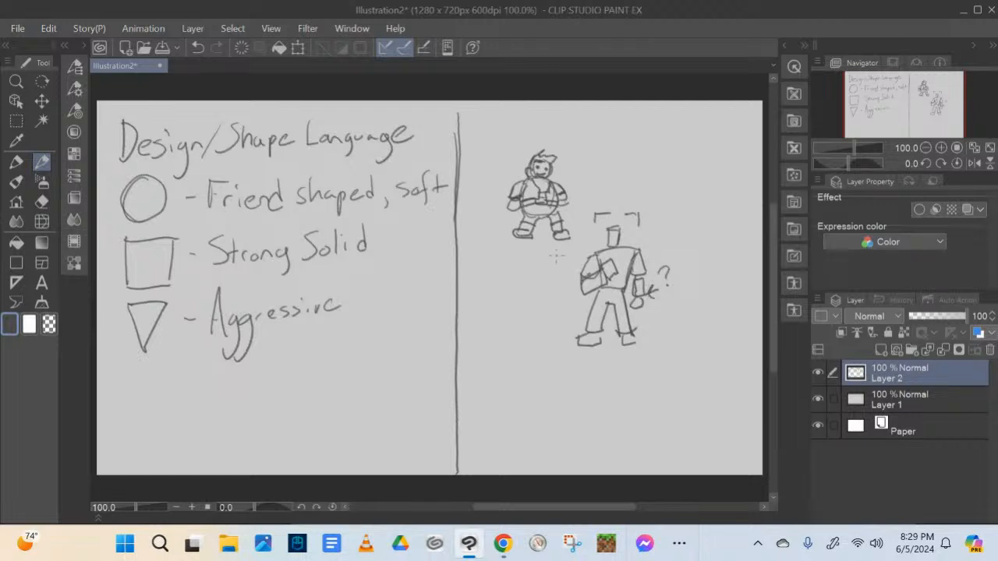
{"action": "mouse_move", "coordinate": [556, 251]}
{"action": "left_mouse_down"}
{"action": "mouse_move", "coordinate": [566, 273]}
{"action": "mouse_move", "coordinate": [554, 269]}
{"action": "mouse_move", "coordinate": [618, 262]}
{"action": "mouse_move", "coordinate": [613, 270]}
{"action": "left_mouse_up"}
Build a slim figure from triangles below the other two, with head, torso, legs and arms, and point an arrow at it
{"action": "mouse_move", "coordinate": [512, 343]}
{"action": "left_mouse_down"}
{"action": "mouse_move", "coordinate": [512, 365]}
{"action": "mouse_move", "coordinate": [524, 343]}
{"action": "mouse_move", "coordinate": [518, 371]}
{"action": "mouse_move", "coordinate": [507, 353]}
{"action": "mouse_move", "coordinate": [521, 360]}
{"action": "mouse_move", "coordinate": [515, 387]}
{"action": "left_mouse_up"}
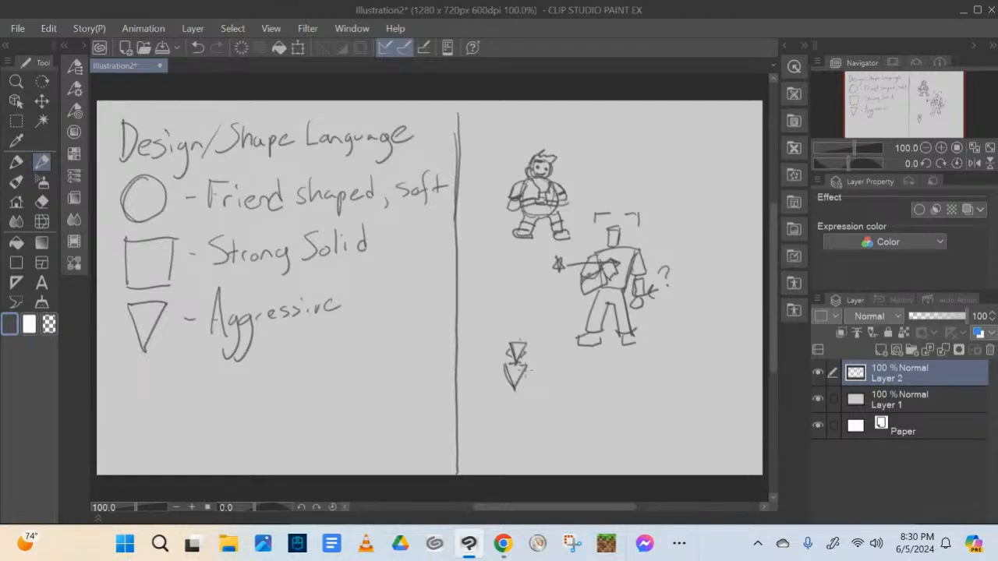
{"action": "left_click_drag", "start_coordinate": [516, 372], "coordinate": [523, 405]}
{"action": "left_click_drag", "start_coordinate": [502, 401], "coordinate": [503, 443]}
{"action": "left_click_drag", "start_coordinate": [514, 403], "coordinate": [502, 441]}
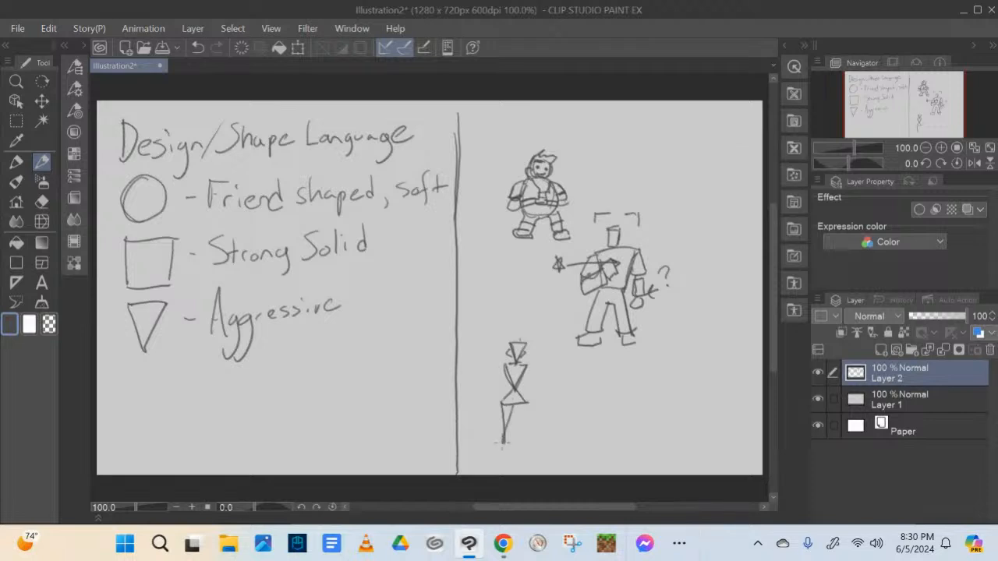
{"action": "left_click_drag", "start_coordinate": [516, 405], "coordinate": [530, 443]}
{"action": "left_click_drag", "start_coordinate": [527, 404], "coordinate": [526, 438]}
{"action": "mouse_move", "coordinate": [505, 370]}
{"action": "left_mouse_down"}
{"action": "mouse_move", "coordinate": [490, 396]}
{"action": "mouse_move", "coordinate": [533, 389]}
{"action": "left_mouse_up"}
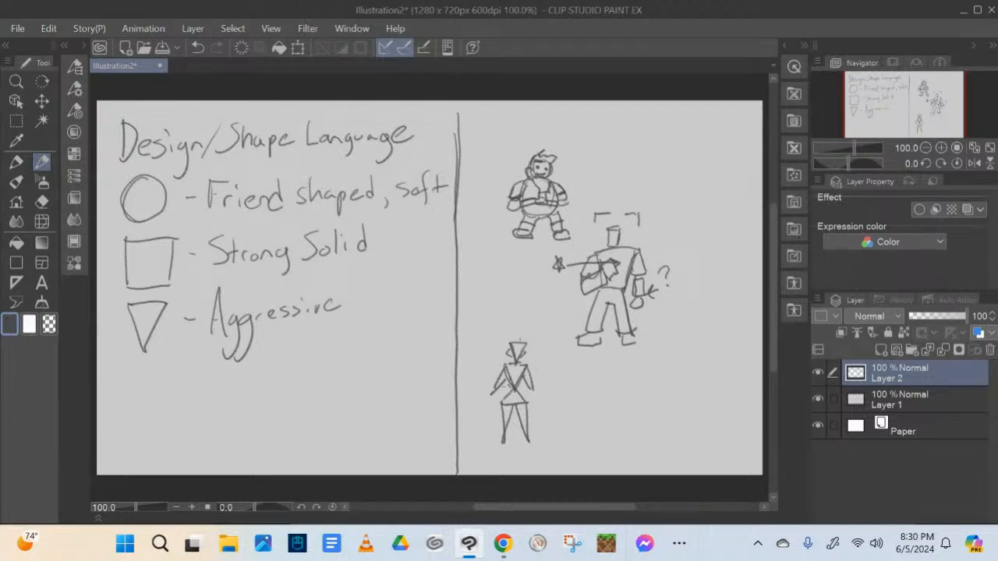
{"action": "left_click_drag", "start_coordinate": [523, 361], "coordinate": [515, 369]}
{"action": "mouse_move", "coordinate": [563, 384]}
{"action": "left_mouse_down"}
{"action": "mouse_move", "coordinate": [546, 385]}
{"action": "mouse_move", "coordinate": [556, 395]}
{"action": "left_mouse_up"}
On a new layer with the Layer 2 notes hidden, sketch a head from a circle with an angular jaw and center line
{"action": "left_click", "coordinate": [880, 350]}
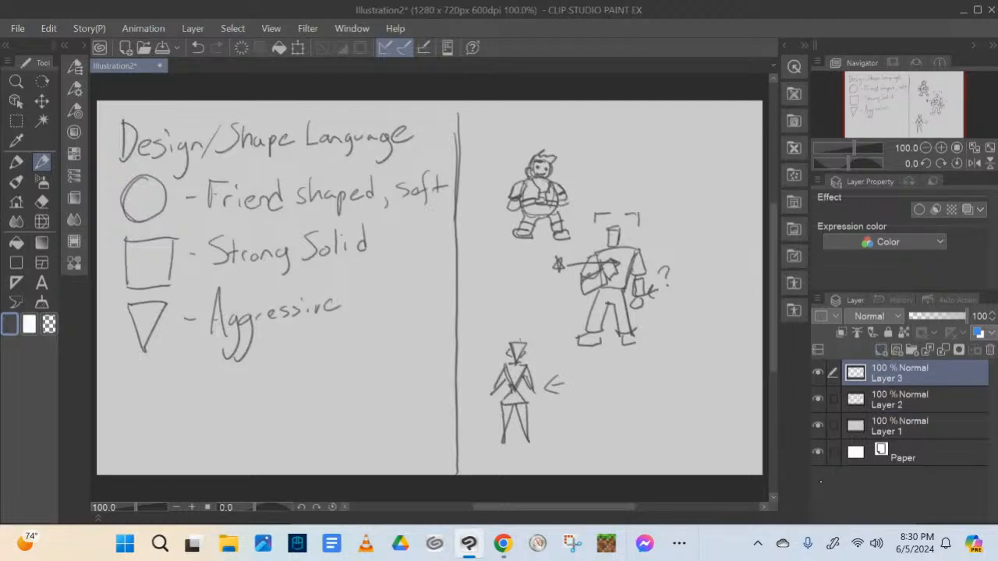
{"action": "left_click", "coordinate": [818, 398]}
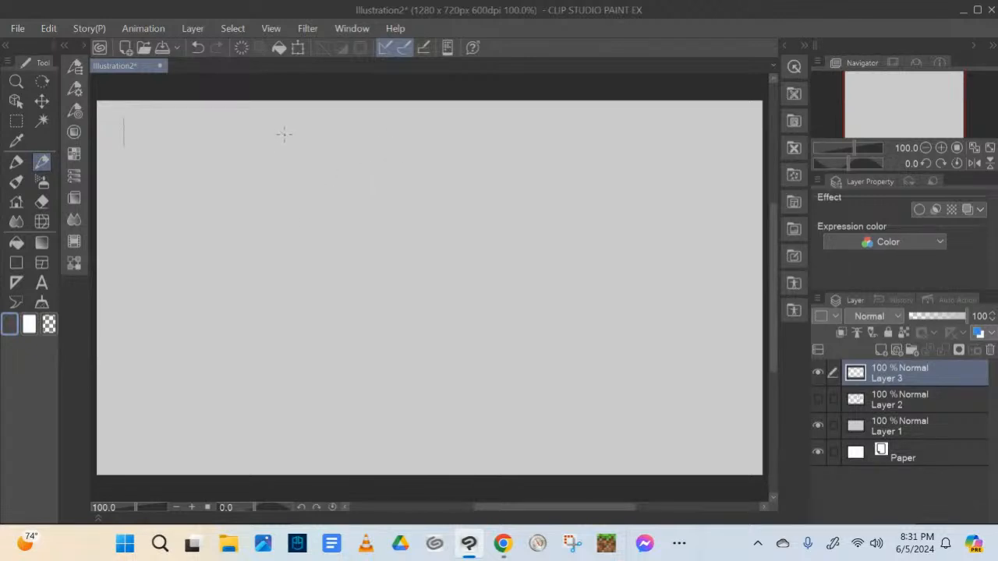
{"action": "mouse_move", "coordinate": [303, 119]}
{"action": "left_mouse_down"}
{"action": "mouse_move", "coordinate": [311, 164]}
{"action": "mouse_move", "coordinate": [302, 166]}
{"action": "mouse_move", "coordinate": [311, 122]}
{"action": "mouse_move", "coordinate": [339, 156]}
{"action": "mouse_move", "coordinate": [286, 142]}
{"action": "mouse_move", "coordinate": [313, 177]}
{"action": "mouse_move", "coordinate": [324, 172]}
{"action": "mouse_move", "coordinate": [337, 129]}
{"action": "left_mouse_up"}
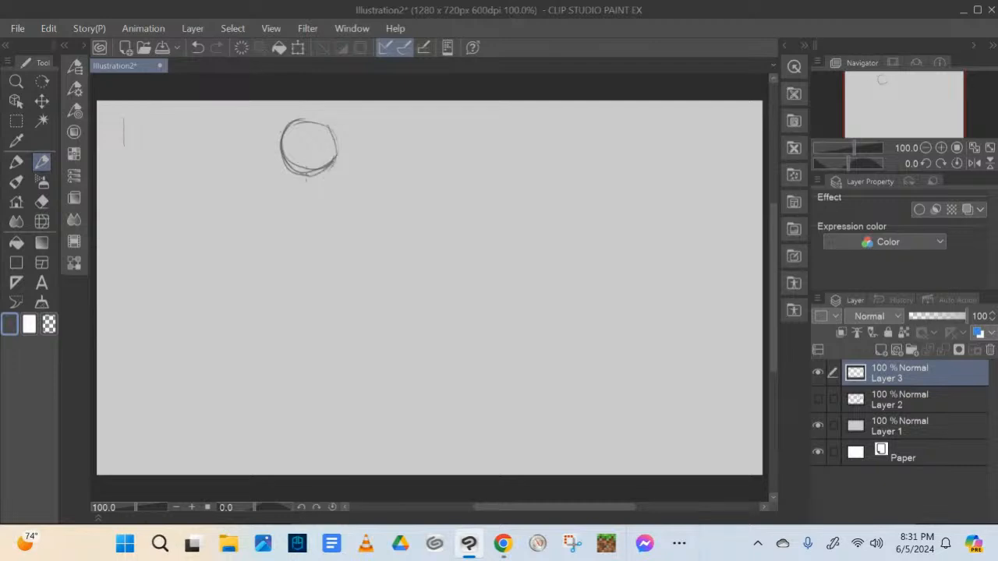
{"action": "mouse_move", "coordinate": [282, 153]}
{"action": "left_mouse_down"}
{"action": "mouse_move", "coordinate": [287, 190]}
{"action": "mouse_move", "coordinate": [306, 208]}
{"action": "mouse_move", "coordinate": [339, 190]}
{"action": "left_mouse_up"}
{"action": "left_click_drag", "start_coordinate": [335, 150], "coordinate": [340, 192]}
{"action": "left_click_drag", "start_coordinate": [290, 130], "coordinate": [280, 168]}
{"action": "left_click_drag", "start_coordinate": [308, 123], "coordinate": [313, 207]}
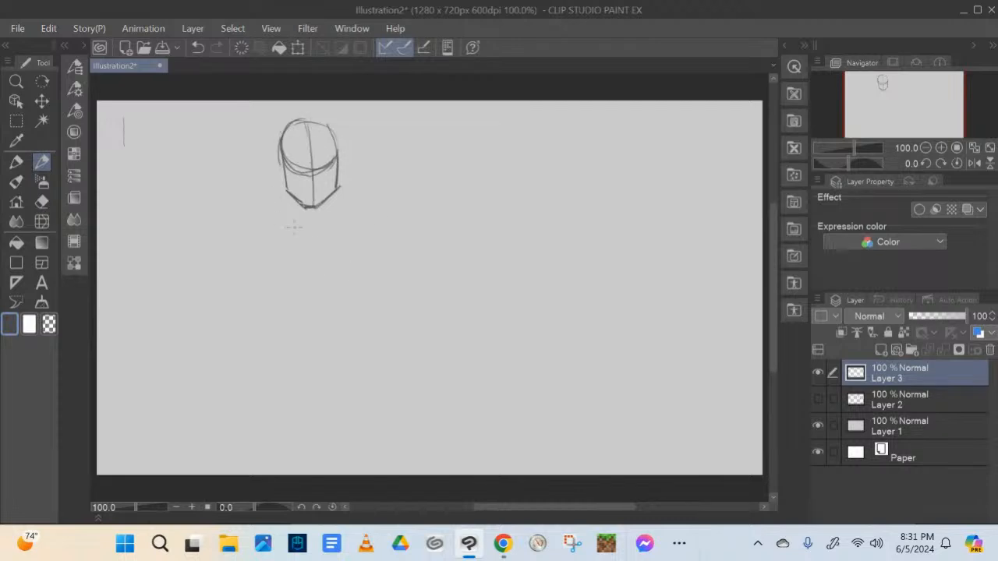
Sketch the torso below the head with a center line, slanted shoulder line, tapered sides and angled waist
{"action": "left_click_drag", "start_coordinate": [311, 216], "coordinate": [318, 311]}
{"action": "left_click_drag", "start_coordinate": [262, 230], "coordinate": [363, 211]}
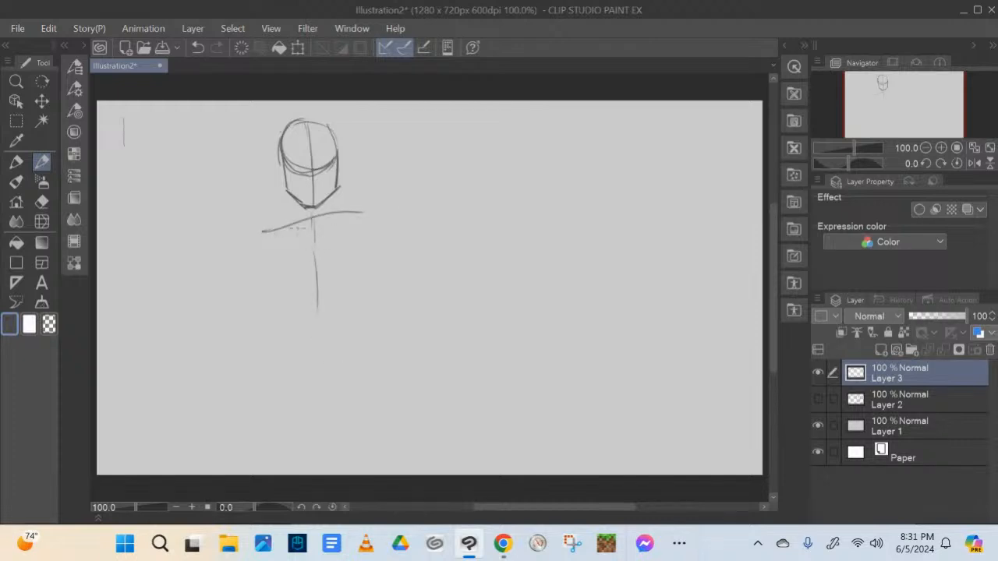
{"action": "left_click_drag", "start_coordinate": [298, 228], "coordinate": [373, 212]}
{"action": "mouse_move", "coordinate": [269, 239]}
{"action": "left_mouse_down"}
{"action": "mouse_move", "coordinate": [278, 298]}
{"action": "mouse_move", "coordinate": [268, 315]}
{"action": "mouse_move", "coordinate": [315, 345]}
{"action": "mouse_move", "coordinate": [374, 342]}
{"action": "left_mouse_up"}
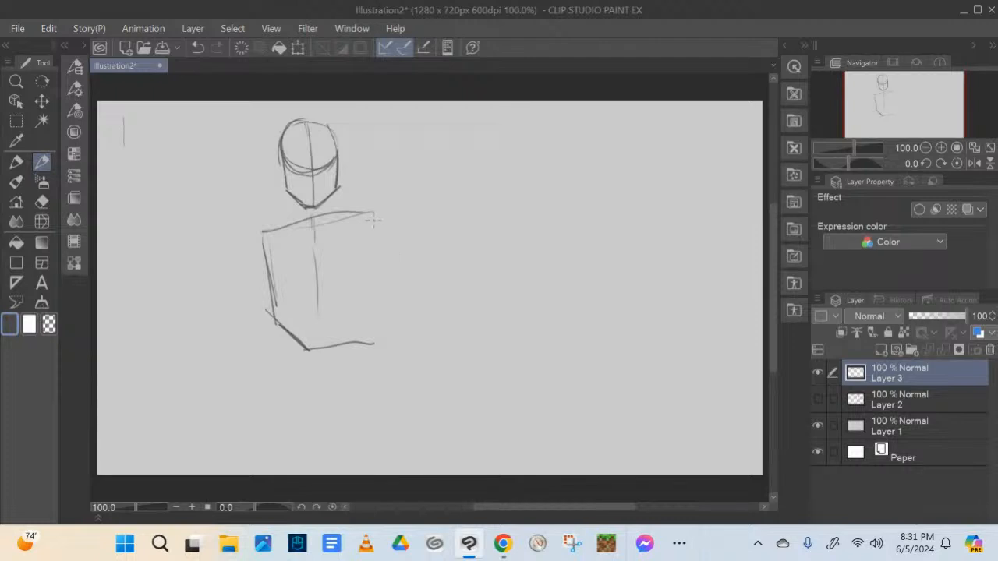
{"action": "left_click_drag", "start_coordinate": [377, 215], "coordinate": [369, 332]}
{"action": "mouse_move", "coordinate": [371, 213]}
{"action": "left_mouse_down"}
{"action": "mouse_move", "coordinate": [376, 276]}
{"action": "mouse_move", "coordinate": [360, 352]}
{"action": "left_mouse_up"}
Connect the head to the torso with sloping neck lines and add rounded shoulders on both sides
{"action": "left_click_drag", "start_coordinate": [290, 198], "coordinate": [263, 232]}
{"action": "left_click_drag", "start_coordinate": [337, 189], "coordinate": [370, 213]}
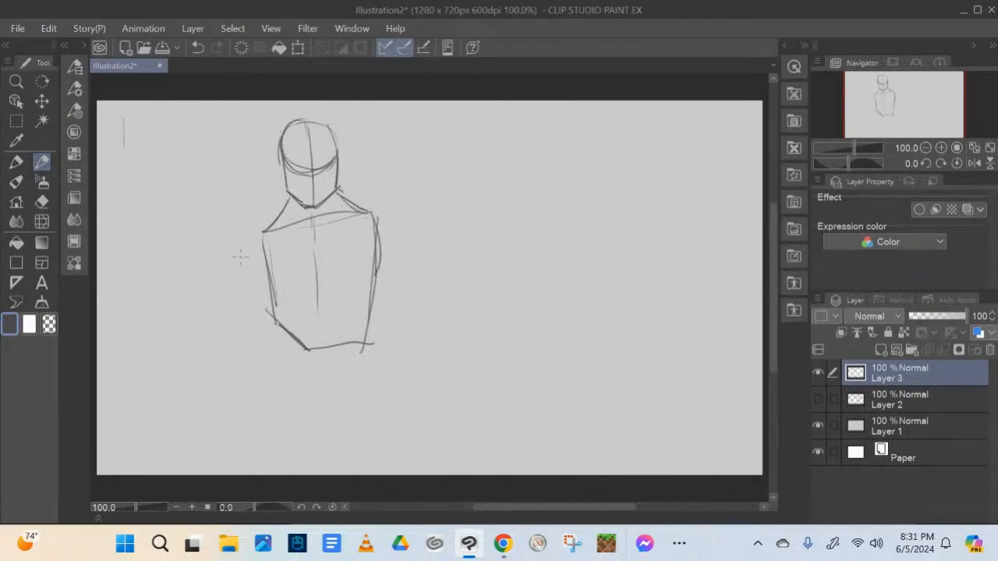
{"action": "left_click_drag", "start_coordinate": [310, 209], "coordinate": [319, 216]}
{"action": "mouse_move", "coordinate": [259, 227]}
{"action": "left_mouse_down"}
{"action": "mouse_move", "coordinate": [236, 254]}
{"action": "mouse_move", "coordinate": [257, 275]}
{"action": "left_mouse_up"}
{"action": "mouse_move", "coordinate": [383, 208]}
{"action": "left_mouse_down"}
{"action": "mouse_move", "coordinate": [396, 236]}
{"action": "mouse_move", "coordinate": [378, 256]}
{"action": "left_mouse_up"}
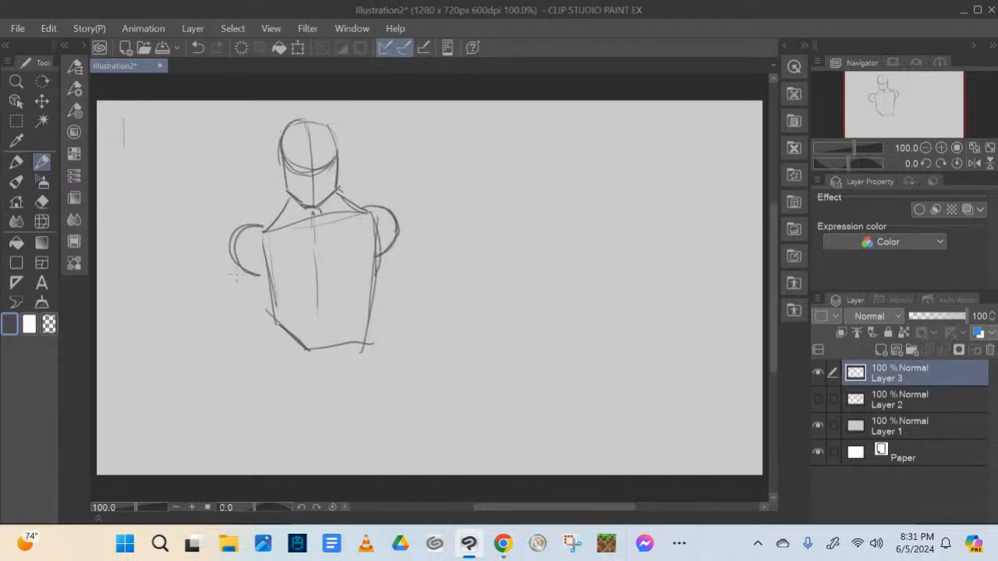
Sketch the bulky upper arm below the shoulder on the left side of the drawing, tapering to a bent elbow
{"action": "mouse_move", "coordinate": [235, 265]}
{"action": "left_mouse_down"}
{"action": "mouse_move", "coordinate": [222, 308]}
{"action": "mouse_move", "coordinate": [235, 328]}
{"action": "left_mouse_up"}
{"action": "mouse_move", "coordinate": [234, 263]}
{"action": "left_mouse_down"}
{"action": "mouse_move", "coordinate": [218, 312]}
{"action": "mouse_move", "coordinate": [227, 357]}
{"action": "left_mouse_up"}
{"action": "mouse_move", "coordinate": [274, 305]}
{"action": "left_mouse_down"}
{"action": "mouse_move", "coordinate": [231, 353]}
{"action": "mouse_move", "coordinate": [224, 346]}
{"action": "left_mouse_up"}
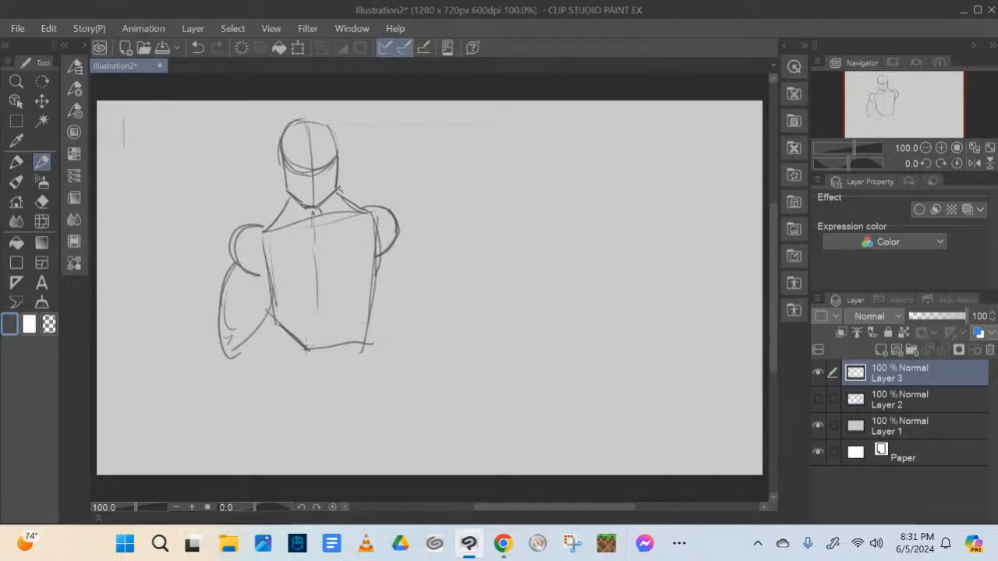
Draw curved rib-cage lines across the lower torso and a short spine leading down from them
{"action": "mouse_move", "coordinate": [284, 319]}
{"action": "left_mouse_down"}
{"action": "mouse_move", "coordinate": [367, 293]}
{"action": "mouse_move", "coordinate": [369, 301]}
{"action": "left_mouse_up"}
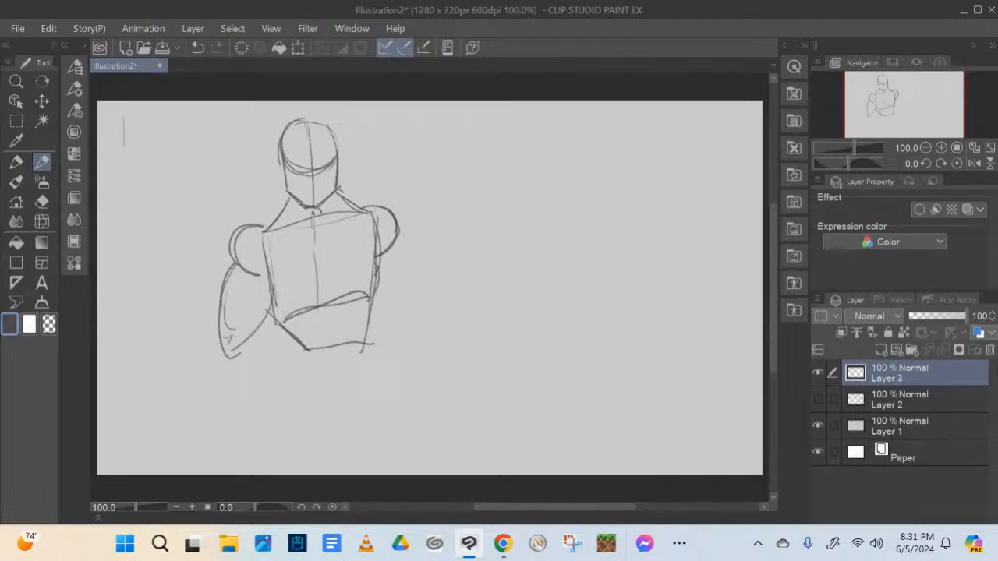
{"action": "left_click_drag", "start_coordinate": [303, 367], "coordinate": [335, 365]}
{"action": "mouse_move", "coordinate": [282, 334]}
{"action": "left_mouse_down"}
{"action": "mouse_move", "coordinate": [374, 314]}
{"action": "mouse_move", "coordinate": [329, 348]}
{"action": "mouse_move", "coordinate": [326, 321]}
{"action": "mouse_move", "coordinate": [338, 371]}
{"action": "left_mouse_up"}
{"action": "mouse_move", "coordinate": [324, 323]}
{"action": "left_mouse_down"}
{"action": "mouse_move", "coordinate": [334, 377]}
{"action": "mouse_move", "coordinate": [324, 356]}
{"action": "left_mouse_up"}
Sketch the pelvis below the spine as a block with a curved upper edge tapering to the crotch
{"action": "mouse_move", "coordinate": [284, 380]}
{"action": "left_mouse_down"}
{"action": "mouse_move", "coordinate": [387, 360]}
{"action": "mouse_move", "coordinate": [380, 355]}
{"action": "left_mouse_up"}
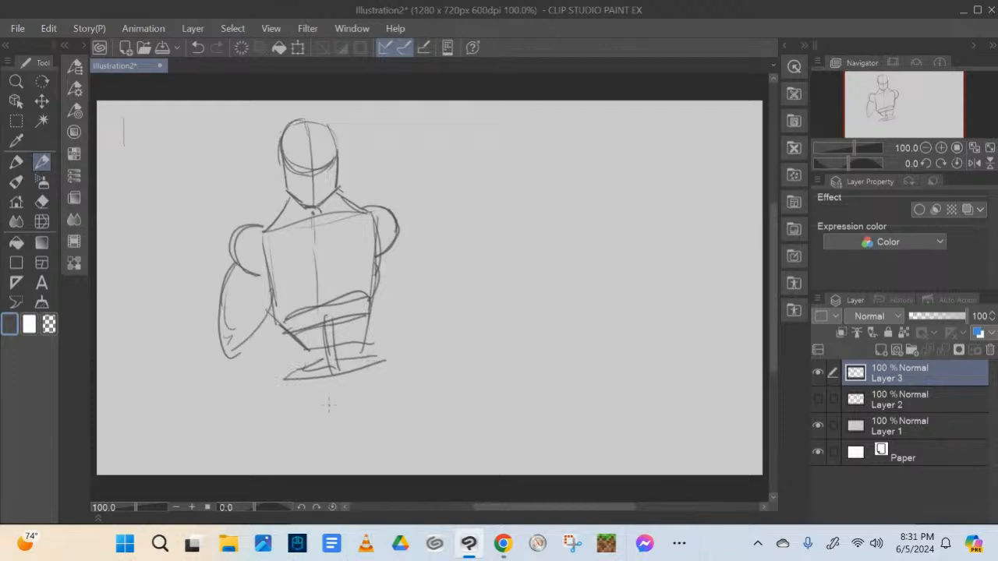
{"action": "mouse_move", "coordinate": [285, 380]}
{"action": "left_mouse_down"}
{"action": "mouse_move", "coordinate": [288, 413]}
{"action": "mouse_move", "coordinate": [340, 440]}
{"action": "mouse_move", "coordinate": [363, 429]}
{"action": "mouse_move", "coordinate": [349, 430]}
{"action": "left_mouse_up"}
{"action": "left_click_drag", "start_coordinate": [357, 430], "coordinate": [377, 396]}
{"action": "left_click_drag", "start_coordinate": [383, 355], "coordinate": [383, 389]}
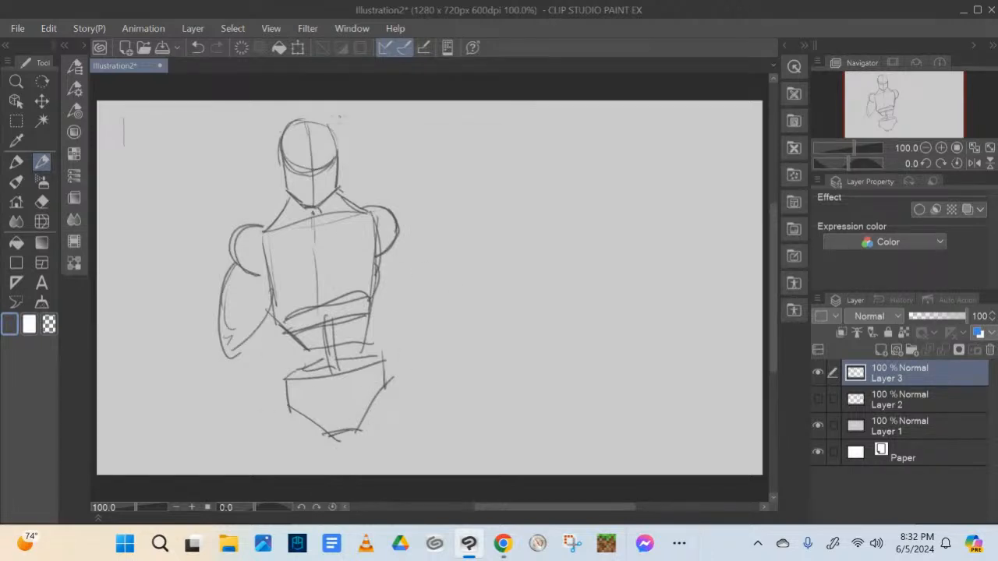
Draw both thighs from the pelvis down to the canvas edge, with extra contour strokes along the outer hips
{"action": "mouse_move", "coordinate": [303, 415]}
{"action": "left_mouse_down"}
{"action": "mouse_move", "coordinate": [314, 424]}
{"action": "mouse_move", "coordinate": [290, 473]}
{"action": "left_mouse_up"}
{"action": "left_click_drag", "start_coordinate": [287, 404], "coordinate": [280, 476]}
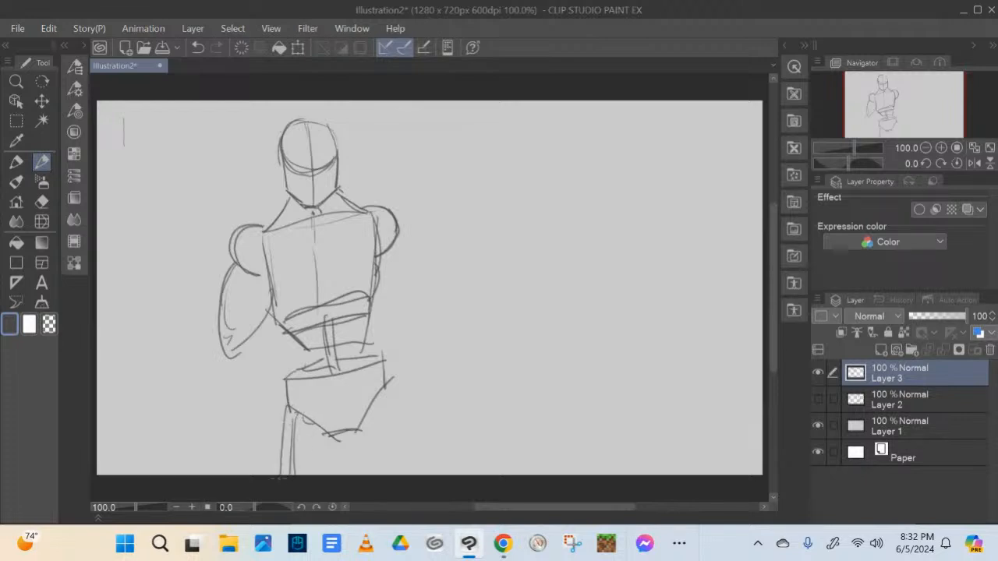
{"action": "left_click_drag", "start_coordinate": [335, 438], "coordinate": [334, 476]}
{"action": "left_click_drag", "start_coordinate": [359, 430], "coordinate": [388, 474]}
{"action": "left_click_drag", "start_coordinate": [385, 382], "coordinate": [419, 473]}
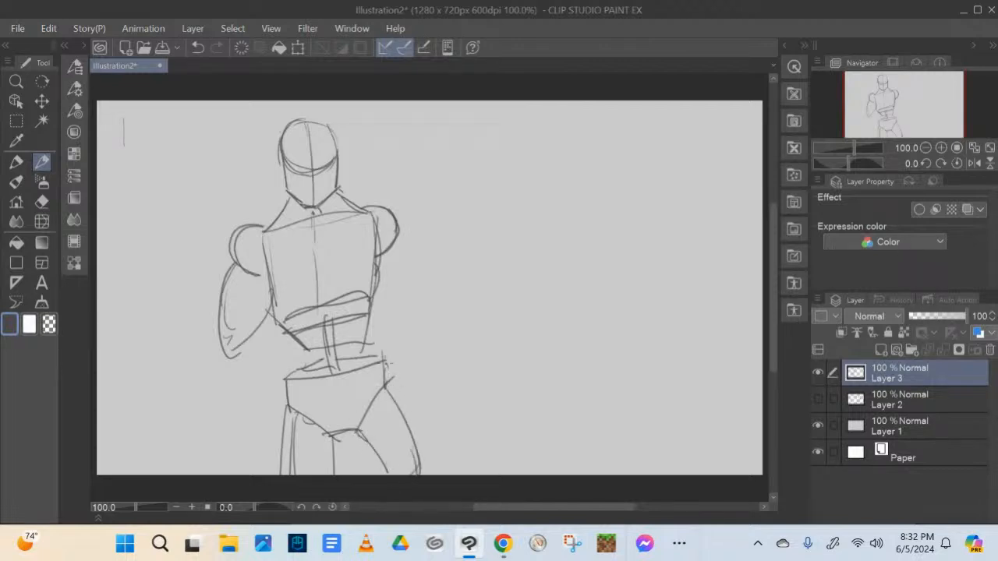
{"action": "left_click_drag", "start_coordinate": [384, 364], "coordinate": [415, 449]}
{"action": "left_click_drag", "start_coordinate": [389, 388], "coordinate": [421, 474]}
{"action": "left_click_drag", "start_coordinate": [289, 385], "coordinate": [276, 439]}
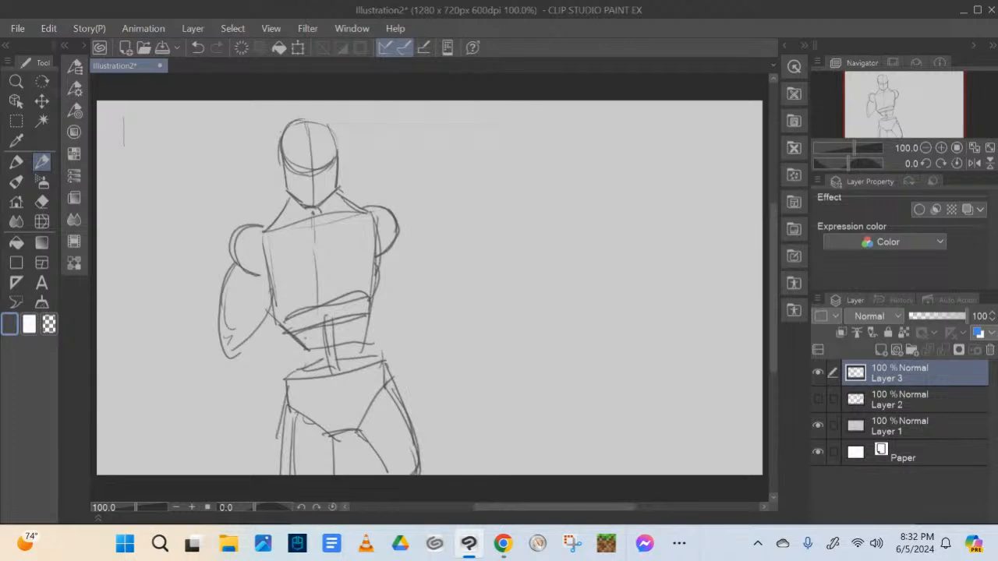
Connect the rib cage to the pelvis with waist side lines and sketch the upper arm on the drawing's right side
{"action": "left_click_drag", "start_coordinate": [291, 324], "coordinate": [295, 388]}
{"action": "left_click_drag", "start_coordinate": [293, 333], "coordinate": [288, 390]}
{"action": "left_click_drag", "start_coordinate": [370, 301], "coordinate": [378, 357]}
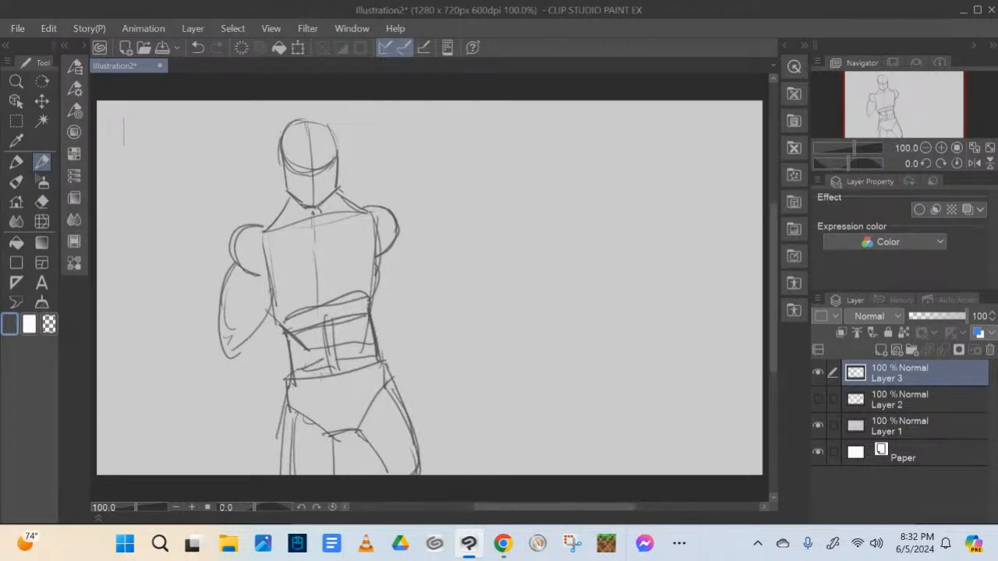
{"action": "left_click_drag", "start_coordinate": [379, 277], "coordinate": [416, 301]}
{"action": "mouse_move", "coordinate": [398, 236]}
{"action": "left_mouse_down"}
{"action": "mouse_move", "coordinate": [424, 287]}
{"action": "mouse_move", "coordinate": [393, 304]}
{"action": "left_mouse_up"}
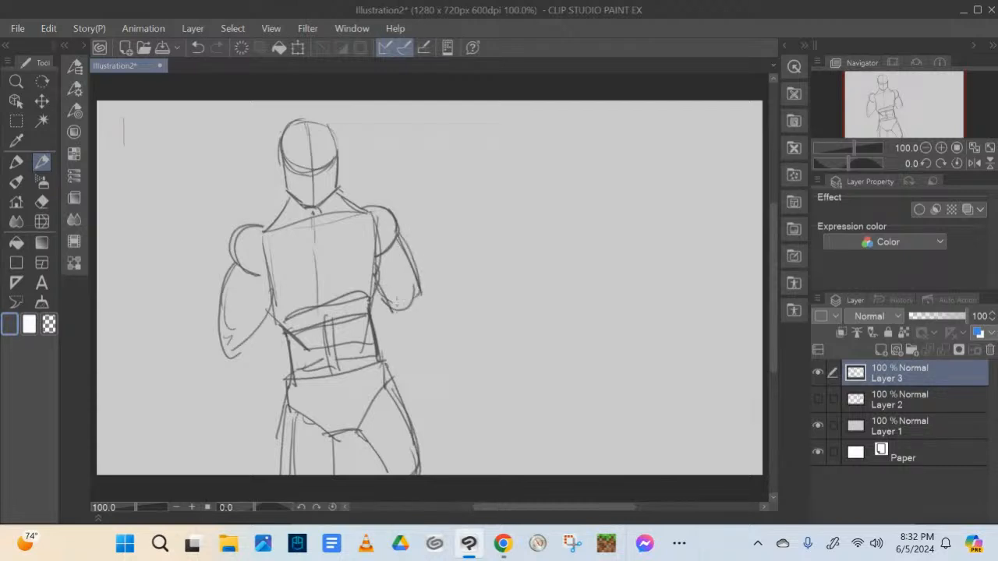
Sketch the left-hand forearm bent across the waist, ending in a clenched fist
{"action": "mouse_move", "coordinate": [251, 313]}
{"action": "left_mouse_down"}
{"action": "mouse_move", "coordinate": [233, 329]}
{"action": "mouse_move", "coordinate": [246, 367]}
{"action": "mouse_move", "coordinate": [282, 338]}
{"action": "mouse_move", "coordinate": [268, 308]}
{"action": "mouse_move", "coordinate": [265, 341]}
{"action": "mouse_move", "coordinate": [282, 349]}
{"action": "mouse_move", "coordinate": [309, 327]}
{"action": "left_mouse_up"}
{"action": "left_click_drag", "start_coordinate": [282, 304], "coordinate": [304, 302]}
{"action": "mouse_move", "coordinate": [304, 304]}
{"action": "left_mouse_down"}
{"action": "mouse_move", "coordinate": [299, 341]}
{"action": "mouse_move", "coordinate": [309, 330]}
{"action": "mouse_move", "coordinate": [287, 349]}
{"action": "mouse_move", "coordinate": [309, 348]}
{"action": "mouse_move", "coordinate": [316, 333]}
{"action": "left_mouse_up"}
{"action": "left_click_drag", "start_coordinate": [304, 304], "coordinate": [314, 343]}
{"action": "left_click_drag", "start_coordinate": [310, 333], "coordinate": [301, 344]}
{"action": "left_click_drag", "start_coordinate": [397, 300], "coordinate": [386, 311]}
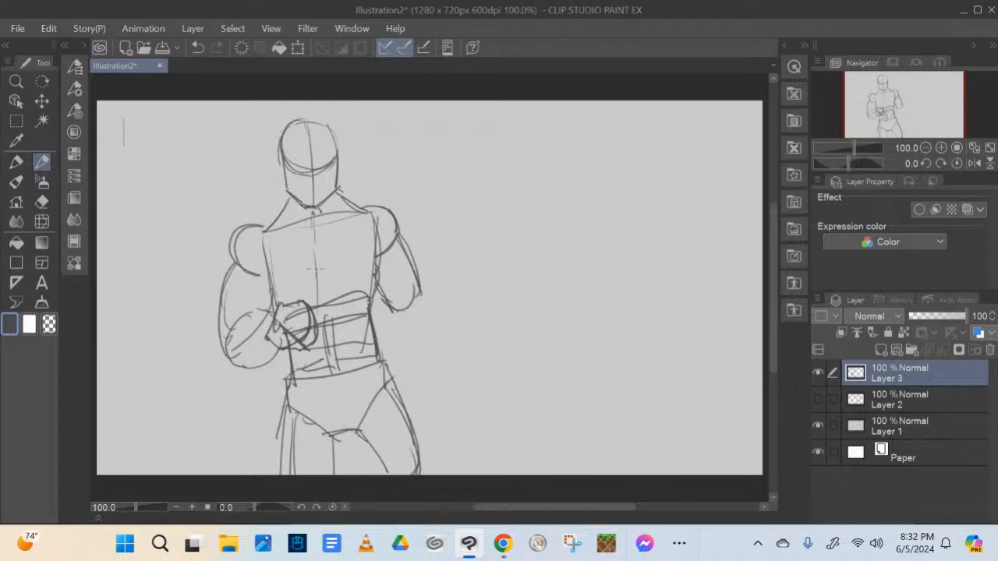
Add collarbone lines across the upper chest and refine the elbow of the right-hand arm
{"action": "left_click_drag", "start_coordinate": [278, 220], "coordinate": [264, 231]}
{"action": "left_click_drag", "start_coordinate": [357, 209], "coordinate": [371, 213]}
{"action": "left_click_drag", "start_coordinate": [417, 289], "coordinate": [386, 312]}
{"action": "left_click_drag", "start_coordinate": [275, 233], "coordinate": [365, 215]}
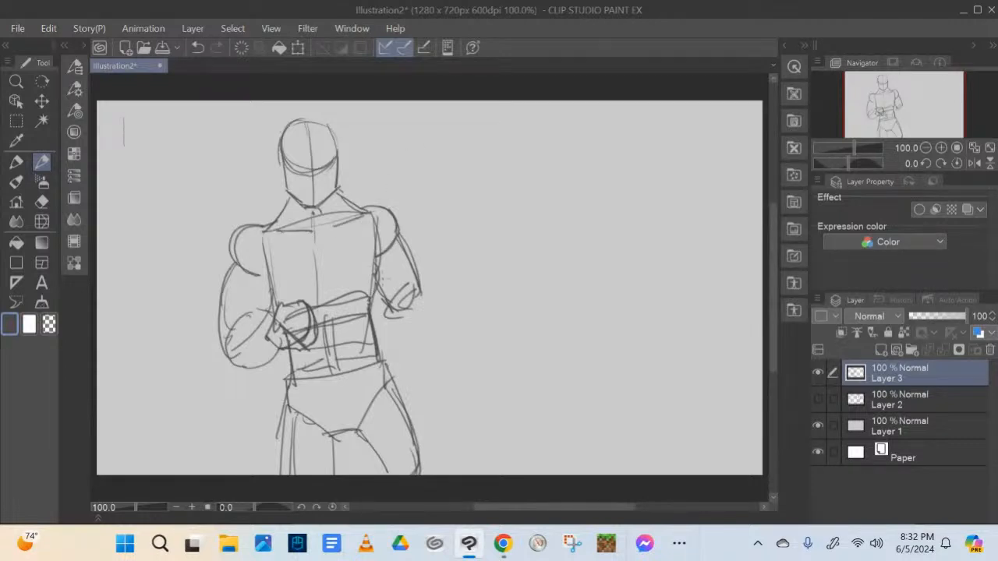
Add ears on both sides of the head and a curved hairline across the forehead
{"action": "left_click_drag", "start_coordinate": [278, 154], "coordinate": [284, 183]}
{"action": "left_click_drag", "start_coordinate": [340, 154], "coordinate": [337, 187]}
{"action": "mouse_move", "coordinate": [281, 150]}
{"action": "left_mouse_down"}
{"action": "mouse_move", "coordinate": [292, 136]}
{"action": "mouse_move", "coordinate": [313, 145]}
{"action": "mouse_move", "coordinate": [310, 159]}
{"action": "mouse_move", "coordinate": [340, 145]}
{"action": "left_mouse_up"}
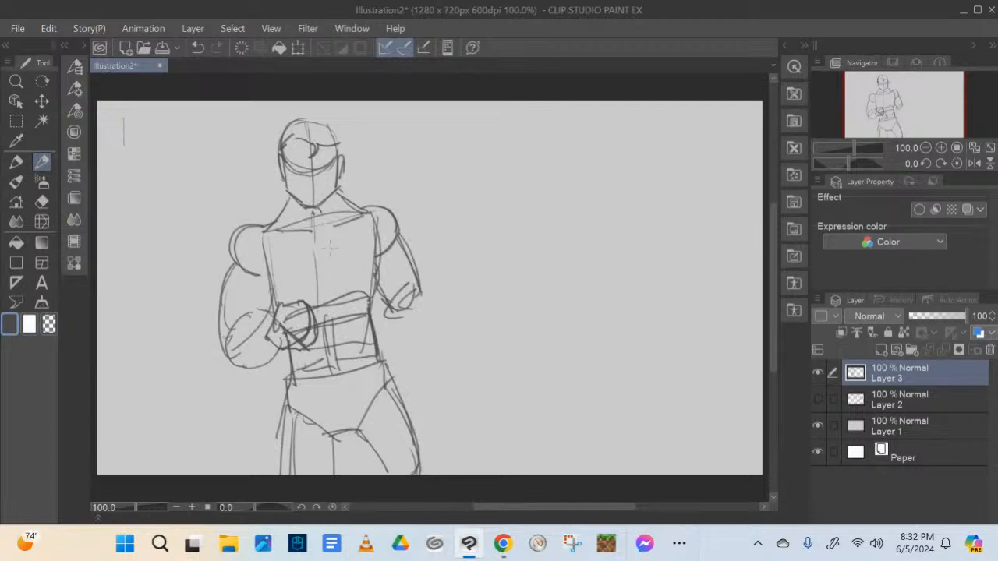
Sketch a cape draped over both shoulders and flaring out behind the figure, plus a pointed shield emblem on the chest
{"action": "mouse_move", "coordinate": [265, 227]}
{"action": "left_mouse_down"}
{"action": "mouse_move", "coordinate": [316, 243]}
{"action": "mouse_move", "coordinate": [367, 205]}
{"action": "left_mouse_up"}
{"action": "mouse_move", "coordinate": [324, 248]}
{"action": "left_mouse_down"}
{"action": "mouse_move", "coordinate": [226, 267]}
{"action": "mouse_move", "coordinate": [134, 422]}
{"action": "mouse_move", "coordinate": [258, 445]}
{"action": "left_mouse_up"}
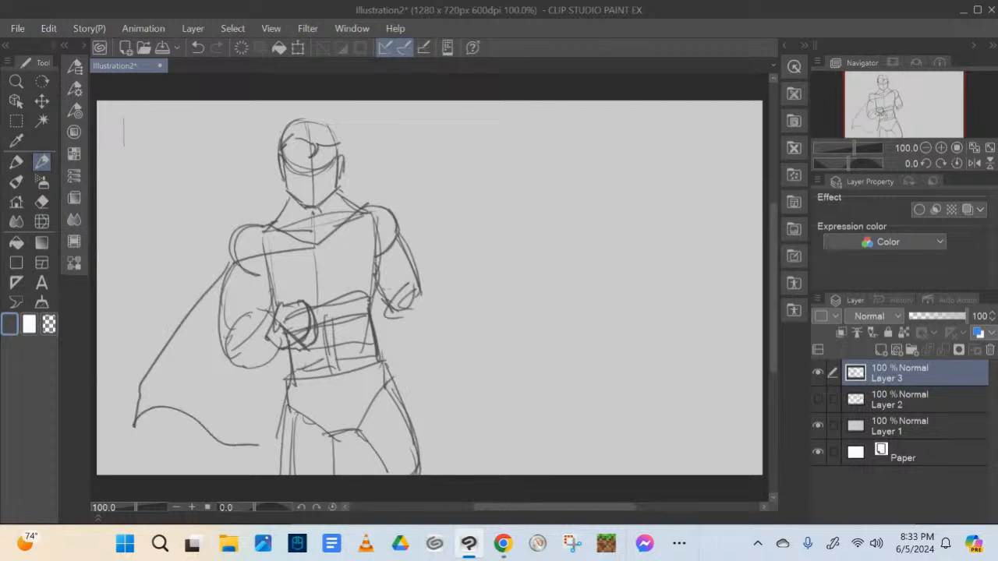
{"action": "mouse_move", "coordinate": [322, 253]}
{"action": "left_mouse_down"}
{"action": "mouse_move", "coordinate": [407, 216]}
{"action": "mouse_move", "coordinate": [398, 241]}
{"action": "mouse_move", "coordinate": [499, 424]}
{"action": "left_mouse_up"}
{"action": "left_click_drag", "start_coordinate": [434, 426], "coordinate": [500, 420]}
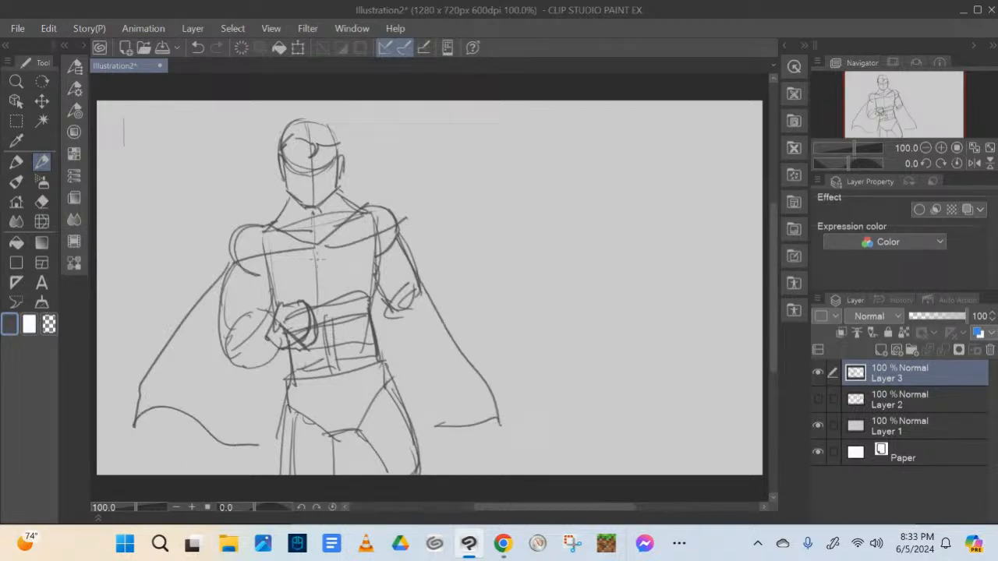
{"action": "mouse_move", "coordinate": [301, 259]}
{"action": "left_mouse_down"}
{"action": "mouse_move", "coordinate": [345, 255]}
{"action": "mouse_move", "coordinate": [293, 279]}
{"action": "mouse_move", "coordinate": [326, 307]}
{"action": "mouse_move", "coordinate": [349, 268]}
{"action": "left_mouse_up"}
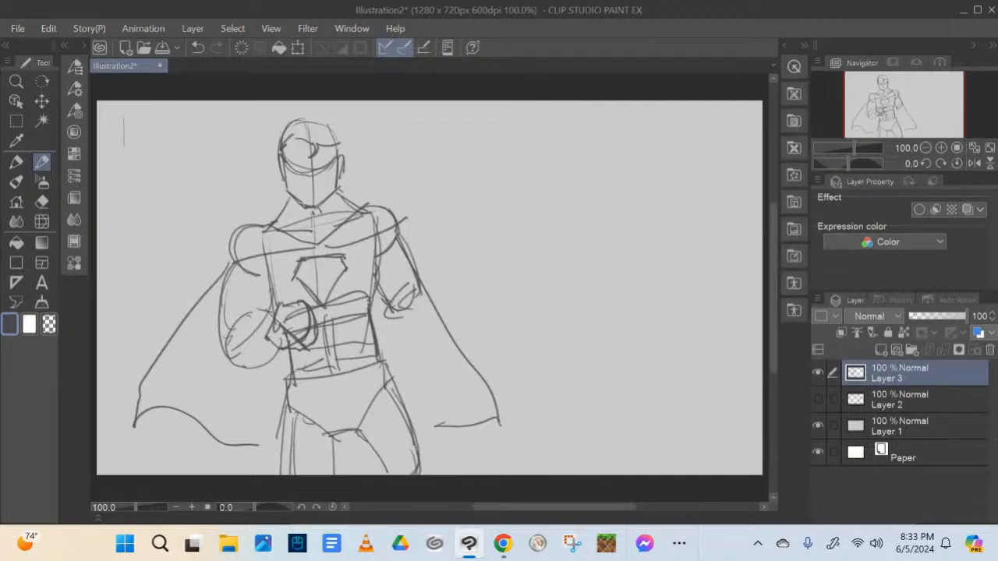
Sketch the right-hand forearm hanging down beside the hip and finish it with a fist
{"action": "mouse_move", "coordinate": [393, 310]}
{"action": "left_mouse_down"}
{"action": "mouse_move", "coordinate": [385, 354]}
{"action": "mouse_move", "coordinate": [421, 371]}
{"action": "left_mouse_up"}
{"action": "mouse_move", "coordinate": [418, 285]}
{"action": "left_mouse_down"}
{"action": "mouse_move", "coordinate": [409, 298]}
{"action": "mouse_move", "coordinate": [430, 379]}
{"action": "left_mouse_up"}
{"action": "left_click_drag", "start_coordinate": [421, 301], "coordinate": [424, 371]}
{"action": "mouse_move", "coordinate": [383, 306]}
{"action": "left_mouse_down"}
{"action": "mouse_move", "coordinate": [411, 370]}
{"action": "mouse_move", "coordinate": [426, 379]}
{"action": "left_mouse_up"}
{"action": "left_click_drag", "start_coordinate": [383, 308], "coordinate": [424, 383]}
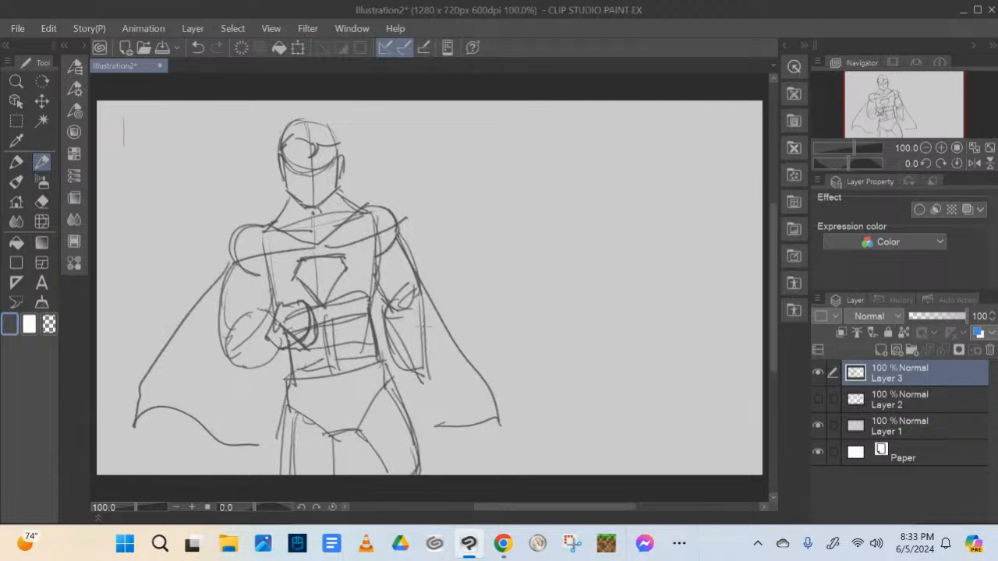
{"action": "mouse_move", "coordinate": [416, 291]}
{"action": "left_mouse_down"}
{"action": "mouse_move", "coordinate": [425, 364]}
{"action": "mouse_move", "coordinate": [391, 380]}
{"action": "mouse_move", "coordinate": [410, 404]}
{"action": "mouse_move", "coordinate": [432, 388]}
{"action": "mouse_move", "coordinate": [400, 382]}
{"action": "left_mouse_up"}
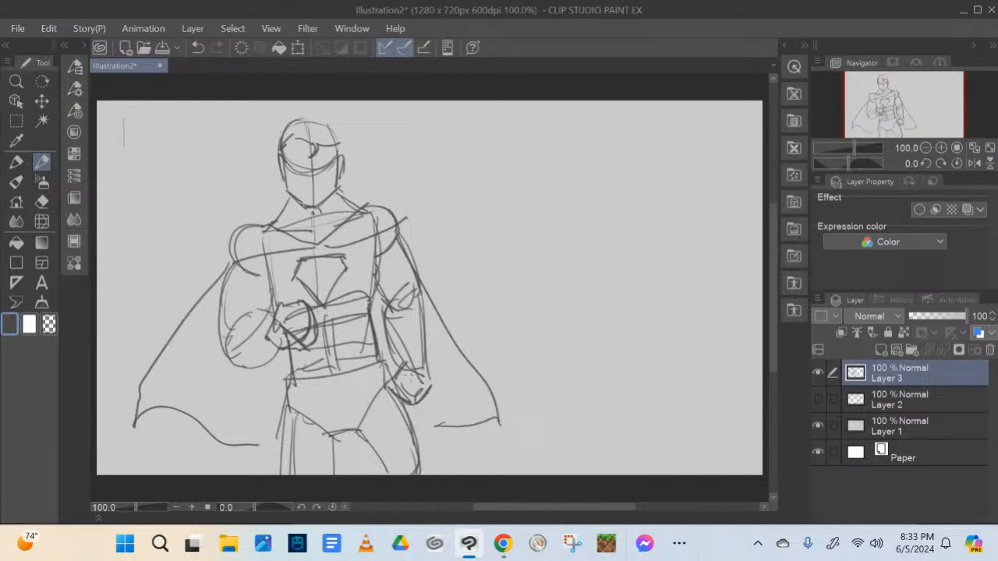
Add sloping muscle lines from the neck to both shoulders
{"action": "left_click_drag", "start_coordinate": [239, 237], "coordinate": [280, 214]}
{"action": "left_click_drag", "start_coordinate": [350, 201], "coordinate": [370, 204]}
{"action": "left_click_drag", "start_coordinate": [291, 199], "coordinate": [307, 238]}
{"action": "left_click_drag", "start_coordinate": [337, 201], "coordinate": [345, 225]}
Erase the chest emblem and inner torso lines, and redraw the cape's collar over the chest and shoulders
{"action": "left_click", "coordinate": [42, 202]}
{"action": "left_click_drag", "start_coordinate": [312, 277], "coordinate": [342, 279]}
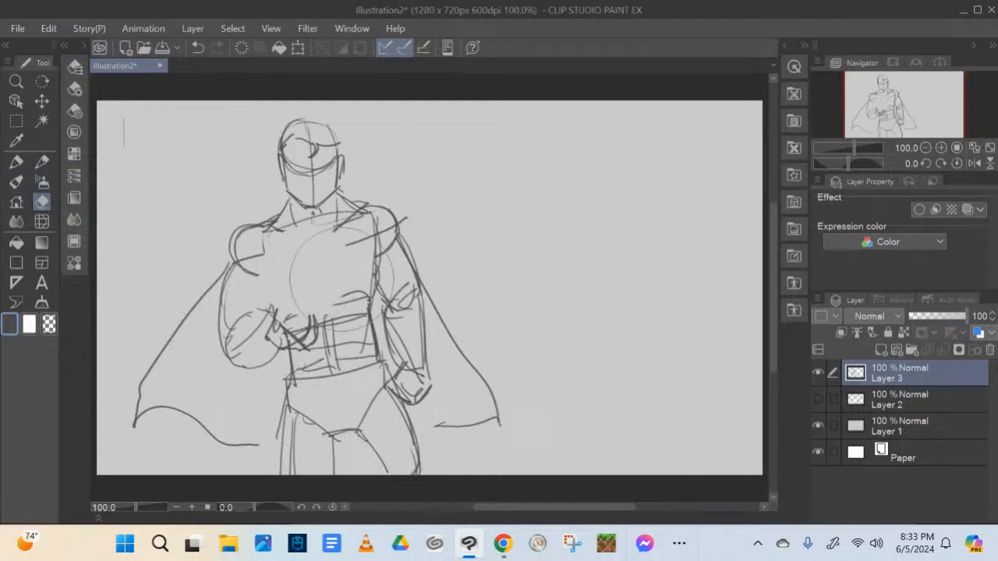
{"action": "left_click", "coordinate": [42, 162]}
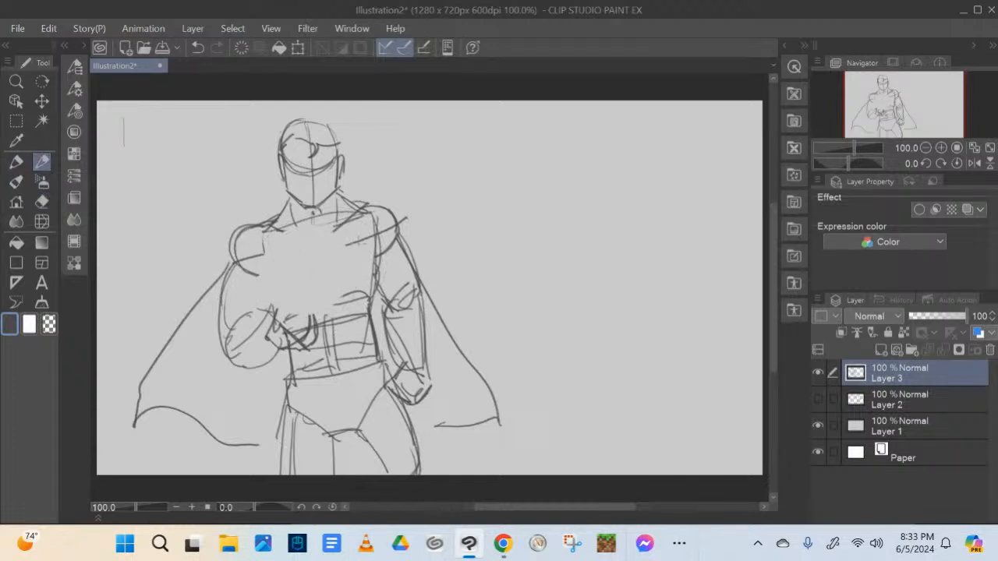
{"action": "left_click_drag", "start_coordinate": [250, 256], "coordinate": [334, 249]}
{"action": "mouse_move", "coordinate": [283, 219]}
{"action": "left_mouse_down"}
{"action": "mouse_move", "coordinate": [277, 231]}
{"action": "mouse_move", "coordinate": [335, 254]}
{"action": "mouse_move", "coordinate": [312, 251]}
{"action": "mouse_move", "coordinate": [365, 239]}
{"action": "left_mouse_up"}
{"action": "left_click_drag", "start_coordinate": [371, 206], "coordinate": [403, 232]}
{"action": "mouse_move", "coordinate": [401, 233]}
{"action": "left_mouse_down"}
{"action": "mouse_move", "coordinate": [401, 247]}
{"action": "mouse_move", "coordinate": [391, 235]}
{"action": "left_mouse_up"}
{"action": "left_click_drag", "start_coordinate": [363, 202], "coordinate": [390, 217]}
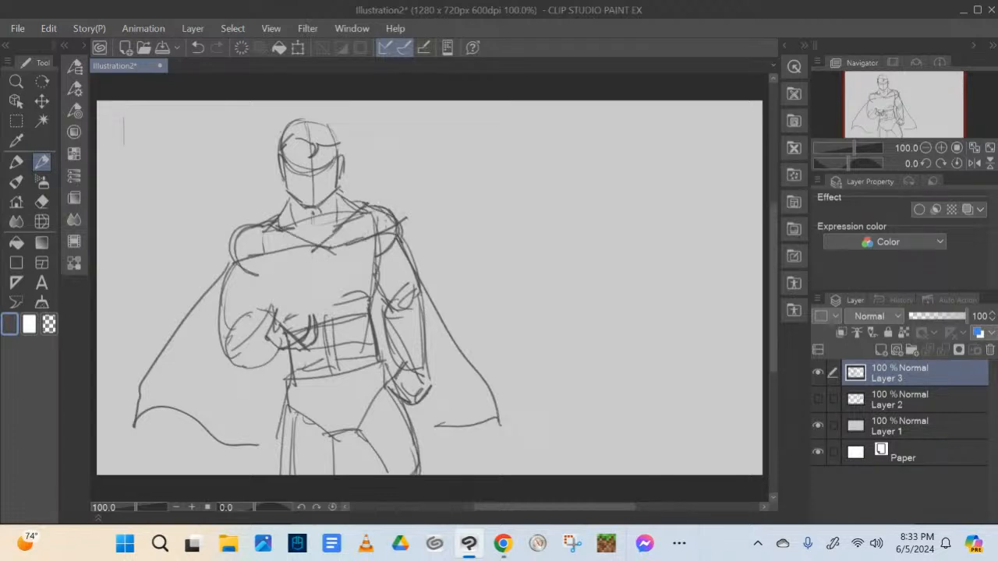
Redraw the erased torso side and top of the fist, and reinforce the cape's left outer edge
{"action": "left_click_drag", "start_coordinate": [233, 233], "coordinate": [139, 383]}
{"action": "left_click_drag", "start_coordinate": [258, 264], "coordinate": [275, 307]}
{"action": "left_click_drag", "start_coordinate": [378, 259], "coordinate": [370, 294]}
{"action": "mouse_move", "coordinate": [277, 315]}
{"action": "left_mouse_down"}
{"action": "mouse_move", "coordinate": [308, 311]}
{"action": "mouse_move", "coordinate": [311, 342]}
{"action": "mouse_move", "coordinate": [310, 297]}
{"action": "left_mouse_up"}
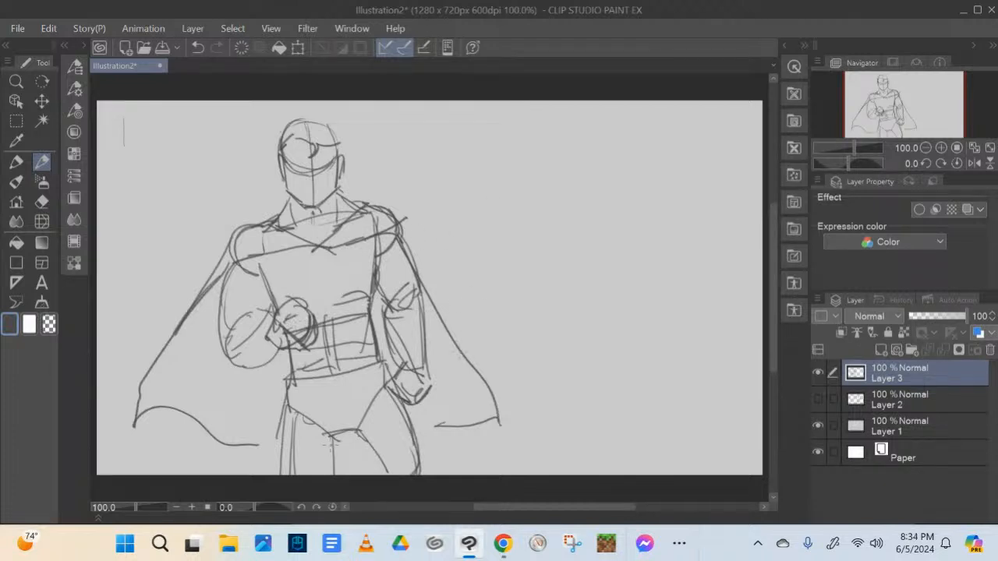
Reinforce the thigh lines below the pelvis and add a small accent on the torso's side
{"action": "left_click_drag", "start_coordinate": [330, 433], "coordinate": [326, 476]}
{"action": "left_click_drag", "start_coordinate": [286, 433], "coordinate": [283, 475]}
{"action": "mouse_move", "coordinate": [267, 280]}
{"action": "left_mouse_down"}
{"action": "mouse_move", "coordinate": [264, 266]}
{"action": "mouse_move", "coordinate": [269, 285]}
{"action": "left_mouse_up"}
Start a second, hunched figure beside the caped one with an arched back, tapered torso and curved hip
{"action": "mouse_move", "coordinate": [574, 178]}
{"action": "left_mouse_down"}
{"action": "mouse_move", "coordinate": [559, 200]}
{"action": "mouse_move", "coordinate": [534, 320]}
{"action": "mouse_move", "coordinate": [560, 381]}
{"action": "left_mouse_up"}
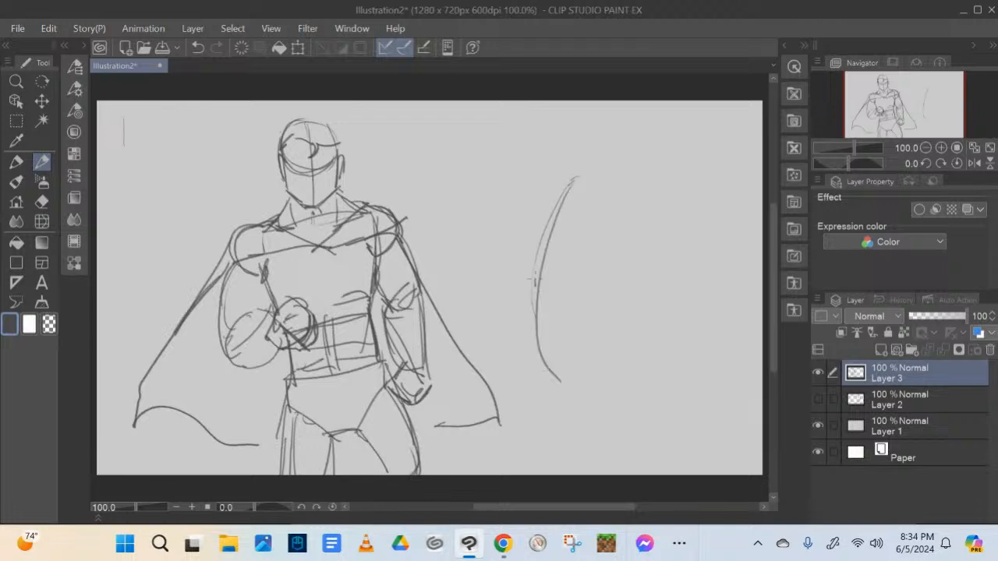
{"action": "left_click_drag", "start_coordinate": [536, 234], "coordinate": [540, 401]}
{"action": "mouse_move", "coordinate": [576, 175]}
{"action": "left_mouse_down"}
{"action": "mouse_move", "coordinate": [624, 201]}
{"action": "mouse_move", "coordinate": [610, 247]}
{"action": "mouse_move", "coordinate": [536, 332]}
{"action": "mouse_move", "coordinate": [625, 204]}
{"action": "left_mouse_up"}
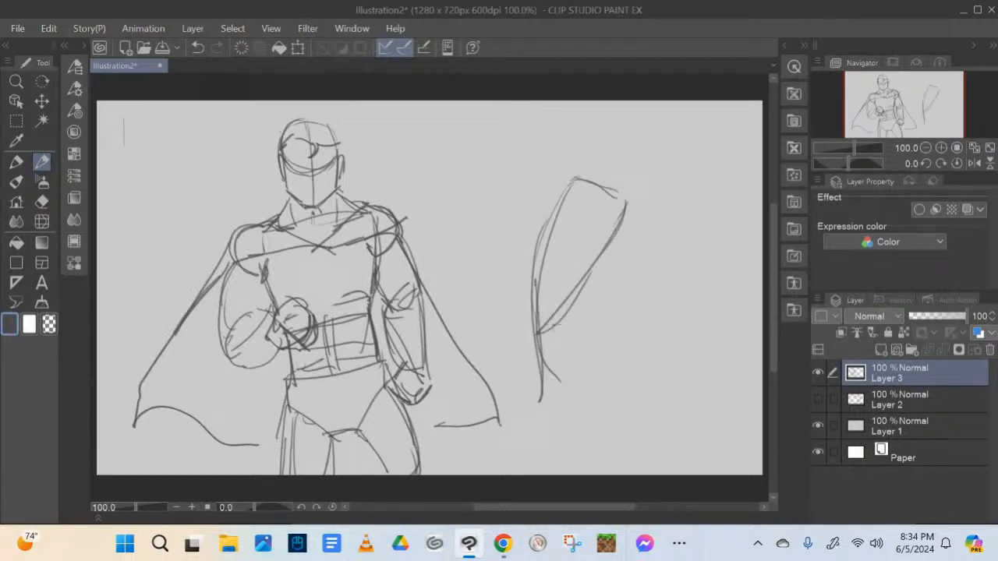
{"action": "mouse_move", "coordinate": [563, 318]}
{"action": "left_mouse_down"}
{"action": "mouse_move", "coordinate": [579, 357]}
{"action": "mouse_move", "coordinate": [575, 382]}
{"action": "mouse_move", "coordinate": [555, 382]}
{"action": "left_mouse_up"}
Add an oval shoulder to the hunched figure with a thin arm reaching down and forward to a hand
{"action": "mouse_move", "coordinate": [601, 195]}
{"action": "left_mouse_down"}
{"action": "mouse_move", "coordinate": [594, 245]}
{"action": "mouse_move", "coordinate": [614, 241]}
{"action": "mouse_move", "coordinate": [620, 195]}
{"action": "left_mouse_up"}
{"action": "left_click_drag", "start_coordinate": [594, 246], "coordinate": [628, 290]}
{"action": "left_click_drag", "start_coordinate": [618, 242], "coordinate": [625, 304]}
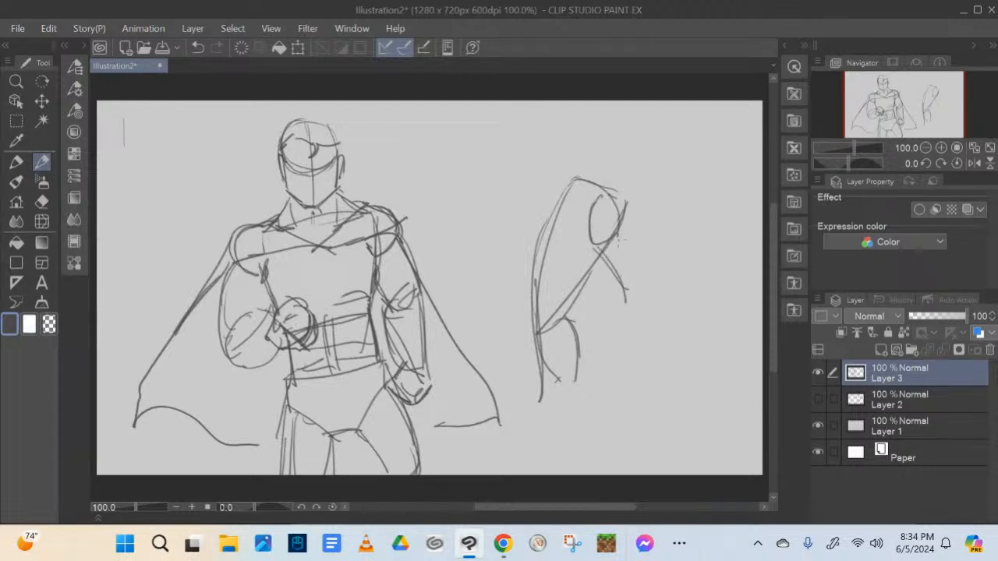
{"action": "mouse_move", "coordinate": [616, 222]}
{"action": "left_mouse_down"}
{"action": "mouse_move", "coordinate": [629, 283]}
{"action": "mouse_move", "coordinate": [636, 273]}
{"action": "mouse_move", "coordinate": [647, 300]}
{"action": "mouse_move", "coordinate": [626, 302]}
{"action": "mouse_move", "coordinate": [674, 298]}
{"action": "left_mouse_up"}
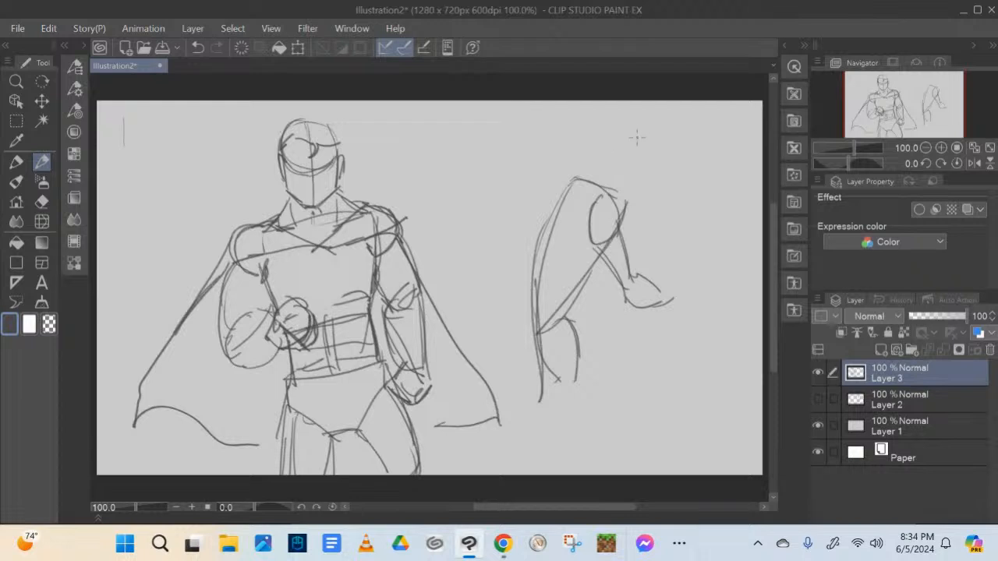
Sketch a large forward-leaning head and a short neck on the hunched figure
{"action": "mouse_move", "coordinate": [621, 128]}
{"action": "left_mouse_down"}
{"action": "mouse_move", "coordinate": [601, 181]}
{"action": "mouse_move", "coordinate": [611, 139]}
{"action": "mouse_move", "coordinate": [609, 190]}
{"action": "mouse_move", "coordinate": [623, 201]}
{"action": "mouse_move", "coordinate": [668, 169]}
{"action": "left_mouse_up"}
{"action": "mouse_move", "coordinate": [596, 159]}
{"action": "left_mouse_down"}
{"action": "mouse_move", "coordinate": [583, 181]}
{"action": "mouse_move", "coordinate": [619, 117]}
{"action": "left_mouse_up"}
{"action": "mouse_move", "coordinate": [608, 132]}
{"action": "left_mouse_down"}
{"action": "mouse_move", "coordinate": [640, 111]}
{"action": "mouse_move", "coordinate": [620, 118]}
{"action": "mouse_move", "coordinate": [667, 153]}
{"action": "left_mouse_up"}
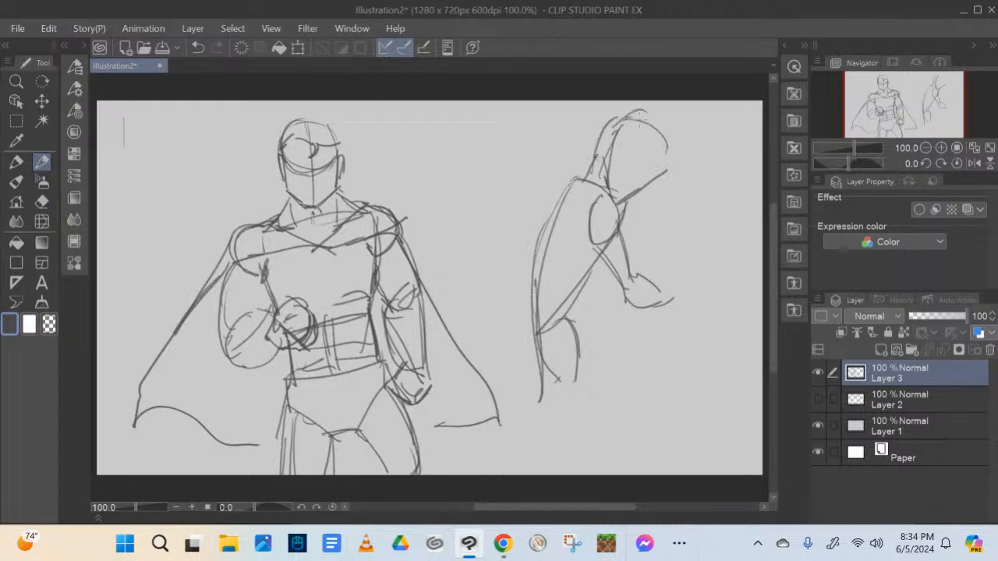
{"action": "left_click_drag", "start_coordinate": [632, 117], "coordinate": [661, 173]}
{"action": "left_click_drag", "start_coordinate": [673, 135], "coordinate": [655, 176]}
{"action": "left_click_drag", "start_coordinate": [630, 117], "coordinate": [658, 154]}
{"action": "left_click_drag", "start_coordinate": [606, 174], "coordinate": [620, 204]}
{"action": "mouse_move", "coordinate": [605, 179]}
{"action": "left_mouse_down"}
{"action": "mouse_move", "coordinate": [620, 206]}
{"action": "mouse_move", "coordinate": [659, 183]}
{"action": "mouse_move", "coordinate": [669, 149]}
{"action": "left_mouse_up"}
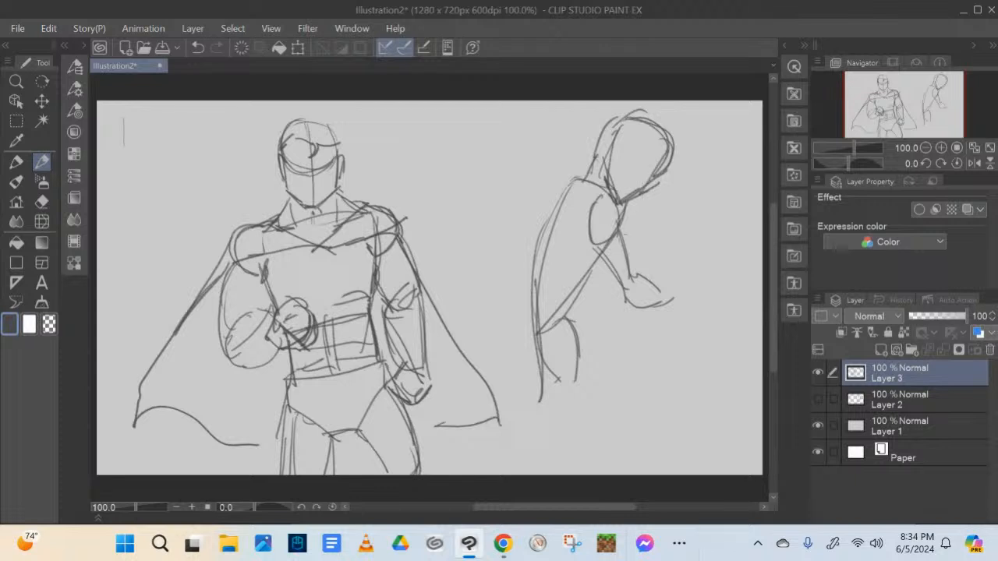
Reinforce the hunched figure's shoulder and belly line, and draw both legs bent at the knees
{"action": "mouse_move", "coordinate": [607, 192]}
{"action": "left_mouse_down"}
{"action": "mouse_move", "coordinate": [601, 247]}
{"action": "mouse_move", "coordinate": [566, 310]}
{"action": "left_mouse_up"}
{"action": "mouse_move", "coordinate": [589, 274]}
{"action": "left_mouse_down"}
{"action": "mouse_move", "coordinate": [550, 332]}
{"action": "mouse_move", "coordinate": [582, 343]}
{"action": "mouse_move", "coordinate": [621, 421]}
{"action": "left_mouse_up"}
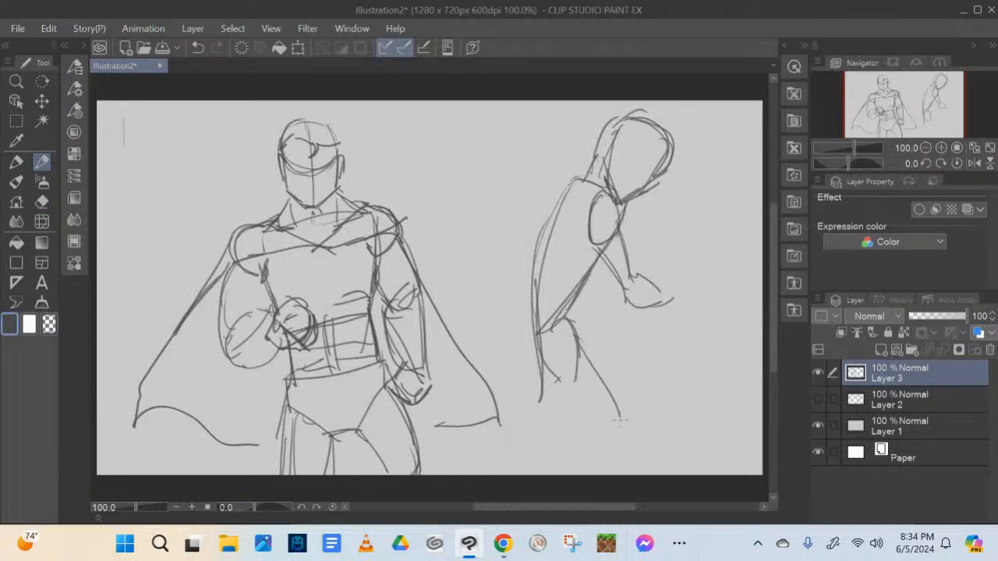
{"action": "mouse_move", "coordinate": [545, 365]}
{"action": "left_mouse_down"}
{"action": "mouse_move", "coordinate": [613, 430]}
{"action": "mouse_move", "coordinate": [566, 471]}
{"action": "left_mouse_up"}
{"action": "mouse_move", "coordinate": [604, 427]}
{"action": "left_mouse_down"}
{"action": "mouse_move", "coordinate": [586, 445]}
{"action": "mouse_move", "coordinate": [621, 421]}
{"action": "mouse_move", "coordinate": [611, 474]}
{"action": "left_mouse_up"}
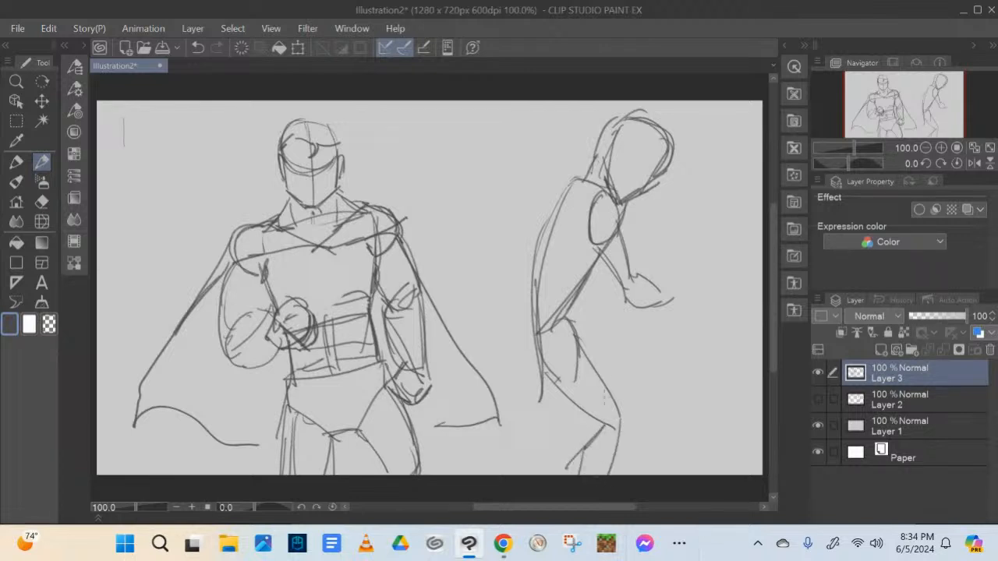
{"action": "left_click_drag", "start_coordinate": [572, 317], "coordinate": [582, 343]}
{"action": "mouse_move", "coordinate": [552, 379]}
{"action": "left_mouse_down"}
{"action": "mouse_move", "coordinate": [575, 438]}
{"action": "mouse_move", "coordinate": [535, 474]}
{"action": "left_mouse_up"}
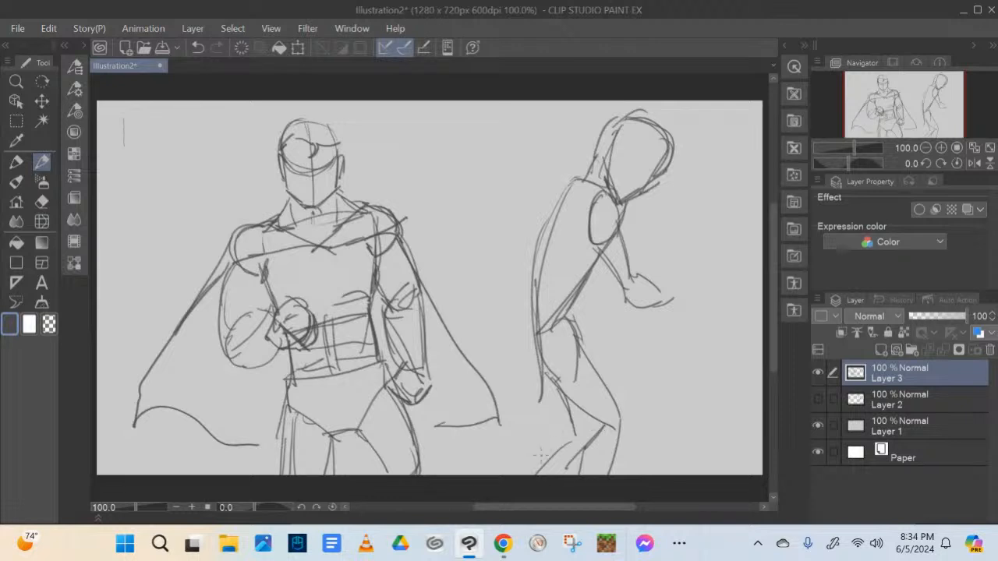
{"action": "left_click_drag", "start_coordinate": [569, 433], "coordinate": [524, 474]}
Strengthen the hunched figure's arched back and the curve of its buttocks
{"action": "mouse_move", "coordinate": [576, 186]}
{"action": "left_mouse_down"}
{"action": "mouse_move", "coordinate": [524, 277]}
{"action": "mouse_move", "coordinate": [554, 201]}
{"action": "mouse_move", "coordinate": [529, 360]}
{"action": "left_mouse_up"}
{"action": "left_click_drag", "start_coordinate": [534, 318], "coordinate": [528, 356]}
{"action": "left_click_drag", "start_coordinate": [530, 342], "coordinate": [552, 387]}
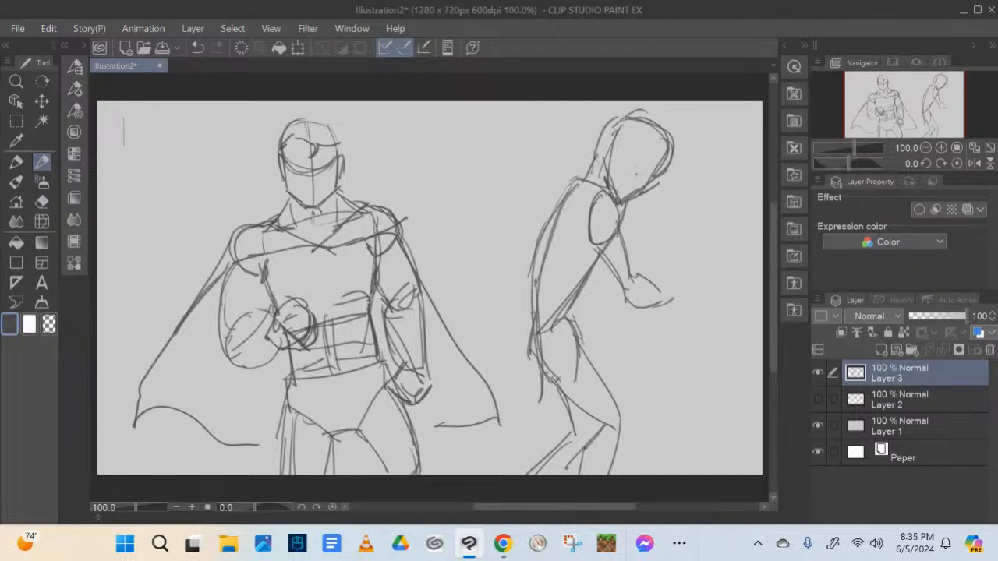
Erase the hunched figure's head and set the Hard eraser's brush size to 30
{"action": "key", "text": "e"}
{"action": "mouse_move", "coordinate": [663, 133]}
{"action": "left_mouse_down"}
{"action": "mouse_move", "coordinate": [630, 157]}
{"action": "mouse_move", "coordinate": [641, 148]}
{"action": "mouse_move", "coordinate": [661, 166]}
{"action": "mouse_move", "coordinate": [610, 179]}
{"action": "left_mouse_up"}
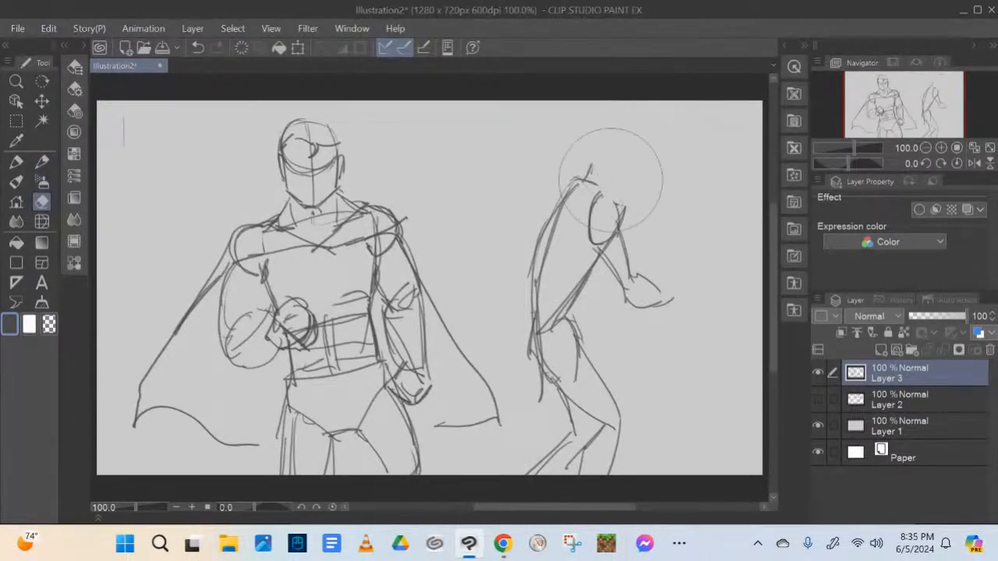
{"action": "left_click", "coordinate": [83, 45]}
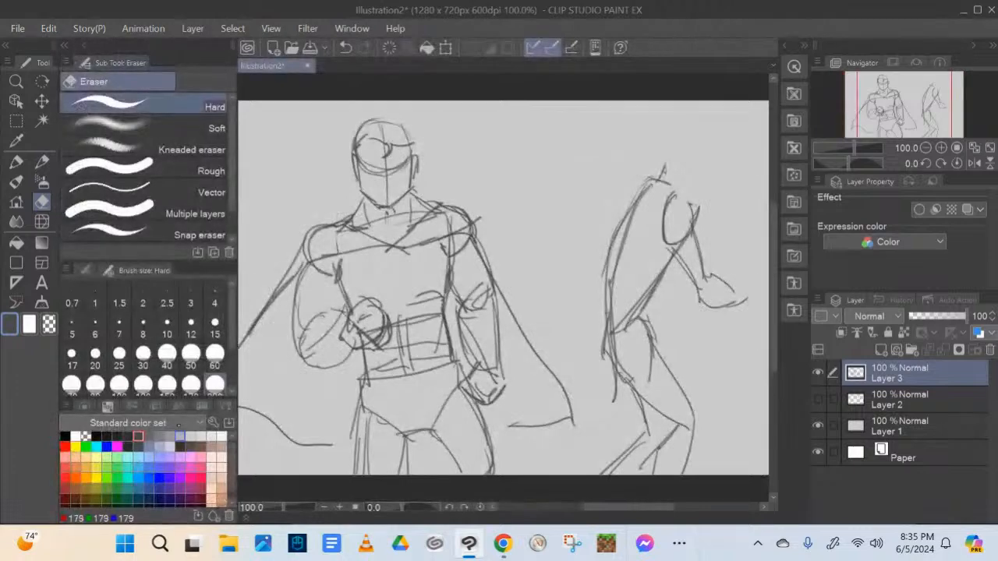
{"action": "left_click", "coordinate": [142, 356]}
{"action": "left_click", "coordinate": [84, 45]}
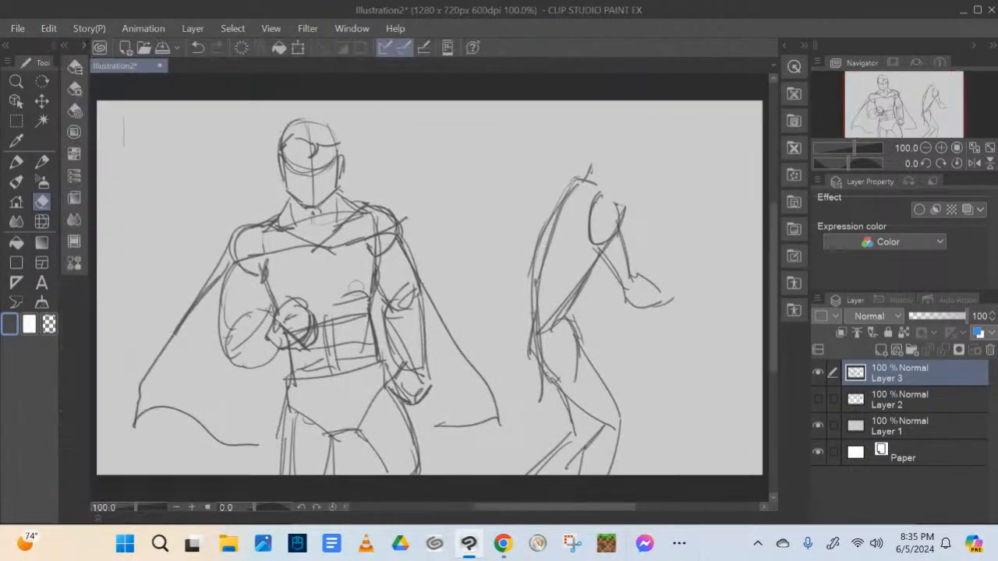
Redraw the hunched figure's head with a narrow angular face, an ear and spiky hair
{"action": "left_click", "coordinate": [43, 162]}
{"action": "mouse_move", "coordinate": [611, 132]}
{"action": "left_mouse_down"}
{"action": "mouse_move", "coordinate": [601, 198]}
{"action": "mouse_move", "coordinate": [616, 208]}
{"action": "mouse_move", "coordinate": [647, 167]}
{"action": "mouse_move", "coordinate": [652, 129]}
{"action": "mouse_move", "coordinate": [601, 131]}
{"action": "mouse_move", "coordinate": [641, 152]}
{"action": "mouse_move", "coordinate": [592, 148]}
{"action": "mouse_move", "coordinate": [588, 177]}
{"action": "mouse_move", "coordinate": [601, 169]}
{"action": "mouse_move", "coordinate": [624, 104]}
{"action": "mouse_move", "coordinate": [675, 120]}
{"action": "mouse_move", "coordinate": [657, 137]}
{"action": "left_mouse_up"}
{"action": "mouse_move", "coordinate": [668, 133]}
{"action": "left_mouse_down"}
{"action": "mouse_move", "coordinate": [650, 145]}
{"action": "mouse_move", "coordinate": [612, 138]}
{"action": "left_mouse_up"}
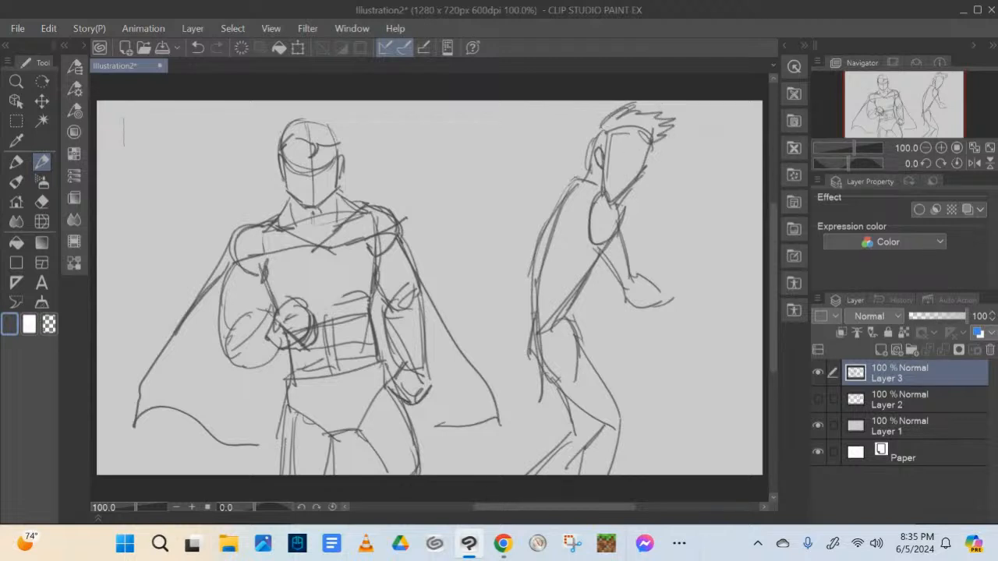
Draw the hunched figure's bent forearms and outstretched hand, and strengthen the caped hero's upper abdominal line
{"action": "mouse_move", "coordinate": [623, 220]}
{"action": "left_mouse_down"}
{"action": "mouse_move", "coordinate": [632, 278]}
{"action": "mouse_move", "coordinate": [592, 275]}
{"action": "mouse_move", "coordinate": [598, 297]}
{"action": "left_mouse_up"}
{"action": "mouse_move", "coordinate": [595, 260]}
{"action": "left_mouse_down"}
{"action": "mouse_move", "coordinate": [608, 300]}
{"action": "mouse_move", "coordinate": [624, 294]}
{"action": "mouse_move", "coordinate": [611, 310]}
{"action": "mouse_move", "coordinate": [644, 308]}
{"action": "mouse_move", "coordinate": [674, 277]}
{"action": "mouse_move", "coordinate": [689, 288]}
{"action": "mouse_move", "coordinate": [667, 309]}
{"action": "left_mouse_up"}
{"action": "left_click_drag", "start_coordinate": [614, 197], "coordinate": [622, 214]}
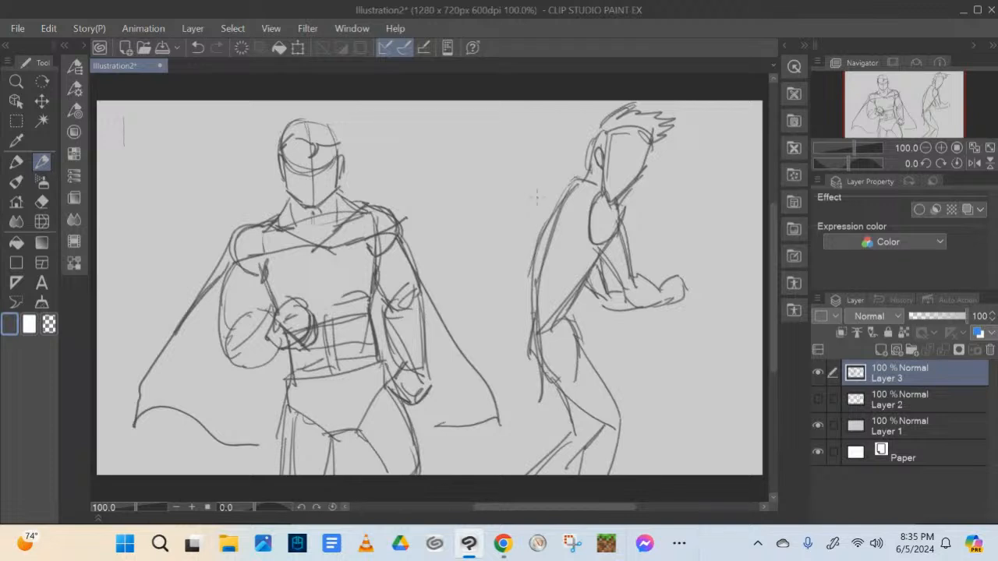
{"action": "left_click_drag", "start_coordinate": [315, 321], "coordinate": [370, 302]}
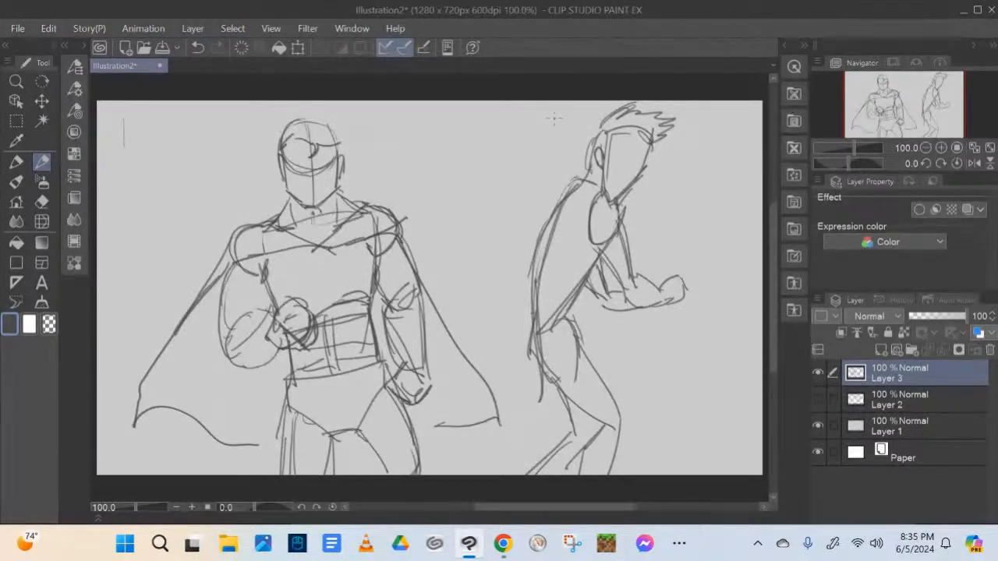
Draw a downward arrow above the hunched figure's back, and add strokes to its hairline and waist
{"action": "left_click_drag", "start_coordinate": [554, 118], "coordinate": [555, 159]}
{"action": "mouse_move", "coordinate": [546, 153]}
{"action": "left_mouse_down"}
{"action": "mouse_move", "coordinate": [551, 161]}
{"action": "mouse_move", "coordinate": [575, 137]}
{"action": "left_mouse_up"}
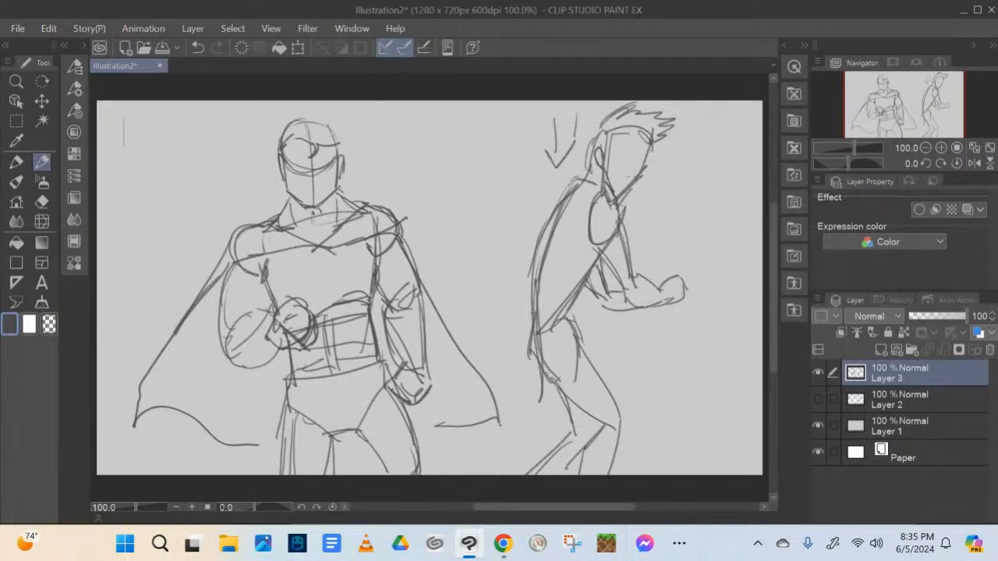
{"action": "left_click_drag", "start_coordinate": [621, 138], "coordinate": [665, 146]}
{"action": "left_click_drag", "start_coordinate": [579, 287], "coordinate": [563, 328]}
Handwrite the label "Supes" beside the caped hero's head and "Shane Madej" beside the hunched figure
{"action": "left_click_drag", "start_coordinate": [201, 158], "coordinate": [225, 165]}
{"action": "mouse_move", "coordinate": [193, 136]}
{"action": "left_mouse_down"}
{"action": "mouse_move", "coordinate": [170, 166]}
{"action": "mouse_move", "coordinate": [215, 160]}
{"action": "mouse_move", "coordinate": [237, 128]}
{"action": "left_mouse_up"}
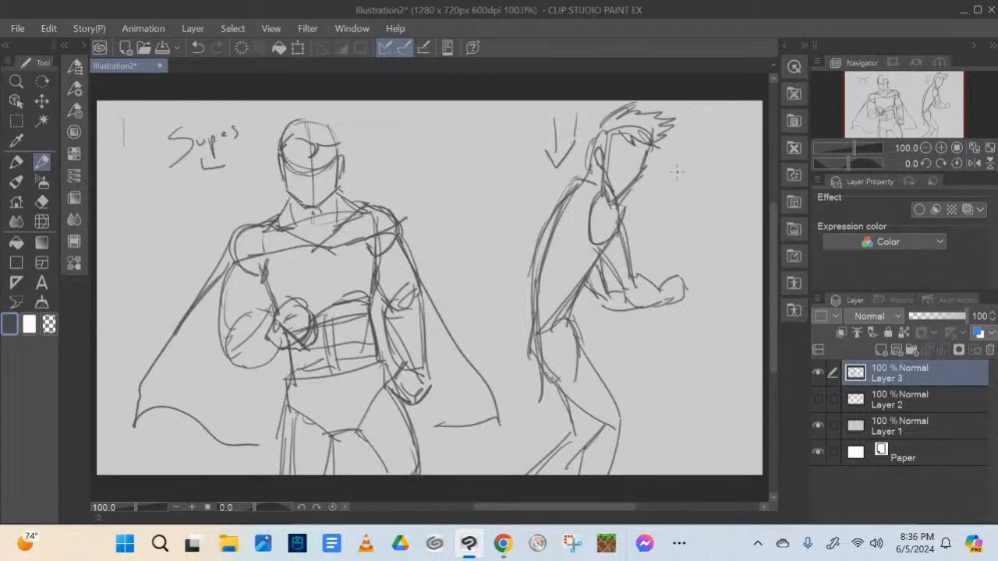
{"action": "mouse_move", "coordinate": [677, 173]}
{"action": "left_mouse_down"}
{"action": "mouse_move", "coordinate": [668, 195]}
{"action": "mouse_move", "coordinate": [725, 185]}
{"action": "left_mouse_up"}
{"action": "mouse_move", "coordinate": [676, 222]}
{"action": "left_mouse_down"}
{"action": "mouse_move", "coordinate": [689, 205]}
{"action": "mouse_move", "coordinate": [691, 220]}
{"action": "left_mouse_up"}
{"action": "mouse_move", "coordinate": [698, 210]}
{"action": "left_mouse_down"}
{"action": "mouse_move", "coordinate": [687, 221]}
{"action": "mouse_move", "coordinate": [717, 212]}
{"action": "left_mouse_up"}
{"action": "left_click_drag", "start_coordinate": [722, 215], "coordinate": [713, 232]}
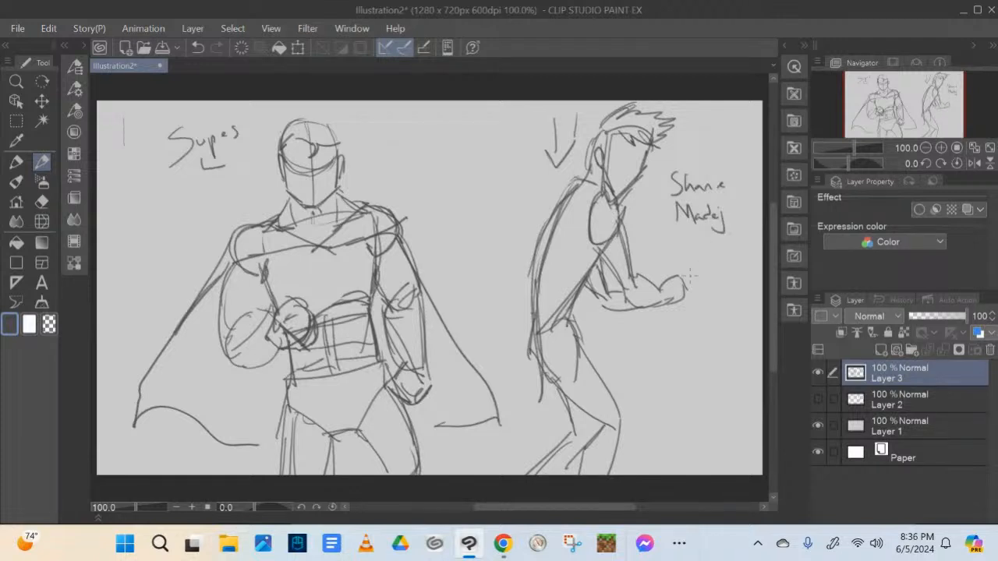
Reinforce the hunched figure's thigh and lower leg lines, and add guidelines across its face
{"action": "mouse_move", "coordinate": [601, 259]}
{"action": "left_mouse_down"}
{"action": "mouse_move", "coordinate": [576, 332]}
{"action": "mouse_move", "coordinate": [608, 385]}
{"action": "left_mouse_up"}
{"action": "left_click_drag", "start_coordinate": [583, 341], "coordinate": [611, 404]}
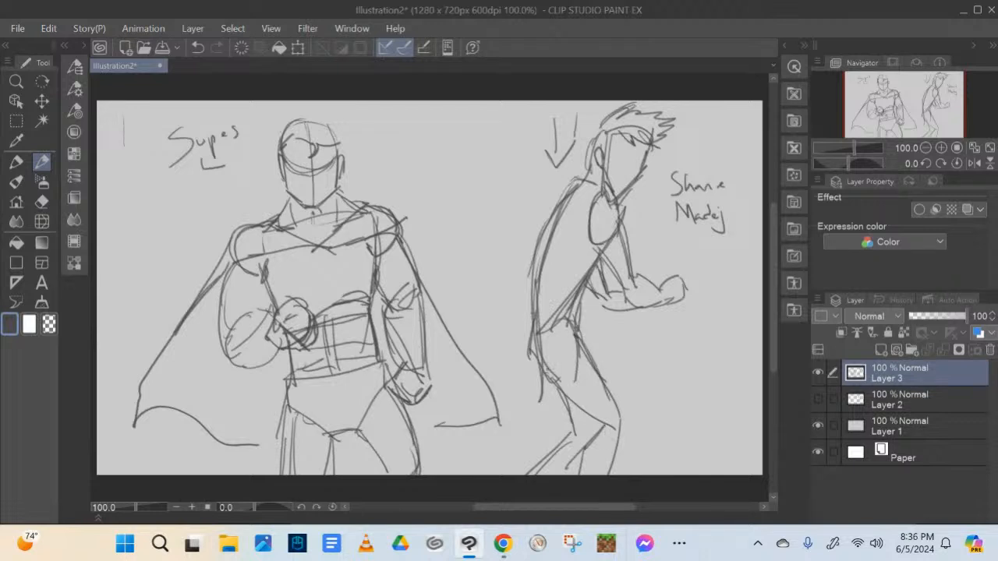
{"action": "mouse_move", "coordinate": [558, 379]}
{"action": "left_mouse_down"}
{"action": "mouse_move", "coordinate": [601, 427]}
{"action": "mouse_move", "coordinate": [585, 441]}
{"action": "left_mouse_up"}
{"action": "left_click_drag", "start_coordinate": [588, 437], "coordinate": [583, 473]}
{"action": "mouse_move", "coordinate": [636, 138]}
{"action": "left_mouse_down"}
{"action": "mouse_move", "coordinate": [612, 204]}
{"action": "mouse_move", "coordinate": [623, 156]}
{"action": "left_mouse_up"}
{"action": "mouse_move", "coordinate": [628, 159]}
{"action": "left_mouse_down"}
{"action": "mouse_move", "coordinate": [639, 160]}
{"action": "mouse_move", "coordinate": [615, 218]}
{"action": "left_mouse_up"}
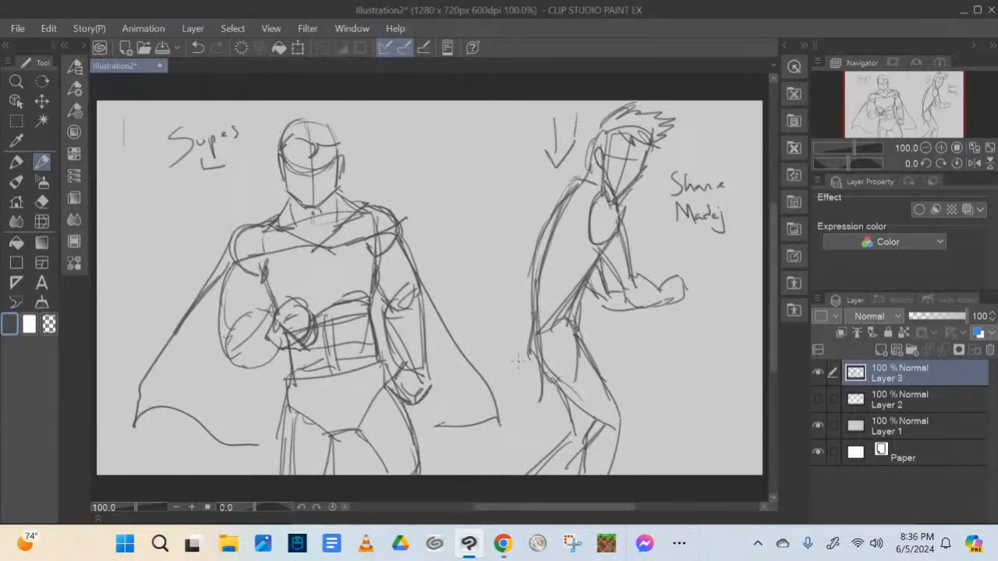
Erase the handwritten name beside the hunched figure and hide Layer 3
{"action": "key", "text": "e"}
{"action": "mouse_move", "coordinate": [701, 173]}
{"action": "left_mouse_down"}
{"action": "mouse_move", "coordinate": [678, 195]}
{"action": "mouse_move", "coordinate": [672, 229]}
{"action": "mouse_move", "coordinate": [722, 176]}
{"action": "mouse_move", "coordinate": [727, 205]}
{"action": "mouse_move", "coordinate": [710, 228]}
{"action": "left_mouse_up"}
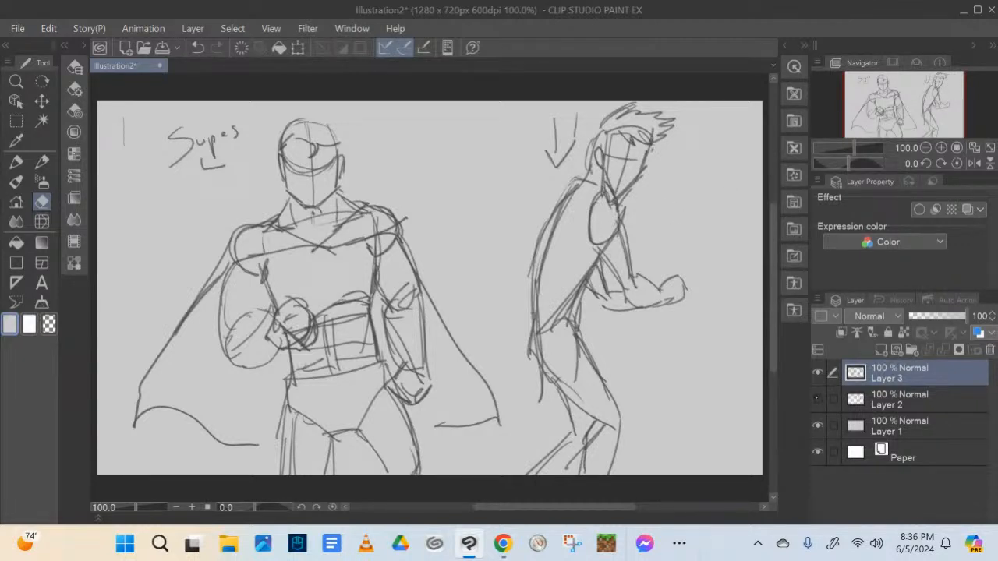
{"action": "left_click", "coordinate": [817, 372]}
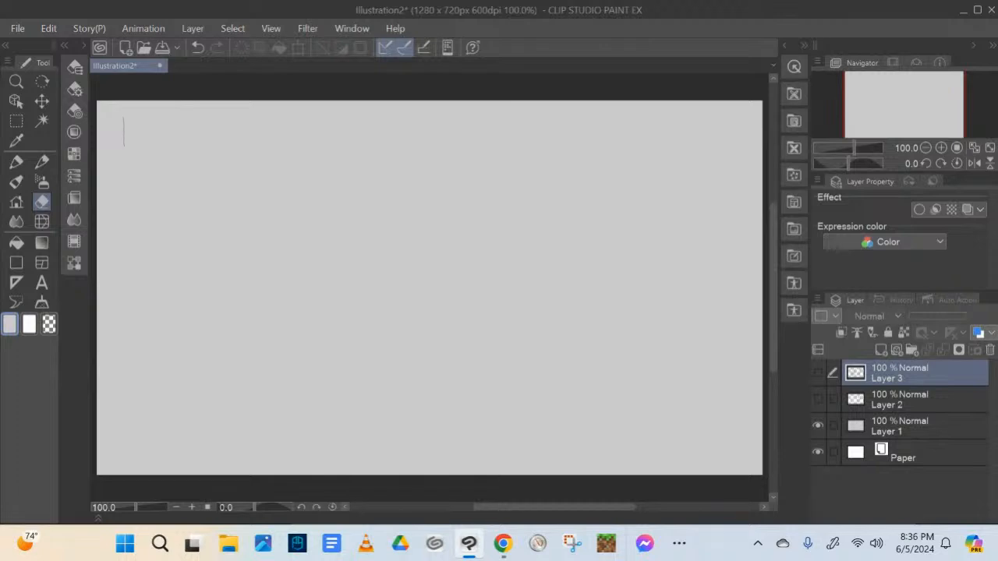
Add a new layer above Layer 3 and set the Mechanical pencil's color to dark gray
{"action": "left_click", "coordinate": [881, 349]}
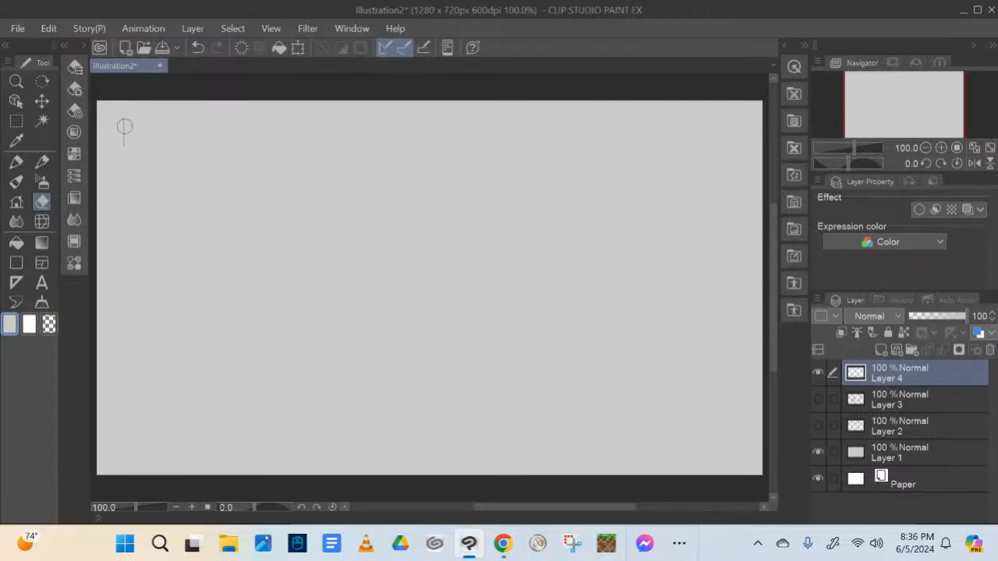
{"action": "key", "text": "p"}
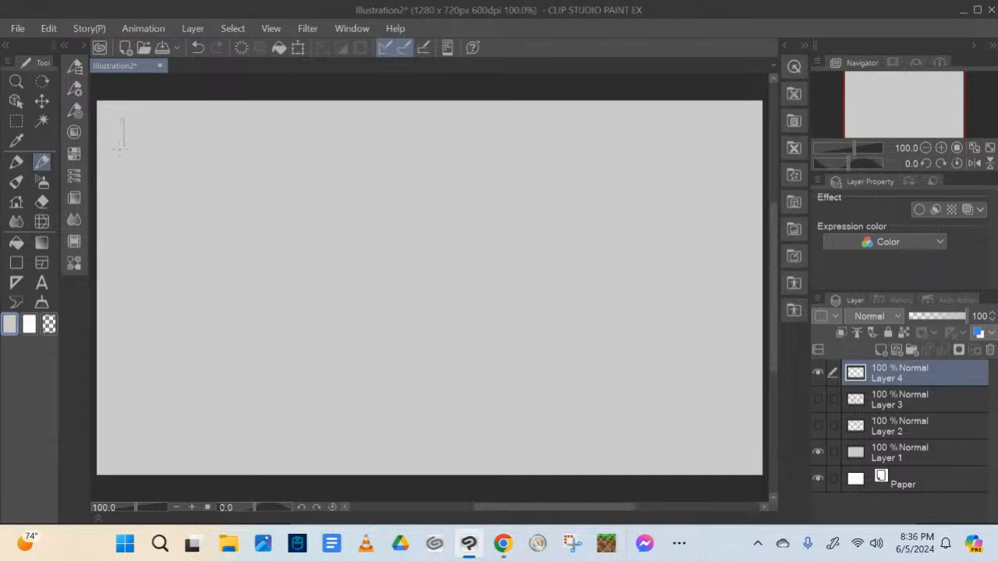
{"action": "left_click", "coordinate": [84, 45]}
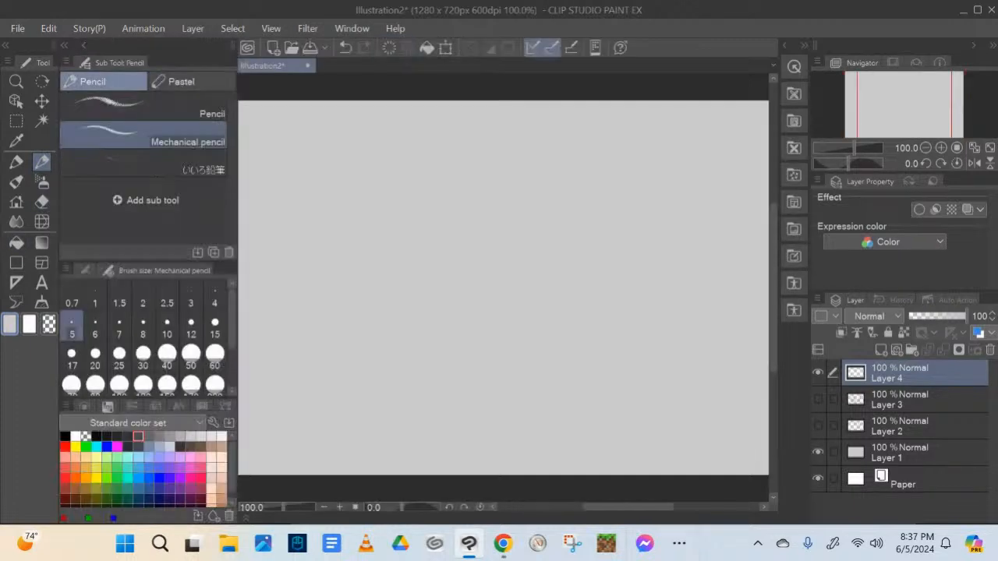
{"action": "left_click", "coordinate": [139, 438]}
{"action": "left_click", "coordinate": [84, 45]}
Handwrite the heading "Expectations" in the canvas's upper left corner and underline it
{"action": "mouse_move", "coordinate": [124, 117]}
{"action": "left_mouse_down"}
{"action": "mouse_move", "coordinate": [123, 157]}
{"action": "mouse_move", "coordinate": [157, 157]}
{"action": "mouse_move", "coordinate": [139, 117]}
{"action": "mouse_move", "coordinate": [156, 115]}
{"action": "mouse_move", "coordinate": [170, 154]}
{"action": "mouse_move", "coordinate": [158, 155]}
{"action": "mouse_move", "coordinate": [179, 159]}
{"action": "mouse_move", "coordinate": [178, 176]}
{"action": "left_mouse_up"}
{"action": "mouse_move", "coordinate": [179, 134]}
{"action": "left_mouse_down"}
{"action": "mouse_move", "coordinate": [179, 150]}
{"action": "mouse_move", "coordinate": [232, 153]}
{"action": "left_mouse_up"}
{"action": "mouse_move", "coordinate": [244, 117]}
{"action": "left_mouse_down"}
{"action": "mouse_move", "coordinate": [242, 154]}
{"action": "mouse_move", "coordinate": [253, 140]}
{"action": "mouse_move", "coordinate": [273, 153]}
{"action": "left_mouse_up"}
{"action": "mouse_move", "coordinate": [267, 139]}
{"action": "left_mouse_down"}
{"action": "mouse_move", "coordinate": [285, 139]}
{"action": "mouse_move", "coordinate": [288, 154]}
{"action": "mouse_move", "coordinate": [297, 145]}
{"action": "left_mouse_up"}
{"action": "left_click_drag", "start_coordinate": [303, 142], "coordinate": [315, 155]}
{"action": "left_click_drag", "start_coordinate": [116, 168], "coordinate": [305, 156]}
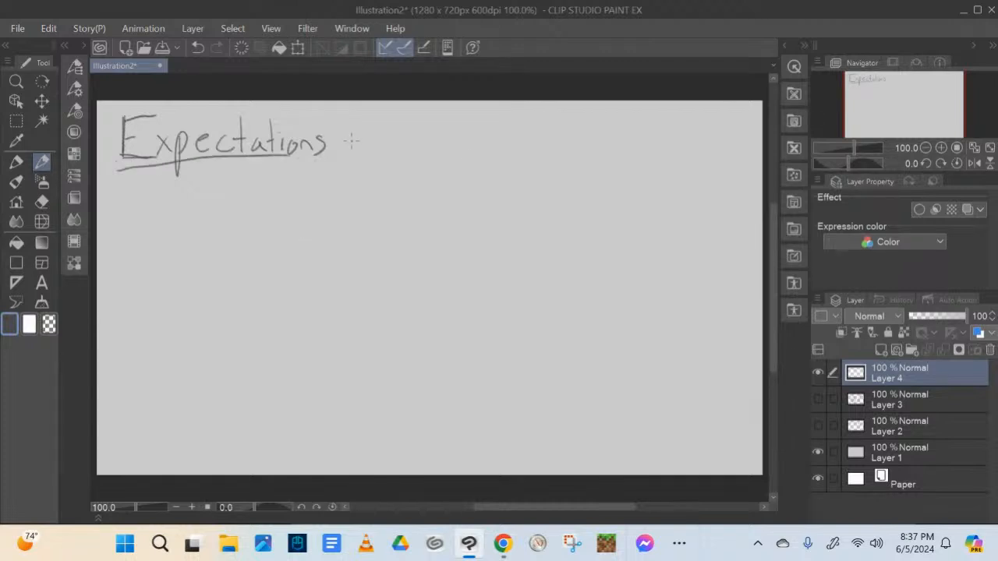
Draw a double arrow after the heading, leading to the bracketed note "Play into or Subvert"
{"action": "left_click_drag", "start_coordinate": [350, 139], "coordinate": [371, 146]}
{"action": "mouse_move", "coordinate": [375, 132]}
{"action": "left_mouse_down"}
{"action": "mouse_move", "coordinate": [384, 144]}
{"action": "mouse_move", "coordinate": [377, 156]}
{"action": "left_mouse_up"}
{"action": "left_click_drag", "start_coordinate": [406, 115], "coordinate": [406, 134]}
{"action": "mouse_move", "coordinate": [406, 112]}
{"action": "left_mouse_down"}
{"action": "mouse_move", "coordinate": [407, 125]}
{"action": "mouse_move", "coordinate": [441, 132]}
{"action": "left_mouse_up"}
{"action": "mouse_move", "coordinate": [447, 124]}
{"action": "left_mouse_down"}
{"action": "mouse_move", "coordinate": [442, 145]}
{"action": "mouse_move", "coordinate": [496, 119]}
{"action": "left_mouse_up"}
{"action": "mouse_move", "coordinate": [504, 115]}
{"action": "left_mouse_down"}
{"action": "mouse_move", "coordinate": [457, 143]}
{"action": "mouse_move", "coordinate": [476, 142]}
{"action": "mouse_move", "coordinate": [425, 154]}
{"action": "mouse_move", "coordinate": [463, 165]}
{"action": "mouse_move", "coordinate": [458, 173]}
{"action": "mouse_move", "coordinate": [515, 156]}
{"action": "left_mouse_up"}
{"action": "left_click_drag", "start_coordinate": [396, 118], "coordinate": [422, 167]}
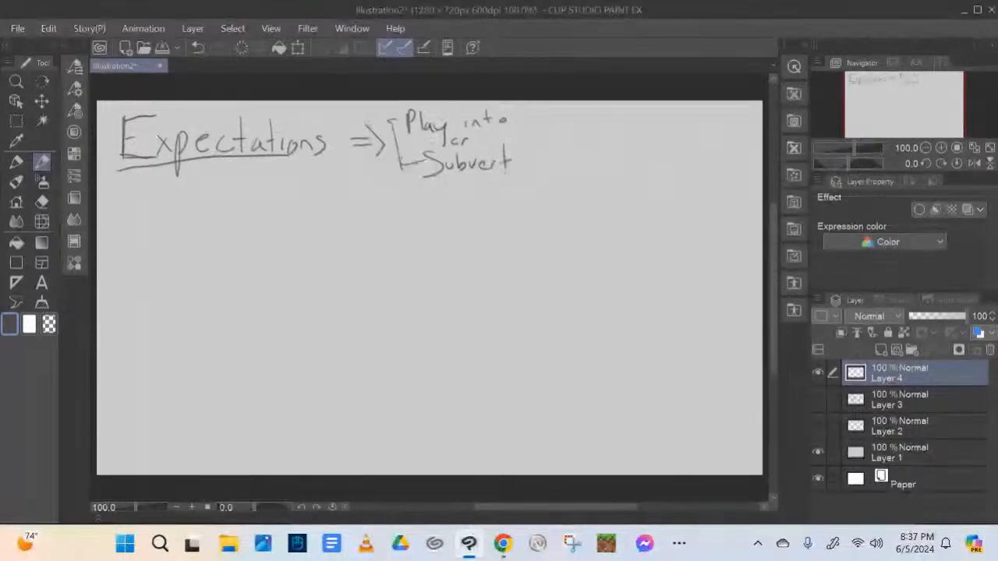
{"action": "mouse_move", "coordinate": [513, 117]}
{"action": "left_mouse_down"}
{"action": "mouse_move", "coordinate": [531, 144]}
{"action": "mouse_move", "coordinate": [510, 156]}
{"action": "left_mouse_up"}
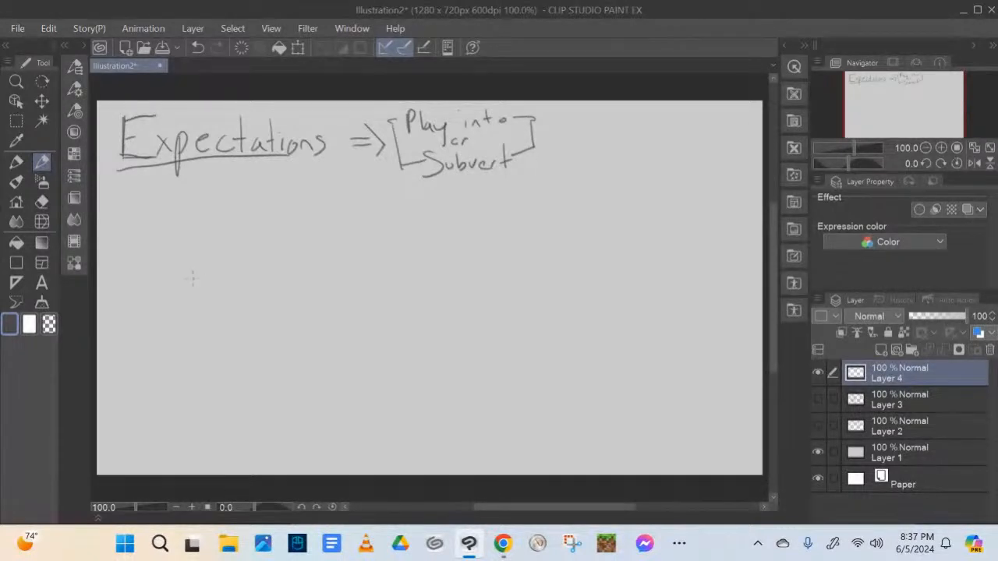
Sketch a short, rounded female figure below the heading with head, torso, full hips and both arms bent toward the waist
{"action": "left_click_drag", "start_coordinate": [207, 276], "coordinate": [212, 307]}
{"action": "mouse_move", "coordinate": [211, 251]}
{"action": "left_mouse_down"}
{"action": "mouse_move", "coordinate": [211, 280]}
{"action": "mouse_move", "coordinate": [215, 265]}
{"action": "mouse_move", "coordinate": [228, 291]}
{"action": "mouse_move", "coordinate": [238, 238]}
{"action": "mouse_move", "coordinate": [251, 261]}
{"action": "mouse_move", "coordinate": [206, 262]}
{"action": "mouse_move", "coordinate": [231, 286]}
{"action": "mouse_move", "coordinate": [228, 296]}
{"action": "mouse_move", "coordinate": [233, 288]}
{"action": "mouse_move", "coordinate": [204, 301]}
{"action": "mouse_move", "coordinate": [243, 289]}
{"action": "mouse_move", "coordinate": [245, 299]}
{"action": "mouse_move", "coordinate": [198, 326]}
{"action": "left_mouse_up"}
{"action": "mouse_move", "coordinate": [240, 294]}
{"action": "left_mouse_down"}
{"action": "mouse_move", "coordinate": [258, 314]}
{"action": "mouse_move", "coordinate": [210, 335]}
{"action": "mouse_move", "coordinate": [254, 321]}
{"action": "mouse_move", "coordinate": [217, 346]}
{"action": "mouse_move", "coordinate": [203, 378]}
{"action": "mouse_move", "coordinate": [213, 399]}
{"action": "left_mouse_up"}
{"action": "mouse_move", "coordinate": [251, 335]}
{"action": "left_mouse_down"}
{"action": "mouse_move", "coordinate": [259, 370]}
{"action": "mouse_move", "coordinate": [250, 394]}
{"action": "left_mouse_up"}
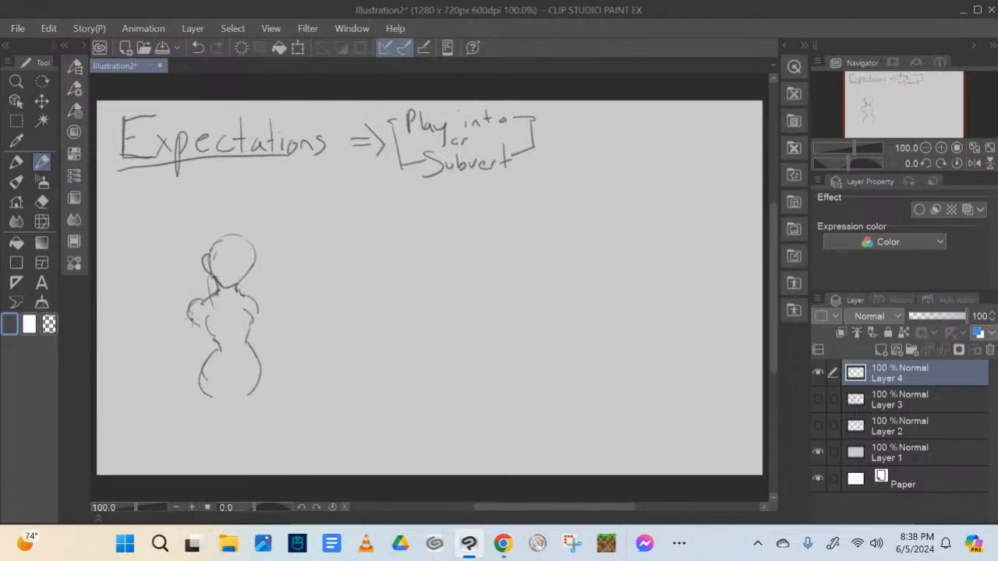
{"action": "left_click_drag", "start_coordinate": [191, 310], "coordinate": [178, 356]}
{"action": "mouse_move", "coordinate": [189, 311]}
{"action": "left_mouse_down"}
{"action": "mouse_move", "coordinate": [181, 354]}
{"action": "mouse_move", "coordinate": [265, 335]}
{"action": "mouse_move", "coordinate": [258, 317]}
{"action": "mouse_move", "coordinate": [256, 336]}
{"action": "mouse_move", "coordinate": [191, 313]}
{"action": "left_mouse_up"}
{"action": "mouse_move", "coordinate": [251, 301]}
{"action": "left_mouse_down"}
{"action": "mouse_move", "coordinate": [274, 343]}
{"action": "mouse_move", "coordinate": [255, 358]}
{"action": "mouse_move", "coordinate": [262, 343]}
{"action": "mouse_move", "coordinate": [251, 350]}
{"action": "mouse_move", "coordinate": [244, 332]}
{"action": "mouse_move", "coordinate": [249, 347]}
{"action": "left_mouse_up"}
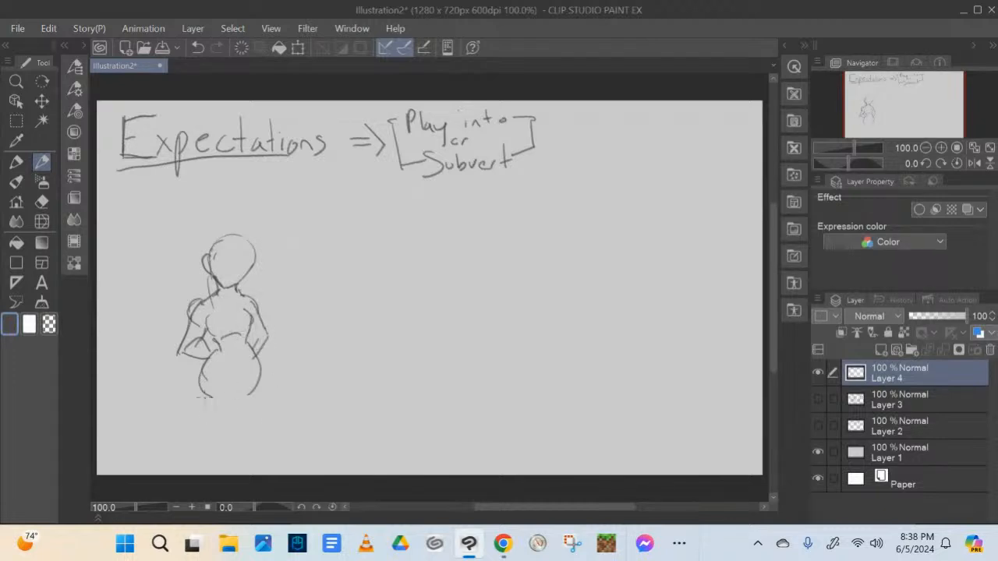
Draw the short figure's legs and feet, and add a flared knee-length skirt
{"action": "left_click_drag", "start_coordinate": [203, 398], "coordinate": [237, 430]}
{"action": "mouse_move", "coordinate": [234, 382]}
{"action": "left_mouse_down"}
{"action": "mouse_move", "coordinate": [240, 427]}
{"action": "mouse_move", "coordinate": [236, 420]}
{"action": "mouse_move", "coordinate": [231, 436]}
{"action": "mouse_move", "coordinate": [222, 433]}
{"action": "mouse_move", "coordinate": [216, 416]}
{"action": "mouse_move", "coordinate": [214, 439]}
{"action": "mouse_move", "coordinate": [212, 424]}
{"action": "mouse_move", "coordinate": [236, 447]}
{"action": "left_mouse_up"}
{"action": "left_click_drag", "start_coordinate": [238, 444], "coordinate": [222, 467]}
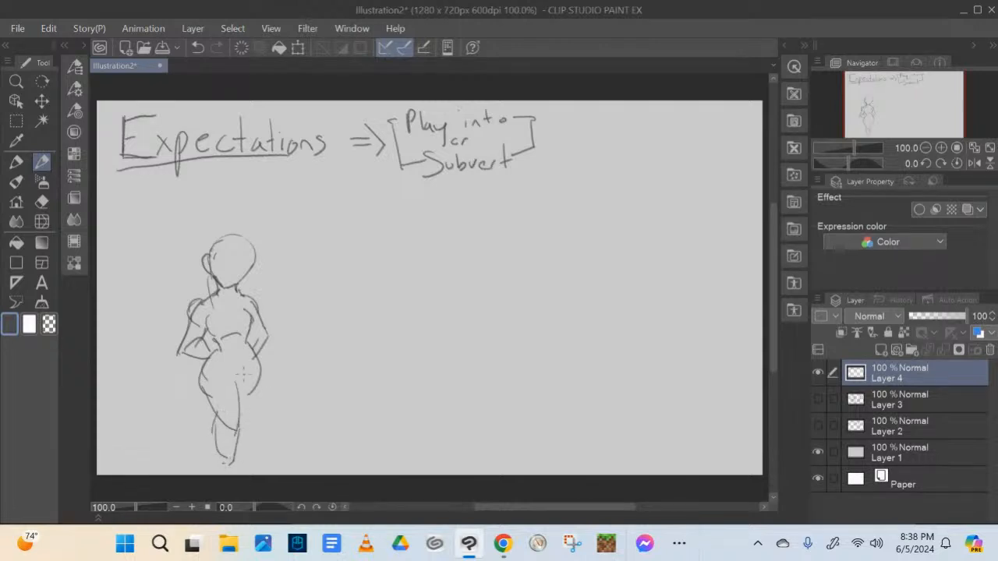
{"action": "mouse_move", "coordinate": [227, 372]}
{"action": "left_mouse_down"}
{"action": "mouse_move", "coordinate": [254, 417]}
{"action": "mouse_move", "coordinate": [265, 372]}
{"action": "mouse_move", "coordinate": [266, 396]}
{"action": "mouse_move", "coordinate": [249, 422]}
{"action": "mouse_move", "coordinate": [270, 424]}
{"action": "mouse_move", "coordinate": [257, 419]}
{"action": "mouse_move", "coordinate": [231, 468]}
{"action": "mouse_move", "coordinate": [209, 480]}
{"action": "mouse_move", "coordinate": [273, 468]}
{"action": "mouse_move", "coordinate": [238, 474]}
{"action": "left_mouse_up"}
{"action": "mouse_move", "coordinate": [227, 364]}
{"action": "left_mouse_down"}
{"action": "mouse_move", "coordinate": [235, 380]}
{"action": "mouse_move", "coordinate": [250, 381]}
{"action": "mouse_move", "coordinate": [194, 414]}
{"action": "mouse_move", "coordinate": [272, 399]}
{"action": "left_mouse_up"}
{"action": "left_click_drag", "start_coordinate": [253, 350], "coordinate": [273, 401]}
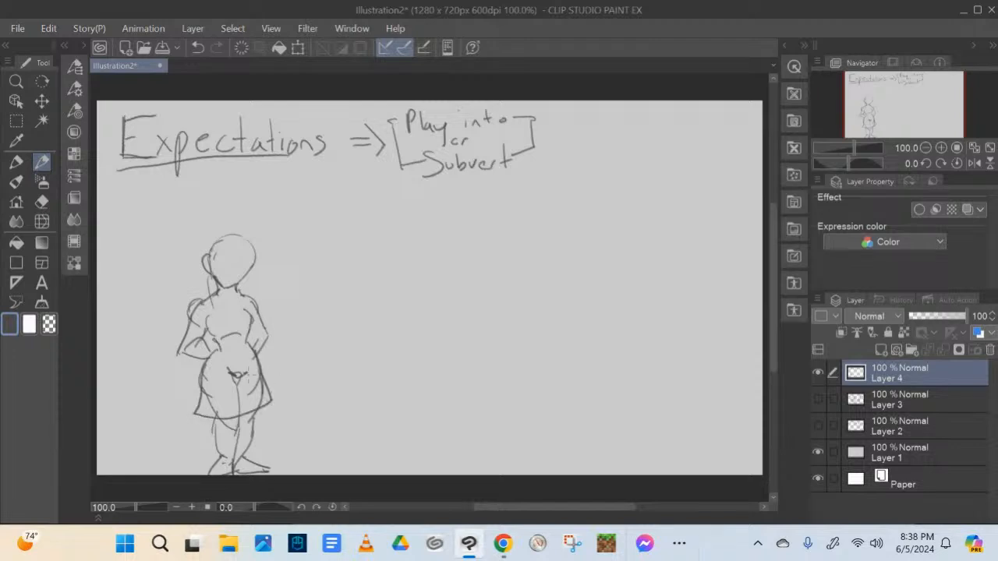
Add a waistline, a round neckline and short sleeve cuffs to the short figure's top
{"action": "mouse_move", "coordinate": [212, 360]}
{"action": "left_mouse_down"}
{"action": "mouse_move", "coordinate": [261, 346]}
{"action": "mouse_move", "coordinate": [241, 358]}
{"action": "left_mouse_up"}
{"action": "key", "text": "ctrl+z"}
{"action": "mouse_move", "coordinate": [192, 320]}
{"action": "left_mouse_down"}
{"action": "mouse_move", "coordinate": [184, 338]}
{"action": "mouse_move", "coordinate": [208, 338]}
{"action": "mouse_move", "coordinate": [191, 314]}
{"action": "mouse_move", "coordinate": [225, 312]}
{"action": "mouse_move", "coordinate": [245, 296]}
{"action": "mouse_move", "coordinate": [269, 324]}
{"action": "left_mouse_up"}
{"action": "key", "text": "ctrl+z"}
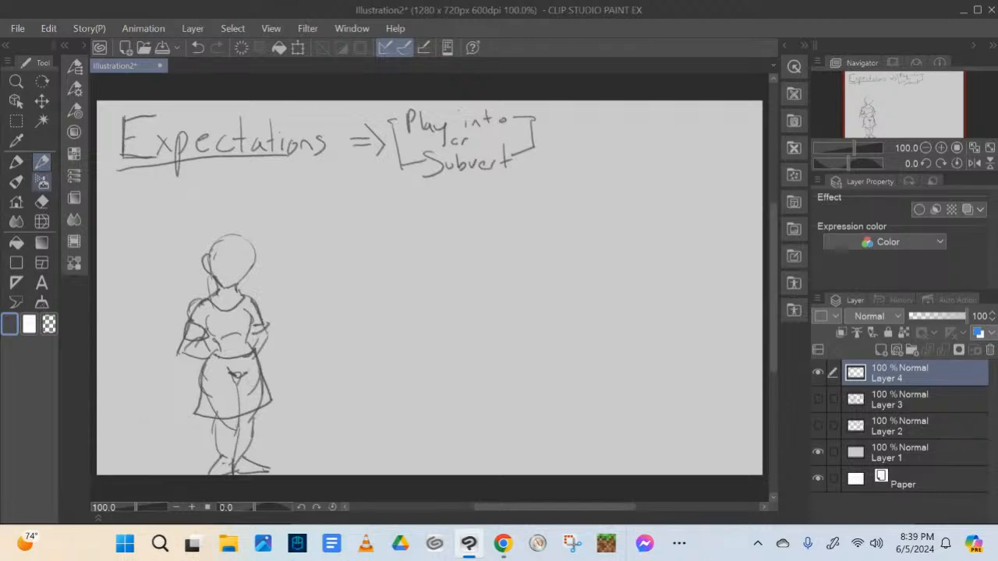
Erase the leg and hip construction lines inside the short figure's skirt and restore the skirt's side edge
{"action": "key", "text": "e"}
{"action": "mouse_move", "coordinate": [241, 377]}
{"action": "left_mouse_down"}
{"action": "mouse_move", "coordinate": [230, 390]}
{"action": "mouse_move", "coordinate": [207, 390]}
{"action": "mouse_move", "coordinate": [209, 407]}
{"action": "left_mouse_up"}
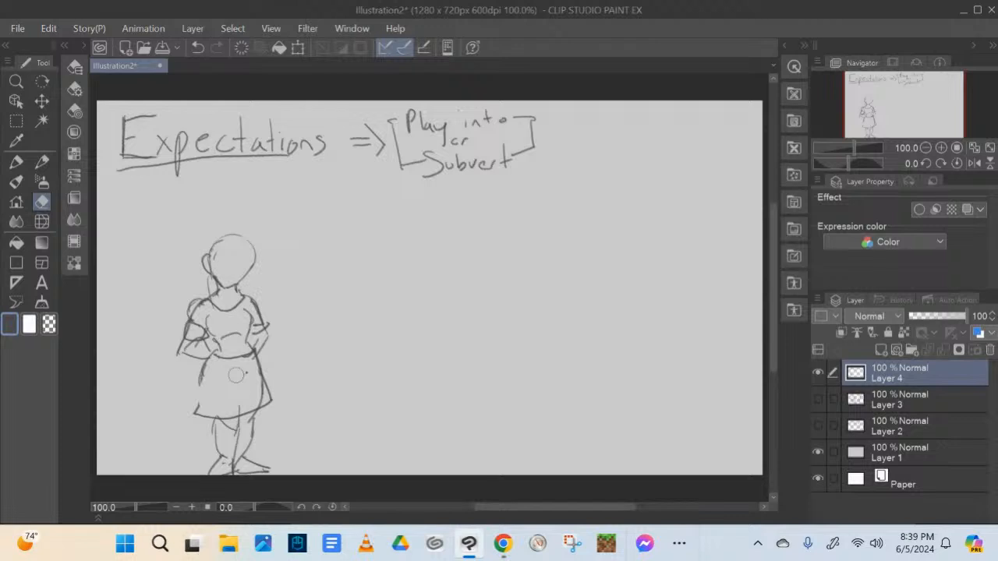
{"action": "key", "text": "p"}
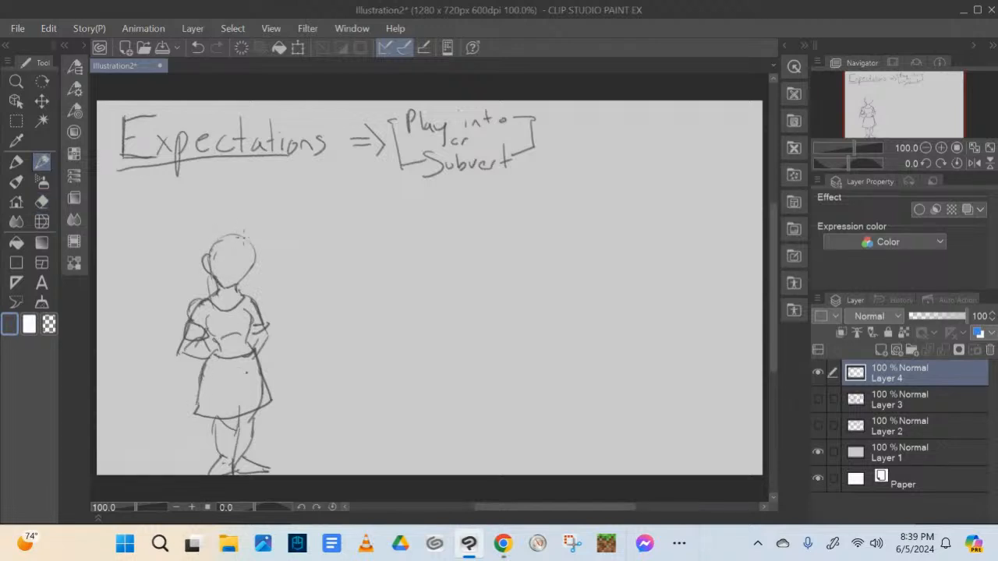
Give the short figure long parted hair, round glasses and simple facial features
{"action": "mouse_move", "coordinate": [219, 234]}
{"action": "left_mouse_down"}
{"action": "mouse_move", "coordinate": [221, 296]}
{"action": "mouse_move", "coordinate": [207, 285]}
{"action": "left_mouse_up"}
{"action": "mouse_move", "coordinate": [233, 235]}
{"action": "left_mouse_down"}
{"action": "mouse_move", "coordinate": [245, 239]}
{"action": "mouse_move", "coordinate": [252, 282]}
{"action": "mouse_move", "coordinate": [238, 295]}
{"action": "mouse_move", "coordinate": [261, 272]}
{"action": "mouse_move", "coordinate": [242, 306]}
{"action": "left_mouse_up"}
{"action": "left_click_drag", "start_coordinate": [213, 272], "coordinate": [198, 310]}
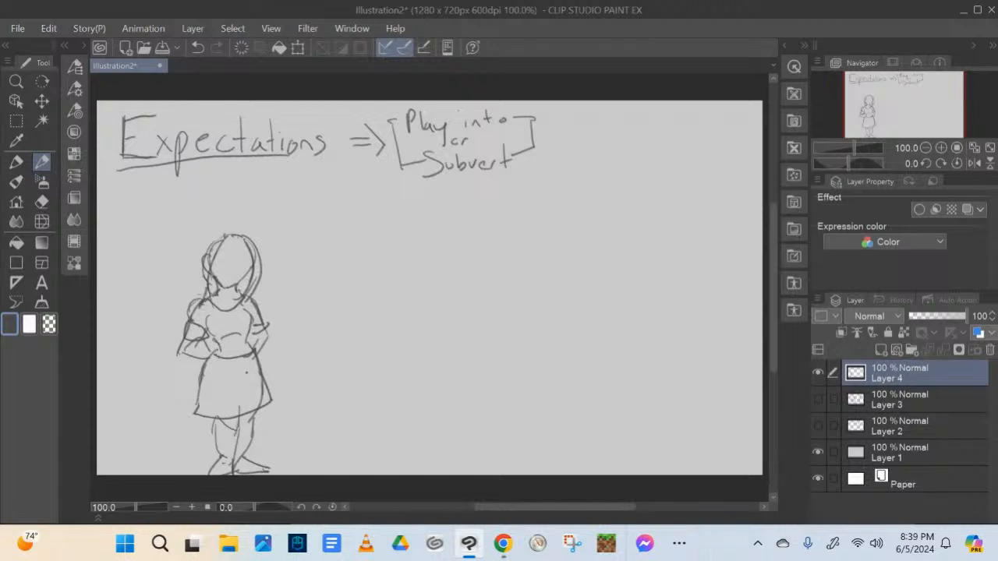
{"action": "mouse_move", "coordinate": [209, 247]}
{"action": "left_mouse_down"}
{"action": "mouse_move", "coordinate": [234, 231]}
{"action": "mouse_move", "coordinate": [254, 253]}
{"action": "left_mouse_up"}
{"action": "mouse_move", "coordinate": [222, 257]}
{"action": "left_mouse_down"}
{"action": "mouse_move", "coordinate": [222, 275]}
{"action": "mouse_move", "coordinate": [214, 260]}
{"action": "mouse_move", "coordinate": [253, 271]}
{"action": "mouse_move", "coordinate": [223, 252]}
{"action": "mouse_move", "coordinate": [251, 254]}
{"action": "mouse_move", "coordinate": [242, 280]}
{"action": "left_mouse_up"}
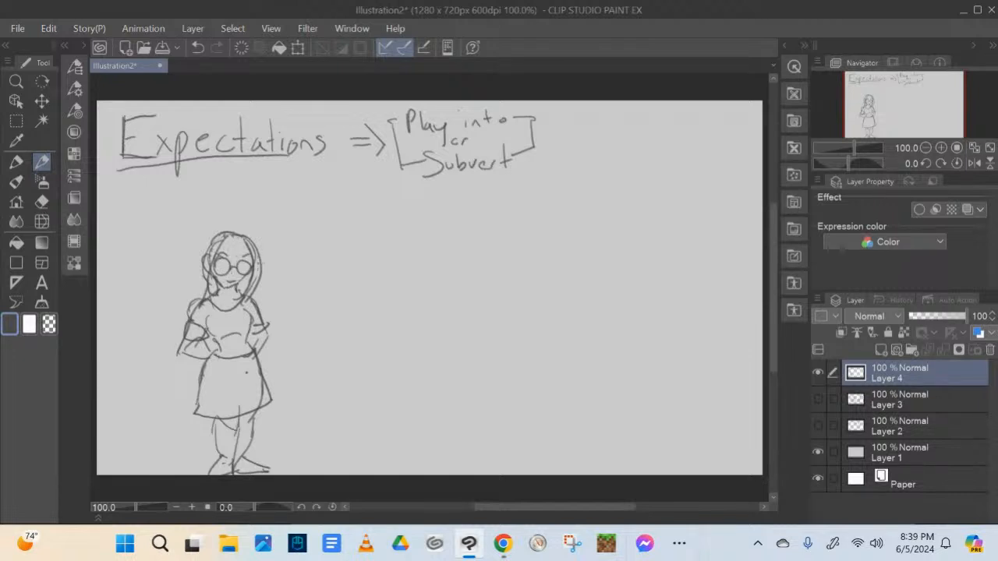
Define the short figure's chest contour, and add shoe details and sock cuffs
{"action": "mouse_move", "coordinate": [209, 311]}
{"action": "left_mouse_down"}
{"action": "mouse_move", "coordinate": [210, 352]}
{"action": "mouse_move", "coordinate": [256, 349]}
{"action": "left_mouse_up"}
{"action": "left_click_drag", "start_coordinate": [250, 313], "coordinate": [251, 333]}
{"action": "mouse_move", "coordinate": [215, 456]}
{"action": "left_mouse_down"}
{"action": "mouse_move", "coordinate": [235, 473]}
{"action": "mouse_move", "coordinate": [275, 468]}
{"action": "left_mouse_up"}
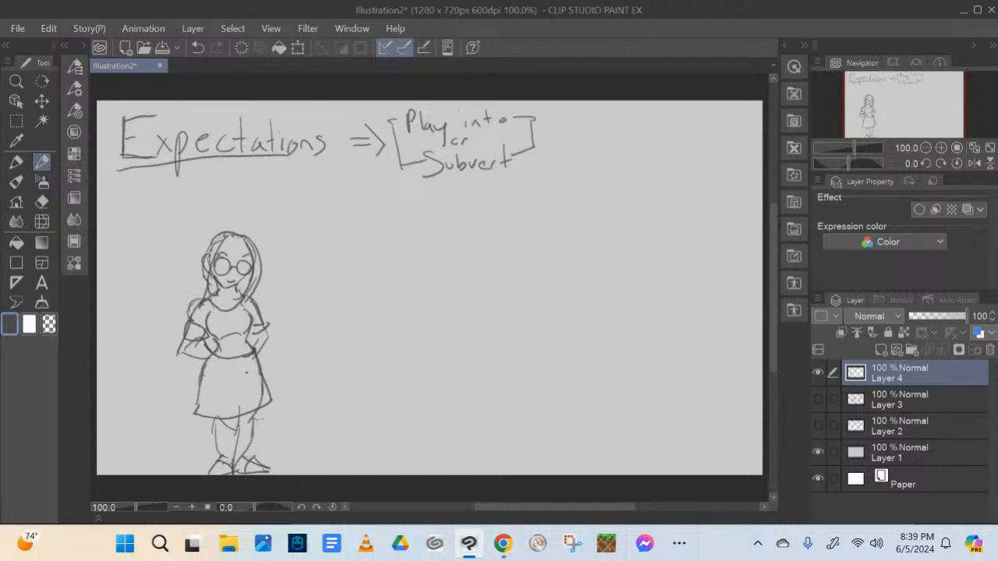
{"action": "mouse_move", "coordinate": [250, 413]}
{"action": "left_mouse_down"}
{"action": "mouse_move", "coordinate": [253, 429]}
{"action": "mouse_move", "coordinate": [233, 427]}
{"action": "mouse_move", "coordinate": [255, 419]}
{"action": "left_mouse_up"}
Sketch a taller second figure beside the girl with an oval head, neck, shoulders, curved center line, narrow waist and hips
{"action": "mouse_move", "coordinate": [311, 196]}
{"action": "left_mouse_down"}
{"action": "mouse_move", "coordinate": [317, 234]}
{"action": "mouse_move", "coordinate": [336, 234]}
{"action": "mouse_move", "coordinate": [347, 193]}
{"action": "mouse_move", "coordinate": [307, 218]}
{"action": "mouse_move", "coordinate": [315, 231]}
{"action": "mouse_move", "coordinate": [357, 213]}
{"action": "mouse_move", "coordinate": [315, 244]}
{"action": "mouse_move", "coordinate": [338, 242]}
{"action": "mouse_move", "coordinate": [302, 252]}
{"action": "mouse_move", "coordinate": [302, 291]}
{"action": "left_mouse_up"}
{"action": "left_click_drag", "start_coordinate": [350, 257], "coordinate": [351, 287]}
{"action": "mouse_move", "coordinate": [337, 233]}
{"action": "left_mouse_down"}
{"action": "mouse_move", "coordinate": [355, 259]}
{"action": "mouse_move", "coordinate": [329, 331]}
{"action": "left_mouse_up"}
{"action": "left_click_drag", "start_coordinate": [324, 258], "coordinate": [335, 337]}
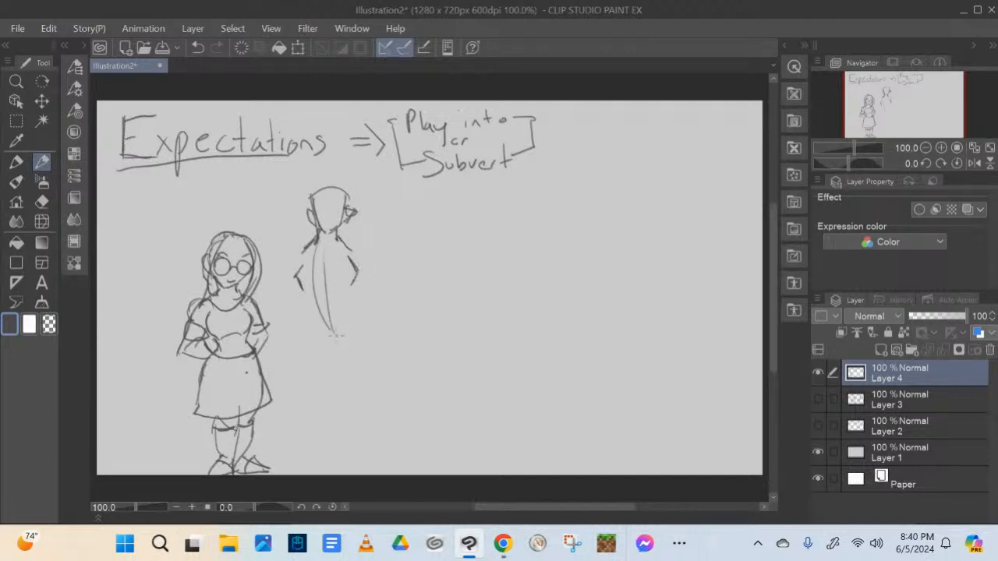
{"action": "mouse_move", "coordinate": [301, 288]}
{"action": "left_mouse_down"}
{"action": "mouse_move", "coordinate": [316, 319]}
{"action": "mouse_move", "coordinate": [301, 337]}
{"action": "mouse_move", "coordinate": [304, 359]}
{"action": "mouse_move", "coordinate": [338, 345]}
{"action": "left_mouse_up"}
{"action": "mouse_move", "coordinate": [354, 285]}
{"action": "left_mouse_down"}
{"action": "mouse_move", "coordinate": [352, 316]}
{"action": "mouse_move", "coordinate": [370, 342]}
{"action": "mouse_move", "coordinate": [361, 359]}
{"action": "mouse_move", "coordinate": [300, 363]}
{"action": "mouse_move", "coordinate": [283, 405]}
{"action": "left_mouse_up"}
Draw the tall figure's legs in a wide stance with both feet, reselecting dark gray for the pencil
{"action": "left_click_drag", "start_coordinate": [298, 340], "coordinate": [276, 411]}
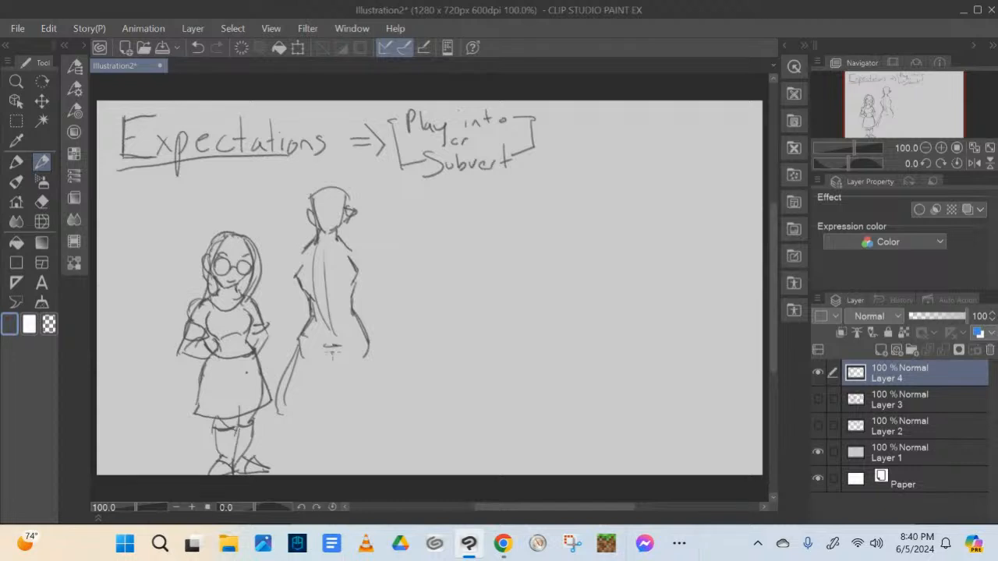
{"action": "mouse_move", "coordinate": [330, 351]}
{"action": "left_mouse_down"}
{"action": "mouse_move", "coordinate": [321, 401]}
{"action": "mouse_move", "coordinate": [295, 417]}
{"action": "mouse_move", "coordinate": [296, 435]}
{"action": "mouse_move", "coordinate": [273, 462]}
{"action": "left_mouse_up"}
{"action": "mouse_move", "coordinate": [275, 408]}
{"action": "left_mouse_down"}
{"action": "mouse_move", "coordinate": [260, 459]}
{"action": "mouse_move", "coordinate": [290, 473]}
{"action": "left_mouse_up"}
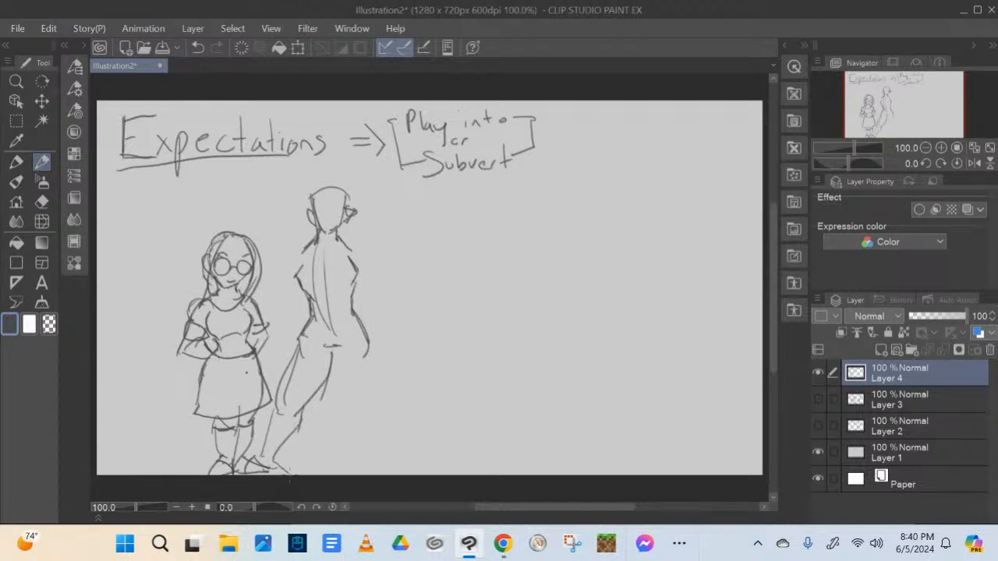
{"action": "left_click_drag", "start_coordinate": [333, 350], "coordinate": [351, 406]}
{"action": "mouse_move", "coordinate": [364, 335]}
{"action": "left_mouse_down"}
{"action": "mouse_move", "coordinate": [379, 392]}
{"action": "mouse_move", "coordinate": [343, 408]}
{"action": "mouse_move", "coordinate": [354, 405]}
{"action": "mouse_move", "coordinate": [351, 425]}
{"action": "mouse_move", "coordinate": [393, 471]}
{"action": "mouse_move", "coordinate": [376, 412]}
{"action": "mouse_move", "coordinate": [395, 462]}
{"action": "left_mouse_up"}
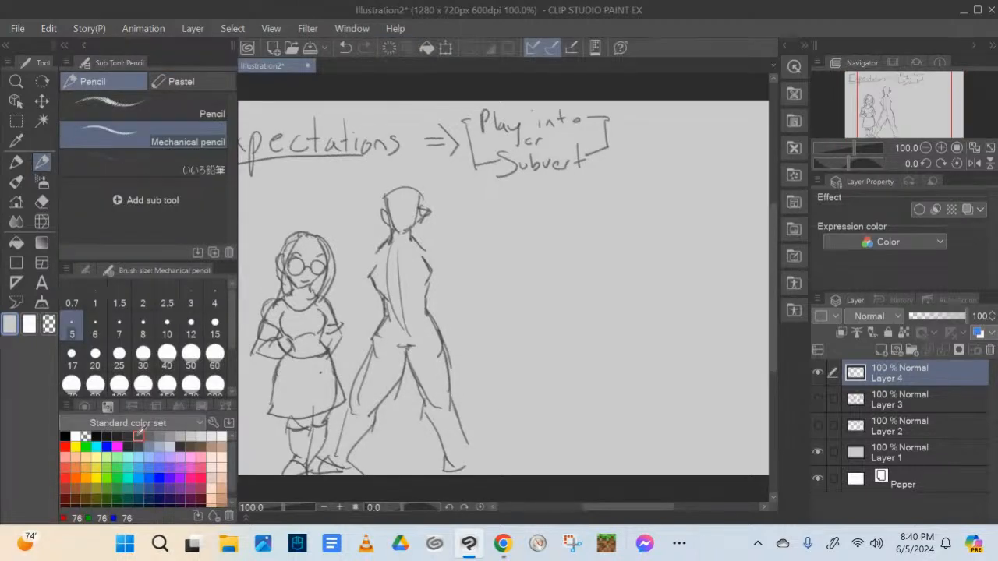
{"action": "left_click", "coordinate": [139, 436]}
{"action": "left_click", "coordinate": [84, 45]}
{"action": "mouse_move", "coordinate": [367, 438]}
{"action": "left_mouse_down"}
{"action": "mouse_move", "coordinate": [406, 473]}
{"action": "mouse_move", "coordinate": [399, 453]}
{"action": "mouse_move", "coordinate": [409, 445]}
{"action": "mouse_move", "coordinate": [417, 473]}
{"action": "left_mouse_up"}
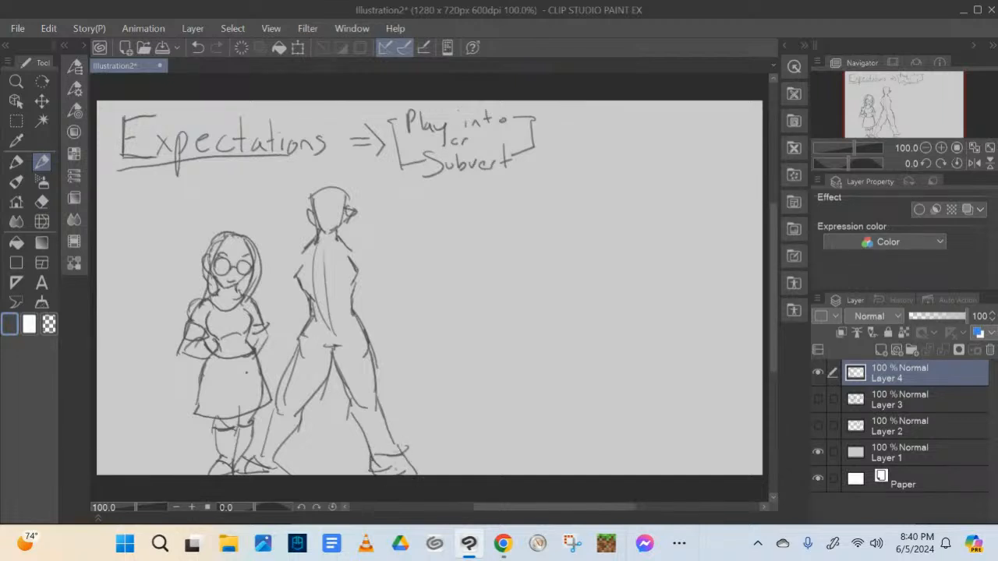
Draw the tall figure's costume with chest lines, a hanging front loincloth and angled hip edges
{"action": "mouse_move", "coordinate": [311, 293]}
{"action": "left_mouse_down"}
{"action": "mouse_move", "coordinate": [348, 281]}
{"action": "mouse_move", "coordinate": [354, 288]}
{"action": "left_mouse_up"}
{"action": "left_click_drag", "start_coordinate": [307, 265], "coordinate": [355, 255]}
{"action": "mouse_move", "coordinate": [311, 318]}
{"action": "left_mouse_down"}
{"action": "mouse_move", "coordinate": [320, 402]}
{"action": "mouse_move", "coordinate": [348, 407]}
{"action": "left_mouse_up"}
{"action": "left_click_drag", "start_coordinate": [356, 345], "coordinate": [347, 412]}
{"action": "mouse_move", "coordinate": [357, 326]}
{"action": "left_mouse_down"}
{"action": "mouse_move", "coordinate": [367, 352]}
{"action": "mouse_move", "coordinate": [351, 371]}
{"action": "left_mouse_up"}
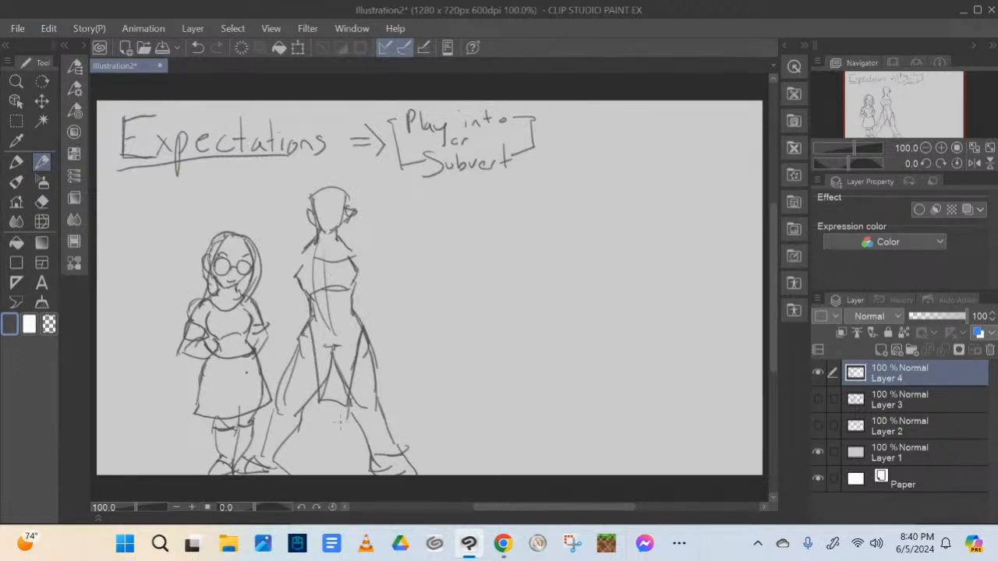
{"action": "mouse_move", "coordinate": [296, 349]}
{"action": "left_mouse_down"}
{"action": "mouse_move", "coordinate": [316, 364]}
{"action": "mouse_move", "coordinate": [377, 348]}
{"action": "left_mouse_up"}
Add collar lines around the tall figure's neck, then voluminous wavy hair and a shoulder pad
{"action": "mouse_move", "coordinate": [310, 258]}
{"action": "left_mouse_down"}
{"action": "mouse_move", "coordinate": [299, 268]}
{"action": "mouse_move", "coordinate": [307, 261]}
{"action": "left_mouse_up"}
{"action": "left_click_drag", "start_coordinate": [335, 239], "coordinate": [316, 258]}
{"action": "left_click_drag", "start_coordinate": [341, 258], "coordinate": [357, 256]}
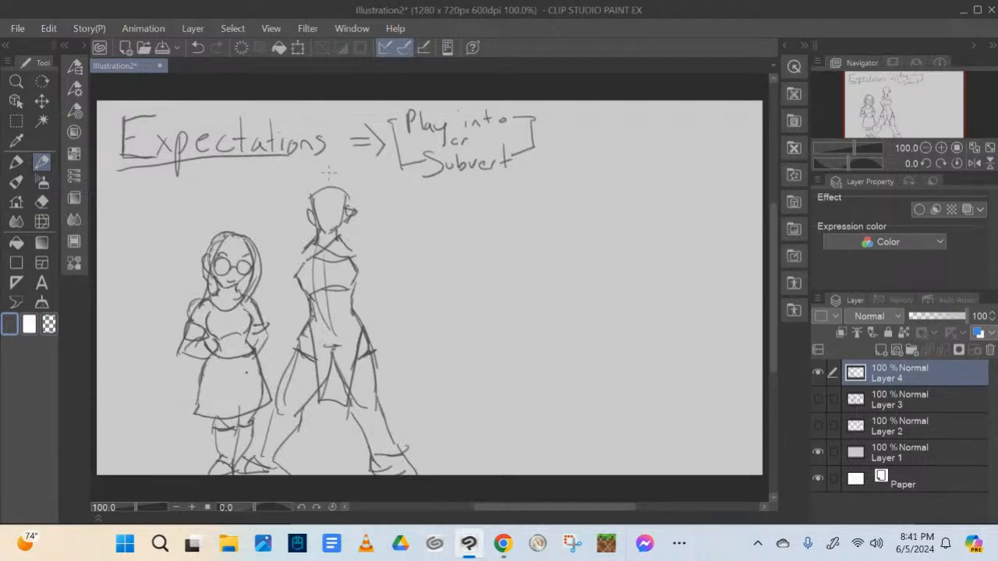
{"action": "mouse_move", "coordinate": [328, 166]}
{"action": "left_mouse_down"}
{"action": "mouse_move", "coordinate": [290, 200]}
{"action": "mouse_move", "coordinate": [296, 246]}
{"action": "mouse_move", "coordinate": [347, 176]}
{"action": "mouse_move", "coordinate": [376, 214]}
{"action": "mouse_move", "coordinate": [359, 240]}
{"action": "mouse_move", "coordinate": [297, 270]}
{"action": "mouse_move", "coordinate": [282, 260]}
{"action": "mouse_move", "coordinate": [297, 277]}
{"action": "left_mouse_up"}
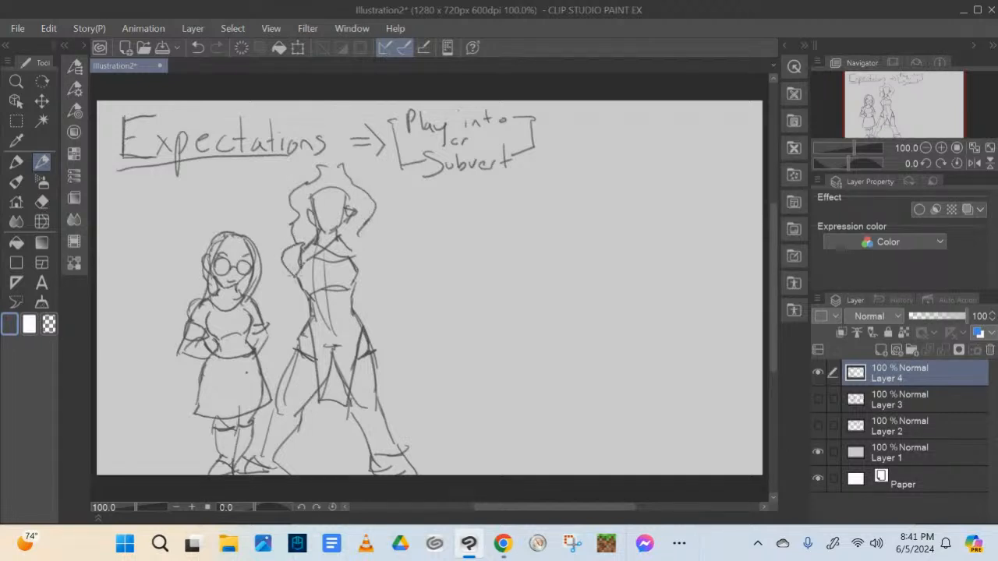
Draw the tall figure's other shoulder pad and the arm nearer the girl, bent with its fist at the waist
{"action": "mouse_move", "coordinate": [357, 257]}
{"action": "left_mouse_down"}
{"action": "mouse_move", "coordinate": [349, 237]}
{"action": "mouse_move", "coordinate": [373, 247]}
{"action": "mouse_move", "coordinate": [368, 269]}
{"action": "left_mouse_up"}
{"action": "mouse_move", "coordinate": [286, 269]}
{"action": "left_mouse_down"}
{"action": "mouse_move", "coordinate": [273, 296]}
{"action": "mouse_move", "coordinate": [296, 295]}
{"action": "mouse_move", "coordinate": [274, 316]}
{"action": "mouse_move", "coordinate": [298, 320]}
{"action": "mouse_move", "coordinate": [273, 302]}
{"action": "mouse_move", "coordinate": [328, 318]}
{"action": "left_mouse_up"}
{"action": "left_click_drag", "start_coordinate": [328, 316], "coordinate": [316, 324]}
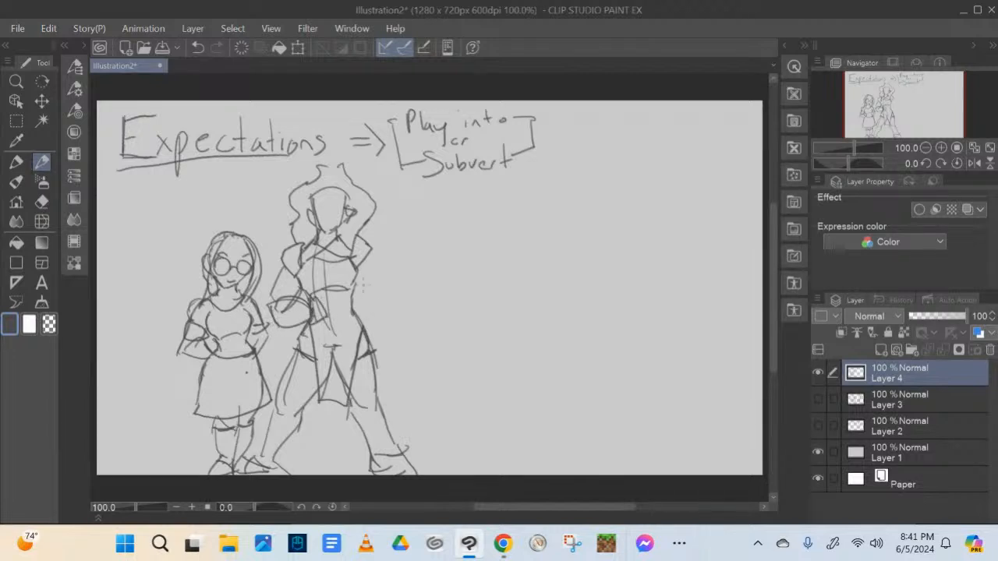
Draw the tall figure's remaining arm bent outward with its fist resting on the hip
{"action": "left_click_drag", "start_coordinate": [353, 295], "coordinate": [348, 318]}
{"action": "mouse_move", "coordinate": [351, 305]}
{"action": "left_mouse_down"}
{"action": "mouse_move", "coordinate": [369, 297]}
{"action": "mouse_move", "coordinate": [366, 316]}
{"action": "left_mouse_up"}
{"action": "mouse_move", "coordinate": [359, 311]}
{"action": "left_mouse_down"}
{"action": "mouse_move", "coordinate": [349, 321]}
{"action": "mouse_move", "coordinate": [366, 310]}
{"action": "left_mouse_up"}
{"action": "mouse_move", "coordinate": [354, 294]}
{"action": "left_mouse_down"}
{"action": "mouse_move", "coordinate": [376, 282]}
{"action": "mouse_move", "coordinate": [388, 293]}
{"action": "left_mouse_up"}
{"action": "left_click_drag", "start_coordinate": [388, 293], "coordinate": [366, 327]}
{"action": "left_click_drag", "start_coordinate": [358, 272], "coordinate": [388, 293]}
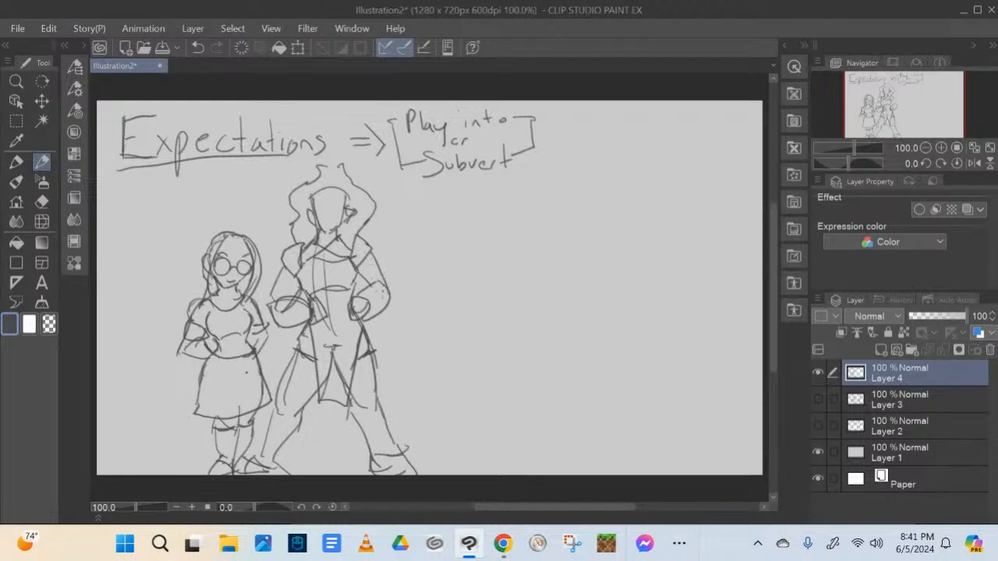
Draw the tall figure's frowning face, refine the costume lines, and add a diagonal chest strap with a sword hilt over the shoulder
{"action": "left_click_drag", "start_coordinate": [321, 254], "coordinate": [313, 270]}
{"action": "mouse_move", "coordinate": [315, 207]}
{"action": "left_mouse_down"}
{"action": "mouse_move", "coordinate": [328, 219]}
{"action": "mouse_move", "coordinate": [346, 209]}
{"action": "mouse_move", "coordinate": [335, 222]}
{"action": "left_mouse_up"}
{"action": "left_click_drag", "start_coordinate": [308, 263], "coordinate": [301, 283]}
{"action": "left_click_drag", "start_coordinate": [304, 280], "coordinate": [312, 292]}
{"action": "left_click_drag", "start_coordinate": [293, 357], "coordinate": [321, 379]}
{"action": "mouse_move", "coordinate": [362, 238]}
{"action": "left_mouse_down"}
{"action": "mouse_move", "coordinate": [314, 306]}
{"action": "mouse_move", "coordinate": [324, 292]}
{"action": "left_mouse_up"}
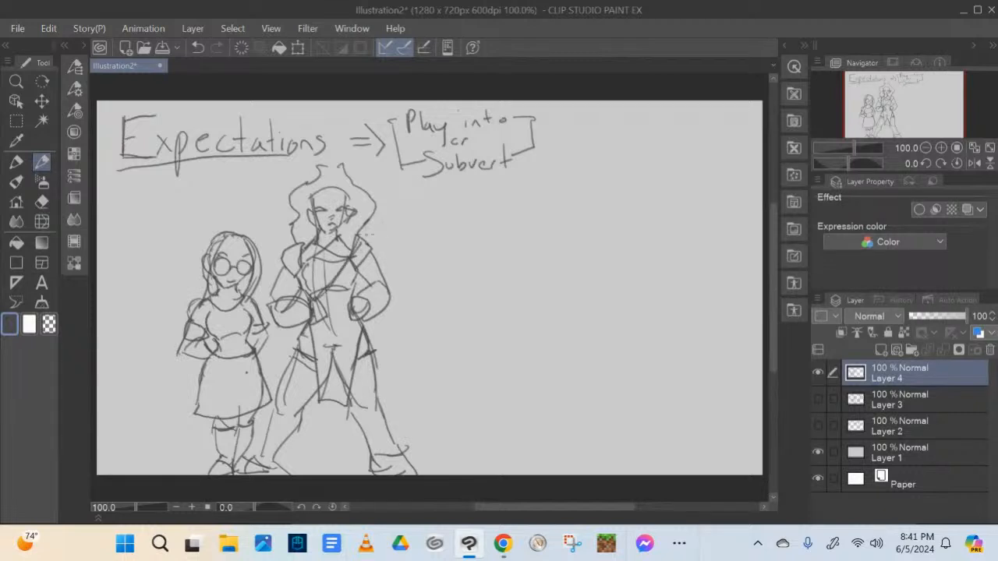
{"action": "mouse_move", "coordinate": [359, 233]}
{"action": "left_mouse_down"}
{"action": "mouse_move", "coordinate": [376, 246]}
{"action": "mouse_move", "coordinate": [390, 197]}
{"action": "mouse_move", "coordinate": [372, 215]}
{"action": "mouse_move", "coordinate": [390, 202]}
{"action": "left_mouse_up"}
Draw a pointed collar on the girl's dress and a laced corset belt around her waist
{"action": "mouse_move", "coordinate": [210, 291]}
{"action": "left_mouse_down"}
{"action": "mouse_move", "coordinate": [194, 319]}
{"action": "mouse_move", "coordinate": [261, 319]}
{"action": "left_mouse_up"}
{"action": "left_click_drag", "start_coordinate": [247, 309], "coordinate": [260, 300]}
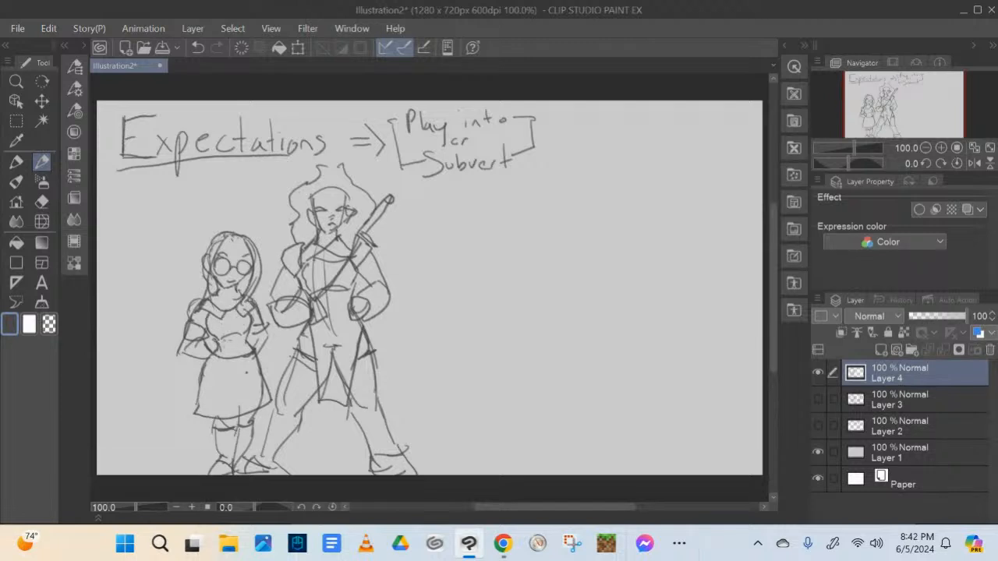
{"action": "mouse_move", "coordinate": [214, 342]}
{"action": "left_mouse_down"}
{"action": "mouse_move", "coordinate": [234, 335]}
{"action": "mouse_move", "coordinate": [240, 362]}
{"action": "mouse_move", "coordinate": [229, 367]}
{"action": "mouse_move", "coordinate": [252, 349]}
{"action": "mouse_move", "coordinate": [254, 360]}
{"action": "left_mouse_up"}
{"action": "left_click_drag", "start_coordinate": [235, 334], "coordinate": [245, 343]}
{"action": "left_click_drag", "start_coordinate": [228, 346], "coordinate": [240, 346]}
{"action": "left_click_drag", "start_coordinate": [234, 343], "coordinate": [240, 348]}
{"action": "mouse_move", "coordinate": [228, 345]}
{"action": "left_mouse_down"}
{"action": "mouse_move", "coordinate": [247, 352]}
{"action": "mouse_move", "coordinate": [234, 362]}
{"action": "mouse_move", "coordinate": [248, 359]}
{"action": "left_mouse_up"}
Draw both sides of a wide, slanted witch hat brim on the girl's head in the dark pencil colour
{"action": "left_click_drag", "start_coordinate": [209, 249], "coordinate": [167, 274]}
{"action": "left_click_drag", "start_coordinate": [227, 234], "coordinate": [168, 274]}
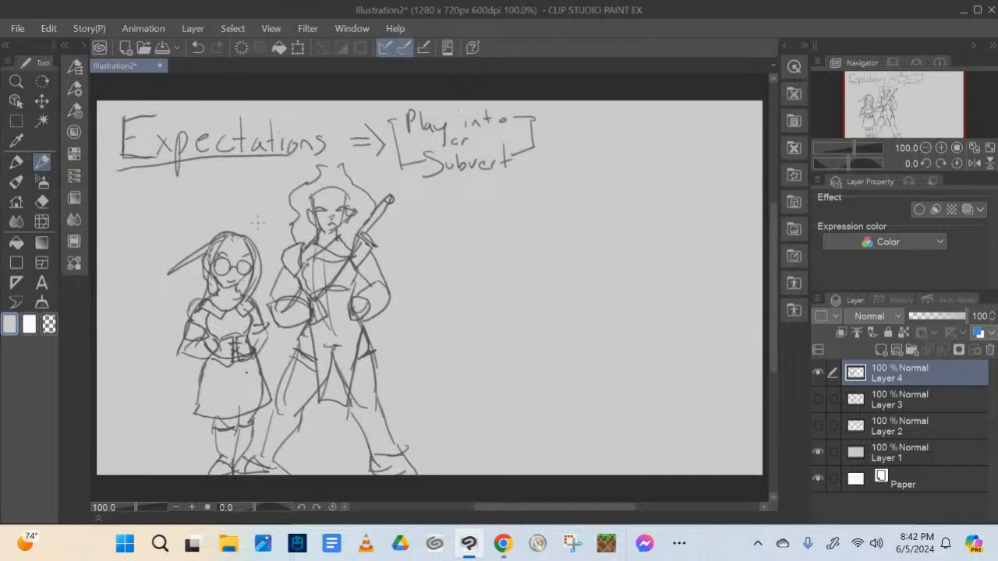
{"action": "left_click", "coordinate": [82, 46]}
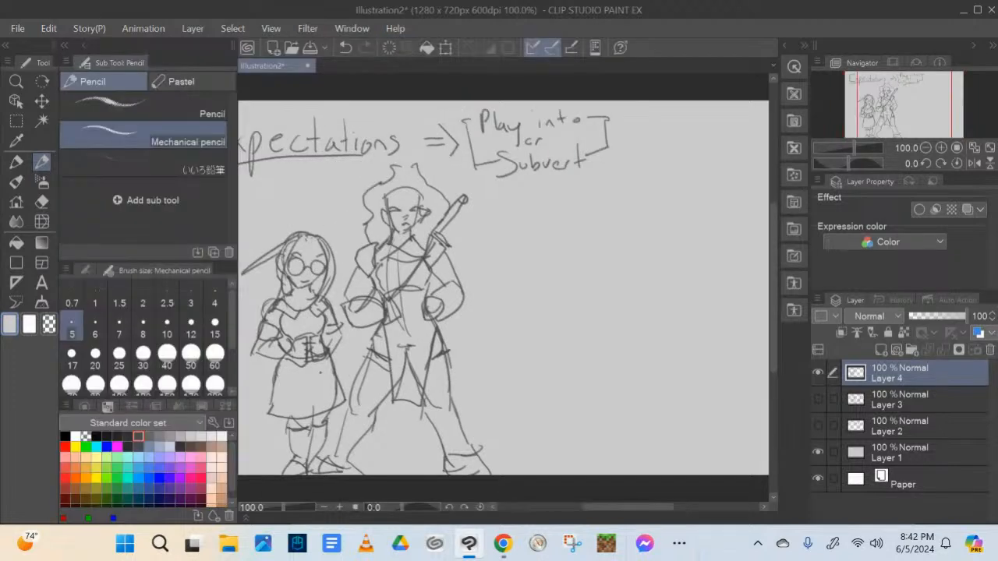
{"action": "left_click", "coordinate": [138, 437]}
{"action": "left_click", "coordinate": [84, 46]}
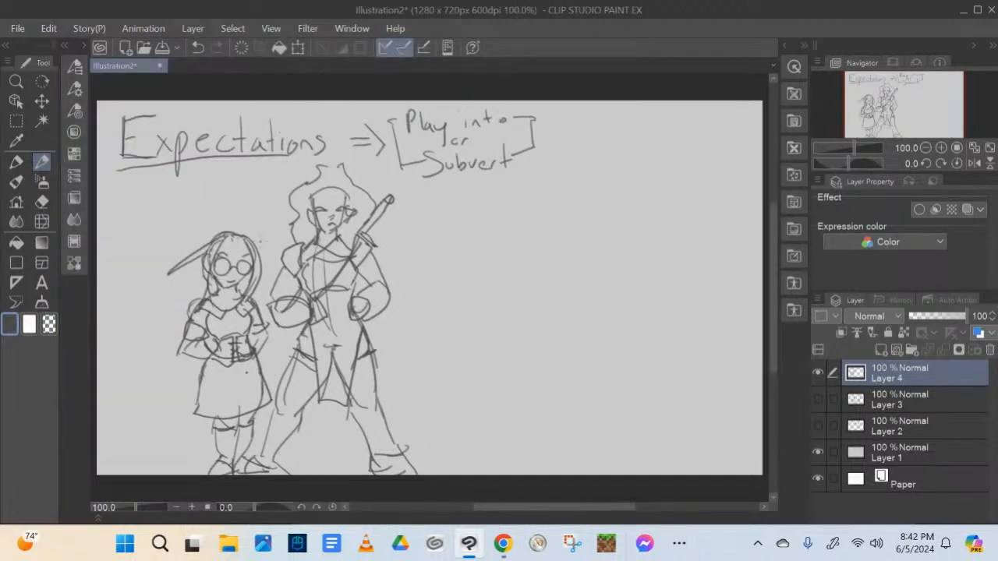
{"action": "mouse_move", "coordinate": [251, 240]}
{"action": "left_mouse_down"}
{"action": "mouse_move", "coordinate": [280, 227]}
{"action": "mouse_move", "coordinate": [249, 229]}
{"action": "mouse_move", "coordinate": [283, 216]}
{"action": "left_mouse_up"}
Draw the witch hat's pointed crown and shade its band and tip in the dark pencil colour
{"action": "mouse_move", "coordinate": [165, 275]}
{"action": "left_mouse_down"}
{"action": "mouse_move", "coordinate": [212, 235]}
{"action": "mouse_move", "coordinate": [224, 208]}
{"action": "left_mouse_up"}
{"action": "left_click", "coordinate": [236, 217], "text": "alt"}
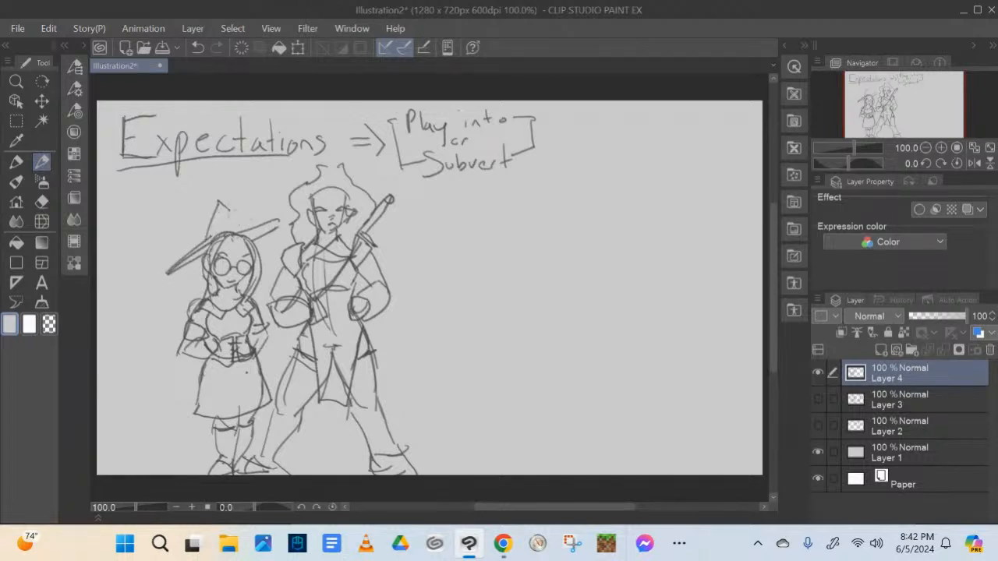
{"action": "left_click", "coordinate": [83, 46]}
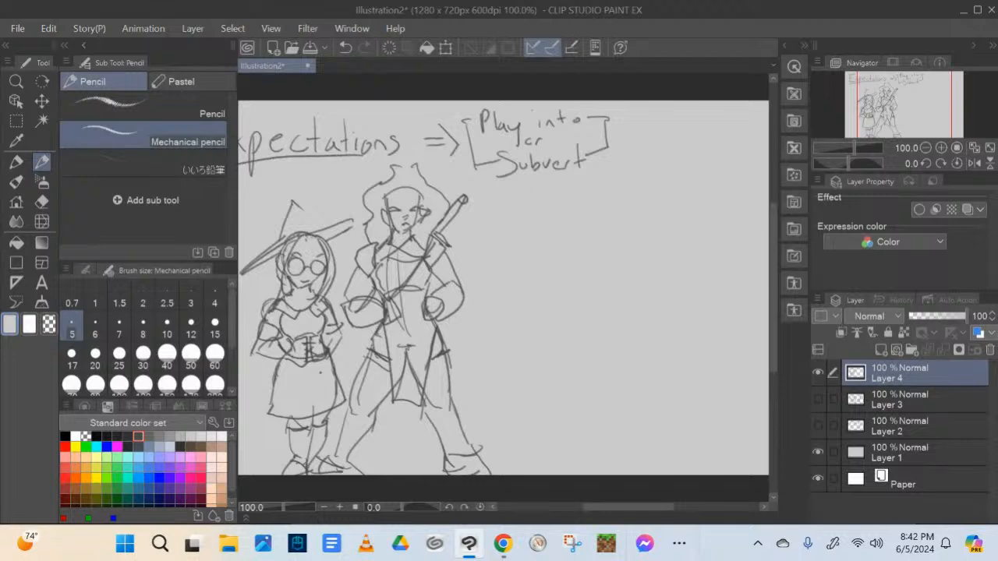
{"action": "left_click", "coordinate": [138, 436]}
{"action": "left_click", "coordinate": [83, 45]}
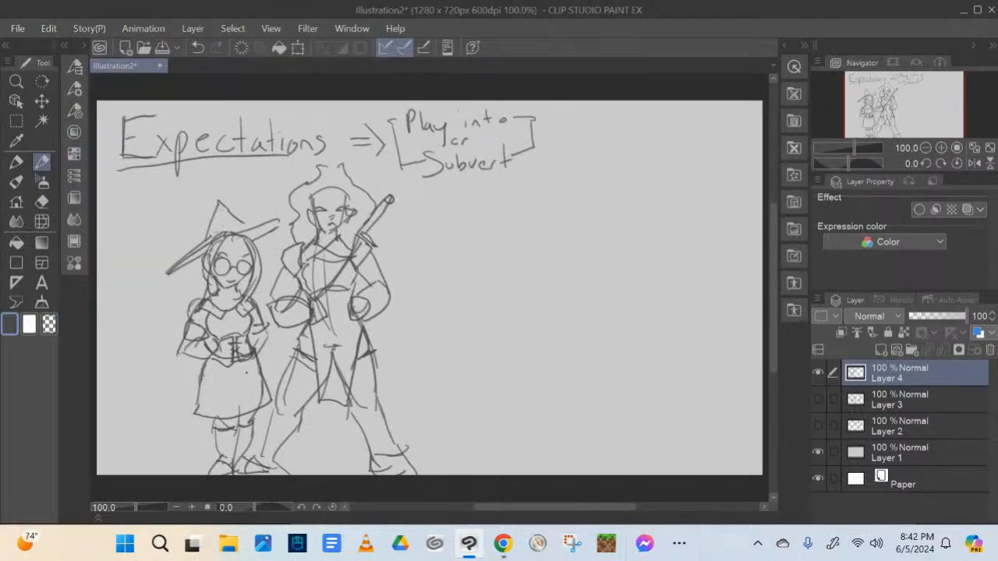
{"action": "left_click_drag", "start_coordinate": [214, 234], "coordinate": [277, 219]}
{"action": "left_click_drag", "start_coordinate": [209, 242], "coordinate": [248, 222]}
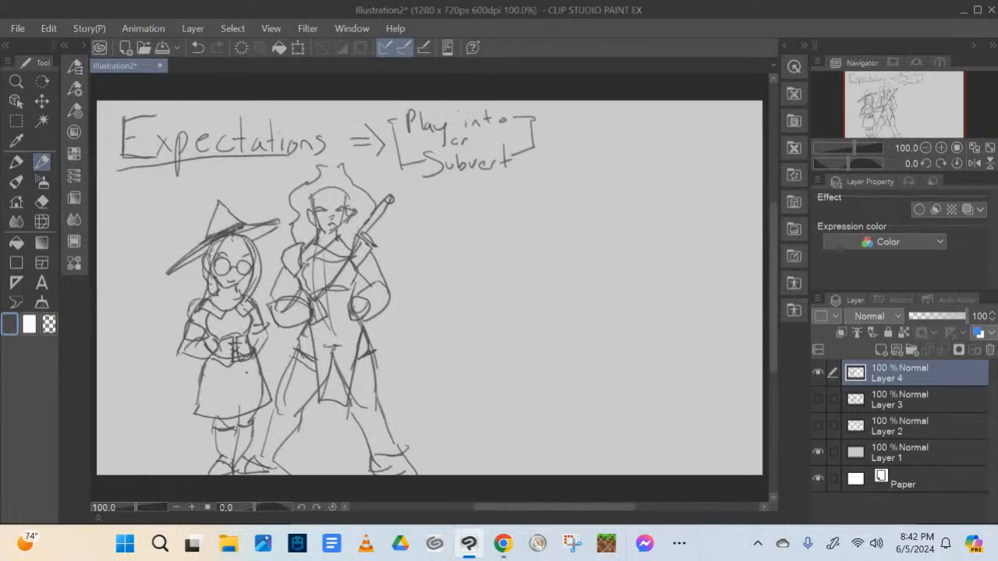
{"action": "mouse_move", "coordinate": [190, 258]}
{"action": "left_mouse_down"}
{"action": "mouse_move", "coordinate": [210, 239]}
{"action": "mouse_move", "coordinate": [255, 225]}
{"action": "mouse_move", "coordinate": [220, 224]}
{"action": "mouse_move", "coordinate": [234, 219]}
{"action": "mouse_move", "coordinate": [219, 212]}
{"action": "mouse_move", "coordinate": [211, 228]}
{"action": "mouse_move", "coordinate": [234, 214]}
{"action": "left_mouse_up"}
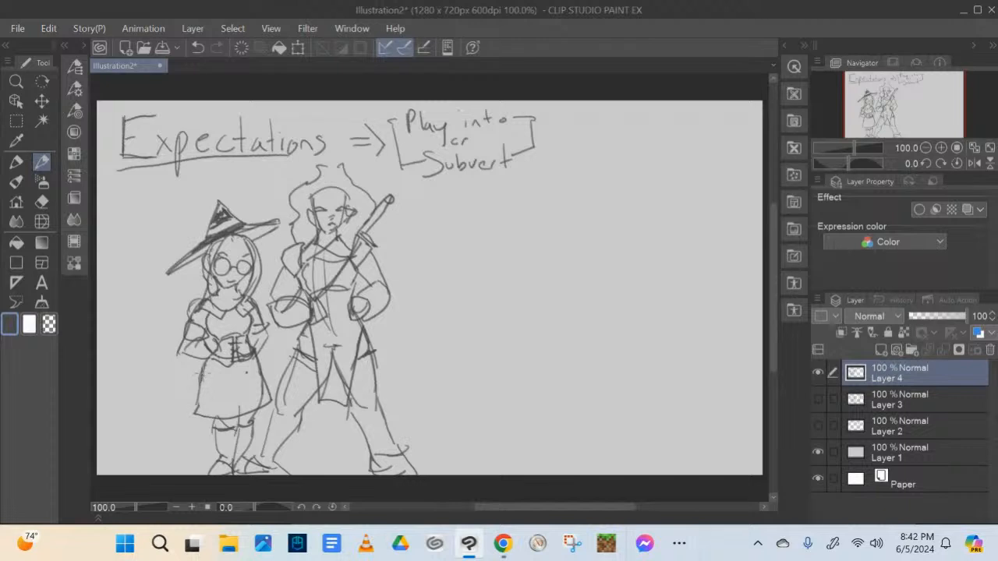
Draw a broom slanting down behind the girl to the ground, and touch up her sleeve and the tall figure's thigh
{"action": "mouse_move", "coordinate": [204, 366]}
{"action": "left_mouse_down"}
{"action": "mouse_move", "coordinate": [172, 413]}
{"action": "mouse_move", "coordinate": [194, 396]}
{"action": "mouse_move", "coordinate": [174, 419]}
{"action": "mouse_move", "coordinate": [183, 421]}
{"action": "mouse_move", "coordinate": [137, 451]}
{"action": "mouse_move", "coordinate": [161, 476]}
{"action": "left_mouse_up"}
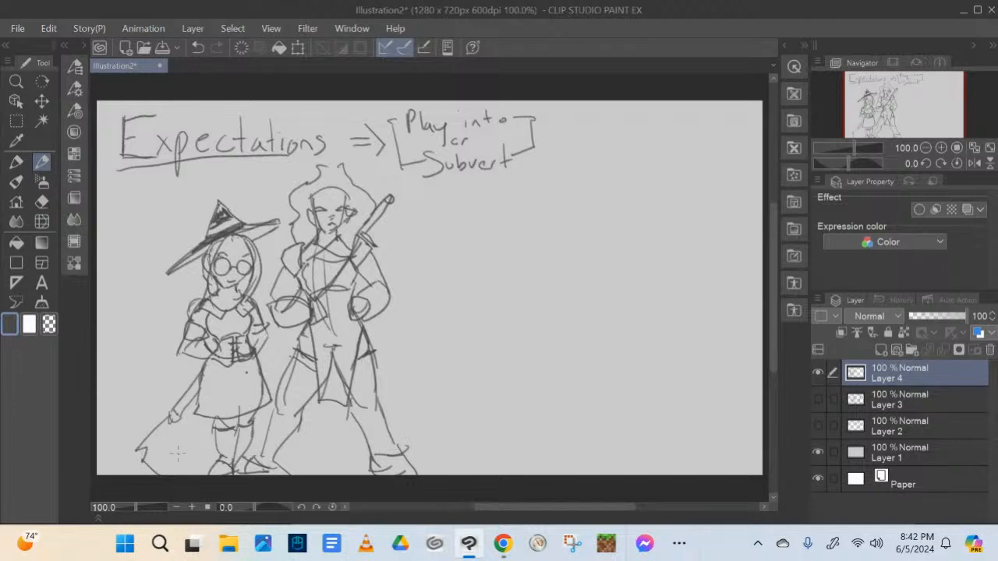
{"action": "left_click_drag", "start_coordinate": [177, 424], "coordinate": [167, 476]}
{"action": "left_click_drag", "start_coordinate": [258, 309], "coordinate": [270, 293]}
{"action": "left_click_drag", "start_coordinate": [293, 356], "coordinate": [277, 403]}
Draw an arrow toward the tall figure's shoulder and handwrite the notes "Confident" and "Strong" beside it
{"action": "mouse_move", "coordinate": [426, 230]}
{"action": "left_mouse_down"}
{"action": "mouse_move", "coordinate": [394, 256]}
{"action": "mouse_move", "coordinate": [408, 252]}
{"action": "left_mouse_up"}
{"action": "mouse_move", "coordinate": [445, 213]}
{"action": "left_mouse_down"}
{"action": "mouse_move", "coordinate": [440, 224]}
{"action": "mouse_move", "coordinate": [473, 231]}
{"action": "left_mouse_up"}
{"action": "mouse_move", "coordinate": [469, 222]}
{"action": "left_mouse_down"}
{"action": "mouse_move", "coordinate": [489, 226]}
{"action": "mouse_move", "coordinate": [501, 203]}
{"action": "mouse_move", "coordinate": [511, 226]}
{"action": "left_mouse_up"}
{"action": "left_click_drag", "start_coordinate": [510, 226], "coordinate": [525, 225]}
{"action": "left_click_drag", "start_coordinate": [513, 219], "coordinate": [531, 218]}
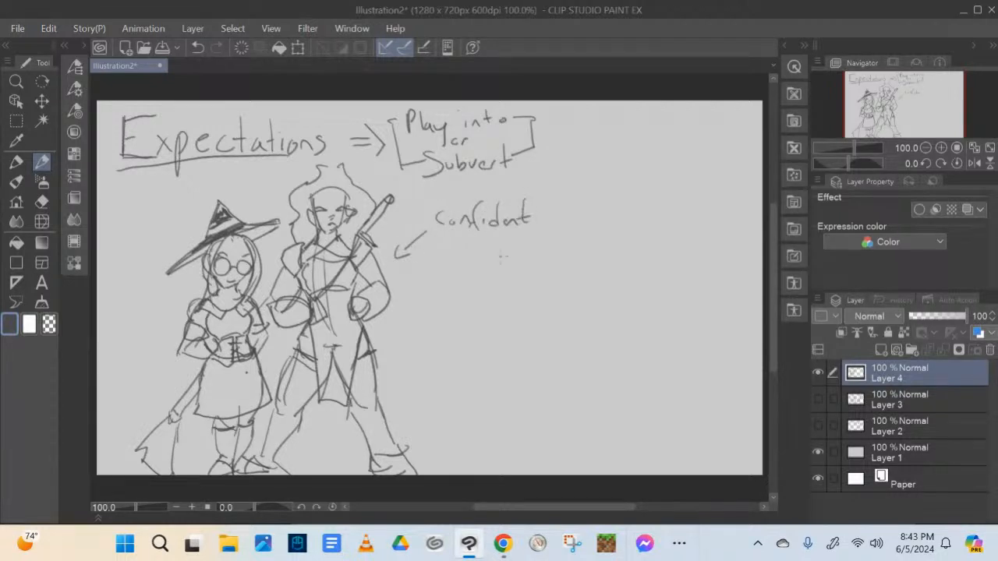
{"action": "mouse_move", "coordinate": [467, 232]}
{"action": "left_mouse_down"}
{"action": "mouse_move", "coordinate": [448, 256]}
{"action": "mouse_move", "coordinate": [471, 254]}
{"action": "left_mouse_up"}
{"action": "left_click_drag", "start_coordinate": [465, 242], "coordinate": [507, 251]}
{"action": "left_click_drag", "start_coordinate": [515, 244], "coordinate": [508, 269]}
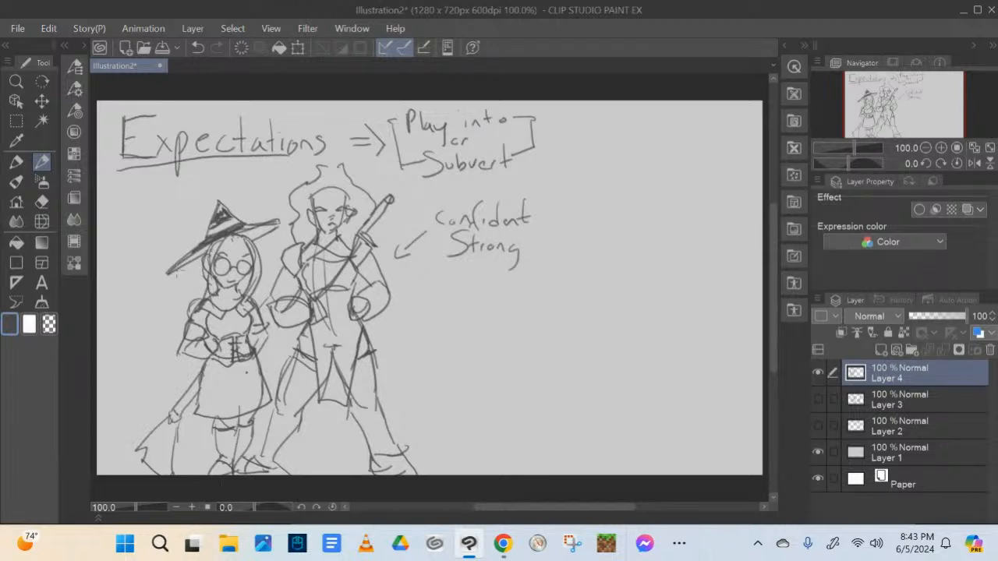
Add the underside of the witch hat's brim and handwrite "Introvert" beside the girl
{"action": "left_click_drag", "start_coordinate": [169, 274], "coordinate": [200, 270]}
{"action": "left_click_drag", "start_coordinate": [257, 243], "coordinate": [275, 230]}
{"action": "mouse_move", "coordinate": [107, 254]}
{"action": "left_mouse_down"}
{"action": "mouse_move", "coordinate": [105, 270]}
{"action": "mouse_move", "coordinate": [174, 242]}
{"action": "left_mouse_up"}
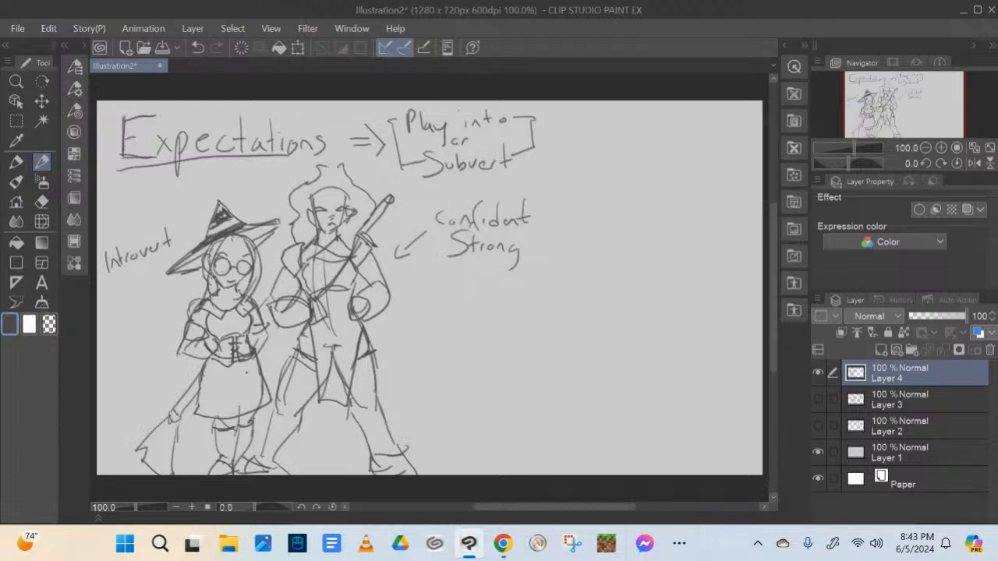
Add glare lines to the girl's glasses and handwrite "weaker" and "smart?" under the "Introvert" note
{"action": "left_click_drag", "start_coordinate": [223, 259], "coordinate": [216, 271]}
{"action": "mouse_move", "coordinate": [227, 262]}
{"action": "left_mouse_down"}
{"action": "mouse_move", "coordinate": [219, 273]}
{"action": "mouse_move", "coordinate": [238, 273]}
{"action": "left_mouse_up"}
{"action": "left_click_drag", "start_coordinate": [250, 263], "coordinate": [242, 273]}
{"action": "left_click_drag", "start_coordinate": [102, 282], "coordinate": [141, 288]}
{"action": "mouse_move", "coordinate": [148, 277]}
{"action": "left_mouse_down"}
{"action": "mouse_move", "coordinate": [150, 289]}
{"action": "mouse_move", "coordinate": [162, 275]}
{"action": "mouse_move", "coordinate": [110, 328]}
{"action": "mouse_move", "coordinate": [171, 296]}
{"action": "left_mouse_up"}
{"action": "left_click", "coordinate": [172, 305]}
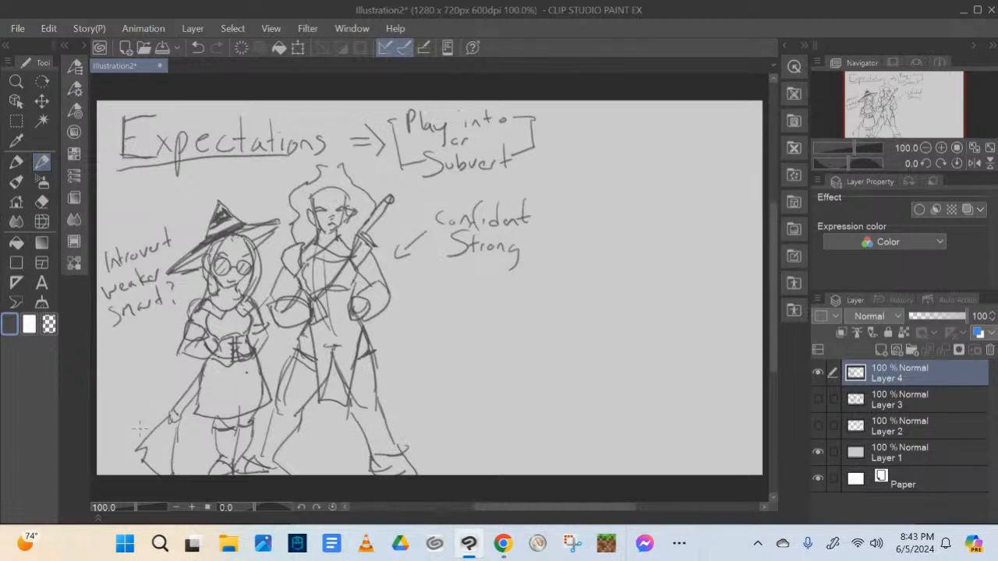
Handwrite "Extrovert" below "Strong" in the tall figure's list of traits
{"action": "mouse_move", "coordinate": [441, 266]}
{"action": "left_mouse_down"}
{"action": "mouse_move", "coordinate": [456, 289]}
{"action": "mouse_move", "coordinate": [454, 266]}
{"action": "mouse_move", "coordinate": [472, 285]}
{"action": "left_mouse_up"}
{"action": "mouse_move", "coordinate": [470, 272]}
{"action": "left_mouse_down"}
{"action": "mouse_move", "coordinate": [461, 287]}
{"action": "mouse_move", "coordinate": [480, 287]}
{"action": "left_mouse_up"}
{"action": "mouse_move", "coordinate": [471, 270]}
{"action": "left_mouse_down"}
{"action": "mouse_move", "coordinate": [488, 268]}
{"action": "mouse_move", "coordinate": [502, 287]}
{"action": "mouse_move", "coordinate": [514, 271]}
{"action": "mouse_move", "coordinate": [522, 285]}
{"action": "left_mouse_up"}
{"action": "mouse_move", "coordinate": [523, 287]}
{"action": "left_mouse_down"}
{"action": "mouse_move", "coordinate": [529, 274]}
{"action": "mouse_move", "coordinate": [534, 288]}
{"action": "mouse_move", "coordinate": [545, 267]}
{"action": "left_mouse_up"}
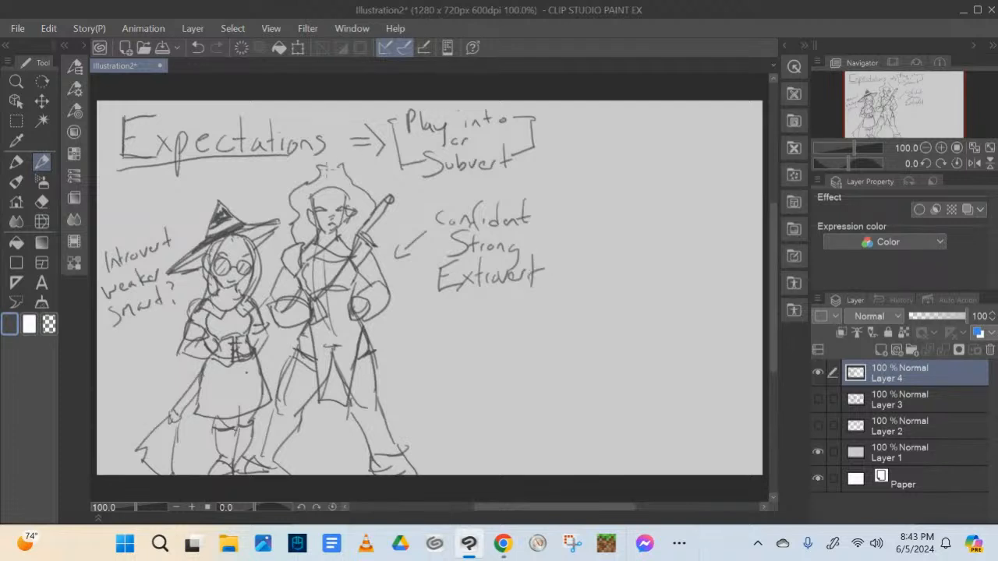
Refine the tall figure's hair and hairline, and underline "Play into" in the heading
{"action": "left_click_drag", "start_coordinate": [326, 175], "coordinate": [341, 165]}
{"action": "mouse_move", "coordinate": [313, 204]}
{"action": "left_mouse_down"}
{"action": "mouse_move", "coordinate": [332, 188]}
{"action": "mouse_move", "coordinate": [348, 199]}
{"action": "mouse_move", "coordinate": [336, 179]}
{"action": "left_mouse_up"}
{"action": "left_click_drag", "start_coordinate": [408, 141], "coordinate": [514, 127]}
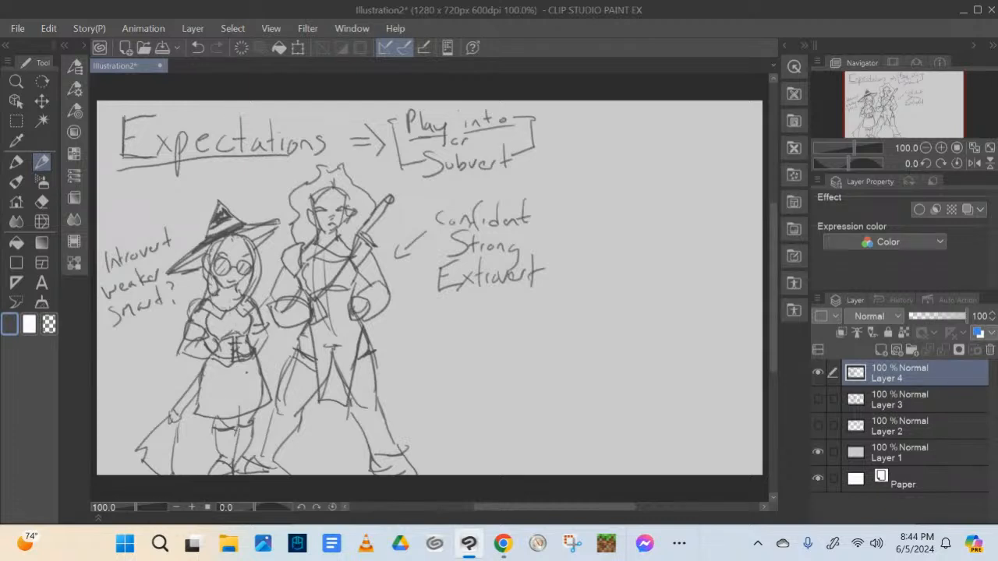
Touch up the girl's neck area in the light background colour and return to the dark pencil colour
{"action": "left_click", "coordinate": [219, 297], "text": "alt"}
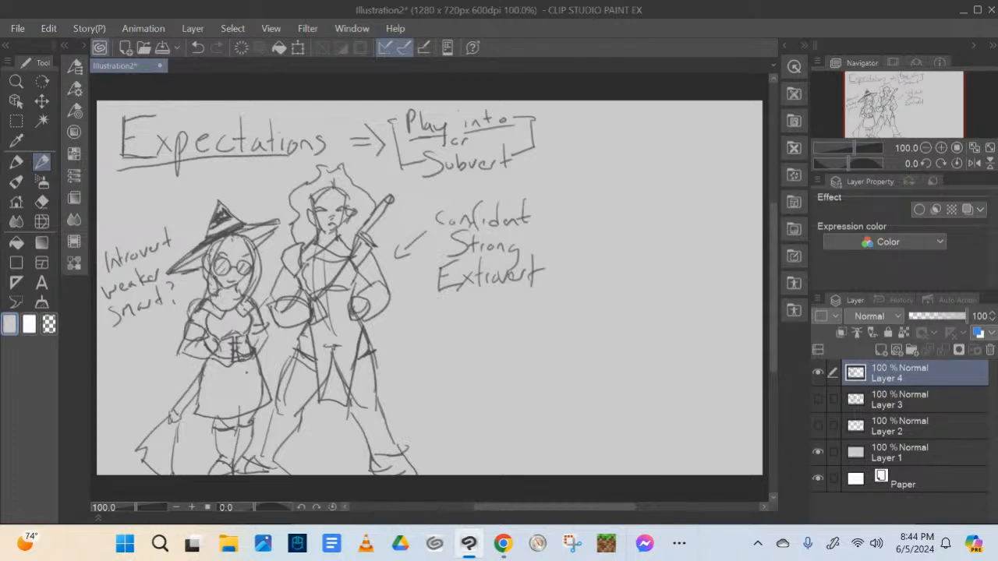
{"action": "key", "text": "Tab"}
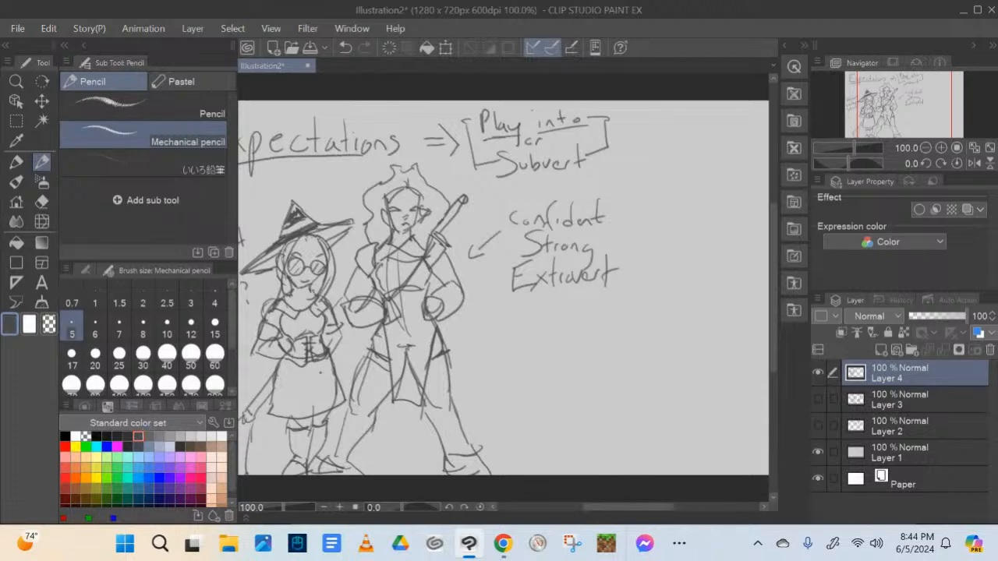
{"action": "key", "text": "Tab"}
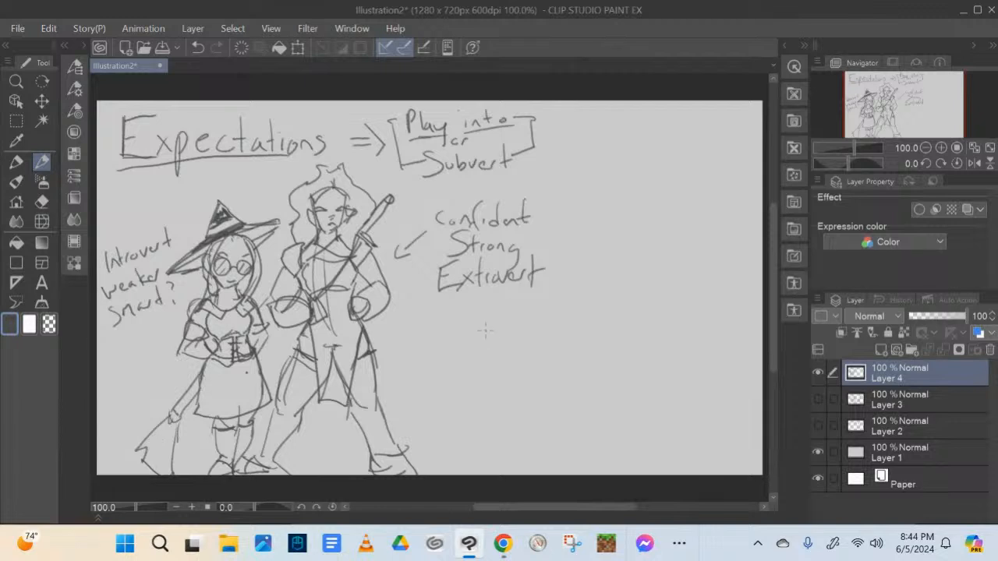
Draw an arrow toward the tall figure's waist and handwrite the note "Less Civil" beside it
{"action": "mouse_move", "coordinate": [401, 328]}
{"action": "left_mouse_down"}
{"action": "mouse_move", "coordinate": [392, 334]}
{"action": "mouse_move", "coordinate": [398, 309]}
{"action": "mouse_move", "coordinate": [395, 343]}
{"action": "mouse_move", "coordinate": [397, 316]}
{"action": "left_mouse_up"}
{"action": "mouse_move", "coordinate": [429, 331]}
{"action": "left_mouse_down"}
{"action": "mouse_move", "coordinate": [431, 343]}
{"action": "mouse_move", "coordinate": [458, 348]}
{"action": "left_mouse_up"}
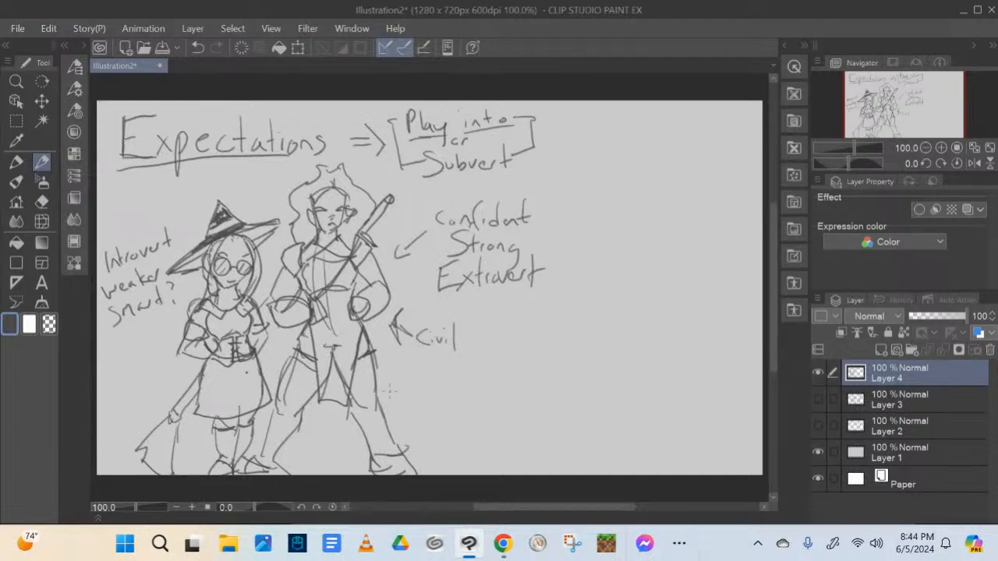
{"action": "mouse_move", "coordinate": [420, 307]}
{"action": "left_mouse_down"}
{"action": "mouse_move", "coordinate": [423, 321]}
{"action": "mouse_move", "coordinate": [452, 321]}
{"action": "left_mouse_up"}
Restore the dark pencil colour and underline "Subvert" in the heading
{"action": "right_click", "coordinate": [454, 315]}
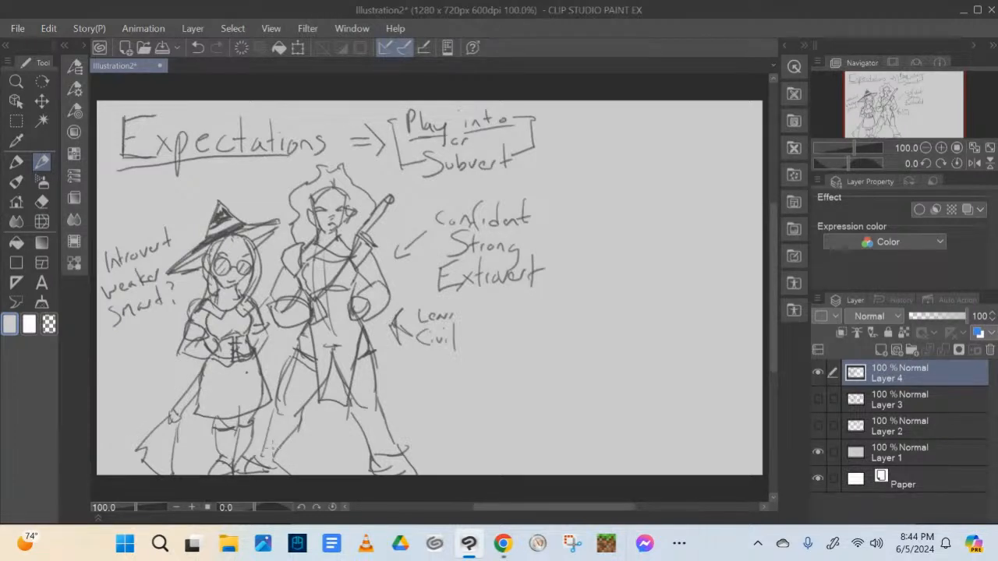
{"action": "left_click", "coordinate": [83, 47]}
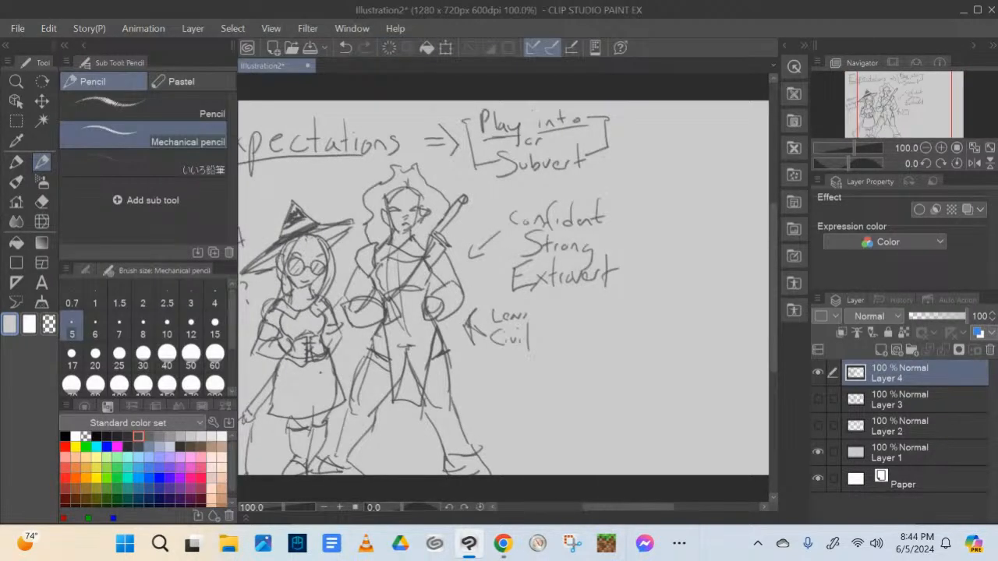
{"action": "left_click", "coordinate": [139, 436]}
{"action": "left_click", "coordinate": [83, 46]}
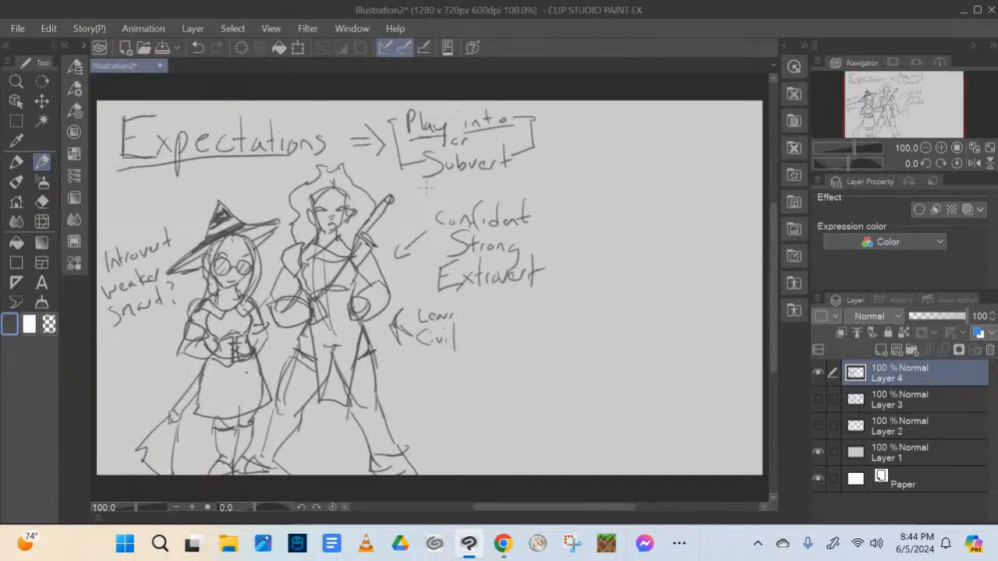
{"action": "left_click_drag", "start_coordinate": [427, 185], "coordinate": [502, 173]}
Circle "Introvert" and "Extrovert" and add dashed lines linking each trait to the opposite character
{"action": "mouse_move", "coordinate": [160, 221]}
{"action": "left_mouse_down"}
{"action": "mouse_move", "coordinate": [185, 238]}
{"action": "mouse_move", "coordinate": [157, 226]}
{"action": "left_mouse_up"}
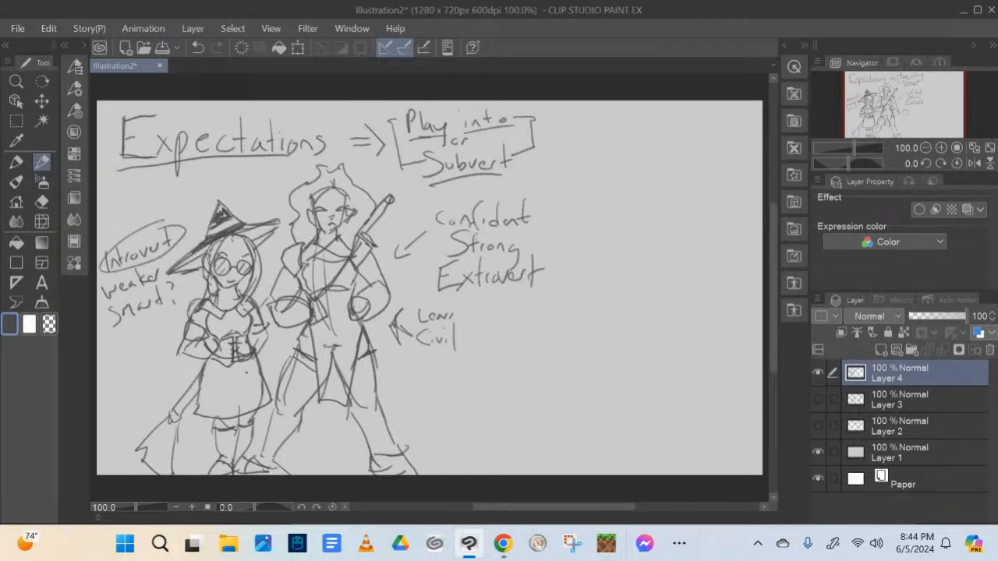
{"action": "left_click_drag", "start_coordinate": [498, 256], "coordinate": [539, 252]}
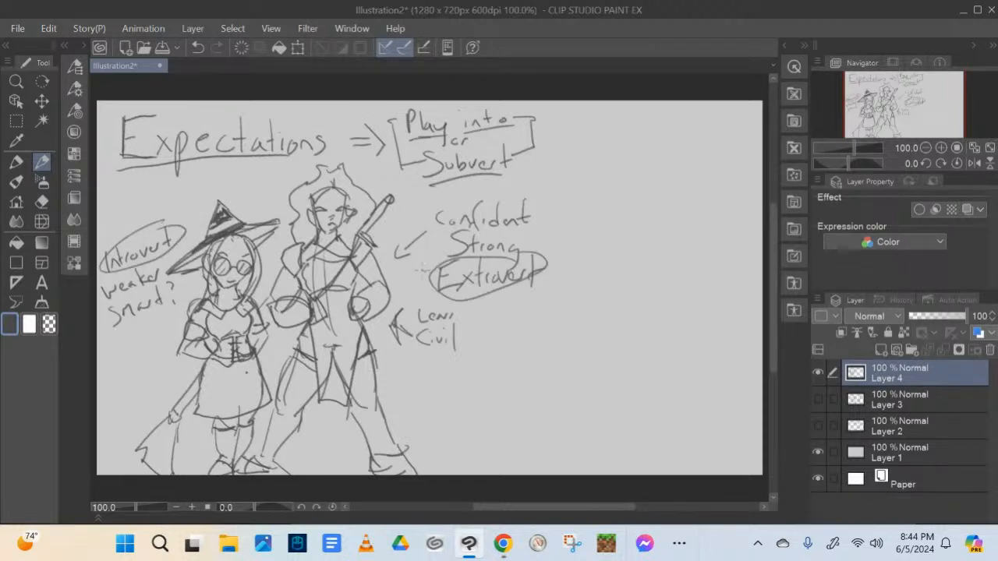
{"action": "left_click_drag", "start_coordinate": [278, 187], "coordinate": [236, 196]}
Sketch a new girl's head below the trait notes, with a pointed chin, an ear and long hair strands framing the face
{"action": "mouse_move", "coordinate": [537, 334]}
{"action": "left_mouse_down"}
{"action": "mouse_move", "coordinate": [569, 303]}
{"action": "mouse_move", "coordinate": [593, 310]}
{"action": "left_mouse_up"}
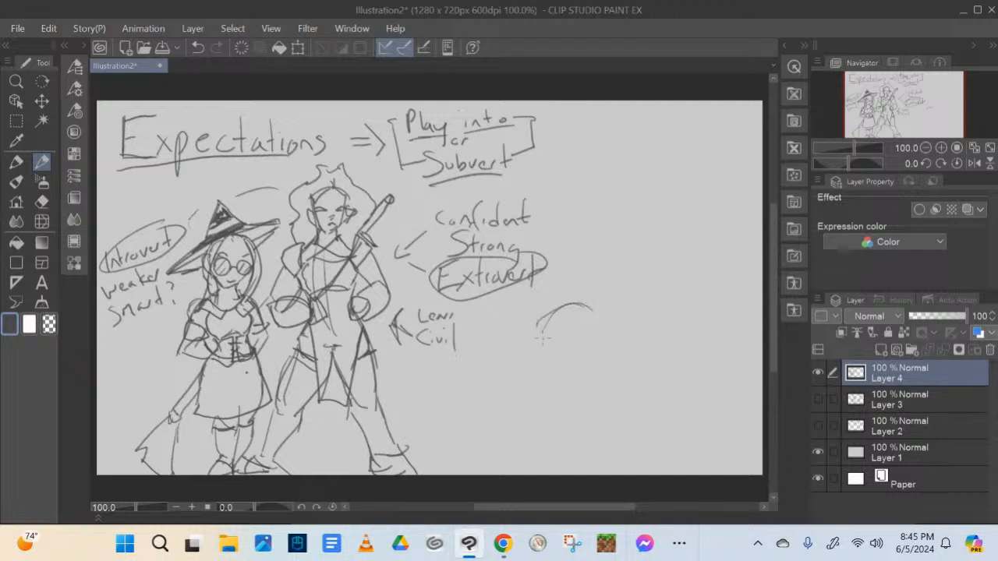
{"action": "mouse_move", "coordinate": [543, 333]}
{"action": "left_mouse_down"}
{"action": "mouse_move", "coordinate": [534, 376]}
{"action": "mouse_move", "coordinate": [547, 372]}
{"action": "mouse_move", "coordinate": [566, 392]}
{"action": "mouse_move", "coordinate": [559, 382]}
{"action": "mouse_move", "coordinate": [595, 365]}
{"action": "left_mouse_up"}
{"action": "left_click_drag", "start_coordinate": [595, 311], "coordinate": [596, 366]}
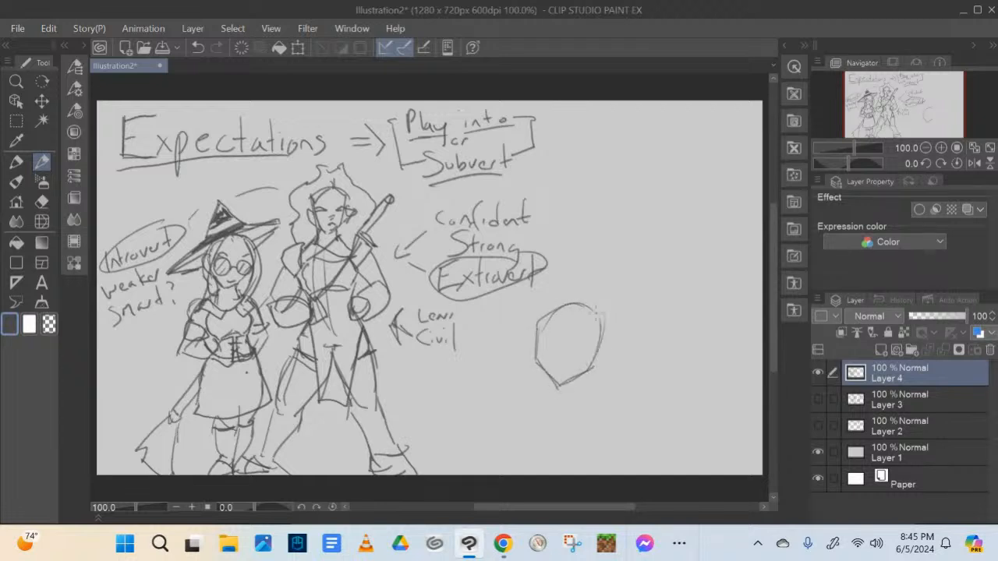
{"action": "mouse_move", "coordinate": [544, 319]}
{"action": "left_mouse_down"}
{"action": "mouse_move", "coordinate": [524, 334]}
{"action": "mouse_move", "coordinate": [532, 362]}
{"action": "left_mouse_up"}
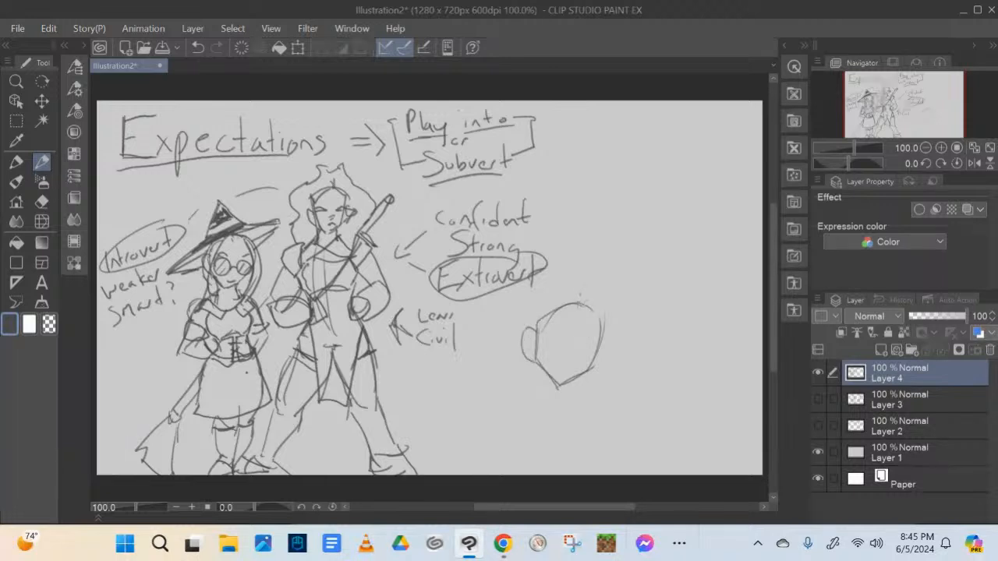
{"action": "mouse_move", "coordinate": [577, 295]}
{"action": "left_mouse_down"}
{"action": "mouse_move", "coordinate": [550, 320]}
{"action": "mouse_move", "coordinate": [546, 421]}
{"action": "left_mouse_up"}
{"action": "left_click_drag", "start_coordinate": [546, 311], "coordinate": [544, 390]}
{"action": "mouse_move", "coordinate": [578, 302]}
{"action": "left_mouse_down"}
{"action": "mouse_move", "coordinate": [595, 291]}
{"action": "mouse_move", "coordinate": [606, 335]}
{"action": "mouse_move", "coordinate": [587, 394]}
{"action": "left_mouse_up"}
{"action": "left_click_drag", "start_coordinate": [592, 310], "coordinate": [595, 391]}
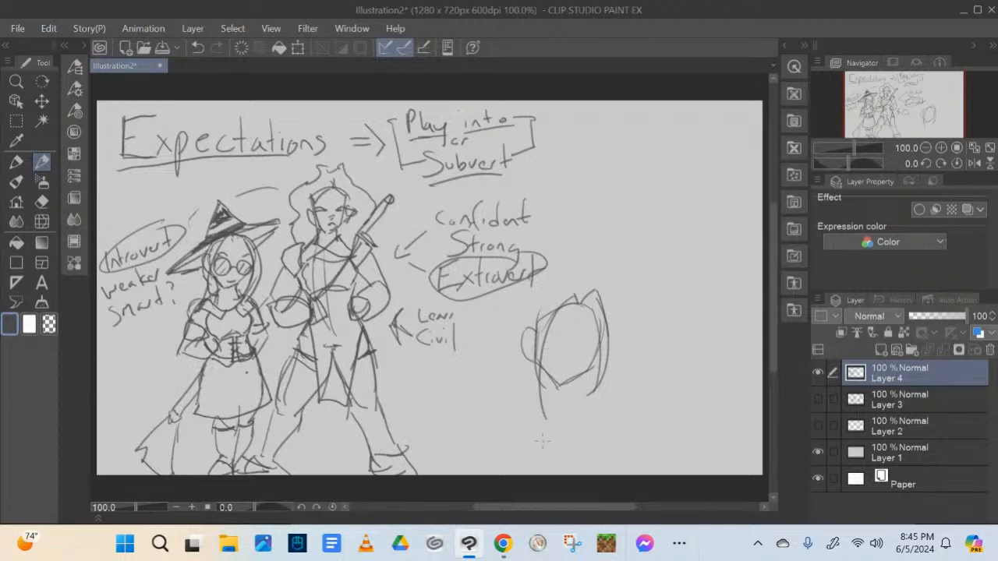
Draw the new head's eyes, low round glasses and smile, and fill out the hair around its crown and ear
{"action": "mouse_move", "coordinate": [547, 337]}
{"action": "left_mouse_down"}
{"action": "mouse_move", "coordinate": [563, 333]}
{"action": "mouse_move", "coordinate": [554, 345]}
{"action": "left_mouse_up"}
{"action": "mouse_move", "coordinate": [553, 345]}
{"action": "left_mouse_down"}
{"action": "mouse_move", "coordinate": [595, 339]}
{"action": "mouse_move", "coordinate": [597, 349]}
{"action": "mouse_move", "coordinate": [597, 333]}
{"action": "mouse_move", "coordinate": [595, 349]}
{"action": "mouse_move", "coordinate": [555, 343]}
{"action": "left_mouse_up"}
{"action": "mouse_move", "coordinate": [547, 341]}
{"action": "left_mouse_down"}
{"action": "mouse_move", "coordinate": [583, 363]}
{"action": "mouse_move", "coordinate": [546, 363]}
{"action": "mouse_move", "coordinate": [584, 358]}
{"action": "mouse_move", "coordinate": [599, 370]}
{"action": "mouse_move", "coordinate": [576, 368]}
{"action": "left_mouse_up"}
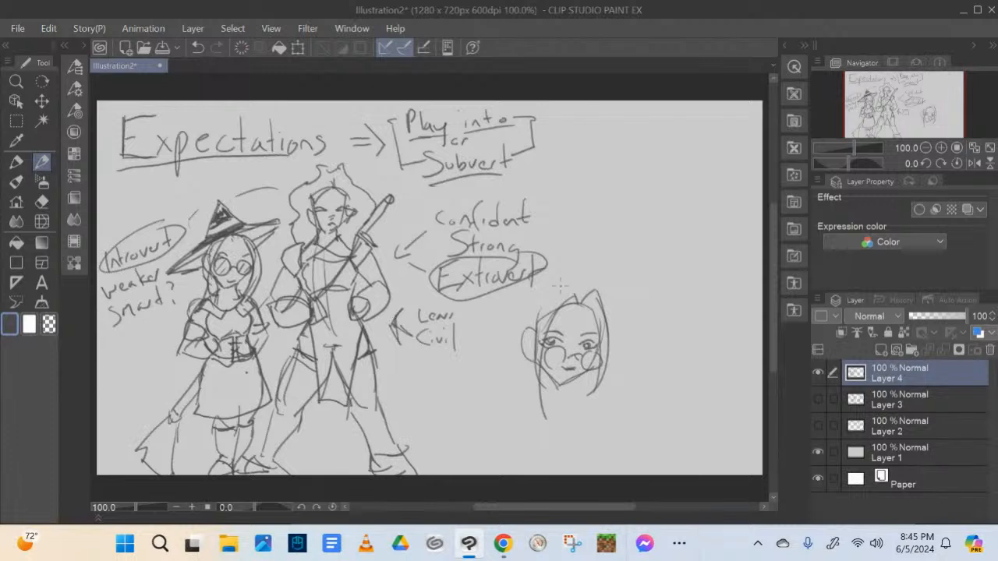
{"action": "mouse_move", "coordinate": [573, 285]}
{"action": "left_mouse_down"}
{"action": "mouse_move", "coordinate": [533, 318]}
{"action": "mouse_move", "coordinate": [582, 287]}
{"action": "mouse_move", "coordinate": [595, 300]}
{"action": "left_mouse_up"}
{"action": "mouse_move", "coordinate": [538, 311]}
{"action": "left_mouse_down"}
{"action": "mouse_move", "coordinate": [519, 330]}
{"action": "mouse_move", "coordinate": [516, 396]}
{"action": "left_mouse_up"}
{"action": "mouse_move", "coordinate": [534, 340]}
{"action": "left_mouse_down"}
{"action": "mouse_move", "coordinate": [524, 353]}
{"action": "mouse_move", "coordinate": [530, 347]}
{"action": "left_mouse_up"}
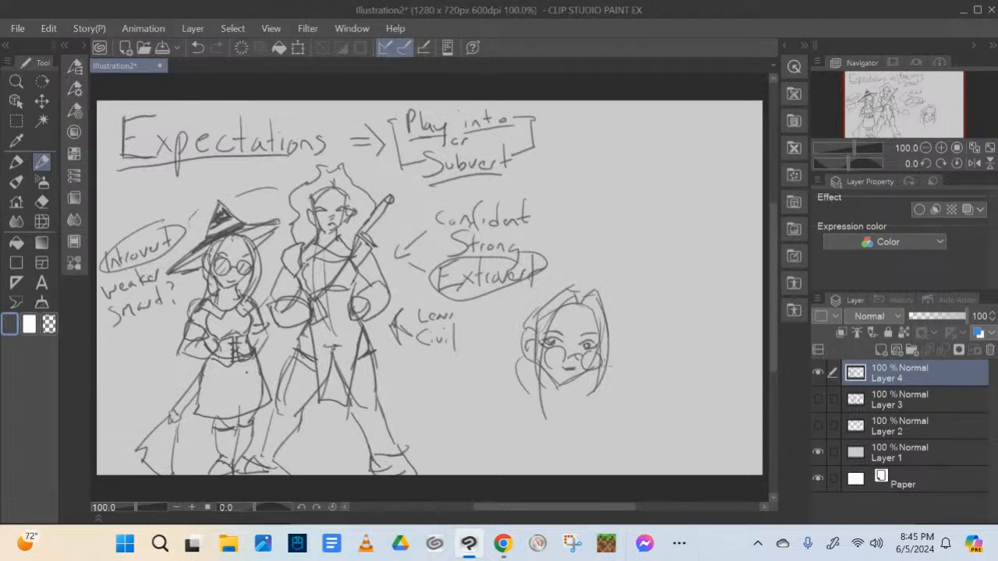
Sketch a second bespectacled head beside the first, with angry brows over round glasses, framing hair, a pointed chin and an ear
{"action": "mouse_move", "coordinate": [614, 392]}
{"action": "left_mouse_down"}
{"action": "mouse_move", "coordinate": [642, 402]}
{"action": "mouse_move", "coordinate": [626, 381]}
{"action": "mouse_move", "coordinate": [630, 393]}
{"action": "mouse_move", "coordinate": [619, 400]}
{"action": "mouse_move", "coordinate": [680, 390]}
{"action": "mouse_move", "coordinate": [669, 382]}
{"action": "mouse_move", "coordinate": [679, 379]}
{"action": "mouse_move", "coordinate": [668, 401]}
{"action": "mouse_move", "coordinate": [618, 395]}
{"action": "mouse_move", "coordinate": [637, 409]}
{"action": "mouse_move", "coordinate": [675, 400]}
{"action": "mouse_move", "coordinate": [653, 408]}
{"action": "mouse_move", "coordinate": [655, 421]}
{"action": "left_mouse_up"}
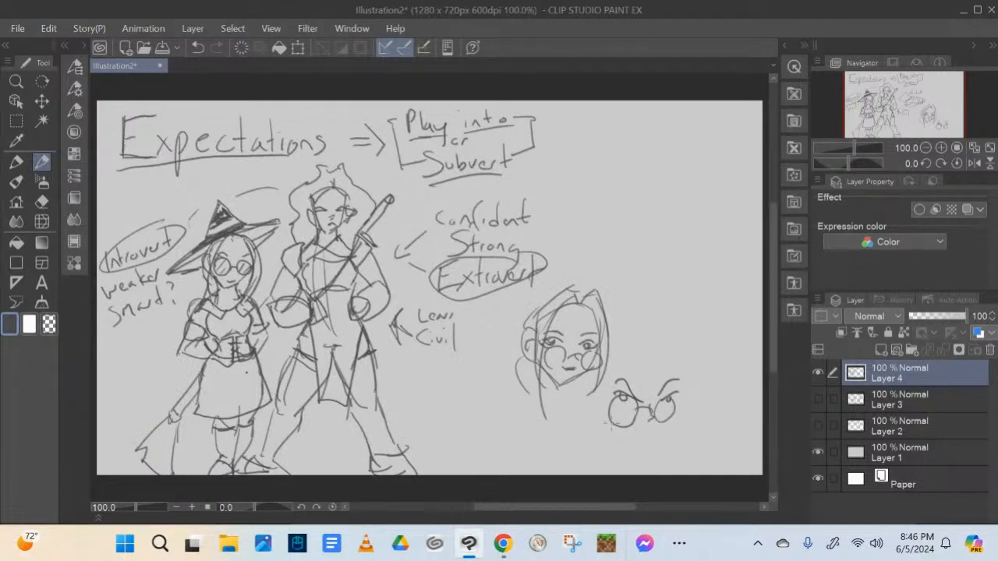
{"action": "left_click_drag", "start_coordinate": [642, 348], "coordinate": [611, 423]}
{"action": "left_click_drag", "start_coordinate": [614, 360], "coordinate": [626, 425]}
{"action": "mouse_move", "coordinate": [661, 357]}
{"action": "left_mouse_down"}
{"action": "mouse_move", "coordinate": [665, 445]}
{"action": "mouse_move", "coordinate": [666, 428]}
{"action": "left_mouse_up"}
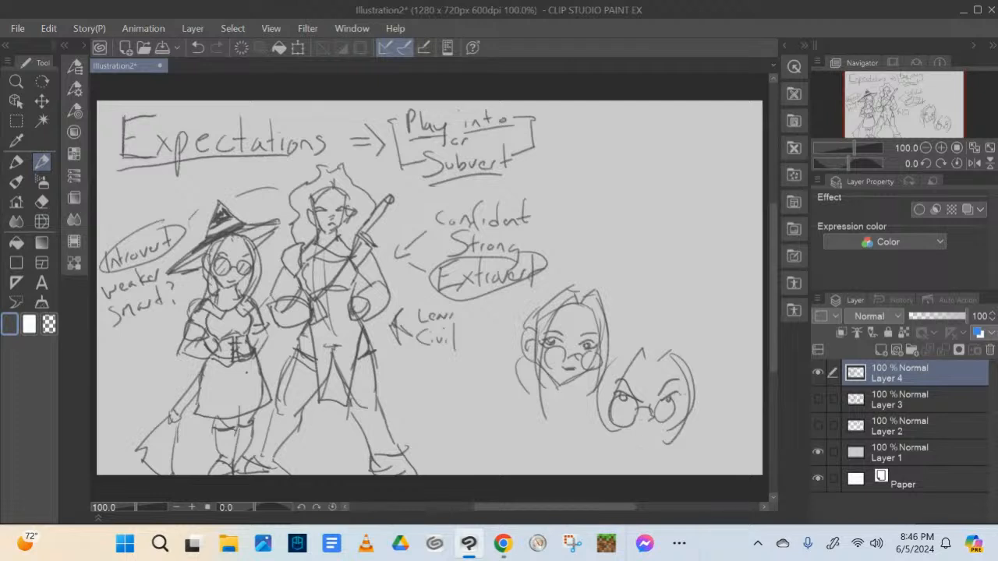
{"action": "mouse_move", "coordinate": [629, 376]}
{"action": "left_mouse_down"}
{"action": "mouse_move", "coordinate": [669, 366]}
{"action": "mouse_move", "coordinate": [685, 396]}
{"action": "mouse_move", "coordinate": [638, 448]}
{"action": "left_mouse_up"}
{"action": "left_click_drag", "start_coordinate": [598, 394], "coordinate": [590, 414]}
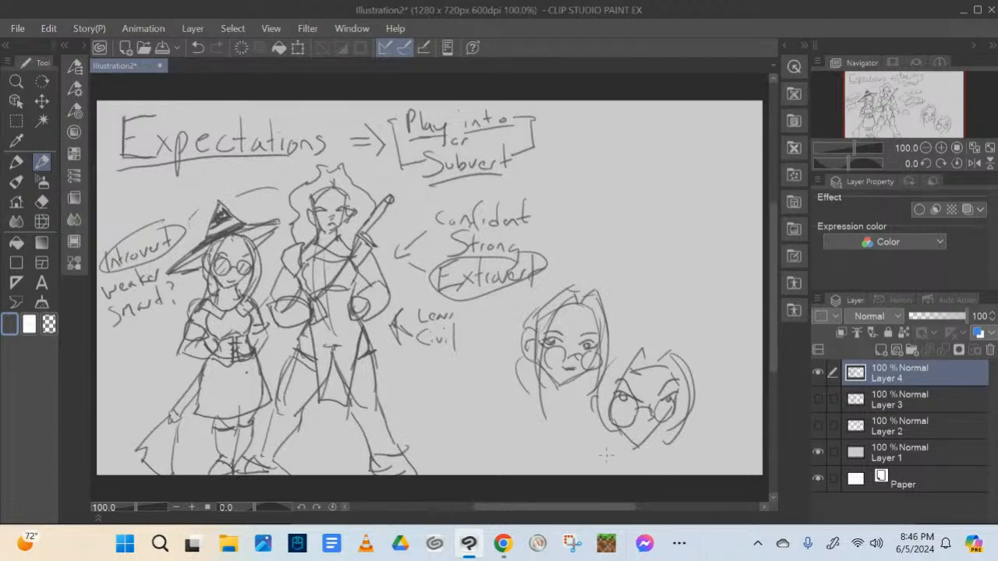
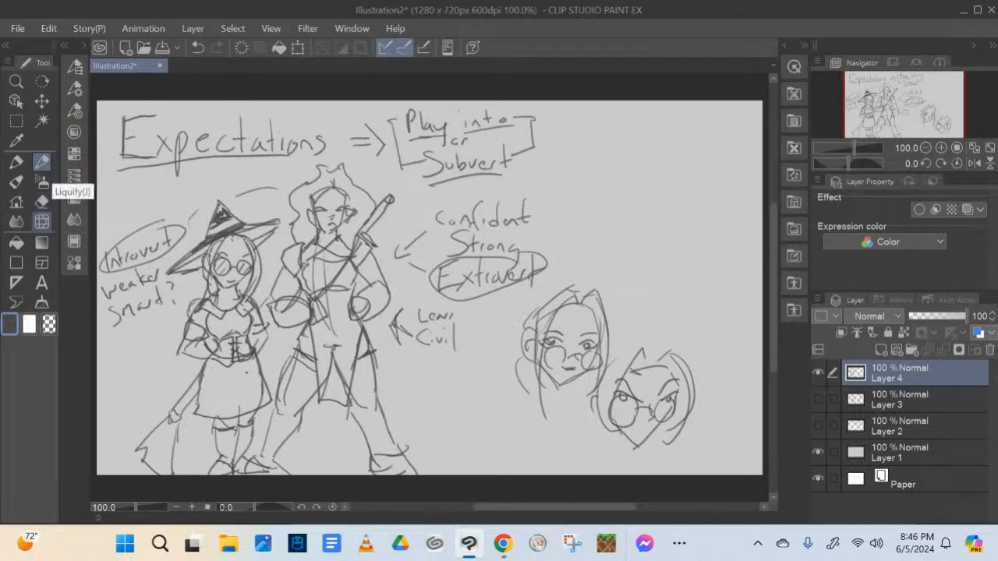
Hide the "Expectations" page on Layer 4, compare Layers 2 and 3, and leave the "Design/Shape Language" Layer 2 visible and selected
{"action": "left_click", "coordinate": [818, 372]}
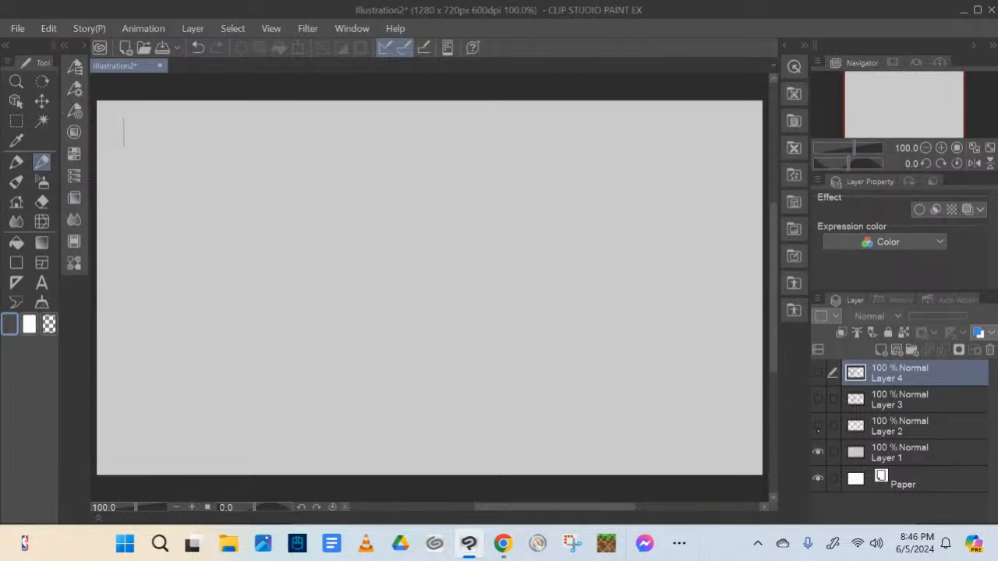
{"action": "left_click", "coordinate": [817, 425]}
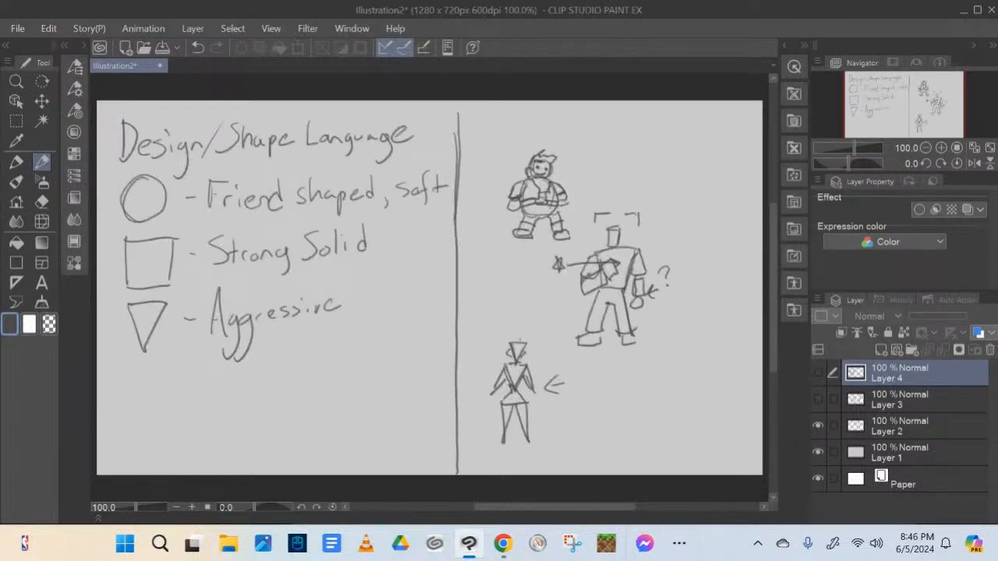
{"action": "left_click", "coordinate": [818, 398]}
{"action": "left_click", "coordinate": [817, 425]}
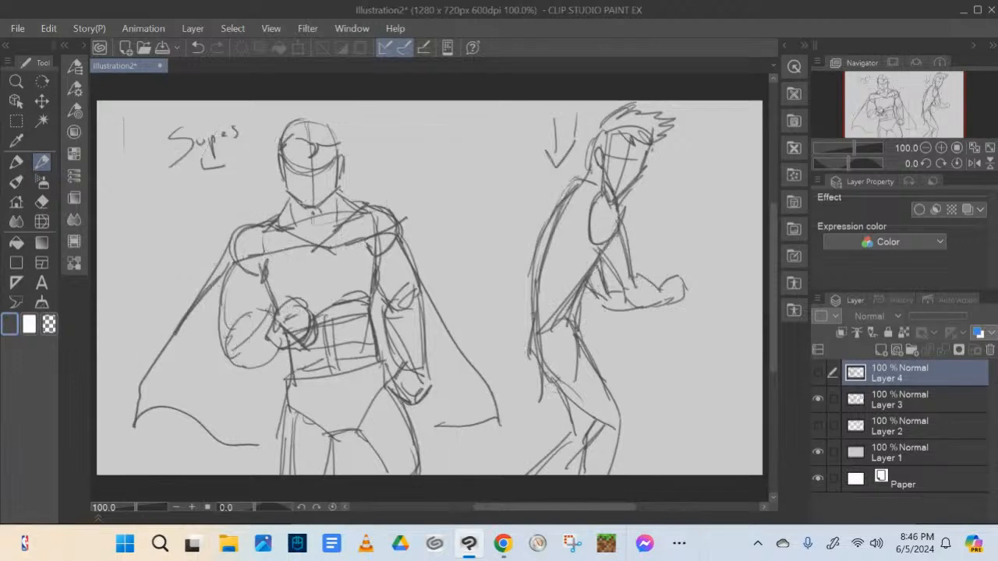
{"action": "left_click", "coordinate": [817, 425]}
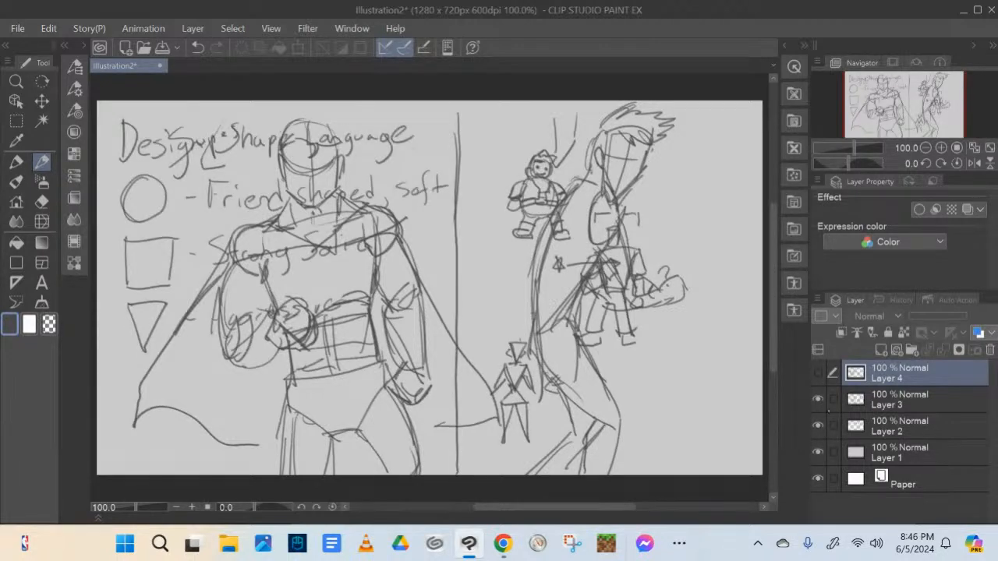
{"action": "left_click", "coordinate": [817, 398]}
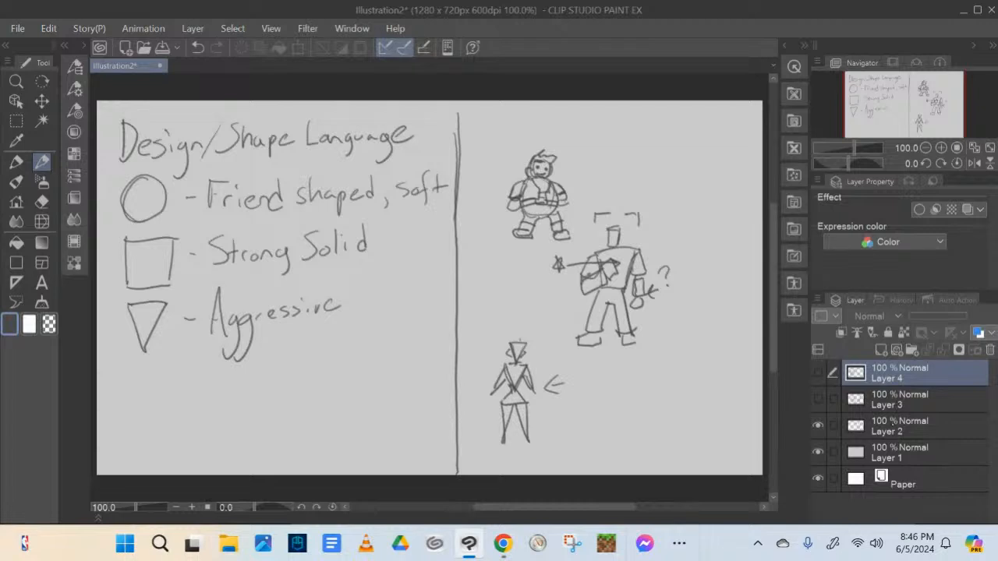
{"action": "left_click", "coordinate": [888, 431]}
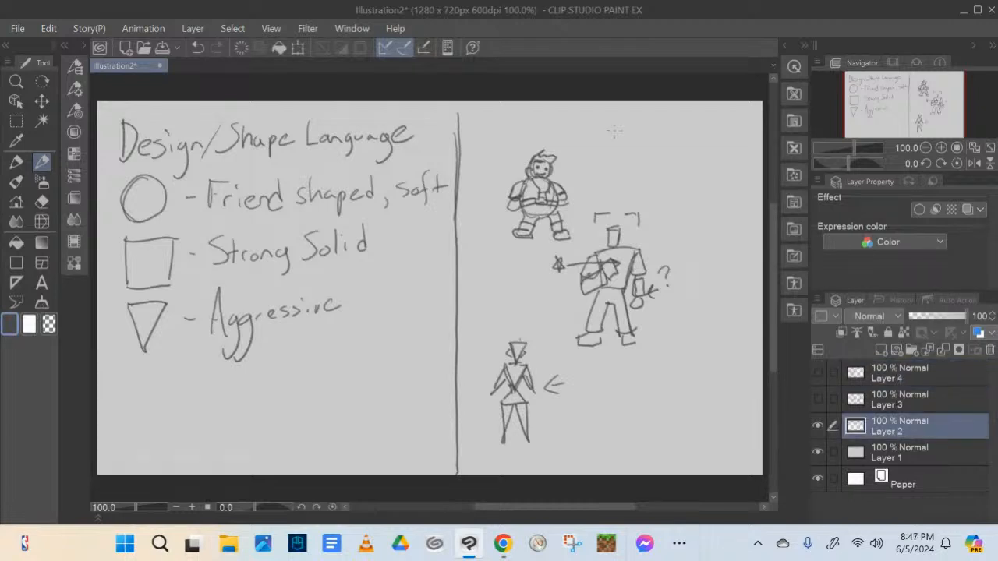
Label the round figure "Introvert" and the triangular figure "Extrovert", and point an arrow with a squiggle at the square figure
{"action": "mouse_move", "coordinate": [541, 129]}
{"action": "left_mouse_down"}
{"action": "mouse_move", "coordinate": [536, 142]}
{"action": "mouse_move", "coordinate": [545, 107]}
{"action": "mouse_move", "coordinate": [547, 125]}
{"action": "left_mouse_up"}
{"action": "mouse_move", "coordinate": [550, 110]}
{"action": "left_mouse_down"}
{"action": "mouse_move", "coordinate": [550, 125]}
{"action": "mouse_move", "coordinate": [598, 117]}
{"action": "left_mouse_up"}
{"action": "left_click_drag", "start_coordinate": [669, 223], "coordinate": [649, 235]}
{"action": "left_click_drag", "start_coordinate": [649, 236], "coordinate": [690, 219]}
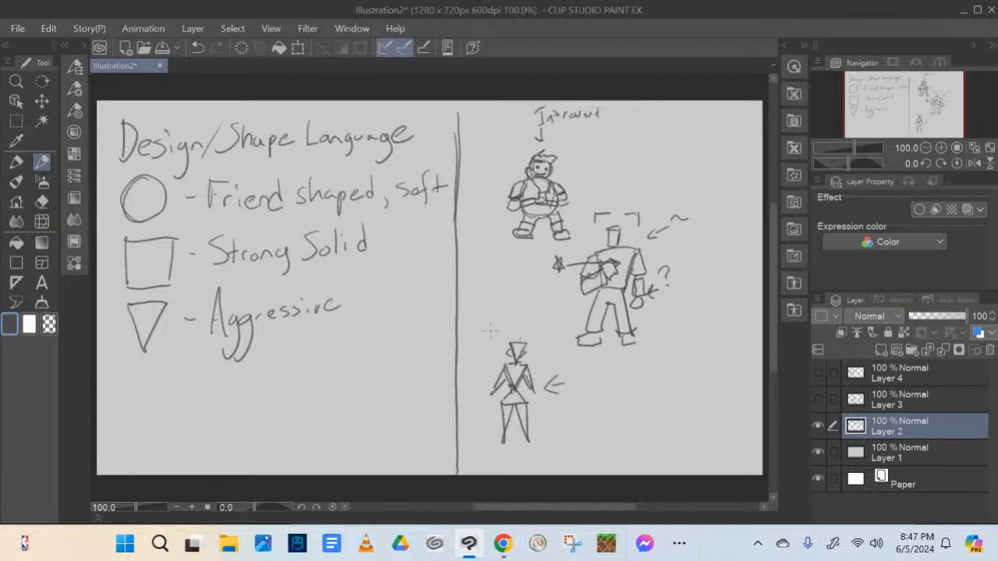
{"action": "mouse_move", "coordinate": [485, 332]}
{"action": "left_mouse_down"}
{"action": "mouse_move", "coordinate": [496, 345]}
{"action": "mouse_move", "coordinate": [493, 322]}
{"action": "mouse_move", "coordinate": [499, 341]}
{"action": "mouse_move", "coordinate": [535, 317]}
{"action": "mouse_move", "coordinate": [539, 335]}
{"action": "left_mouse_up"}
{"action": "left_click_drag", "start_coordinate": [534, 315], "coordinate": [546, 313]}
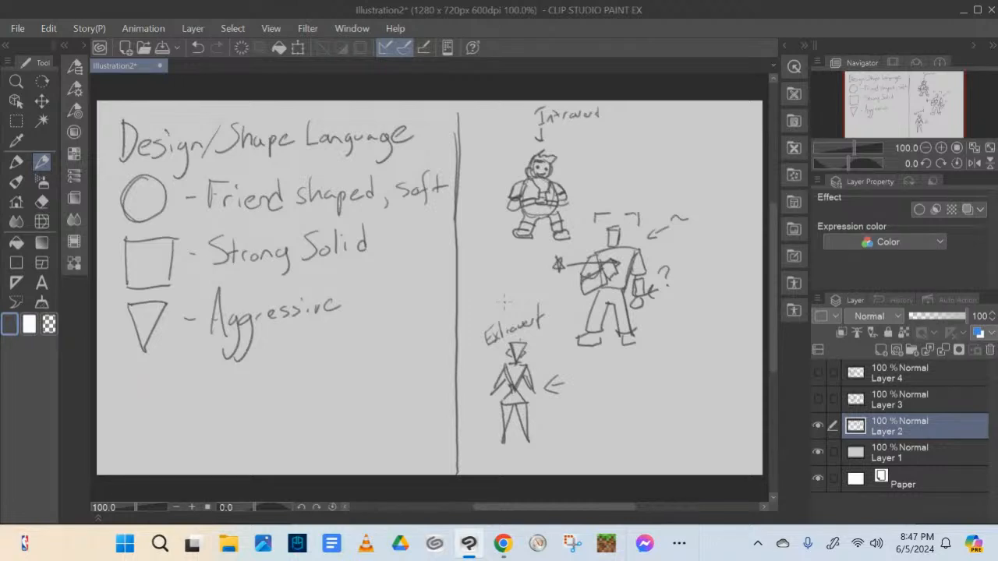
Hide the shape language and "Expectations" pages and add a new raster layer above Layer 2
{"action": "left_click", "coordinate": [817, 426]}
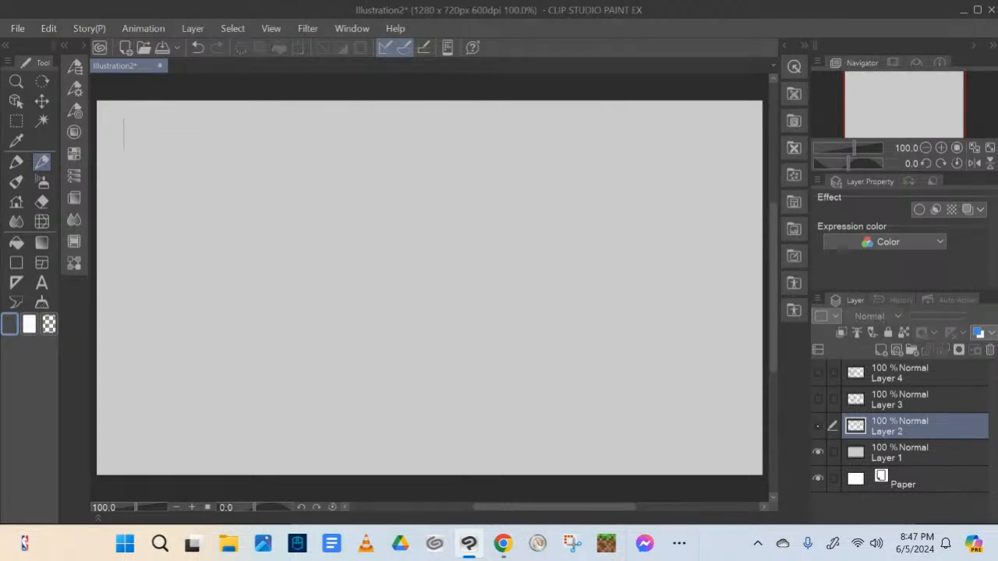
{"action": "left_click", "coordinate": [818, 372]}
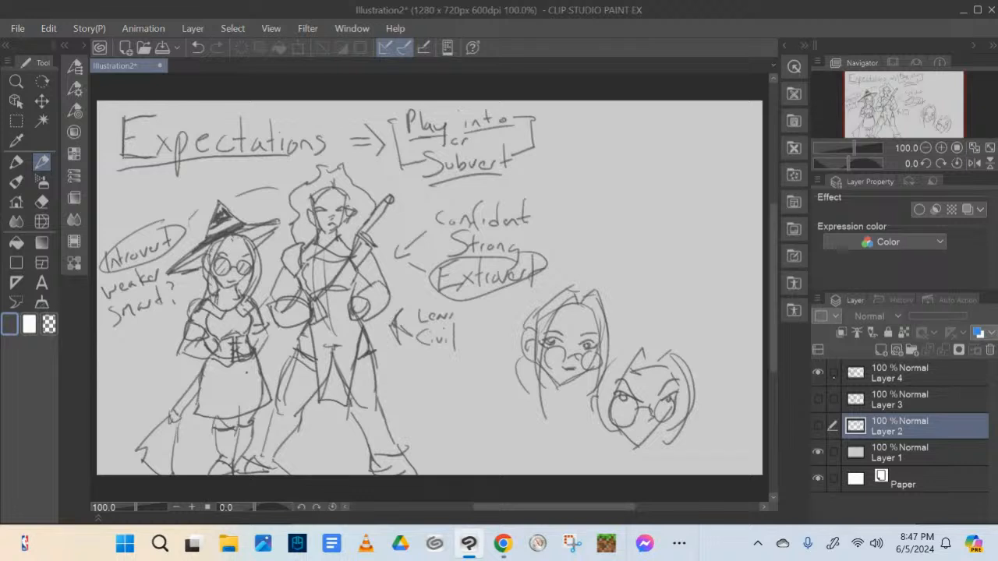
{"action": "left_click", "coordinate": [817, 372]}
{"action": "left_click", "coordinate": [881, 349]}
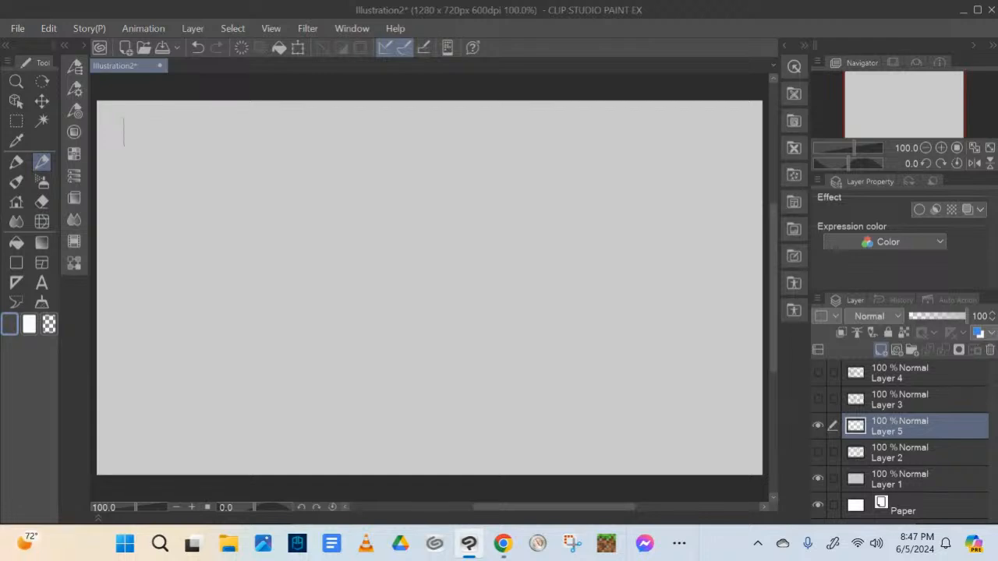
Handwrite the title "How the Setting influences Them" across the top of the blank page
{"action": "mouse_move", "coordinate": [124, 116]}
{"action": "left_mouse_down"}
{"action": "mouse_move", "coordinate": [123, 142]}
{"action": "mouse_move", "coordinate": [145, 130]}
{"action": "mouse_move", "coordinate": [141, 147]}
{"action": "mouse_move", "coordinate": [178, 133]}
{"action": "mouse_move", "coordinate": [204, 146]}
{"action": "left_mouse_up"}
{"action": "mouse_move", "coordinate": [196, 130]}
{"action": "left_mouse_down"}
{"action": "mouse_move", "coordinate": [218, 126]}
{"action": "mouse_move", "coordinate": [221, 142]}
{"action": "left_mouse_up"}
{"action": "left_click_drag", "start_coordinate": [221, 133], "coordinate": [304, 143]}
{"action": "mouse_move", "coordinate": [314, 115]}
{"action": "left_mouse_down"}
{"action": "mouse_move", "coordinate": [312, 145]}
{"action": "mouse_move", "coordinate": [318, 126]}
{"action": "mouse_move", "coordinate": [323, 142]}
{"action": "mouse_move", "coordinate": [344, 140]}
{"action": "mouse_move", "coordinate": [349, 164]}
{"action": "left_mouse_up"}
{"action": "mouse_move", "coordinate": [376, 122]}
{"action": "left_mouse_down"}
{"action": "mouse_move", "coordinate": [378, 137]}
{"action": "mouse_move", "coordinate": [404, 130]}
{"action": "mouse_move", "coordinate": [405, 151]}
{"action": "left_mouse_up"}
{"action": "left_click_drag", "start_coordinate": [399, 130], "coordinate": [414, 135]}
{"action": "mouse_move", "coordinate": [420, 126]}
{"action": "left_mouse_down"}
{"action": "mouse_move", "coordinate": [471, 128]}
{"action": "mouse_move", "coordinate": [463, 123]}
{"action": "mouse_move", "coordinate": [473, 132]}
{"action": "mouse_move", "coordinate": [453, 129]}
{"action": "mouse_move", "coordinate": [486, 137]}
{"action": "left_mouse_up"}
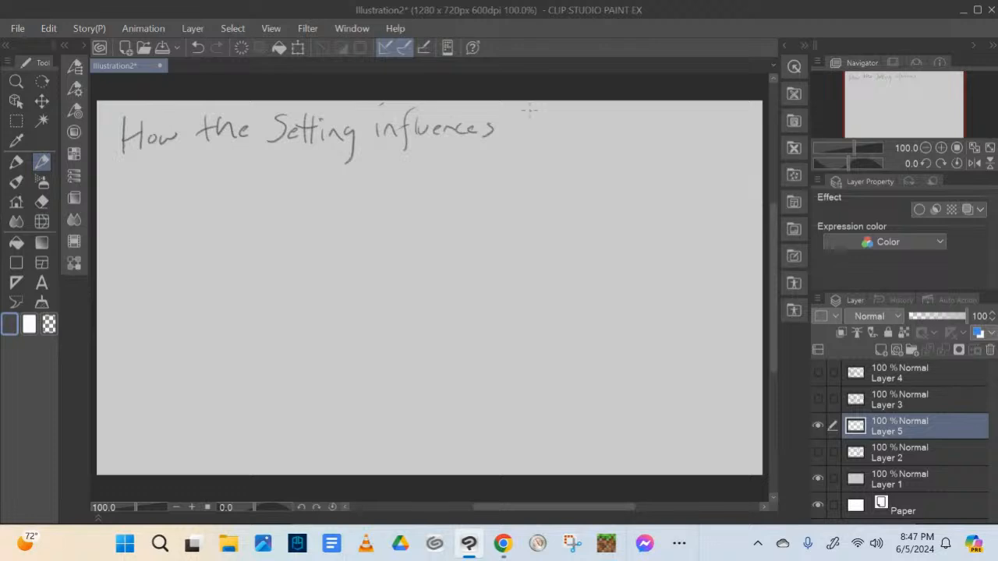
{"action": "mouse_move", "coordinate": [526, 112]}
{"action": "left_mouse_down"}
{"action": "mouse_move", "coordinate": [525, 130]}
{"action": "mouse_move", "coordinate": [535, 113]}
{"action": "left_mouse_up"}
{"action": "mouse_move", "coordinate": [543, 117]}
{"action": "left_mouse_down"}
{"action": "mouse_move", "coordinate": [543, 134]}
{"action": "mouse_move", "coordinate": [573, 133]}
{"action": "left_mouse_up"}
{"action": "left_click_drag", "start_coordinate": [576, 133], "coordinate": [594, 132]}
{"action": "mouse_move", "coordinate": [151, 195]}
{"action": "left_mouse_down"}
{"action": "mouse_move", "coordinate": [131, 235]}
{"action": "mouse_move", "coordinate": [145, 219]}
{"action": "left_mouse_up"}
{"action": "mouse_move", "coordinate": [145, 220]}
{"action": "left_mouse_down"}
{"action": "mouse_move", "coordinate": [151, 212]}
{"action": "mouse_move", "coordinate": [179, 228]}
{"action": "mouse_move", "coordinate": [172, 214]}
{"action": "mouse_move", "coordinate": [152, 227]}
{"action": "mouse_move", "coordinate": [167, 221]}
{"action": "mouse_move", "coordinate": [143, 248]}
{"action": "mouse_move", "coordinate": [160, 253]}
{"action": "mouse_move", "coordinate": [131, 243]}
{"action": "mouse_move", "coordinate": [124, 261]}
{"action": "mouse_move", "coordinate": [142, 237]}
{"action": "mouse_move", "coordinate": [137, 271]}
{"action": "left_mouse_up"}
{"action": "mouse_move", "coordinate": [137, 269]}
{"action": "left_mouse_down"}
{"action": "mouse_move", "coordinate": [145, 279]}
{"action": "mouse_move", "coordinate": [164, 263]}
{"action": "mouse_move", "coordinate": [116, 323]}
{"action": "mouse_move", "coordinate": [134, 312]}
{"action": "mouse_move", "coordinate": [118, 310]}
{"action": "left_mouse_up"}
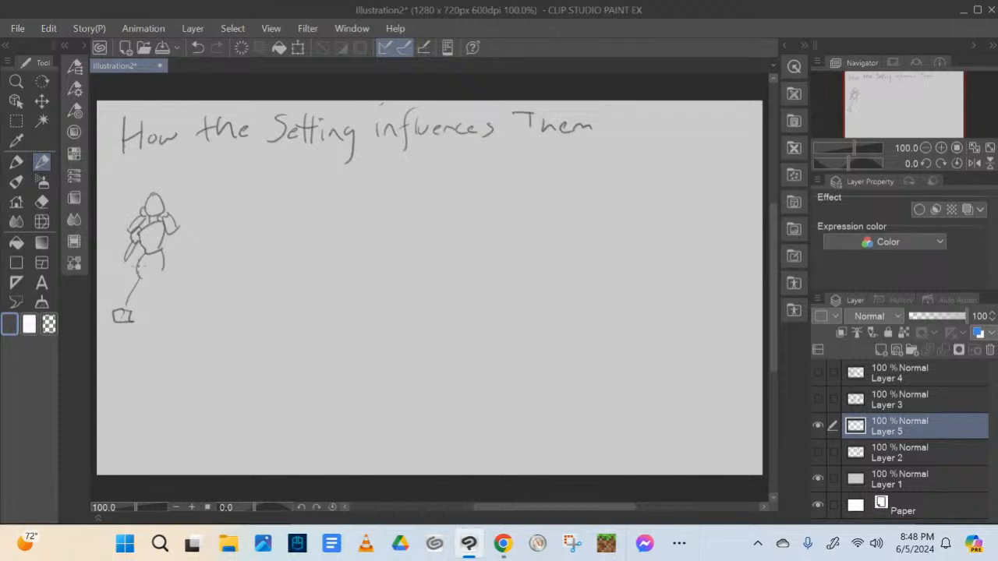
{"action": "mouse_move", "coordinate": [137, 266]}
{"action": "left_mouse_down"}
{"action": "mouse_move", "coordinate": [121, 308]}
{"action": "mouse_move", "coordinate": [125, 292]}
{"action": "mouse_move", "coordinate": [130, 314]}
{"action": "mouse_move", "coordinate": [161, 289]}
{"action": "left_mouse_up"}
{"action": "mouse_move", "coordinate": [171, 233]}
{"action": "left_mouse_down"}
{"action": "mouse_move", "coordinate": [180, 248]}
{"action": "mouse_move", "coordinate": [144, 290]}
{"action": "mouse_move", "coordinate": [168, 252]}
{"action": "left_mouse_up"}
{"action": "left_click", "coordinate": [42, 202]}
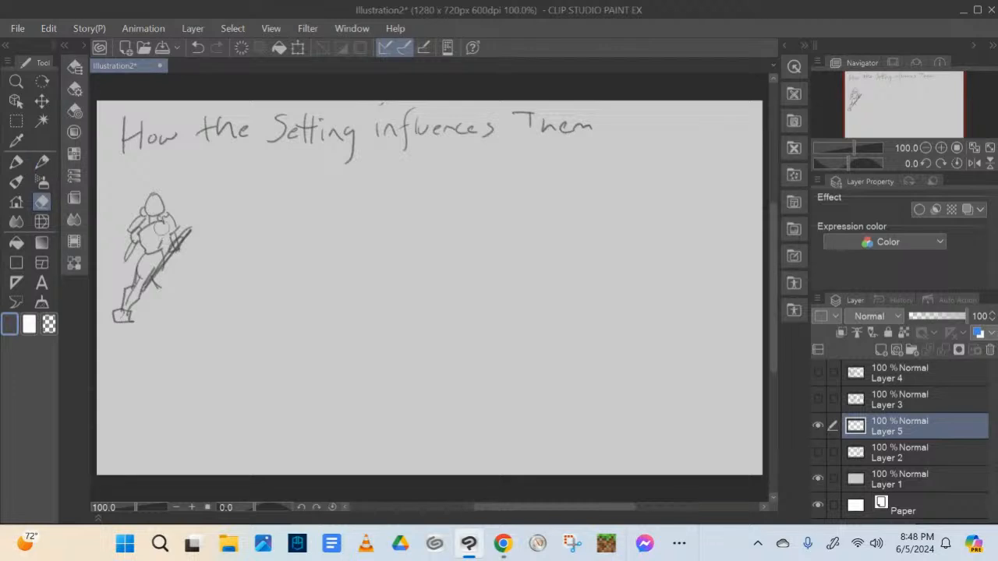
{"action": "mouse_move", "coordinate": [157, 204]}
{"action": "left_mouse_down"}
{"action": "mouse_move", "coordinate": [127, 274]}
{"action": "mouse_move", "coordinate": [158, 209]}
{"action": "mouse_move", "coordinate": [122, 268]}
{"action": "mouse_move", "coordinate": [128, 299]}
{"action": "mouse_move", "coordinate": [176, 237]}
{"action": "mouse_move", "coordinate": [160, 273]}
{"action": "mouse_move", "coordinate": [169, 214]}
{"action": "left_mouse_up"}
Handwrite the heading "Strong Barbarian type" with the pencil below the page title
{"action": "left_click", "coordinate": [42, 163]}
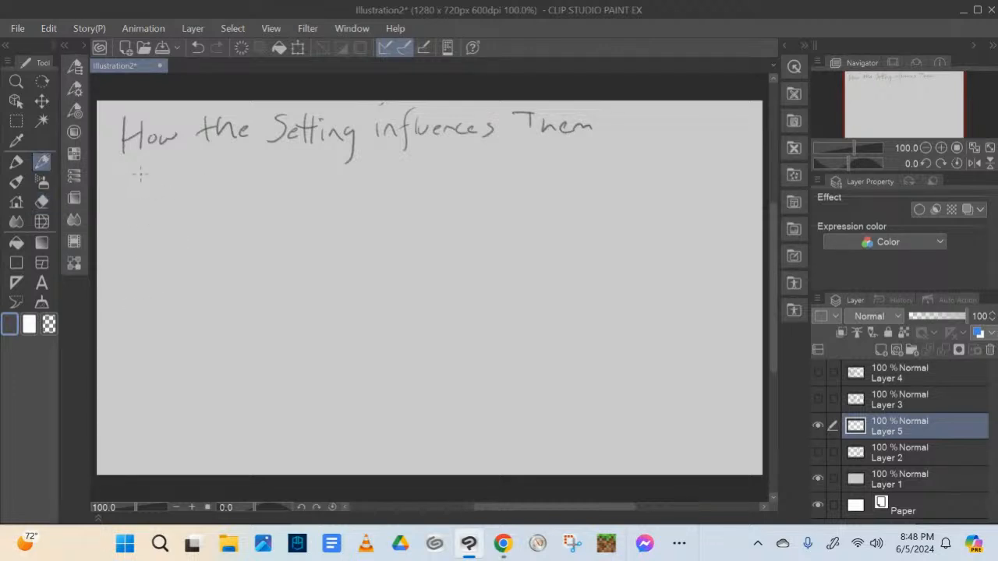
{"action": "mouse_move", "coordinate": [137, 184]}
{"action": "left_mouse_down"}
{"action": "mouse_move", "coordinate": [117, 216]}
{"action": "mouse_move", "coordinate": [146, 209]}
{"action": "left_mouse_up"}
{"action": "left_click_drag", "start_coordinate": [139, 193], "coordinate": [163, 195]}
{"action": "left_click_drag", "start_coordinate": [163, 200], "coordinate": [173, 197]}
{"action": "left_click_drag", "start_coordinate": [177, 194], "coordinate": [195, 227]}
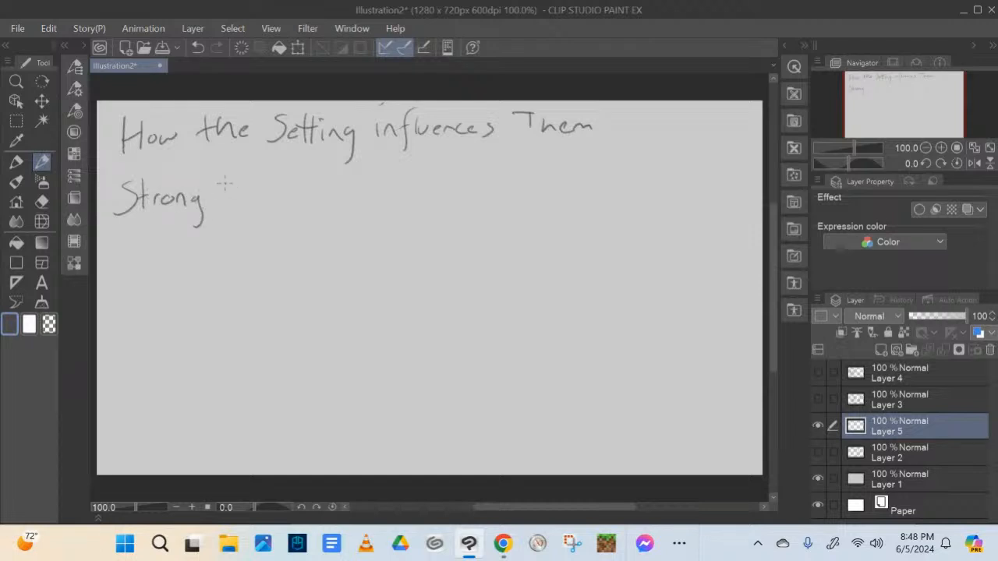
{"action": "left_click_drag", "start_coordinate": [224, 176], "coordinate": [224, 204]}
{"action": "mouse_move", "coordinate": [224, 176]}
{"action": "left_mouse_down"}
{"action": "mouse_move", "coordinate": [229, 205]}
{"action": "mouse_move", "coordinate": [252, 206]}
{"action": "left_mouse_up"}
{"action": "mouse_move", "coordinate": [256, 204]}
{"action": "left_mouse_down"}
{"action": "mouse_move", "coordinate": [268, 195]}
{"action": "mouse_move", "coordinate": [274, 205]}
{"action": "mouse_move", "coordinate": [306, 206]}
{"action": "left_mouse_up"}
{"action": "mouse_move", "coordinate": [308, 205]}
{"action": "left_mouse_down"}
{"action": "mouse_move", "coordinate": [316, 195]}
{"action": "mouse_move", "coordinate": [323, 204]}
{"action": "mouse_move", "coordinate": [394, 207]}
{"action": "mouse_move", "coordinate": [405, 189]}
{"action": "mouse_move", "coordinate": [413, 201]}
{"action": "left_mouse_up"}
{"action": "mouse_move", "coordinate": [418, 187]}
{"action": "left_mouse_down"}
{"action": "mouse_move", "coordinate": [413, 225]}
{"action": "mouse_move", "coordinate": [426, 227]}
{"action": "mouse_move", "coordinate": [428, 204]}
{"action": "mouse_move", "coordinate": [463, 202]}
{"action": "left_mouse_up"}
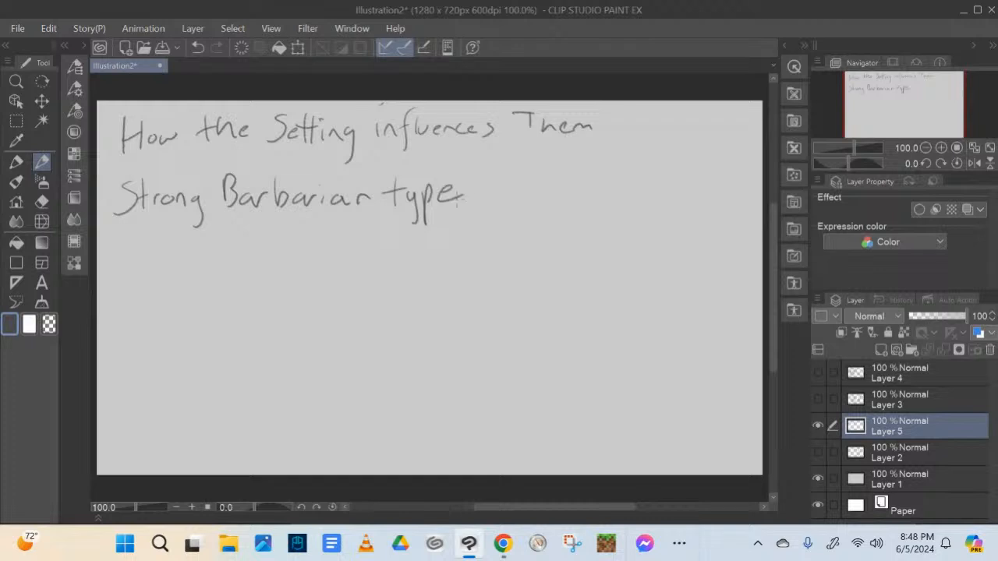
Add a "Mad Max" branch below "Strong", and underline the barbarian heading with a second arrow pointing down from it
{"action": "mouse_move", "coordinate": [162, 226]}
{"action": "left_mouse_down"}
{"action": "mouse_move", "coordinate": [107, 299]}
{"action": "mouse_move", "coordinate": [142, 303]}
{"action": "left_mouse_up"}
{"action": "mouse_move", "coordinate": [141, 290]}
{"action": "left_mouse_down"}
{"action": "mouse_move", "coordinate": [134, 303]}
{"action": "mouse_move", "coordinate": [193, 296]}
{"action": "mouse_move", "coordinate": [178, 303]}
{"action": "left_mouse_up"}
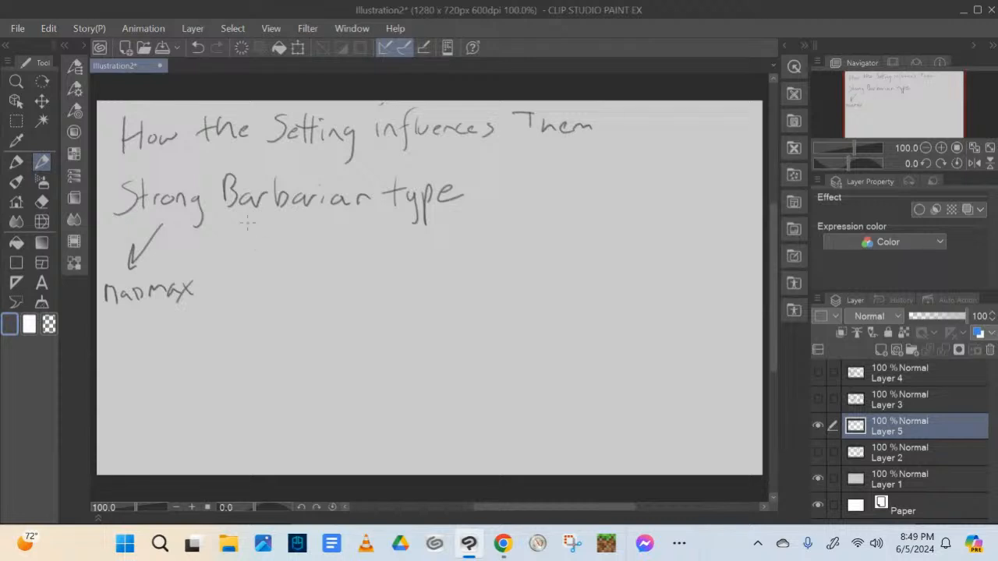
{"action": "mouse_move", "coordinate": [242, 213]}
{"action": "left_mouse_down"}
{"action": "mouse_move", "coordinate": [242, 285]}
{"action": "mouse_move", "coordinate": [257, 263]}
{"action": "left_mouse_up"}
{"action": "left_click_drag", "start_coordinate": [149, 212], "coordinate": [325, 210]}
{"action": "left_click_drag", "start_coordinate": [386, 211], "coordinate": [399, 211]}
{"action": "left_click_drag", "start_coordinate": [443, 209], "coordinate": [460, 206]}
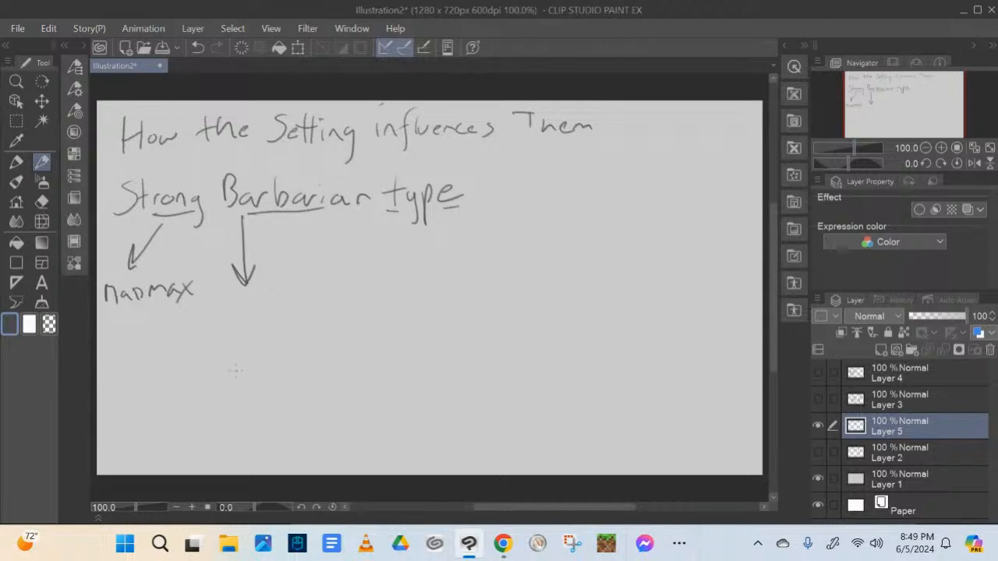
Write "Slice of Life" on two lines beneath the heading's middle arrow
{"action": "mouse_move", "coordinate": [230, 296]}
{"action": "left_mouse_down"}
{"action": "mouse_move", "coordinate": [219, 323]}
{"action": "mouse_move", "coordinate": [230, 321]}
{"action": "left_mouse_up"}
{"action": "mouse_move", "coordinate": [239, 293]}
{"action": "left_mouse_down"}
{"action": "mouse_move", "coordinate": [241, 317]}
{"action": "mouse_move", "coordinate": [251, 302]}
{"action": "left_mouse_up"}
{"action": "mouse_move", "coordinate": [248, 305]}
{"action": "left_mouse_down"}
{"action": "mouse_move", "coordinate": [247, 317]}
{"action": "mouse_move", "coordinate": [246, 304]}
{"action": "mouse_move", "coordinate": [255, 313]}
{"action": "left_mouse_up"}
{"action": "left_click_drag", "start_coordinate": [265, 307], "coordinate": [287, 301]}
{"action": "mouse_move", "coordinate": [304, 280]}
{"action": "left_mouse_down"}
{"action": "mouse_move", "coordinate": [299, 318]}
{"action": "mouse_move", "coordinate": [304, 295]}
{"action": "left_mouse_up"}
{"action": "mouse_move", "coordinate": [239, 326]}
{"action": "left_mouse_down"}
{"action": "mouse_move", "coordinate": [239, 351]}
{"action": "mouse_move", "coordinate": [254, 346]}
{"action": "left_mouse_up"}
{"action": "left_click_drag", "start_coordinate": [264, 318], "coordinate": [258, 356]}
{"action": "left_click_drag", "start_coordinate": [252, 340], "coordinate": [267, 339]}
{"action": "left_click_drag", "start_coordinate": [269, 340], "coordinate": [277, 346]}
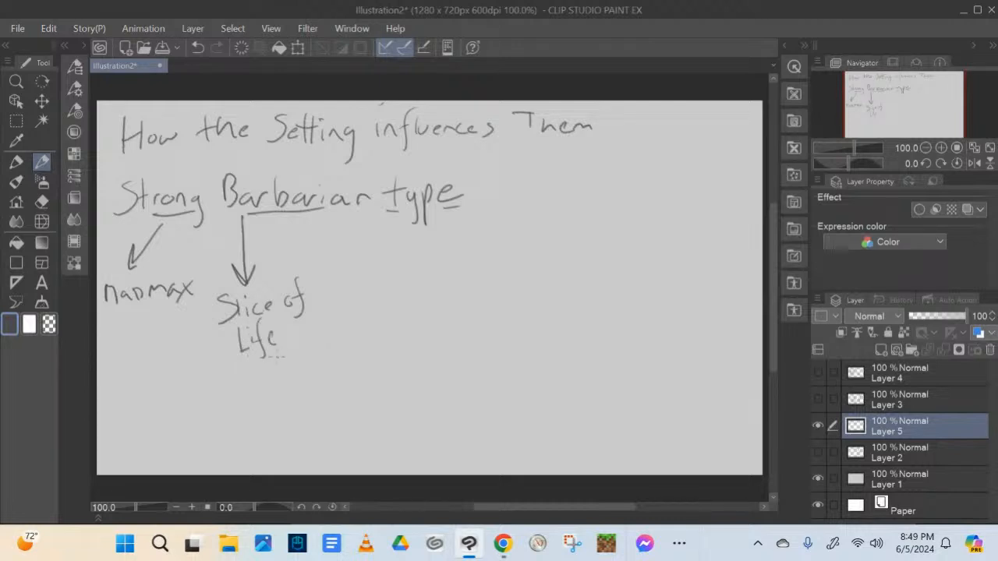
Draw a third arrow from the barbarian heading and write "Gothic/CoC ~ Mythos Horror" beneath it
{"action": "left_click_drag", "start_coordinate": [343, 216], "coordinate": [363, 261]}
{"action": "mouse_move", "coordinate": [368, 273]}
{"action": "left_mouse_down"}
{"action": "mouse_move", "coordinate": [370, 292]}
{"action": "mouse_move", "coordinate": [383, 279]}
{"action": "mouse_move", "coordinate": [393, 289]}
{"action": "mouse_move", "coordinate": [396, 276]}
{"action": "left_mouse_up"}
{"action": "mouse_move", "coordinate": [399, 265]}
{"action": "left_mouse_down"}
{"action": "mouse_move", "coordinate": [411, 285]}
{"action": "mouse_move", "coordinate": [438, 285]}
{"action": "left_mouse_up"}
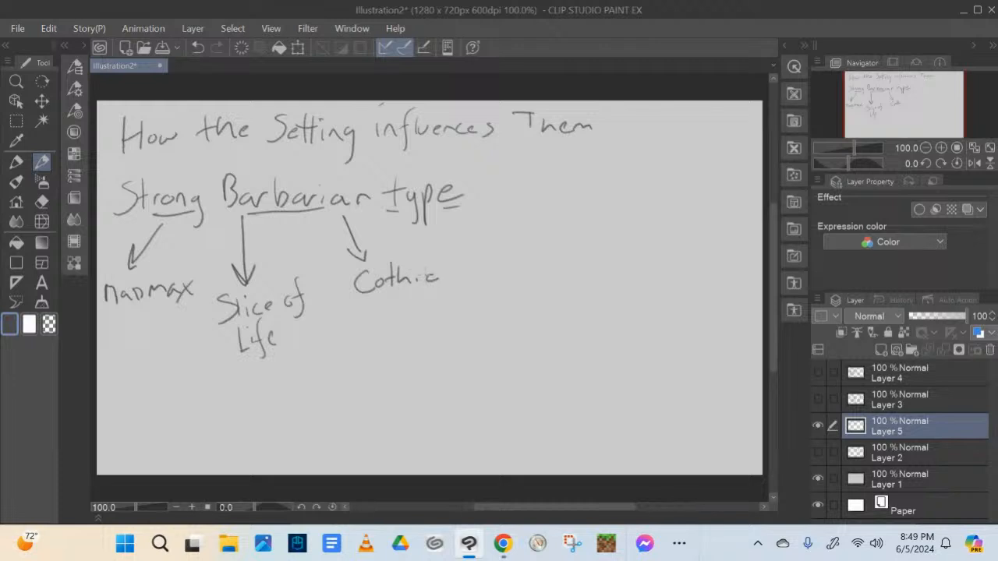
{"action": "mouse_move", "coordinate": [375, 282]}
{"action": "left_mouse_down"}
{"action": "mouse_move", "coordinate": [366, 296]}
{"action": "mouse_move", "coordinate": [371, 286]}
{"action": "left_mouse_up"}
{"action": "mouse_move", "coordinate": [452, 265]}
{"action": "left_mouse_down"}
{"action": "mouse_move", "coordinate": [429, 293]}
{"action": "mouse_move", "coordinate": [366, 322]}
{"action": "mouse_move", "coordinate": [447, 307]}
{"action": "left_mouse_up"}
{"action": "mouse_move", "coordinate": [372, 351]}
{"action": "left_mouse_down"}
{"action": "mouse_move", "coordinate": [377, 333]}
{"action": "mouse_move", "coordinate": [405, 352]}
{"action": "mouse_move", "coordinate": [401, 365]}
{"action": "left_mouse_up"}
{"action": "mouse_move", "coordinate": [410, 325]}
{"action": "left_mouse_down"}
{"action": "mouse_move", "coordinate": [407, 346]}
{"action": "mouse_move", "coordinate": [417, 333]}
{"action": "left_mouse_up"}
{"action": "mouse_move", "coordinate": [419, 326]}
{"action": "left_mouse_down"}
{"action": "mouse_move", "coordinate": [444, 343]}
{"action": "mouse_move", "coordinate": [388, 381]}
{"action": "left_mouse_up"}
{"action": "mouse_move", "coordinate": [387, 373]}
{"action": "left_mouse_down"}
{"action": "mouse_move", "coordinate": [403, 371]}
{"action": "mouse_move", "coordinate": [402, 382]}
{"action": "mouse_move", "coordinate": [408, 373]}
{"action": "left_mouse_up"}
{"action": "mouse_move", "coordinate": [418, 378]}
{"action": "left_mouse_down"}
{"action": "mouse_move", "coordinate": [424, 367]}
{"action": "mouse_move", "coordinate": [462, 361]}
{"action": "left_mouse_up"}
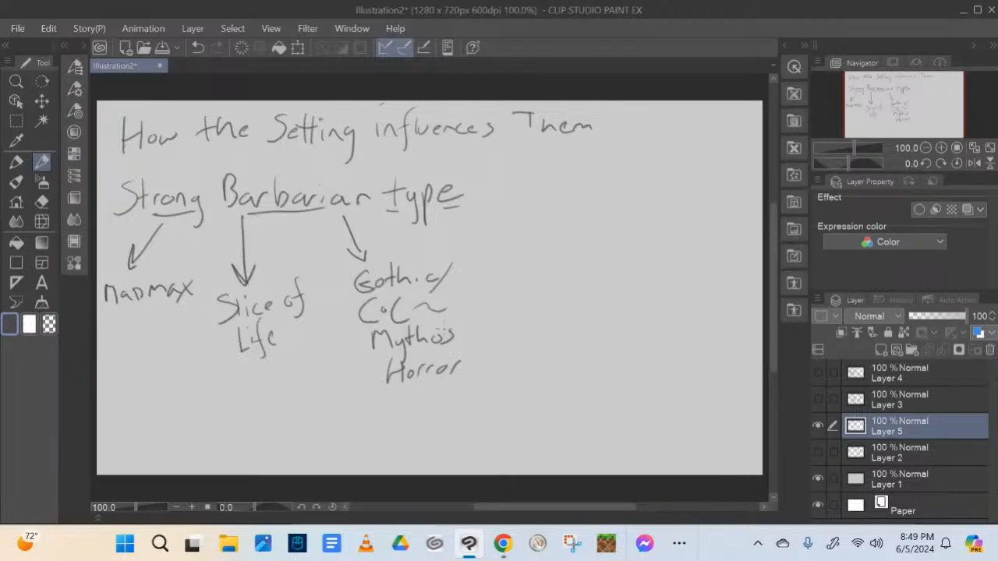
Draw a vertical divider beside the barbarian notes and write the quoted heading "Vampire" on its other side
{"action": "left_click_drag", "start_coordinate": [484, 160], "coordinate": [489, 468]}
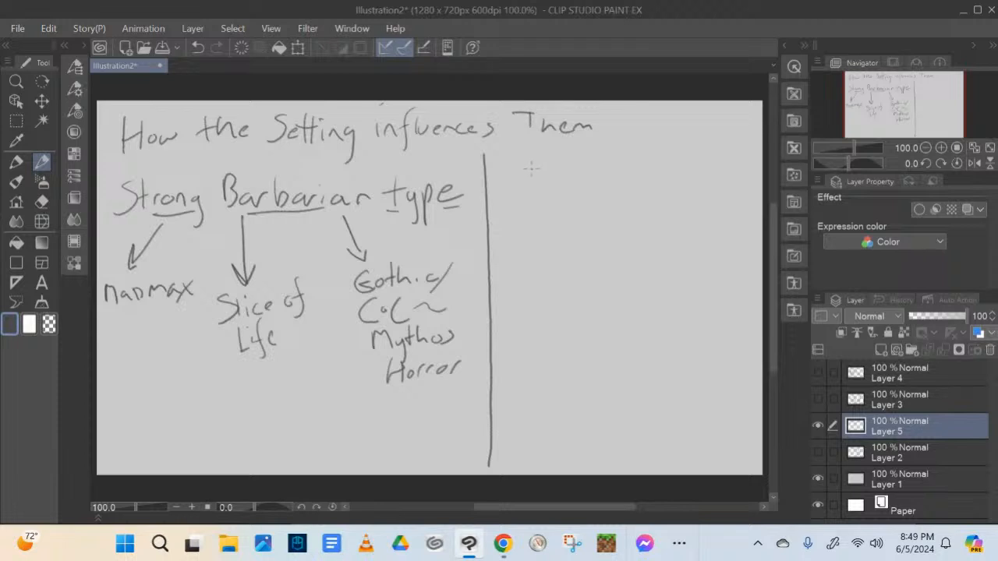
{"action": "mouse_move", "coordinate": [529, 143]}
{"action": "left_mouse_down"}
{"action": "mouse_move", "coordinate": [561, 187]}
{"action": "mouse_move", "coordinate": [579, 151]}
{"action": "mouse_move", "coordinate": [576, 185]}
{"action": "mouse_move", "coordinate": [605, 183]}
{"action": "mouse_move", "coordinate": [611, 210]}
{"action": "left_mouse_up"}
{"action": "mouse_move", "coordinate": [611, 173]}
{"action": "left_mouse_down"}
{"action": "mouse_move", "coordinate": [664, 177]}
{"action": "mouse_move", "coordinate": [674, 167]}
{"action": "left_mouse_up"}
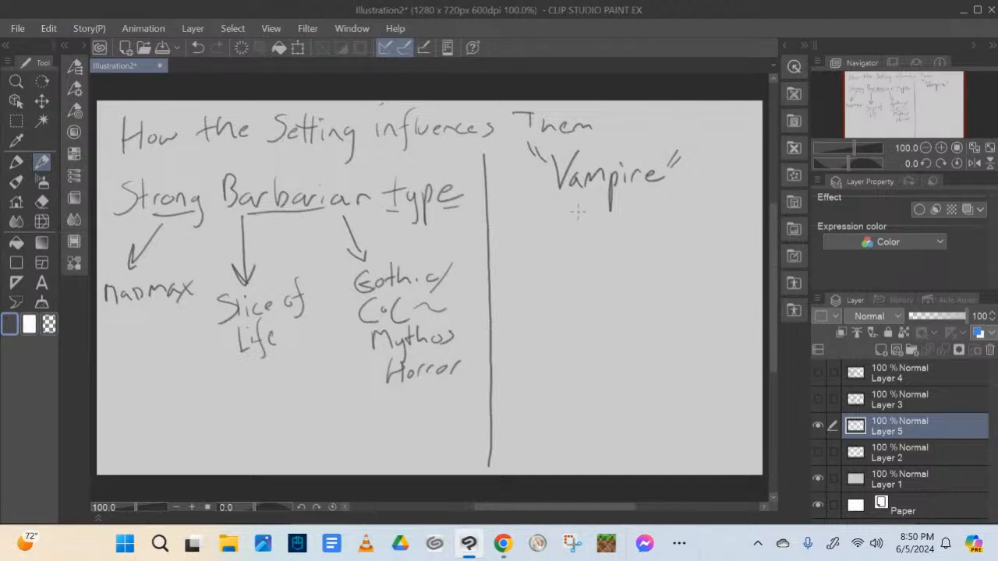
Branch the "Vampire" heading with two arrows to the settings "Ravenloft" and "Seasame Street"
{"action": "left_click_drag", "start_coordinate": [581, 204], "coordinate": [552, 256]}
{"action": "left_click_drag", "start_coordinate": [551, 257], "coordinate": [565, 251]}
{"action": "mouse_move", "coordinate": [510, 266]}
{"action": "left_mouse_down"}
{"action": "mouse_move", "coordinate": [509, 298]}
{"action": "mouse_move", "coordinate": [568, 282]}
{"action": "left_mouse_up"}
{"action": "left_click_drag", "start_coordinate": [574, 277], "coordinate": [583, 294]}
{"action": "left_click_drag", "start_coordinate": [579, 273], "coordinate": [598, 282]}
{"action": "left_click_drag", "start_coordinate": [593, 271], "coordinate": [603, 270]}
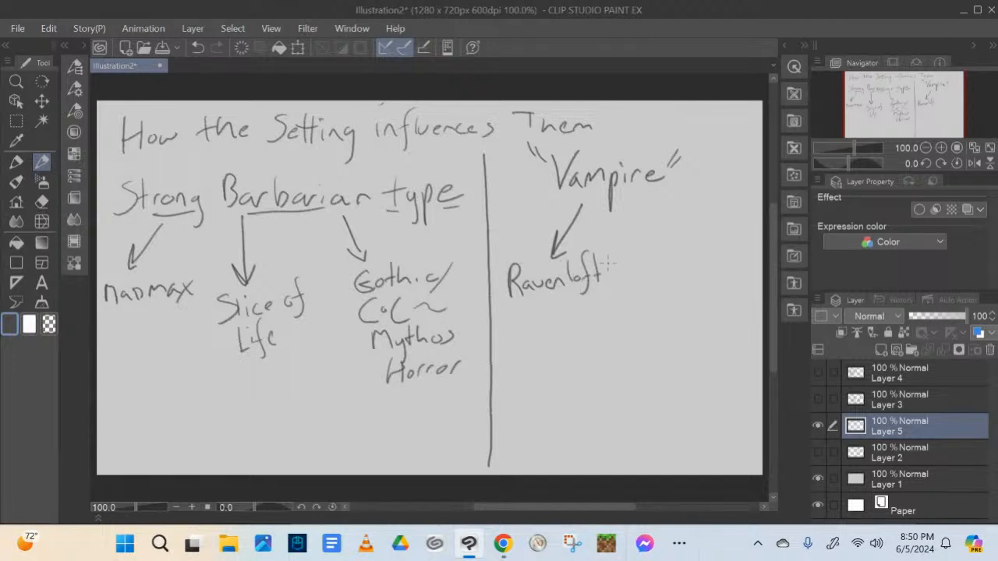
{"action": "left_click_drag", "start_coordinate": [633, 198], "coordinate": [664, 246]}
{"action": "mouse_move", "coordinate": [646, 237]}
{"action": "left_mouse_down"}
{"action": "mouse_move", "coordinate": [664, 246]}
{"action": "mouse_move", "coordinate": [640, 277]}
{"action": "mouse_move", "coordinate": [722, 272]}
{"action": "mouse_move", "coordinate": [675, 290]}
{"action": "mouse_move", "coordinate": [691, 280]}
{"action": "left_mouse_up"}
{"action": "mouse_move", "coordinate": [684, 277]}
{"action": "left_mouse_down"}
{"action": "mouse_move", "coordinate": [684, 291]}
{"action": "mouse_move", "coordinate": [722, 289]}
{"action": "left_mouse_up"}
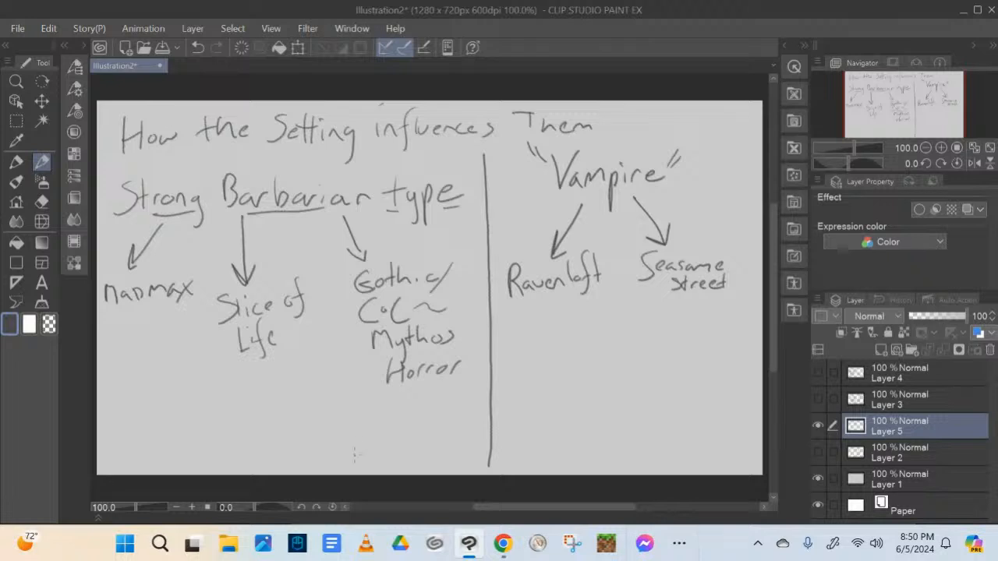
Rule a line under the vampire notes and write "Velma Dinkley" below it with an arrow to "Scooby Doo"
{"action": "left_click_drag", "start_coordinate": [494, 308], "coordinate": [722, 307]}
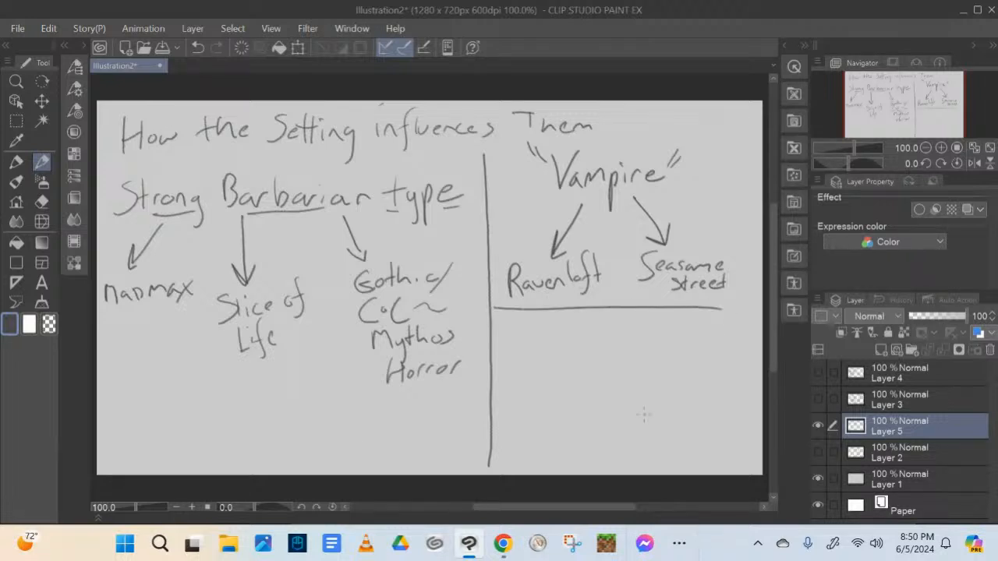
{"action": "mouse_move", "coordinate": [512, 318]}
{"action": "left_mouse_down"}
{"action": "mouse_move", "coordinate": [538, 324]}
{"action": "mouse_move", "coordinate": [542, 315]}
{"action": "mouse_move", "coordinate": [552, 340]}
{"action": "mouse_move", "coordinate": [655, 336]}
{"action": "mouse_move", "coordinate": [644, 360]}
{"action": "left_mouse_up"}
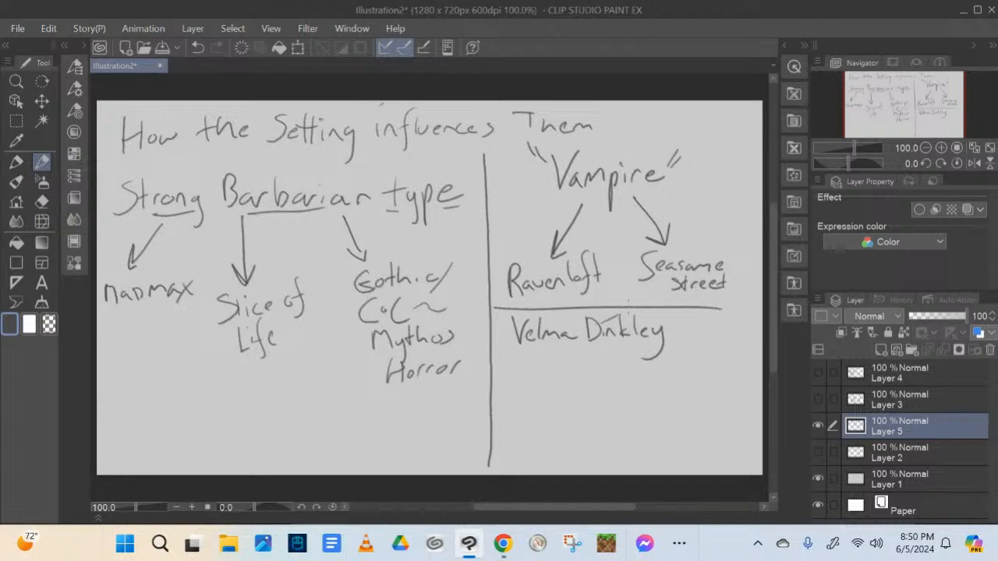
{"action": "mouse_move", "coordinate": [533, 351]}
{"action": "left_mouse_down"}
{"action": "mouse_move", "coordinate": [501, 387]}
{"action": "mouse_move", "coordinate": [539, 387]}
{"action": "mouse_move", "coordinate": [541, 398]}
{"action": "left_mouse_up"}
{"action": "mouse_move", "coordinate": [506, 397]}
{"action": "left_mouse_down"}
{"action": "mouse_move", "coordinate": [509, 411]}
{"action": "mouse_move", "coordinate": [528, 399]}
{"action": "left_mouse_up"}
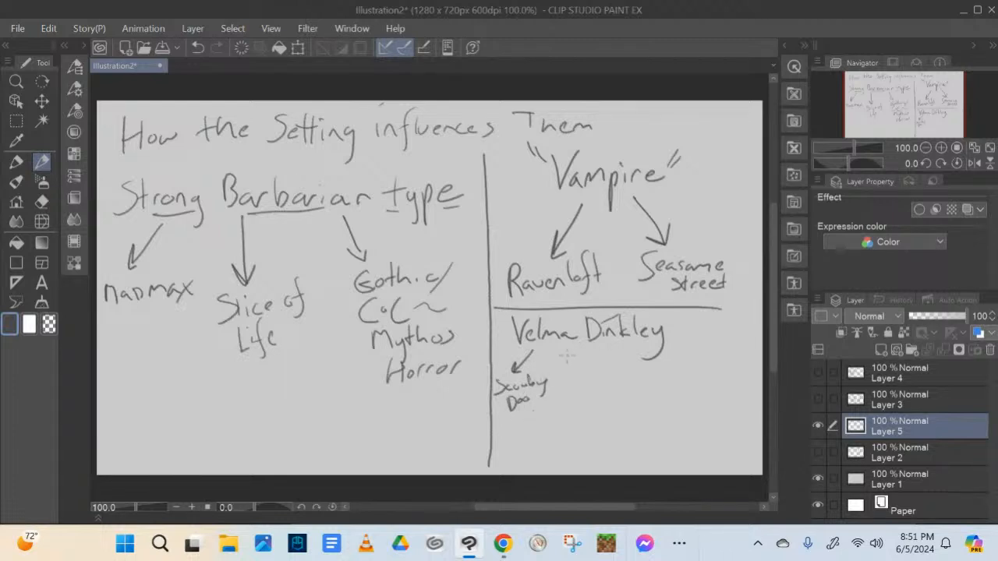
Add two more arrows from "Velma Dinkley" leading to the settings "Smurfs" and "Star Trek"
{"action": "mouse_move", "coordinate": [562, 351]}
{"action": "left_mouse_down"}
{"action": "mouse_move", "coordinate": [562, 401]}
{"action": "mouse_move", "coordinate": [572, 389]}
{"action": "left_mouse_up"}
{"action": "mouse_move", "coordinate": [556, 413]}
{"action": "left_mouse_down"}
{"action": "mouse_move", "coordinate": [546, 427]}
{"action": "mouse_move", "coordinate": [567, 416]}
{"action": "mouse_move", "coordinate": [575, 426]}
{"action": "left_mouse_up"}
{"action": "mouse_move", "coordinate": [578, 417]}
{"action": "left_mouse_down"}
{"action": "mouse_move", "coordinate": [578, 426]}
{"action": "mouse_move", "coordinate": [594, 411]}
{"action": "mouse_move", "coordinate": [607, 424]}
{"action": "left_mouse_up"}
{"action": "left_click_drag", "start_coordinate": [598, 353], "coordinate": [633, 381]}
{"action": "mouse_move", "coordinate": [636, 372]}
{"action": "left_mouse_down"}
{"action": "mouse_move", "coordinate": [629, 403]}
{"action": "mouse_move", "coordinate": [645, 404]}
{"action": "left_mouse_up"}
{"action": "mouse_move", "coordinate": [639, 396]}
{"action": "left_mouse_down"}
{"action": "mouse_move", "coordinate": [656, 391]}
{"action": "mouse_move", "coordinate": [661, 405]}
{"action": "mouse_move", "coordinate": [667, 393]}
{"action": "mouse_move", "coordinate": [634, 424]}
{"action": "left_mouse_up"}
{"action": "left_click_drag", "start_coordinate": [629, 410], "coordinate": [678, 421]}
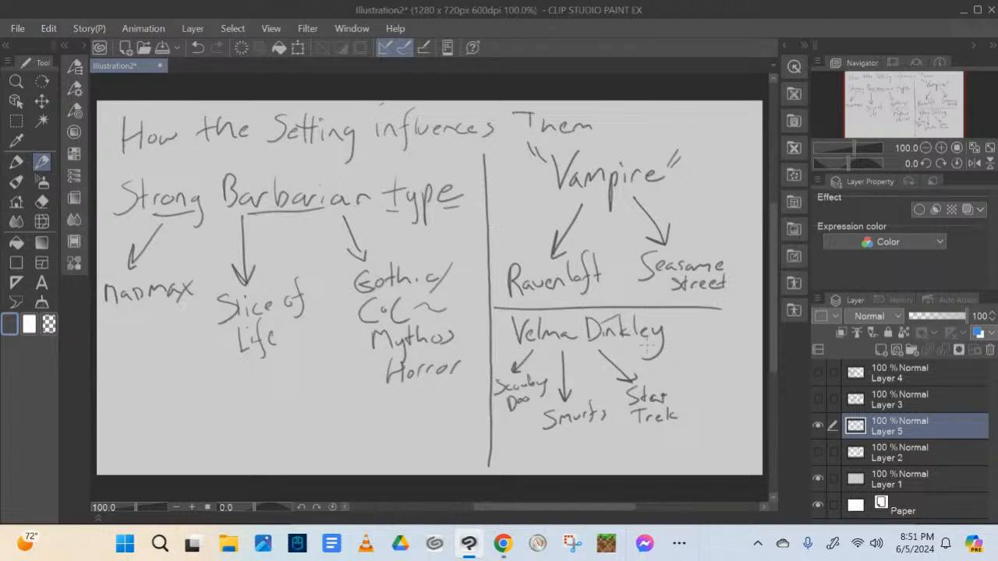
Extend the "Velma Dinkley" branches with arrows to "Tremors" and "Fast & Furious"
{"action": "left_click_drag", "start_coordinate": [645, 352], "coordinate": [696, 357]}
{"action": "mouse_move", "coordinate": [706, 339]}
{"action": "left_mouse_down"}
{"action": "mouse_move", "coordinate": [704, 356]}
{"action": "mouse_move", "coordinate": [713, 339]}
{"action": "mouse_move", "coordinate": [738, 355]}
{"action": "mouse_move", "coordinate": [756, 348]}
{"action": "left_mouse_up"}
{"action": "left_click_drag", "start_coordinate": [762, 349], "coordinate": [756, 359]}
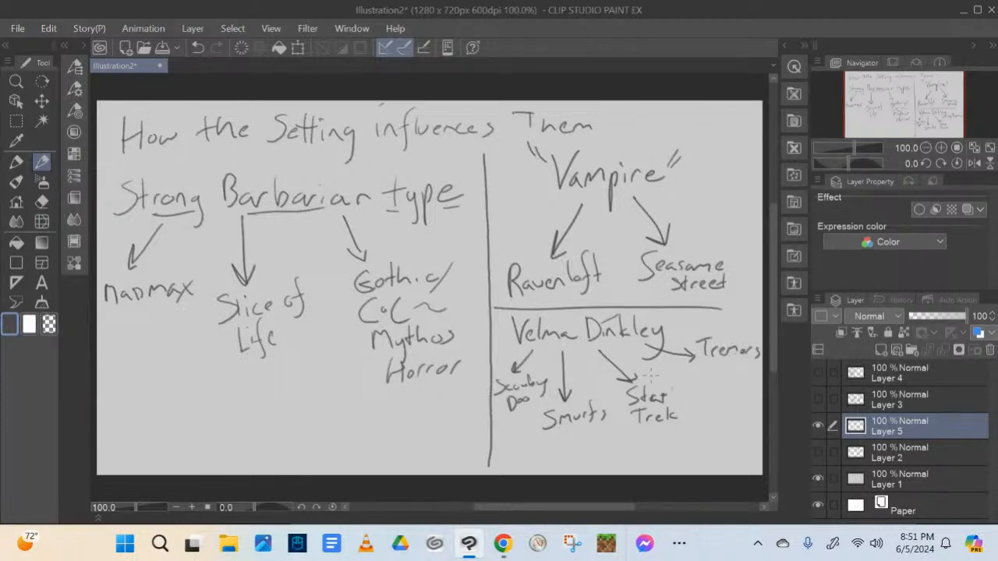
{"action": "mouse_move", "coordinate": [641, 357]}
{"action": "left_mouse_down"}
{"action": "mouse_move", "coordinate": [712, 419]}
{"action": "mouse_move", "coordinate": [720, 410]}
{"action": "mouse_move", "coordinate": [692, 441]}
{"action": "left_mouse_up"}
{"action": "mouse_move", "coordinate": [691, 426]}
{"action": "left_mouse_down"}
{"action": "mouse_move", "coordinate": [703, 419]}
{"action": "mouse_move", "coordinate": [706, 441]}
{"action": "mouse_move", "coordinate": [720, 440]}
{"action": "left_mouse_up"}
{"action": "left_click_drag", "start_coordinate": [717, 430], "coordinate": [727, 424]}
{"action": "mouse_move", "coordinate": [729, 421]}
{"action": "left_mouse_down"}
{"action": "mouse_move", "coordinate": [734, 432]}
{"action": "mouse_move", "coordinate": [700, 465]}
{"action": "left_mouse_up"}
{"action": "mouse_move", "coordinate": [698, 443]}
{"action": "left_mouse_down"}
{"action": "mouse_move", "coordinate": [731, 455]}
{"action": "mouse_move", "coordinate": [750, 449]}
{"action": "left_mouse_up"}
{"action": "left_click_drag", "start_coordinate": [756, 435], "coordinate": [754, 450]}
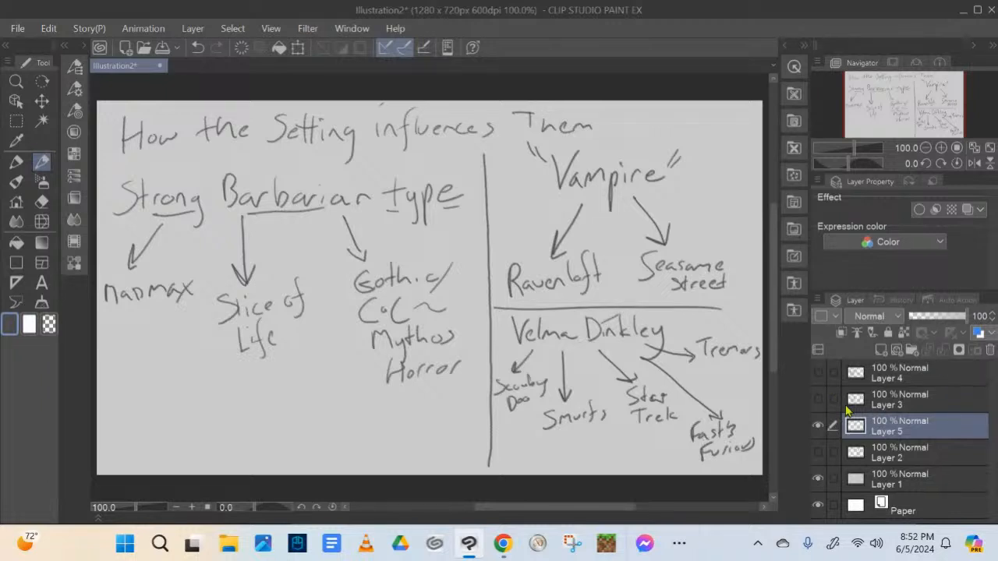
Hide the setting notes on Layer 5, select Layer 4, and show the superhero posture sketches on Layer 3
{"action": "left_click", "coordinate": [816, 426]}
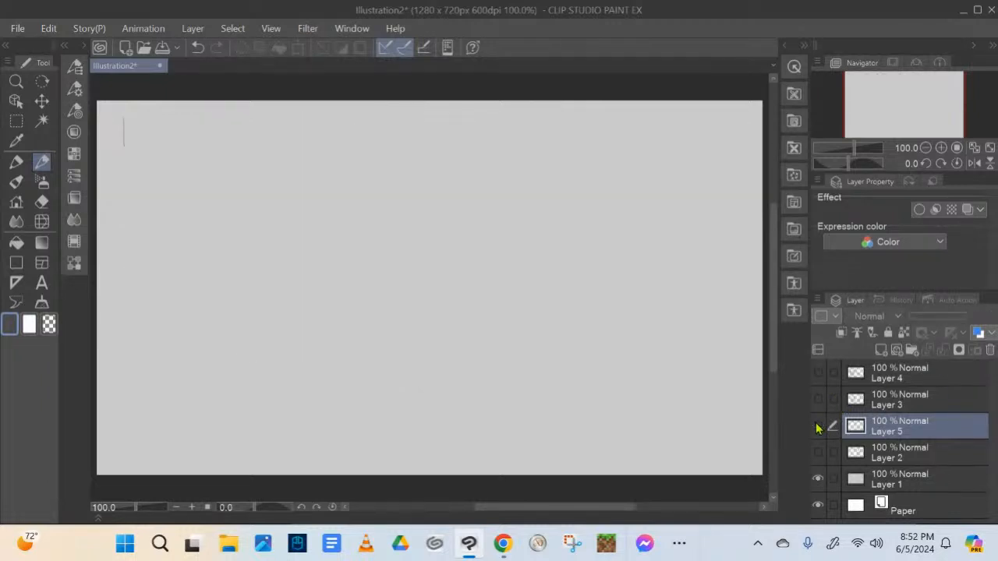
{"action": "left_click", "coordinate": [854, 373]}
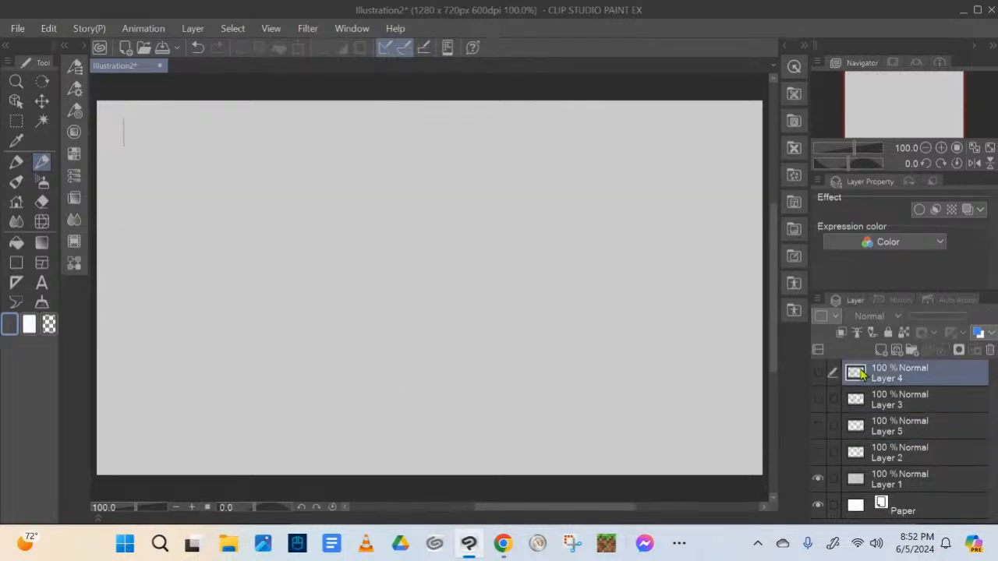
{"action": "left_click", "coordinate": [818, 374]}
{"action": "left_click", "coordinate": [817, 374]}
{"action": "left_click", "coordinate": [821, 399]}
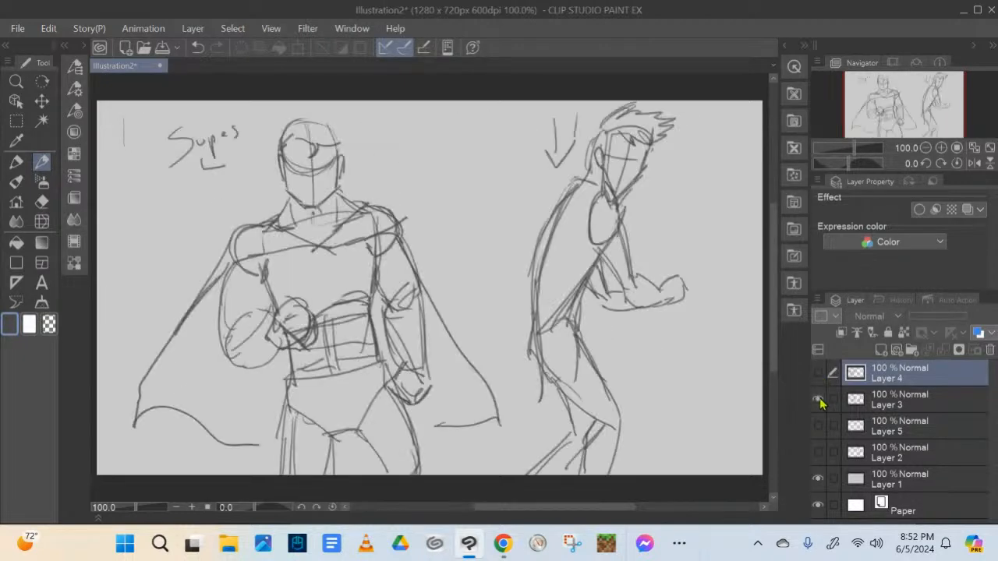
Hide Layer 3, add a new layer on top, and draw a dashed vertical line dividing the canvas in two
{"action": "left_click", "coordinate": [820, 399]}
{"action": "left_click", "coordinate": [880, 350]}
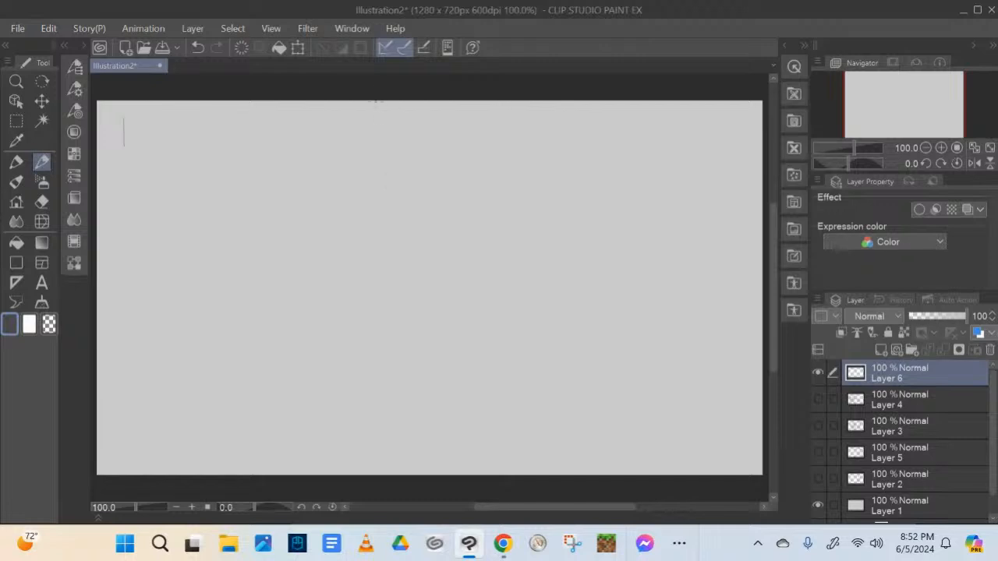
{"action": "left_click_drag", "start_coordinate": [395, 100], "coordinate": [395, 124]}
{"action": "left_click_drag", "start_coordinate": [395, 162], "coordinate": [396, 205]}
{"action": "left_click_drag", "start_coordinate": [397, 261], "coordinate": [400, 330]}
{"action": "left_click_drag", "start_coordinate": [403, 382], "coordinate": [407, 458]}
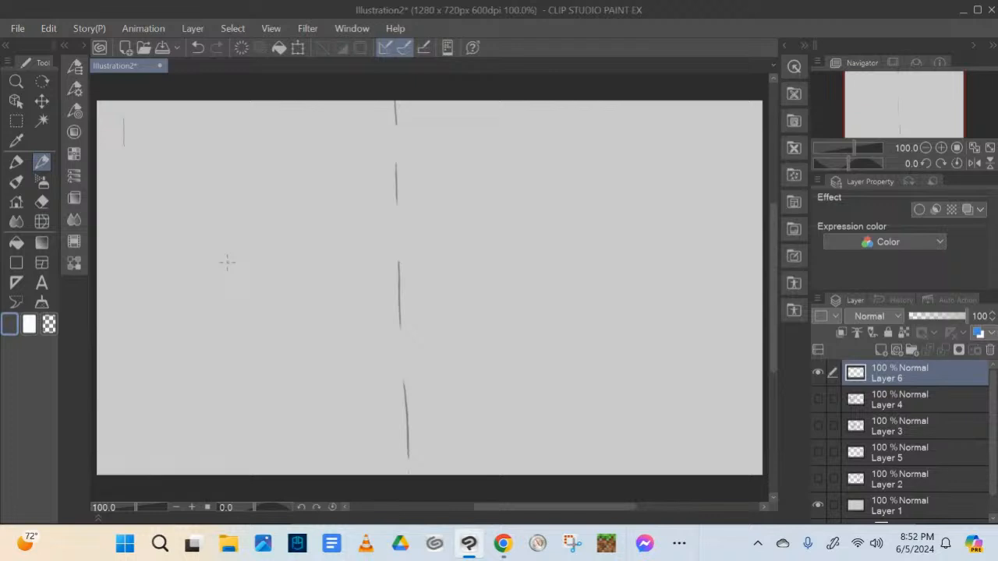
Sketch a standing figure's head, torso, hips, spread legs and feet in the left half of the canvas
{"action": "mouse_move", "coordinate": [243, 182]}
{"action": "left_mouse_down"}
{"action": "mouse_move", "coordinate": [253, 229]}
{"action": "mouse_move", "coordinate": [242, 196]}
{"action": "mouse_move", "coordinate": [229, 209]}
{"action": "mouse_move", "coordinate": [270, 183]}
{"action": "mouse_move", "coordinate": [269, 228]}
{"action": "mouse_move", "coordinate": [239, 212]}
{"action": "mouse_move", "coordinate": [233, 187]}
{"action": "mouse_move", "coordinate": [246, 229]}
{"action": "mouse_move", "coordinate": [273, 199]}
{"action": "mouse_move", "coordinate": [254, 232]}
{"action": "mouse_move", "coordinate": [232, 193]}
{"action": "left_mouse_up"}
{"action": "mouse_move", "coordinate": [267, 224]}
{"action": "left_mouse_down"}
{"action": "mouse_move", "coordinate": [227, 242]}
{"action": "mouse_move", "coordinate": [260, 280]}
{"action": "mouse_move", "coordinate": [243, 289]}
{"action": "mouse_move", "coordinate": [239, 310]}
{"action": "mouse_move", "coordinate": [265, 309]}
{"action": "mouse_move", "coordinate": [257, 283]}
{"action": "mouse_move", "coordinate": [221, 378]}
{"action": "mouse_move", "coordinate": [246, 374]}
{"action": "left_mouse_up"}
{"action": "mouse_move", "coordinate": [251, 311]}
{"action": "left_mouse_down"}
{"action": "mouse_move", "coordinate": [231, 374]}
{"action": "mouse_move", "coordinate": [205, 393]}
{"action": "mouse_move", "coordinate": [248, 396]}
{"action": "left_mouse_up"}
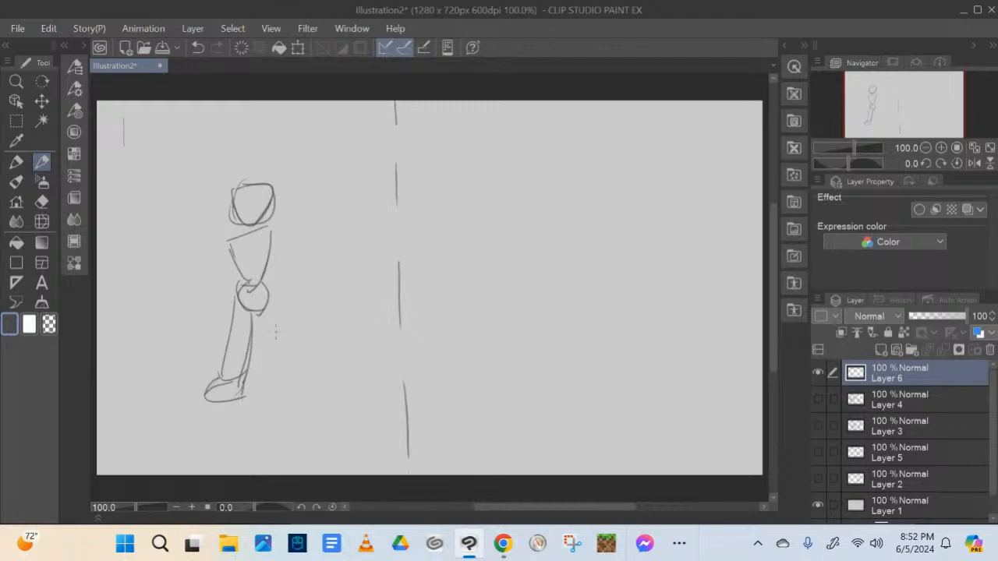
{"action": "left_click_drag", "start_coordinate": [256, 312], "coordinate": [276, 373]}
{"action": "left_click_drag", "start_coordinate": [268, 282], "coordinate": [283, 349]}
{"action": "left_click_drag", "start_coordinate": [269, 293], "coordinate": [290, 365]}
{"action": "mouse_move", "coordinate": [288, 364]}
{"action": "left_mouse_down"}
{"action": "mouse_move", "coordinate": [281, 395]}
{"action": "mouse_move", "coordinate": [278, 386]}
{"action": "mouse_move", "coordinate": [312, 384]}
{"action": "left_mouse_up"}
{"action": "left_click_drag", "start_coordinate": [302, 373], "coordinate": [312, 391]}
Firm up the figure's torso sides and add the neck, shoulder circles and an arm bent to the hip
{"action": "mouse_move", "coordinate": [232, 243]}
{"action": "left_mouse_down"}
{"action": "mouse_move", "coordinate": [241, 293]}
{"action": "mouse_move", "coordinate": [260, 289]}
{"action": "left_mouse_up"}
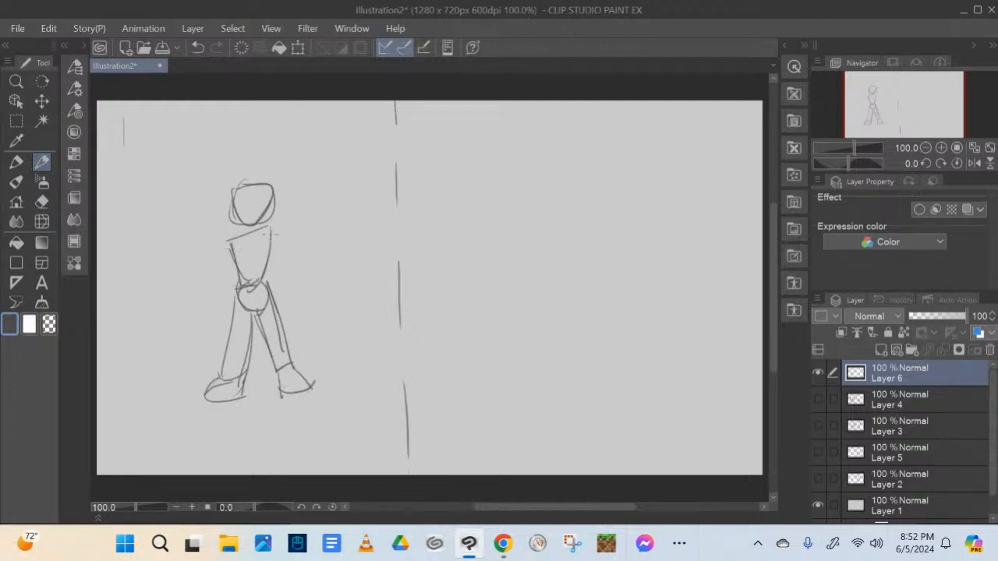
{"action": "left_click_drag", "start_coordinate": [272, 232], "coordinate": [269, 291]}
{"action": "mouse_move", "coordinate": [242, 218]}
{"action": "left_mouse_down"}
{"action": "mouse_move", "coordinate": [240, 238]}
{"action": "mouse_move", "coordinate": [263, 229]}
{"action": "mouse_move", "coordinate": [223, 258]}
{"action": "left_mouse_up"}
{"action": "mouse_move", "coordinate": [274, 231]}
{"action": "left_mouse_down"}
{"action": "mouse_move", "coordinate": [273, 243]}
{"action": "mouse_move", "coordinate": [278, 230]}
{"action": "left_mouse_up"}
{"action": "mouse_move", "coordinate": [229, 257]}
{"action": "left_mouse_down"}
{"action": "mouse_move", "coordinate": [214, 280]}
{"action": "mouse_move", "coordinate": [234, 297]}
{"action": "mouse_move", "coordinate": [209, 281]}
{"action": "left_mouse_up"}
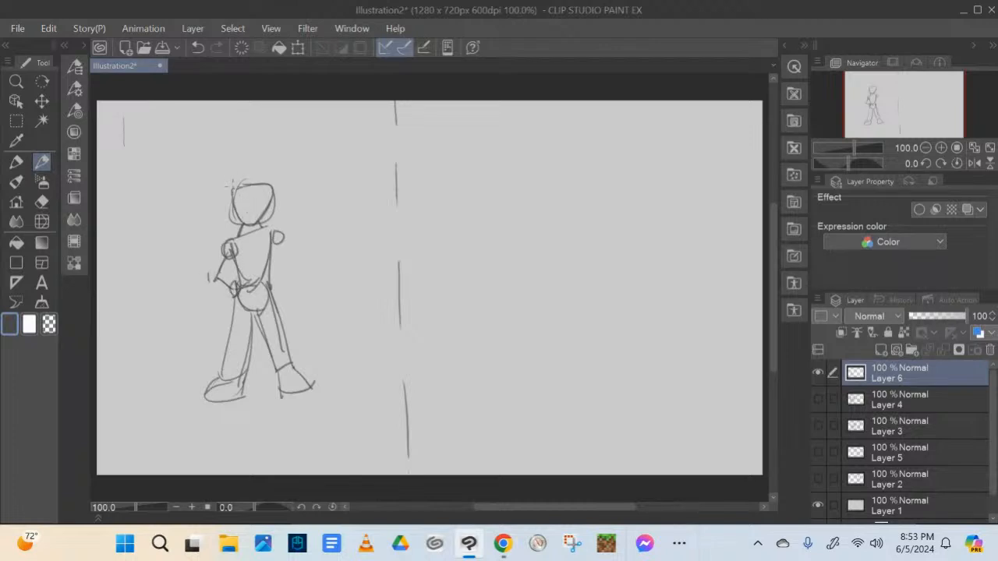
Give the figure spiky hair and ears, and flesh out both arms down to the hands
{"action": "mouse_move", "coordinate": [232, 200]}
{"action": "left_mouse_down"}
{"action": "mouse_move", "coordinate": [232, 216]}
{"action": "mouse_move", "coordinate": [233, 184]}
{"action": "mouse_move", "coordinate": [247, 171]}
{"action": "mouse_move", "coordinate": [279, 178]}
{"action": "mouse_move", "coordinate": [275, 191]}
{"action": "mouse_move", "coordinate": [233, 182]}
{"action": "left_mouse_up"}
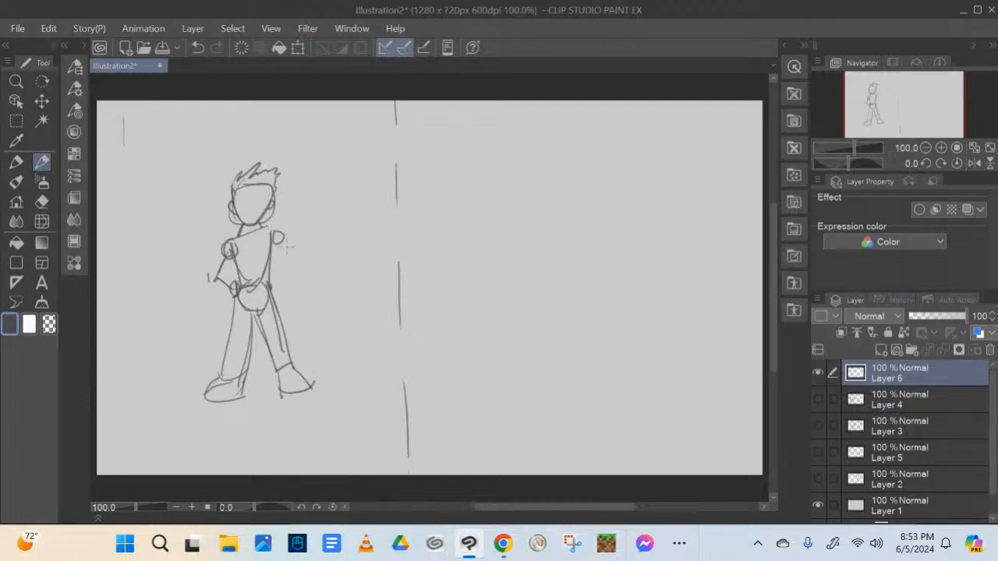
{"action": "left_click_drag", "start_coordinate": [270, 236], "coordinate": [283, 236]}
{"action": "mouse_move", "coordinate": [232, 258]}
{"action": "left_mouse_down"}
{"action": "mouse_move", "coordinate": [223, 279]}
{"action": "mouse_move", "coordinate": [216, 272]}
{"action": "left_mouse_up"}
{"action": "mouse_move", "coordinate": [215, 266]}
{"action": "left_mouse_down"}
{"action": "mouse_move", "coordinate": [218, 285]}
{"action": "mouse_move", "coordinate": [235, 289]}
{"action": "left_mouse_up"}
{"action": "left_click_drag", "start_coordinate": [215, 279], "coordinate": [231, 291]}
{"action": "mouse_move", "coordinate": [283, 244]}
{"action": "left_mouse_down"}
{"action": "mouse_move", "coordinate": [285, 304]}
{"action": "mouse_move", "coordinate": [280, 293]}
{"action": "left_mouse_up"}
{"action": "left_click_drag", "start_coordinate": [276, 256], "coordinate": [283, 265]}
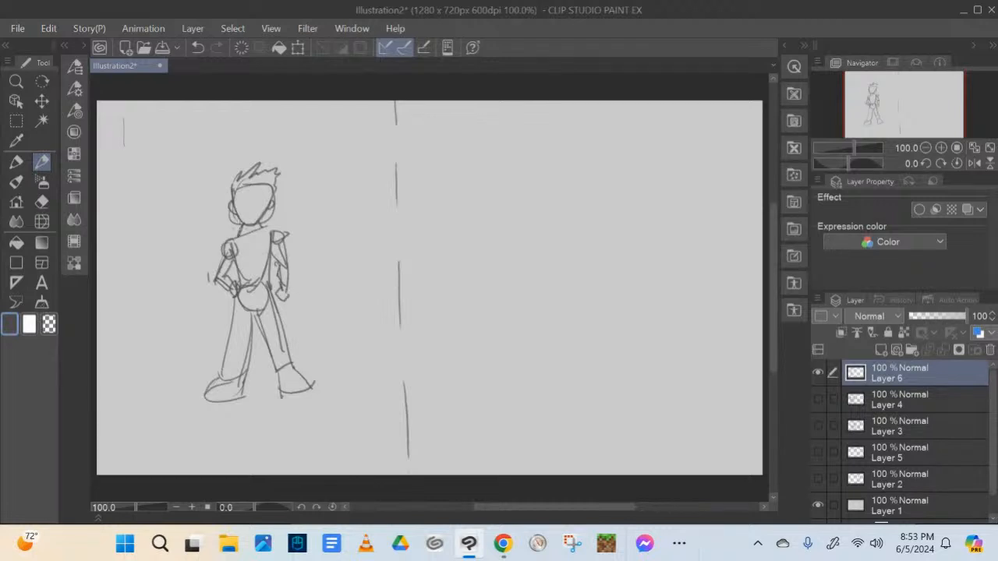
Define the figure's shoulder line and draw trouser legs with cuffs above the feet
{"action": "mouse_move", "coordinate": [233, 230]}
{"action": "left_mouse_down"}
{"action": "mouse_move", "coordinate": [251, 241]}
{"action": "mouse_move", "coordinate": [276, 230]}
{"action": "left_mouse_up"}
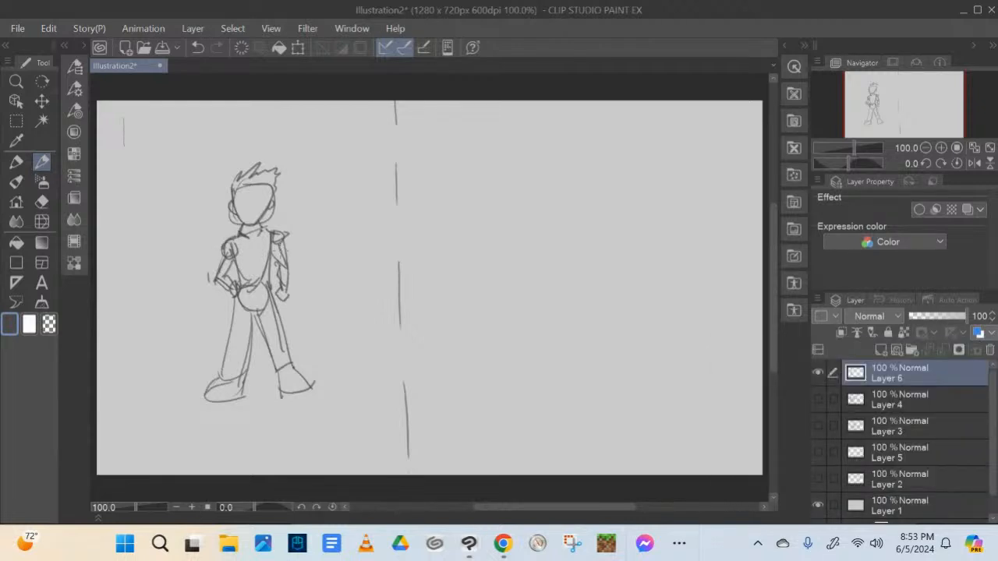
{"action": "left_click_drag", "start_coordinate": [234, 298], "coordinate": [225, 377]}
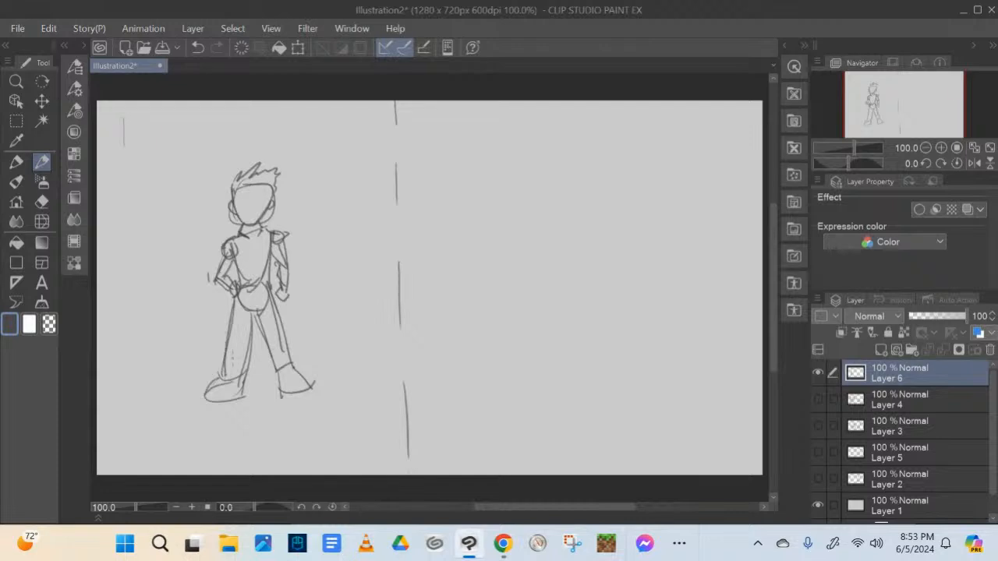
{"action": "mouse_move", "coordinate": [264, 303]}
{"action": "left_mouse_down"}
{"action": "mouse_move", "coordinate": [244, 324]}
{"action": "mouse_move", "coordinate": [245, 369]}
{"action": "mouse_move", "coordinate": [295, 364]}
{"action": "mouse_move", "coordinate": [293, 356]}
{"action": "left_mouse_up"}
{"action": "mouse_move", "coordinate": [292, 356]}
{"action": "left_mouse_down"}
{"action": "mouse_move", "coordinate": [276, 367]}
{"action": "mouse_move", "coordinate": [219, 363]}
{"action": "mouse_move", "coordinate": [249, 370]}
{"action": "mouse_move", "coordinate": [226, 378]}
{"action": "left_mouse_up"}
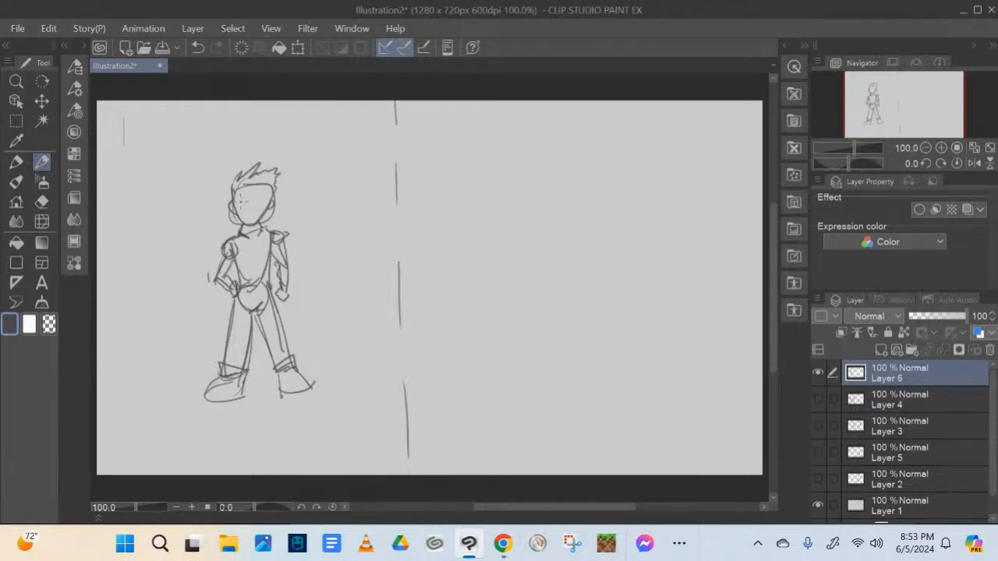
Draw the figure's face with glasses and eyebrows, a buttoned collared shirt, and outlined shoes
{"action": "mouse_move", "coordinate": [238, 204]}
{"action": "left_mouse_down"}
{"action": "mouse_move", "coordinate": [267, 208]}
{"action": "mouse_move", "coordinate": [248, 209]}
{"action": "mouse_move", "coordinate": [264, 210]}
{"action": "mouse_move", "coordinate": [254, 220]}
{"action": "mouse_move", "coordinate": [266, 234]}
{"action": "mouse_move", "coordinate": [240, 235]}
{"action": "mouse_move", "coordinate": [241, 248]}
{"action": "mouse_move", "coordinate": [259, 246]}
{"action": "mouse_move", "coordinate": [269, 231]}
{"action": "mouse_move", "coordinate": [250, 244]}
{"action": "mouse_move", "coordinate": [259, 239]}
{"action": "mouse_move", "coordinate": [256, 257]}
{"action": "left_mouse_up"}
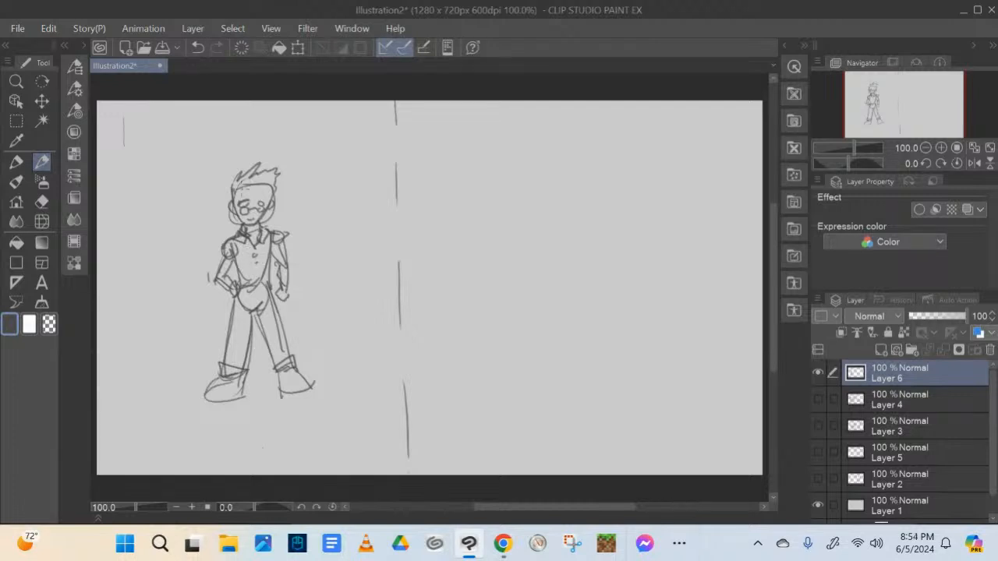
{"action": "mouse_move", "coordinate": [233, 191]}
{"action": "left_mouse_down"}
{"action": "mouse_move", "coordinate": [232, 205]}
{"action": "mouse_move", "coordinate": [248, 194]}
{"action": "left_mouse_up"}
{"action": "left_click_drag", "start_coordinate": [238, 196], "coordinate": [265, 196]}
{"action": "mouse_move", "coordinate": [212, 390]}
{"action": "left_mouse_down"}
{"action": "mouse_move", "coordinate": [204, 399]}
{"action": "mouse_move", "coordinate": [237, 401]}
{"action": "mouse_move", "coordinate": [244, 382]}
{"action": "mouse_move", "coordinate": [203, 388]}
{"action": "left_mouse_up"}
{"action": "mouse_move", "coordinate": [205, 384]}
{"action": "left_mouse_down"}
{"action": "mouse_move", "coordinate": [201, 403]}
{"action": "mouse_move", "coordinate": [226, 378]}
{"action": "left_mouse_up"}
{"action": "left_click_drag", "start_coordinate": [227, 382], "coordinate": [293, 392]}
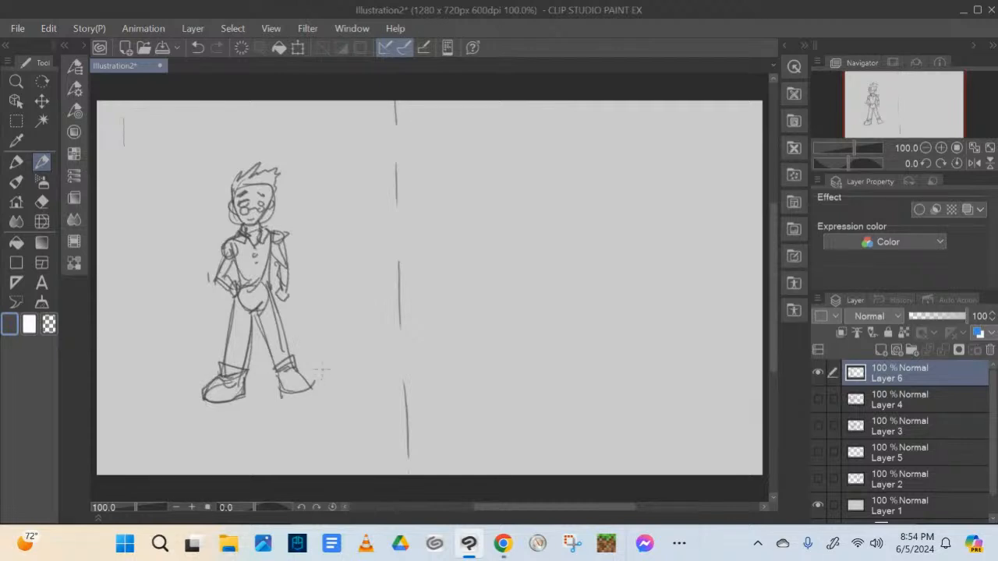
Duplicate the selected figure, move the copy into the right half of the canvas, and deselect it
{"action": "left_click", "coordinate": [16, 120]}
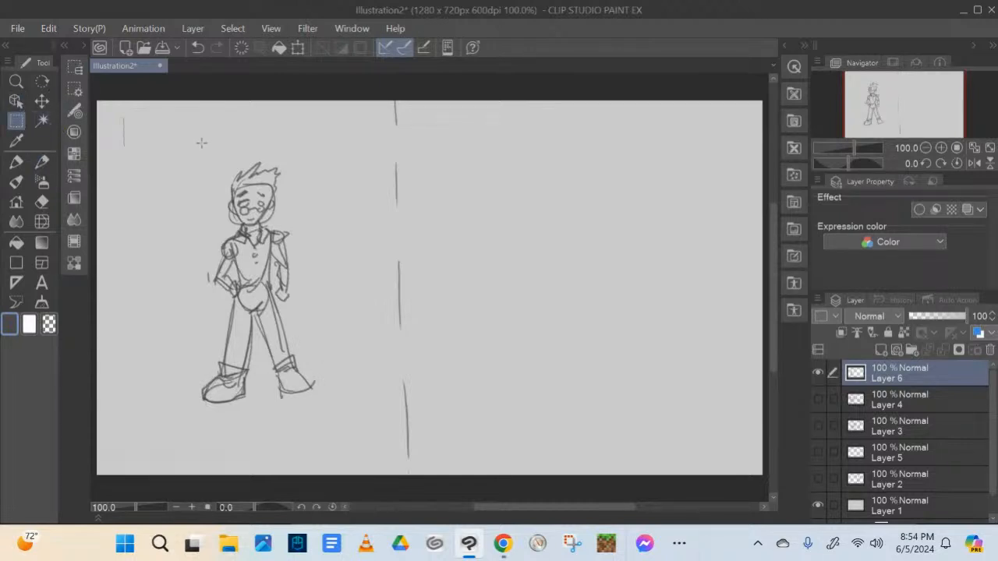
{"action": "mouse_move", "coordinate": [183, 142]}
{"action": "left_mouse_down"}
{"action": "mouse_move", "coordinate": [215, 160]}
{"action": "mouse_move", "coordinate": [329, 416]}
{"action": "left_mouse_up"}
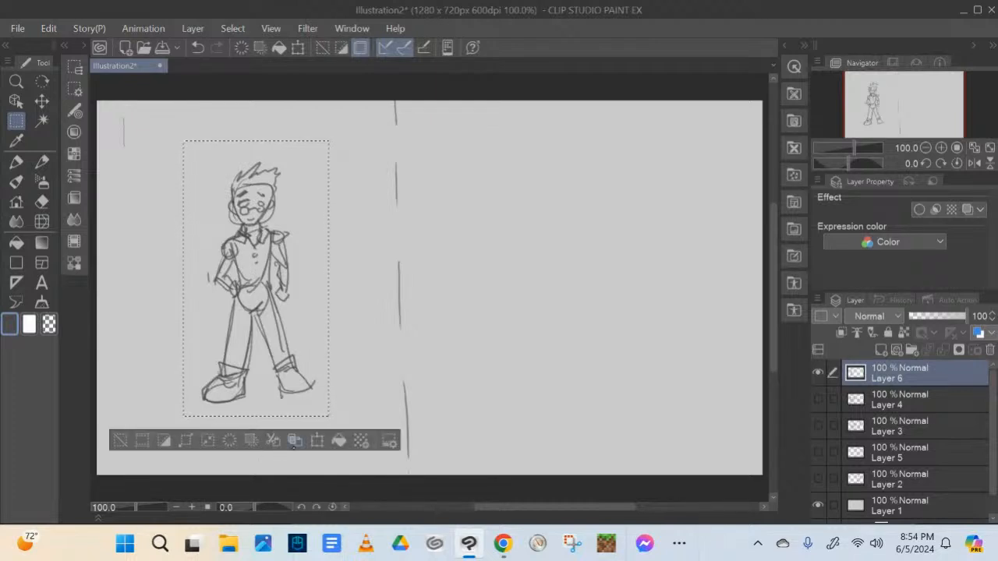
{"action": "left_click", "coordinate": [294, 441]}
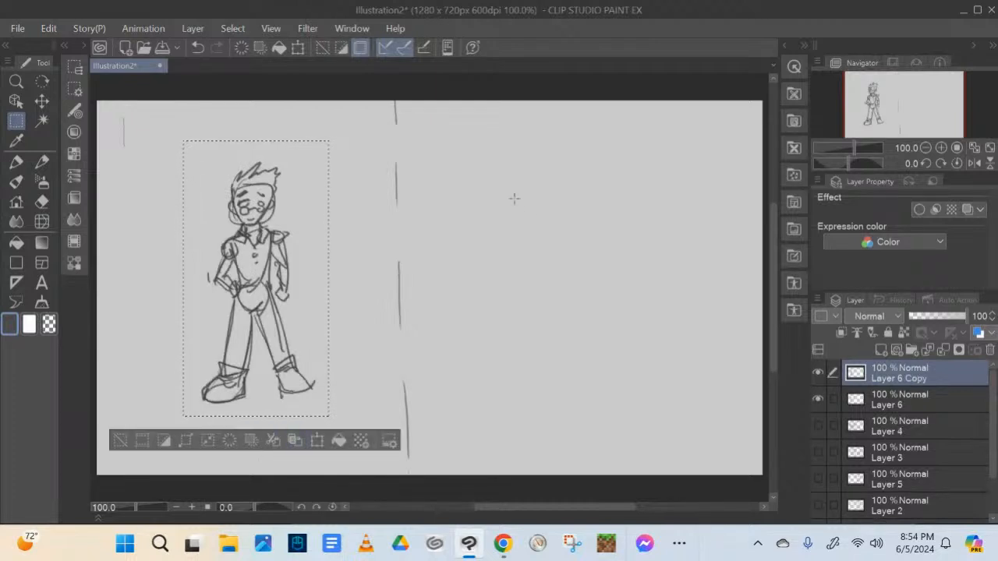
{"action": "mouse_move", "coordinate": [303, 245]}
{"action": "left_mouse_down"}
{"action": "mouse_move", "coordinate": [338, 245]}
{"action": "mouse_move", "coordinate": [268, 256]}
{"action": "left_mouse_up"}
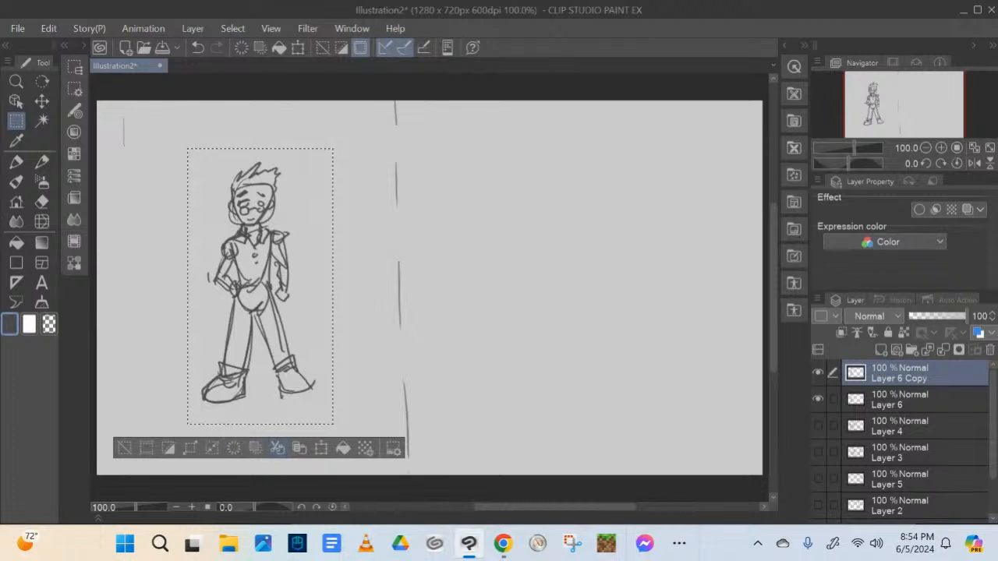
{"action": "left_click", "coordinate": [280, 449]}
{"action": "left_click", "coordinate": [321, 449]}
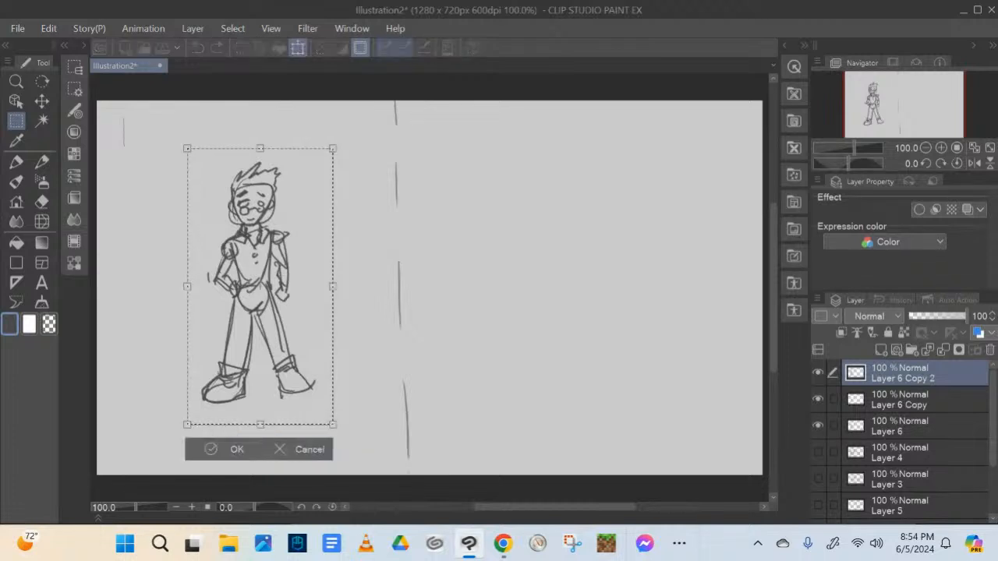
{"action": "left_click_drag", "start_coordinate": [286, 278], "coordinate": [555, 273]}
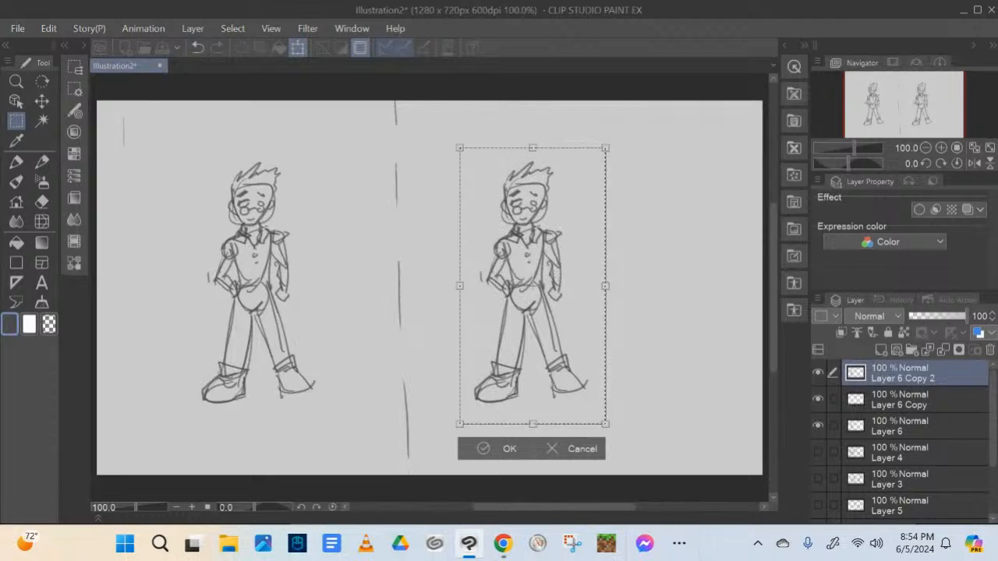
{"action": "left_click", "coordinate": [489, 449]}
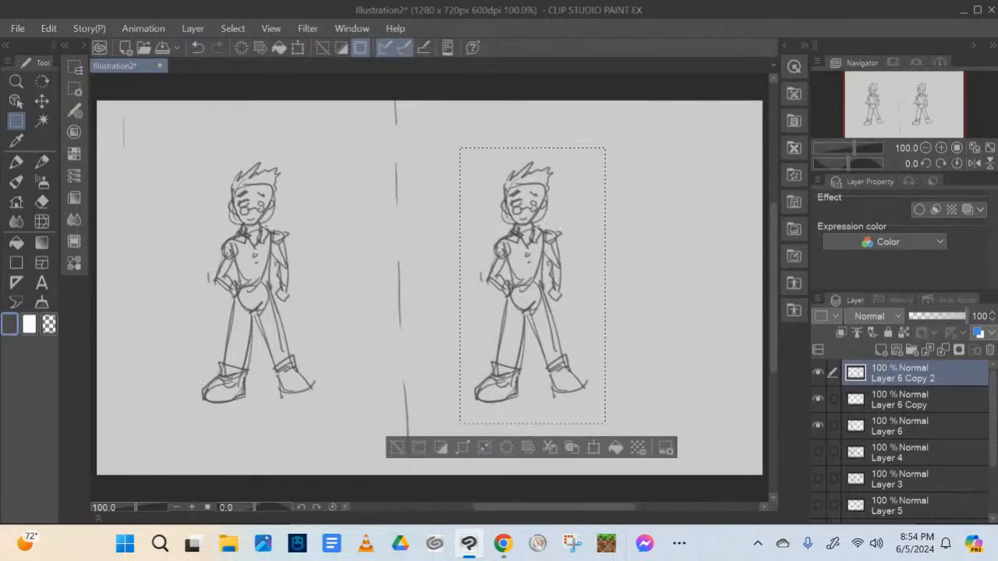
{"action": "left_click", "coordinate": [397, 450]}
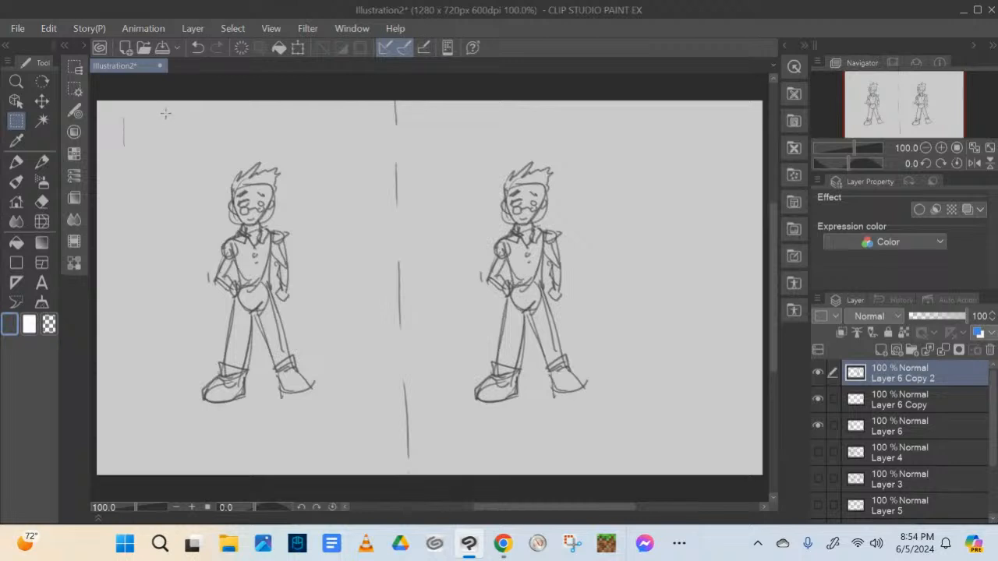
Write "School" above the left figure and draw a belt across its waist
{"action": "left_click_drag", "start_coordinate": [156, 107], "coordinate": [169, 143]}
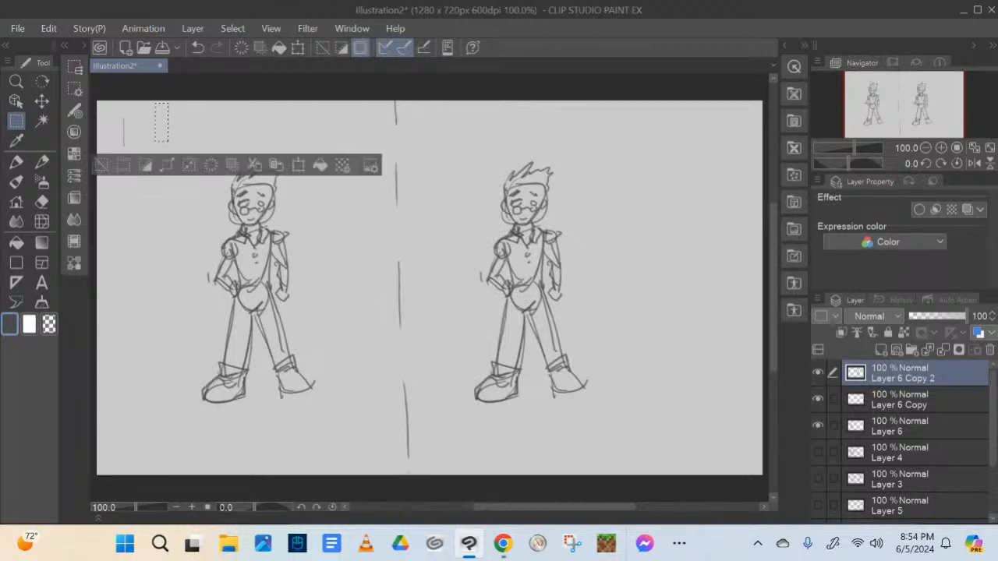
{"action": "left_click", "coordinate": [100, 169]}
{"action": "left_click", "coordinate": [42, 161]}
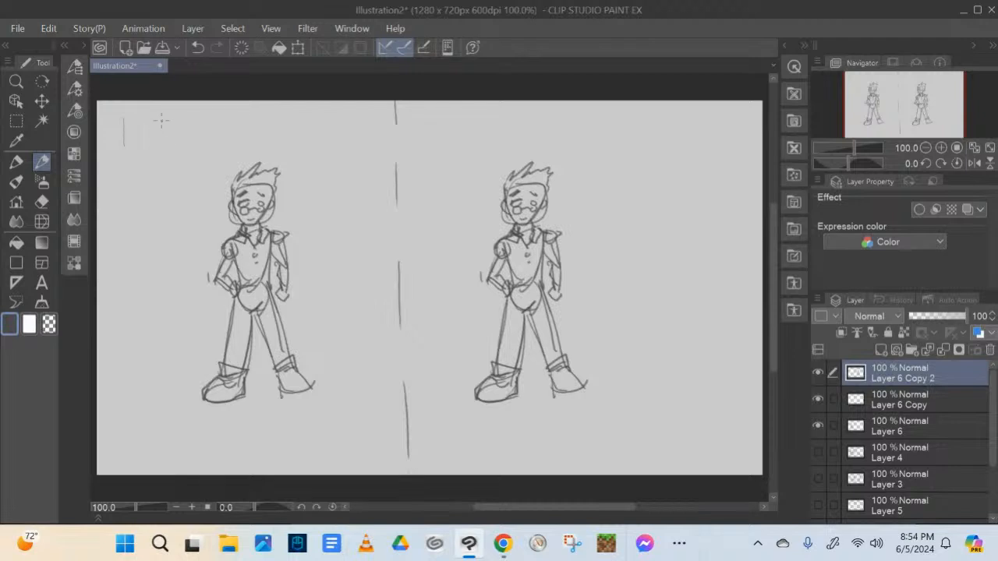
{"action": "mouse_move", "coordinate": [166, 115]}
{"action": "left_mouse_down"}
{"action": "mouse_move", "coordinate": [166, 141]}
{"action": "mouse_move", "coordinate": [152, 159]}
{"action": "mouse_move", "coordinate": [201, 149]}
{"action": "mouse_move", "coordinate": [224, 130]}
{"action": "mouse_move", "coordinate": [236, 140]}
{"action": "left_mouse_up"}
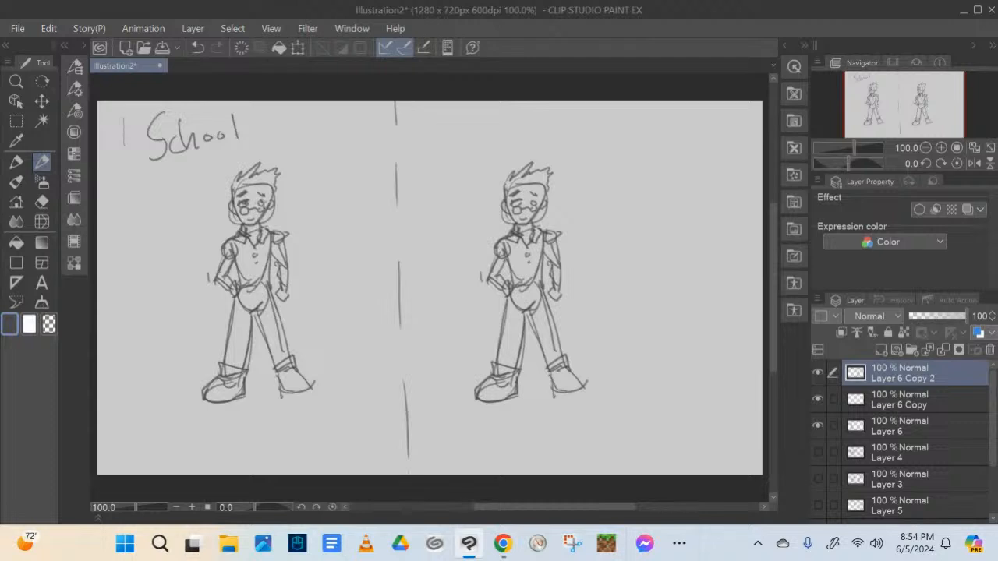
{"action": "mouse_move", "coordinate": [235, 289]}
{"action": "left_mouse_down"}
{"action": "mouse_move", "coordinate": [270, 283]}
{"action": "mouse_move", "coordinate": [239, 292]}
{"action": "mouse_move", "coordinate": [265, 298]}
{"action": "mouse_move", "coordinate": [277, 286]}
{"action": "left_mouse_up"}
Merge both figure copy layers down into Layer 6
{"action": "left_click", "coordinate": [41, 202]}
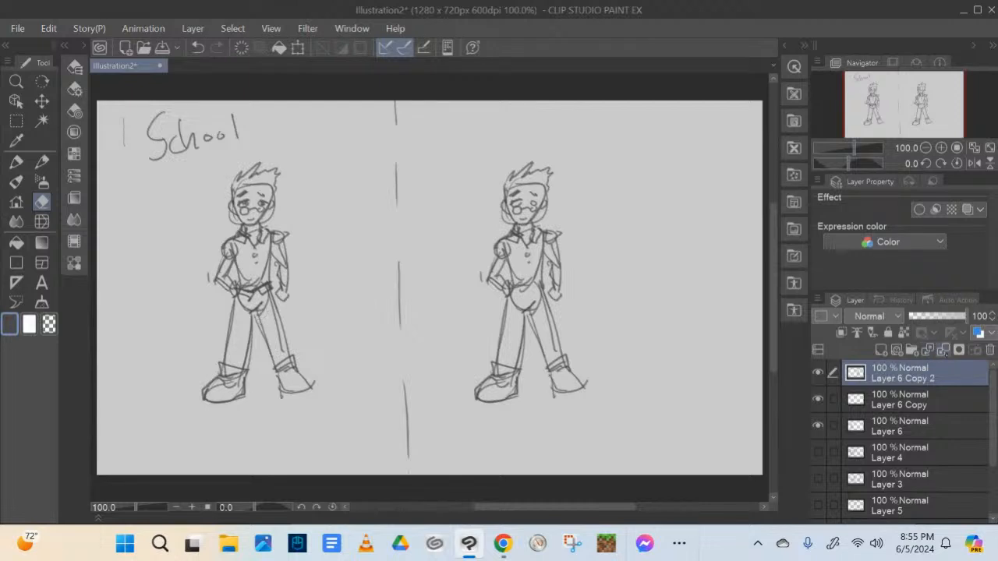
{"action": "left_click", "coordinate": [944, 349]}
{"action": "left_click", "coordinate": [943, 349]}
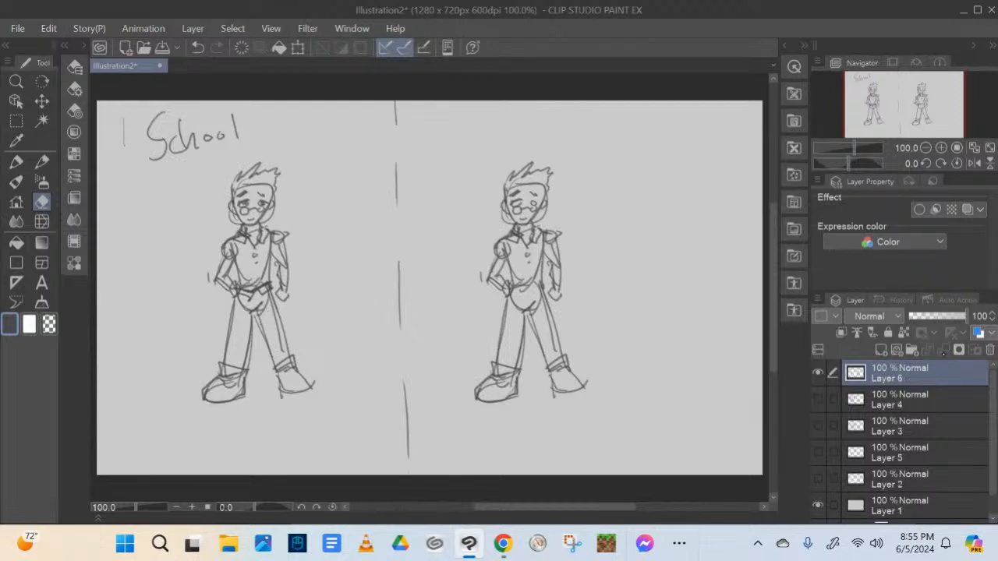
Erase the left figure's hip circle, the extra leg lines, and the rough shoulder and outer lines of its straight arm
{"action": "mouse_move", "coordinate": [255, 307]}
{"action": "left_mouse_down"}
{"action": "mouse_move", "coordinate": [244, 304]}
{"action": "mouse_move", "coordinate": [260, 301]}
{"action": "mouse_move", "coordinate": [262, 310]}
{"action": "left_mouse_up"}
{"action": "left_click_drag", "start_coordinate": [249, 275], "coordinate": [268, 278]}
{"action": "left_click_drag", "start_coordinate": [262, 315], "coordinate": [287, 357]}
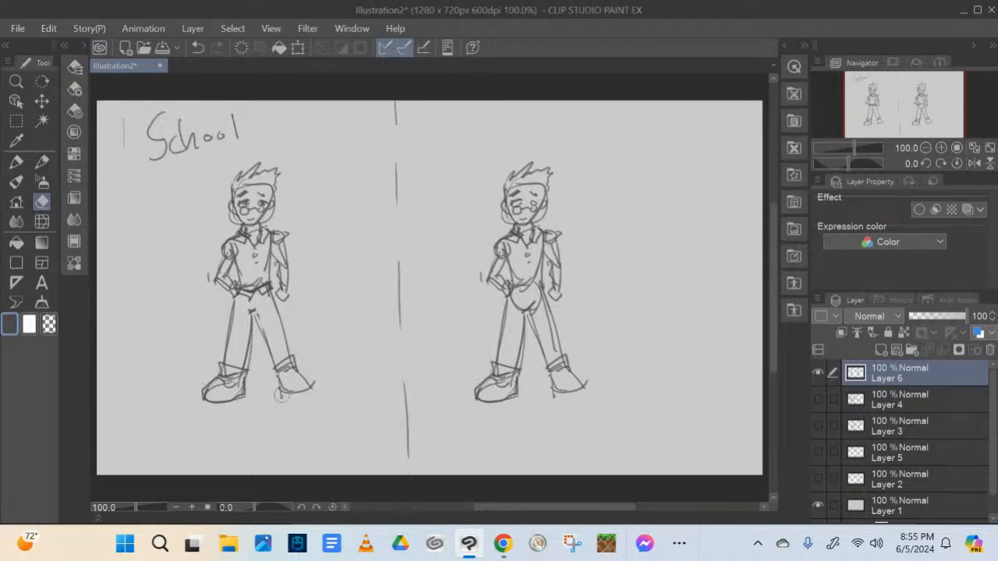
{"action": "mouse_move", "coordinate": [280, 242]}
{"action": "left_mouse_down"}
{"action": "mouse_move", "coordinate": [286, 287]}
{"action": "mouse_move", "coordinate": [286, 262]}
{"action": "left_mouse_up"}
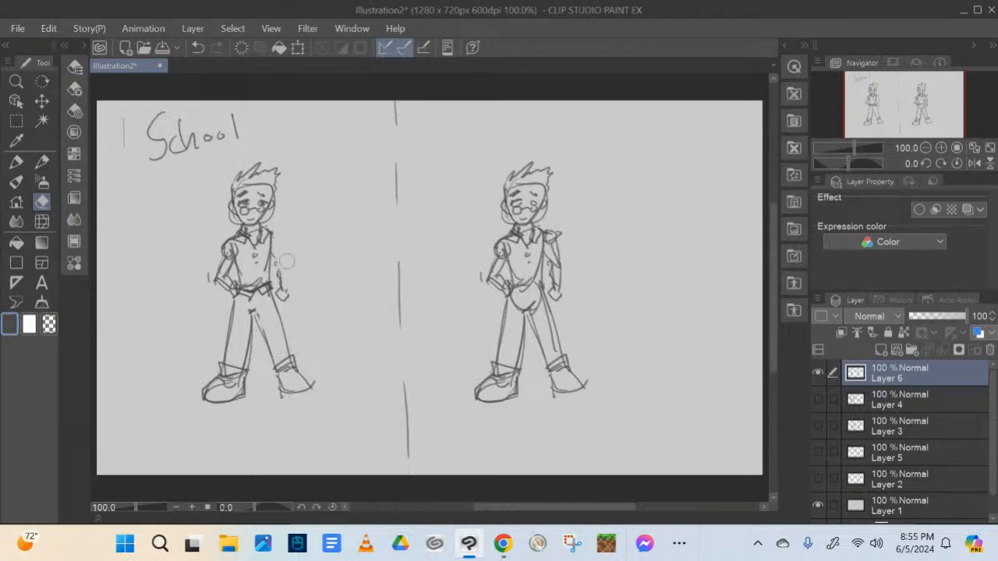
Redraw the left figure's straight arm and add a fuller sleeve over its bent arm
{"action": "key", "text": "p"}
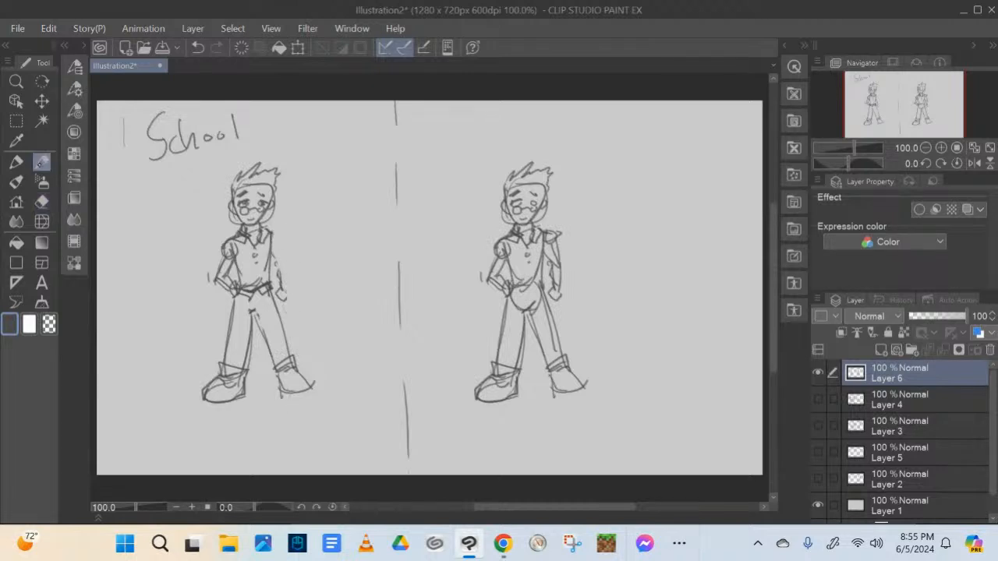
{"action": "mouse_move", "coordinate": [265, 229]}
{"action": "left_mouse_down"}
{"action": "mouse_move", "coordinate": [281, 246]}
{"action": "mouse_move", "coordinate": [285, 296]}
{"action": "left_mouse_up"}
{"action": "mouse_move", "coordinate": [247, 237]}
{"action": "left_mouse_down"}
{"action": "mouse_move", "coordinate": [237, 286]}
{"action": "mouse_move", "coordinate": [243, 231]}
{"action": "mouse_move", "coordinate": [210, 260]}
{"action": "left_mouse_up"}
{"action": "left_click_drag", "start_coordinate": [210, 260], "coordinate": [220, 272]}
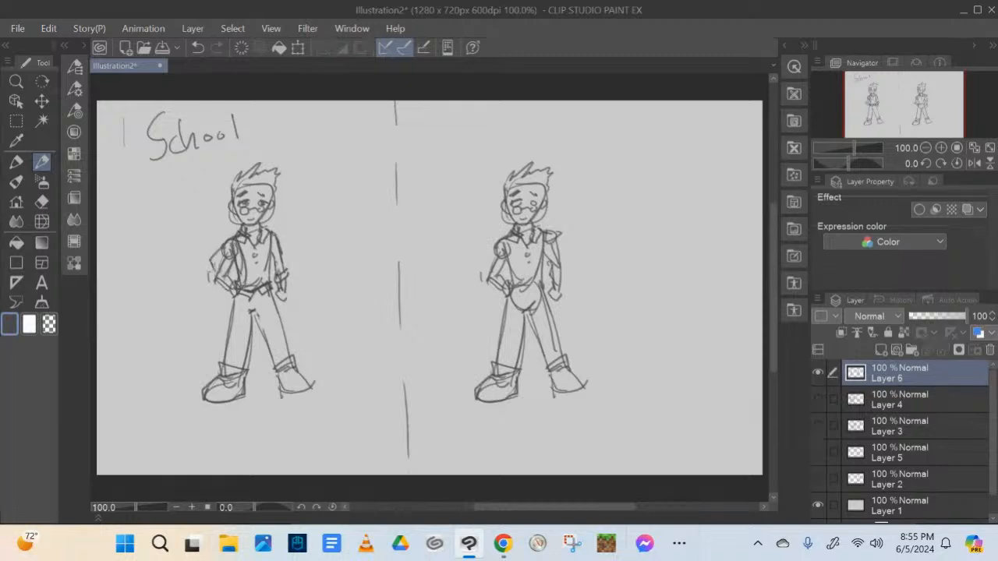
Detail both of the left figure's shoes with laces and outlines, and refine the hand of its lowered arm
{"action": "mouse_move", "coordinate": [220, 377]}
{"action": "left_mouse_down"}
{"action": "mouse_move", "coordinate": [208, 385]}
{"action": "mouse_move", "coordinate": [234, 372]}
{"action": "left_mouse_up"}
{"action": "left_click_drag", "start_coordinate": [214, 378], "coordinate": [230, 378]}
{"action": "mouse_move", "coordinate": [298, 371]}
{"action": "left_mouse_down"}
{"action": "mouse_move", "coordinate": [288, 389]}
{"action": "mouse_move", "coordinate": [309, 373]}
{"action": "mouse_move", "coordinate": [310, 390]}
{"action": "mouse_move", "coordinate": [282, 395]}
{"action": "left_mouse_up"}
{"action": "left_click_drag", "start_coordinate": [282, 395], "coordinate": [312, 388]}
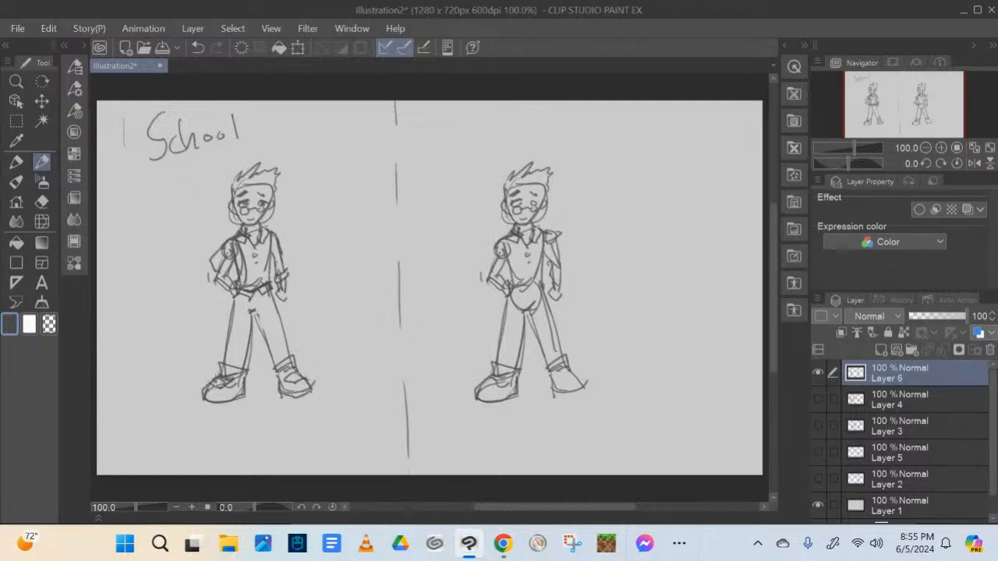
{"action": "left_click_drag", "start_coordinate": [213, 381], "coordinate": [229, 384]}
{"action": "left_click_drag", "start_coordinate": [216, 386], "coordinate": [300, 376]}
{"action": "left_click_drag", "start_coordinate": [272, 289], "coordinate": [283, 304]}
Expand the brush settings and set the Hard eraser's brush size to 15
{"action": "key", "text": "e"}
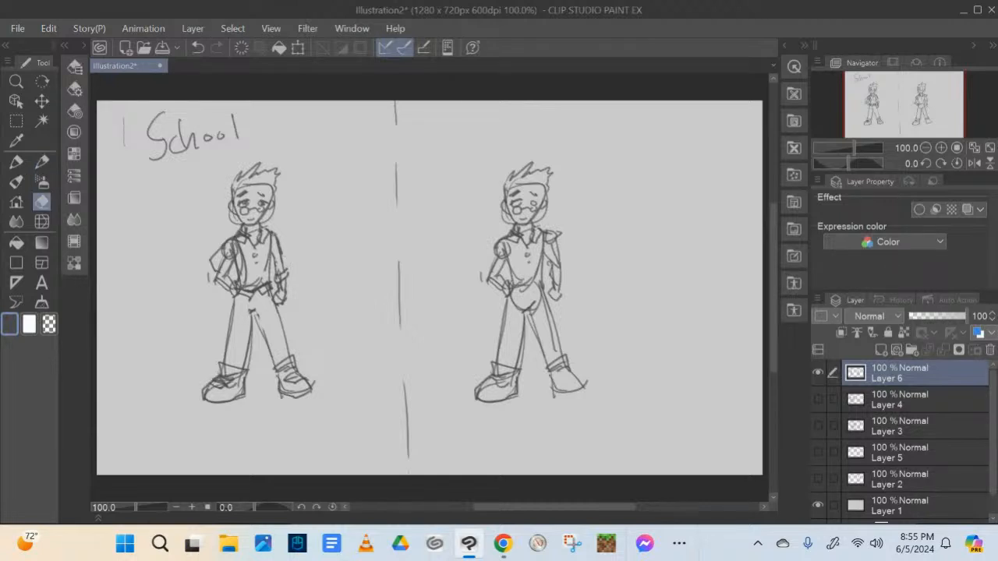
{"action": "key", "text": "p"}
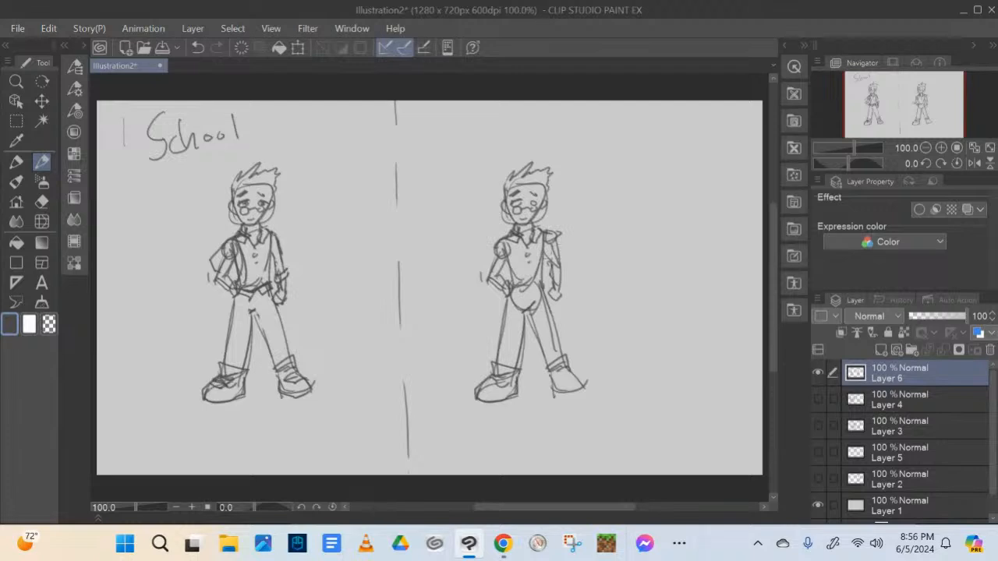
{"action": "key", "text": "e"}
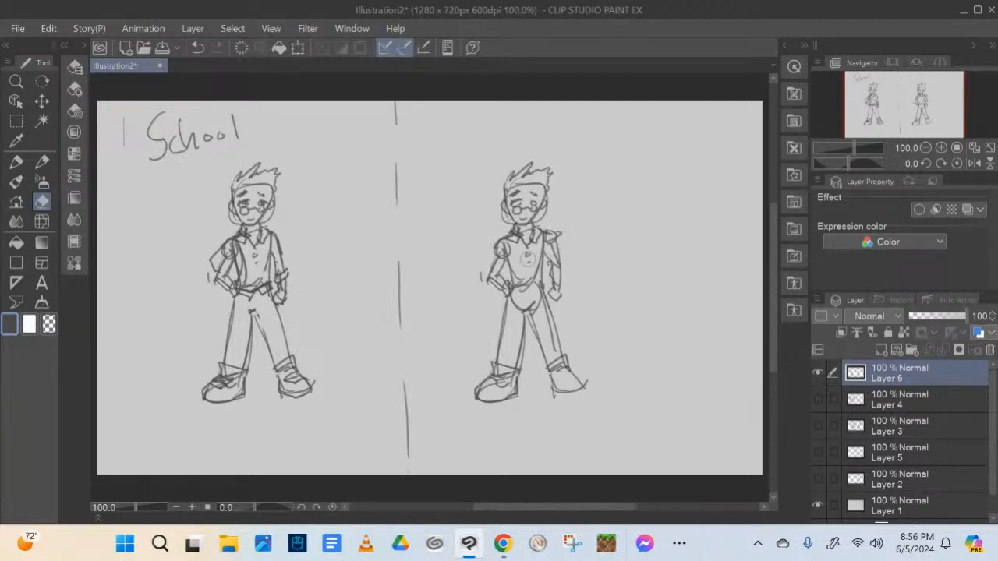
{"action": "left_click", "coordinate": [84, 46]}
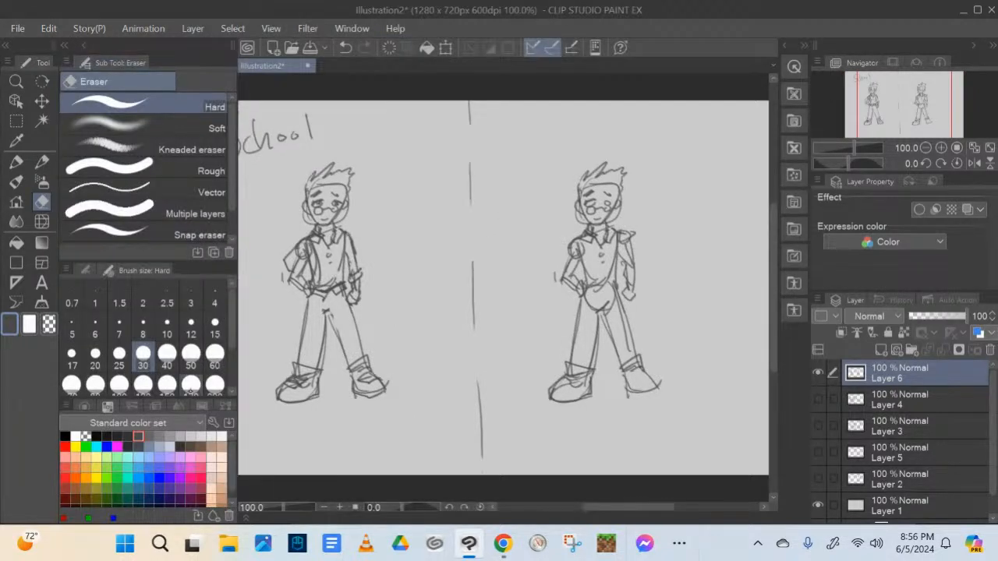
{"action": "left_click", "coordinate": [214, 326]}
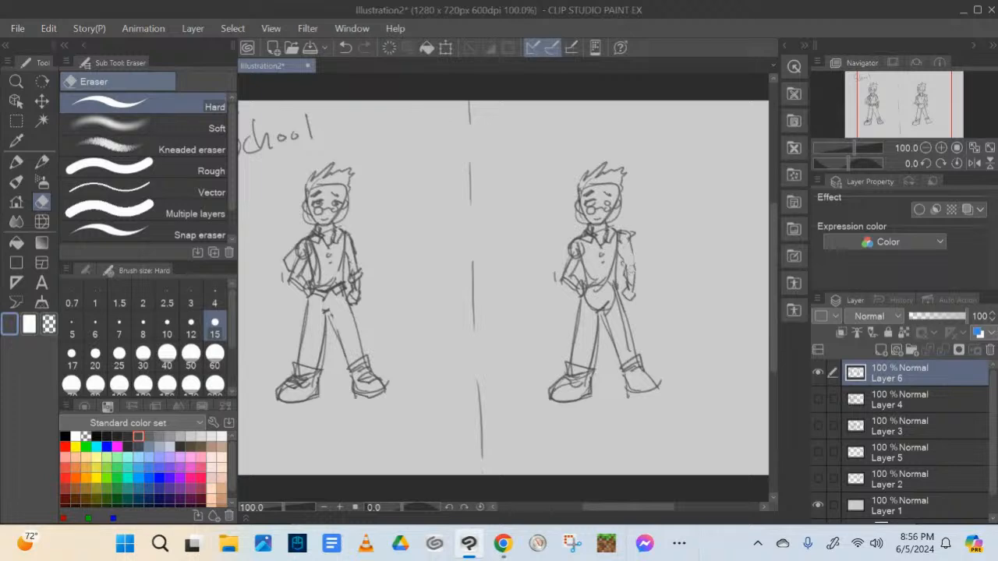
Erase rough arm lines on the right figure, redraw both its arms, and sketch a diagonal strap across its chest
{"action": "left_click_drag", "start_coordinate": [630, 270], "coordinate": [629, 278]}
{"action": "left_click_drag", "start_coordinate": [568, 256], "coordinate": [579, 253]}
{"action": "left_click", "coordinate": [41, 162]}
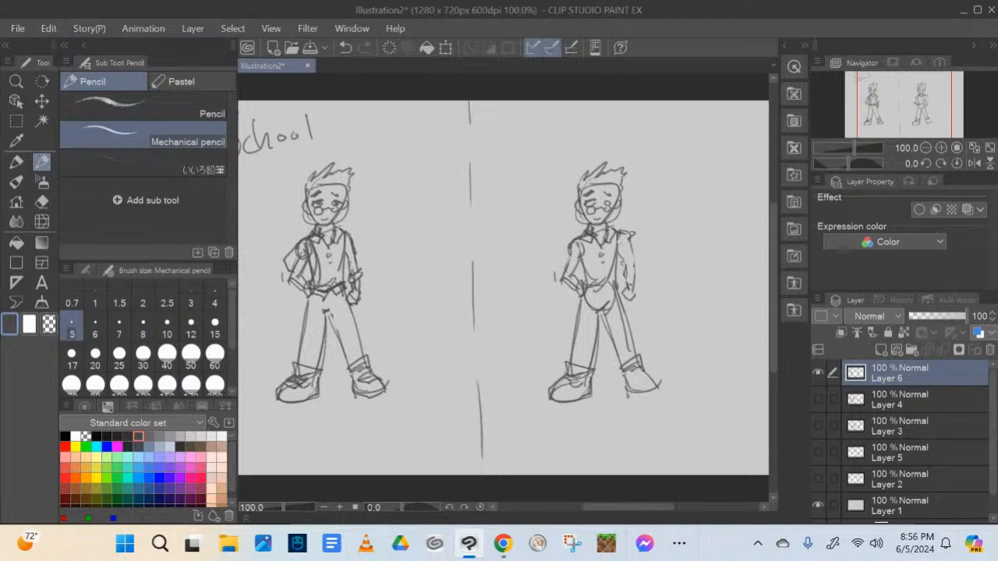
{"action": "left_click_drag", "start_coordinate": [586, 205], "coordinate": [597, 204]}
{"action": "mouse_move", "coordinate": [572, 244]}
{"action": "left_mouse_down"}
{"action": "mouse_move", "coordinate": [562, 276]}
{"action": "mouse_move", "coordinate": [577, 269]}
{"action": "mouse_move", "coordinate": [574, 277]}
{"action": "left_mouse_up"}
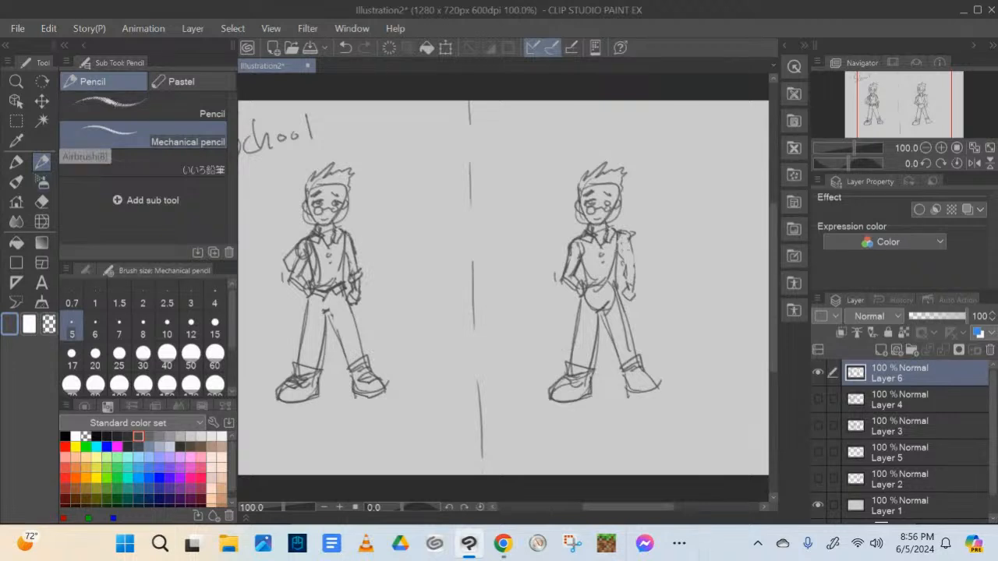
{"action": "mouse_move", "coordinate": [618, 247]}
{"action": "left_mouse_down"}
{"action": "mouse_move", "coordinate": [638, 272]}
{"action": "mouse_move", "coordinate": [622, 270]}
{"action": "mouse_move", "coordinate": [631, 280]}
{"action": "mouse_move", "coordinate": [622, 288]}
{"action": "mouse_move", "coordinate": [634, 283]}
{"action": "left_mouse_up"}
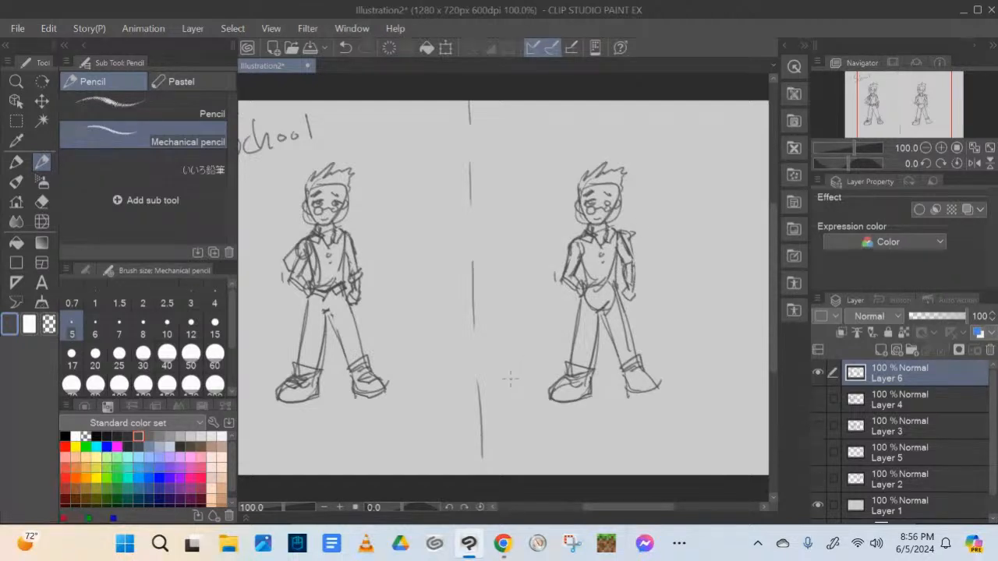
{"action": "mouse_move", "coordinate": [614, 239]}
{"action": "left_mouse_down"}
{"action": "mouse_move", "coordinate": [586, 270]}
{"action": "mouse_move", "coordinate": [578, 262]}
{"action": "left_mouse_up"}
{"action": "mouse_move", "coordinate": [616, 238]}
{"action": "left_mouse_down"}
{"action": "mouse_move", "coordinate": [581, 260]}
{"action": "mouse_move", "coordinate": [584, 292]}
{"action": "mouse_move", "coordinate": [611, 285]}
{"action": "mouse_move", "coordinate": [585, 287]}
{"action": "mouse_move", "coordinate": [581, 273]}
{"action": "left_mouse_up"}
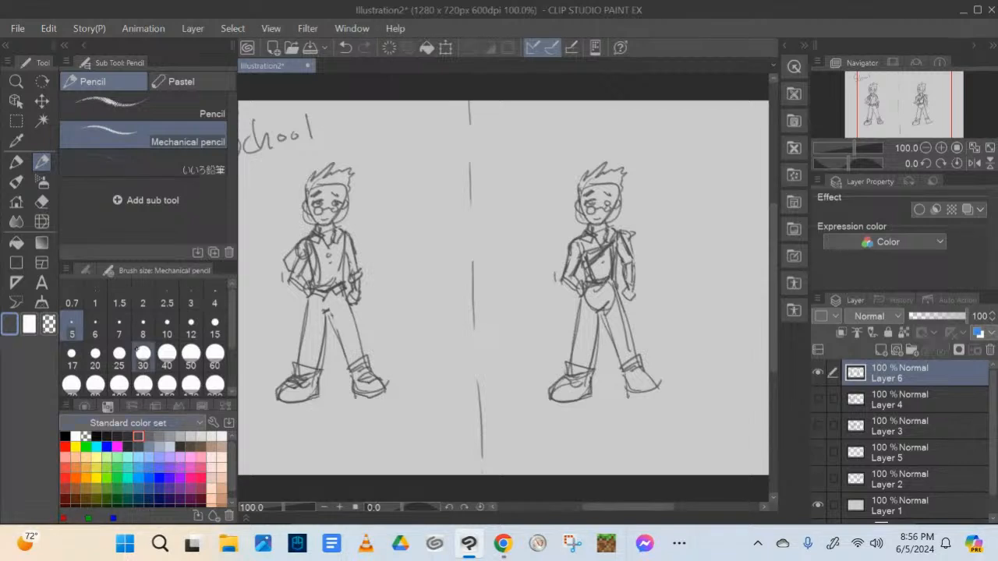
Erase the right figure's spiky hair and draw a headscarf with a tied end and goggles in its place
{"action": "left_click", "coordinate": [42, 203]}
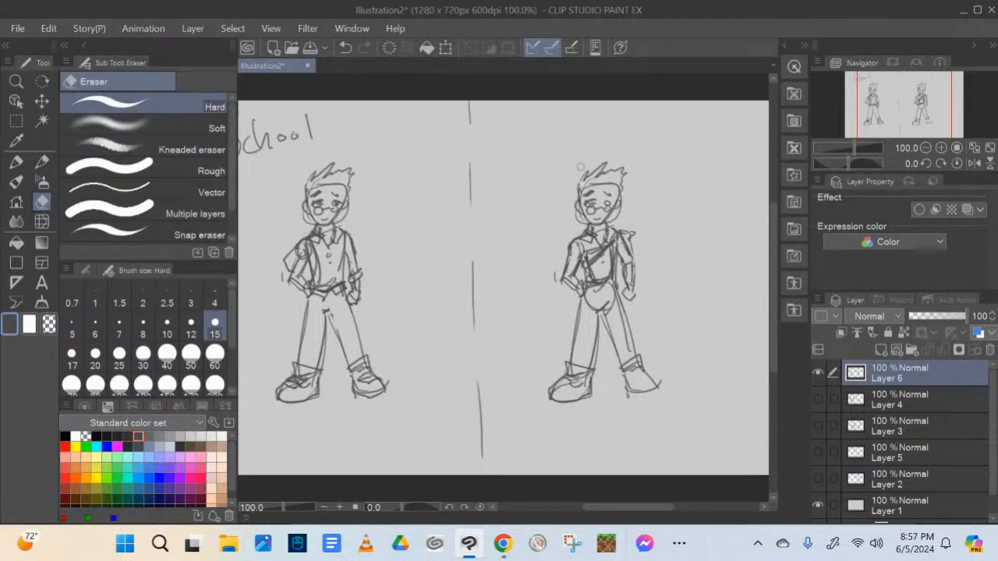
{"action": "mouse_move", "coordinate": [581, 166]}
{"action": "left_mouse_down"}
{"action": "mouse_move", "coordinate": [590, 184]}
{"action": "mouse_move", "coordinate": [620, 173]}
{"action": "mouse_move", "coordinate": [620, 187]}
{"action": "mouse_move", "coordinate": [619, 174]}
{"action": "left_mouse_up"}
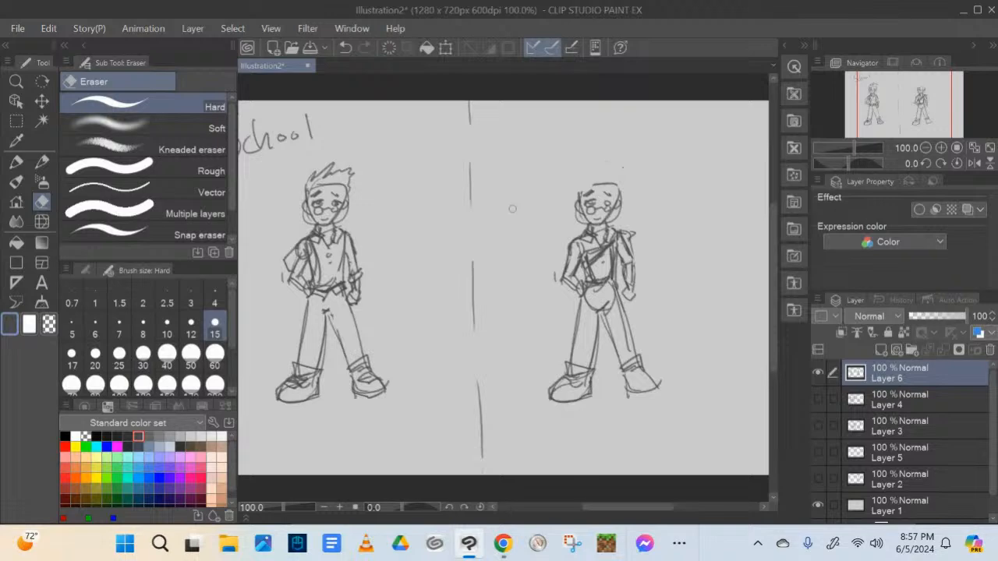
{"action": "left_click", "coordinate": [42, 161]}
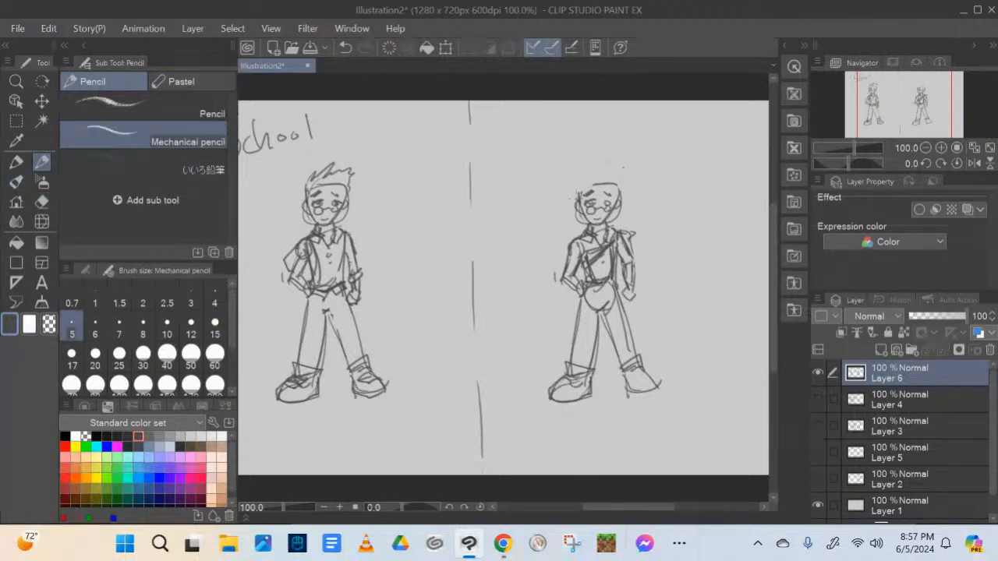
{"action": "mouse_move", "coordinate": [572, 187]}
{"action": "left_mouse_down"}
{"action": "mouse_move", "coordinate": [620, 167]}
{"action": "mouse_move", "coordinate": [616, 191]}
{"action": "mouse_move", "coordinate": [557, 212]}
{"action": "mouse_move", "coordinate": [600, 195]}
{"action": "left_mouse_up"}
{"action": "mouse_move", "coordinate": [598, 182]}
{"action": "left_mouse_down"}
{"action": "mouse_move", "coordinate": [602, 192]}
{"action": "mouse_move", "coordinate": [590, 191]}
{"action": "mouse_move", "coordinate": [608, 195]}
{"action": "mouse_move", "coordinate": [610, 184]}
{"action": "left_mouse_up"}
{"action": "left_click_drag", "start_coordinate": [609, 185], "coordinate": [622, 196]}
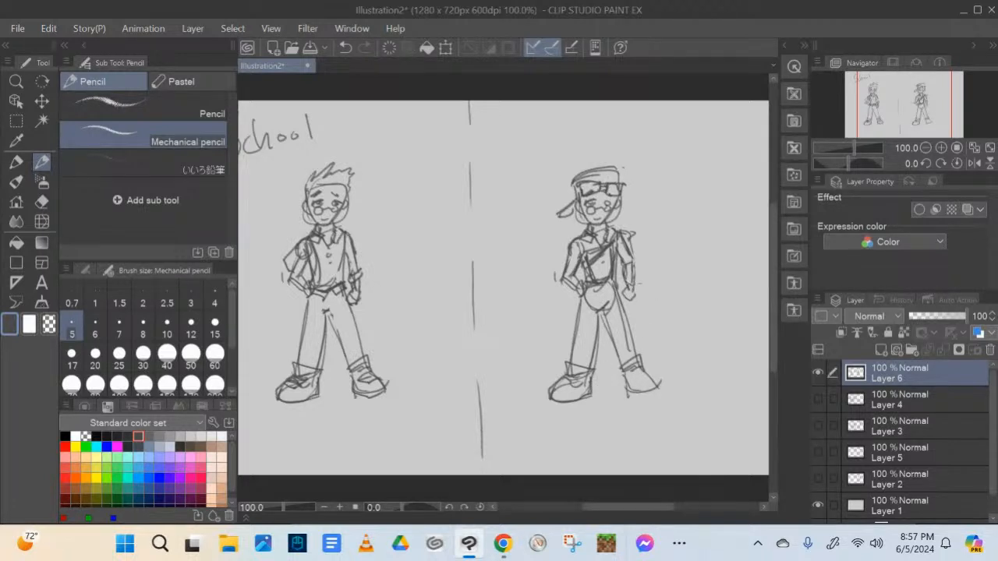
Draw a long-handled hammer running diagonally through the right figure's lowered hand
{"action": "mouse_move", "coordinate": [626, 282]}
{"action": "left_mouse_down"}
{"action": "mouse_move", "coordinate": [631, 295]}
{"action": "mouse_move", "coordinate": [666, 226]}
{"action": "mouse_move", "coordinate": [636, 296]}
{"action": "left_mouse_up"}
{"action": "left_click_drag", "start_coordinate": [626, 299], "coordinate": [592, 381]}
{"action": "left_click_drag", "start_coordinate": [660, 228], "coordinate": [634, 279]}
{"action": "left_click_drag", "start_coordinate": [659, 218], "coordinate": [678, 231]}
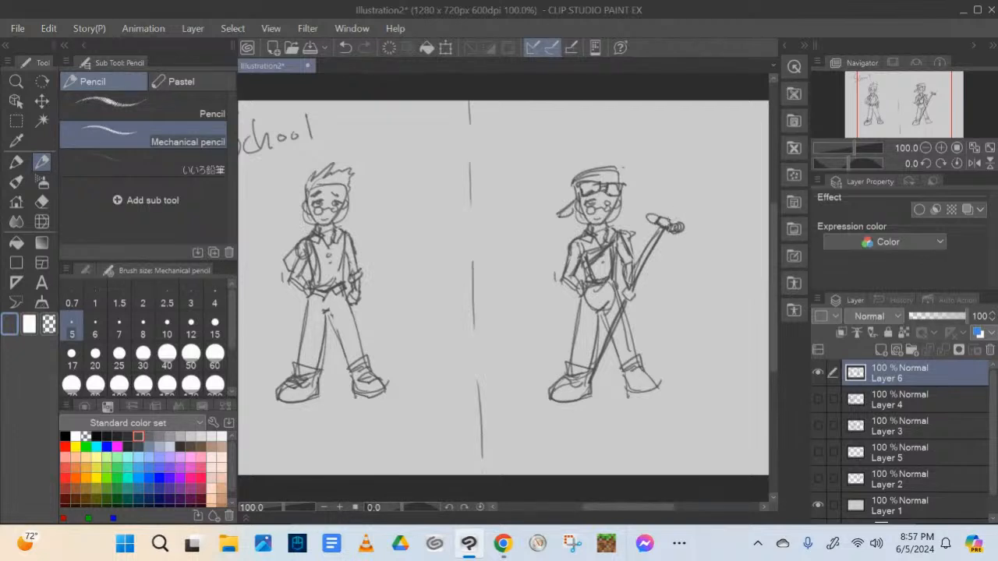
{"action": "left_click", "coordinate": [666, 230], "text": "alt"}
Erase the hammer head's rounded outer end and redraw it as a squared block in the dark sketch colour
{"action": "left_click", "coordinate": [42, 202]}
{"action": "left_click_drag", "start_coordinate": [683, 226], "coordinate": [676, 228]}
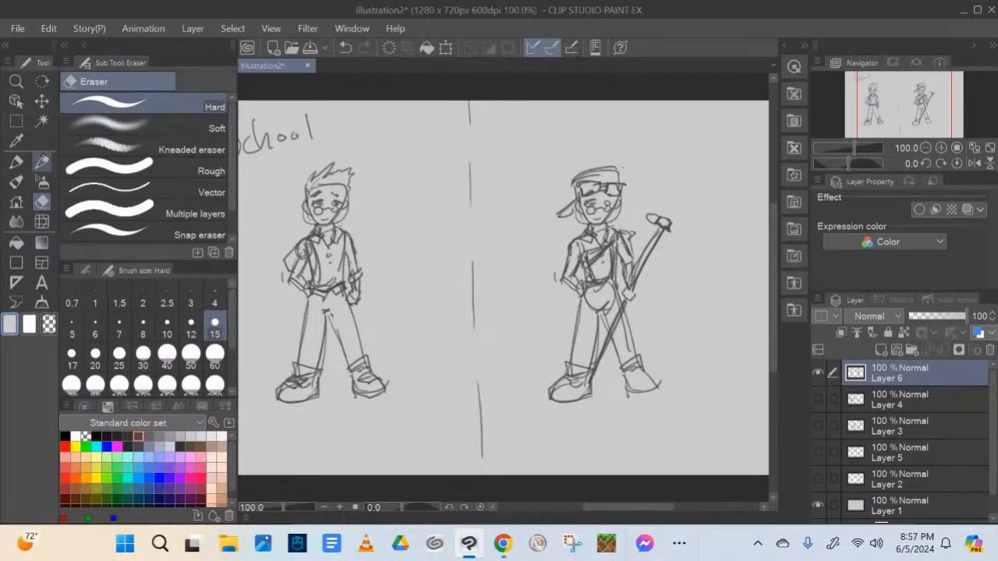
{"action": "left_click", "coordinate": [42, 161]}
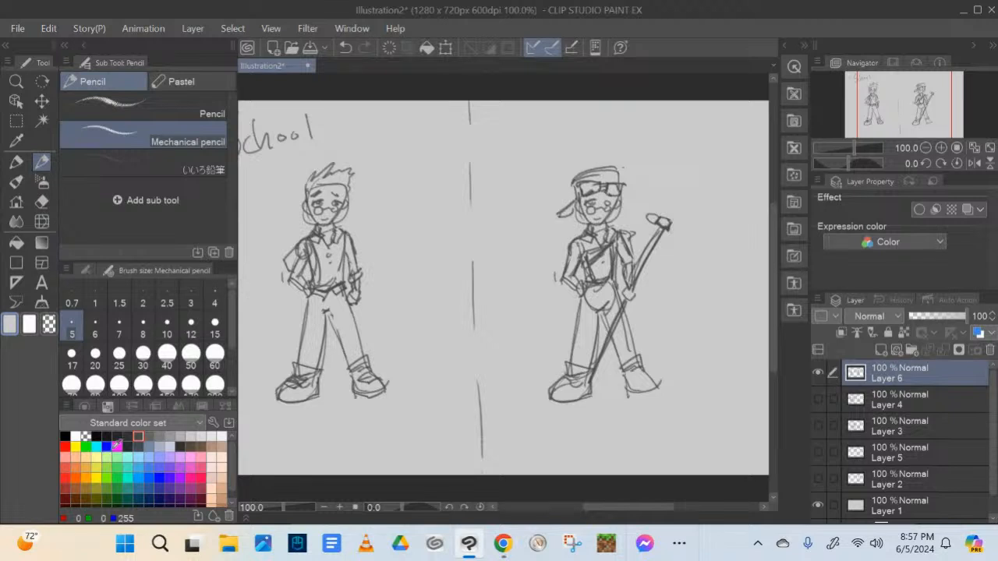
{"action": "left_click", "coordinate": [138, 437]}
{"action": "mouse_move", "coordinate": [668, 233]}
{"action": "left_mouse_down"}
{"action": "mouse_move", "coordinate": [672, 223]}
{"action": "mouse_move", "coordinate": [681, 237]}
{"action": "left_mouse_up"}
{"action": "left_click_drag", "start_coordinate": [685, 230], "coordinate": [636, 273]}
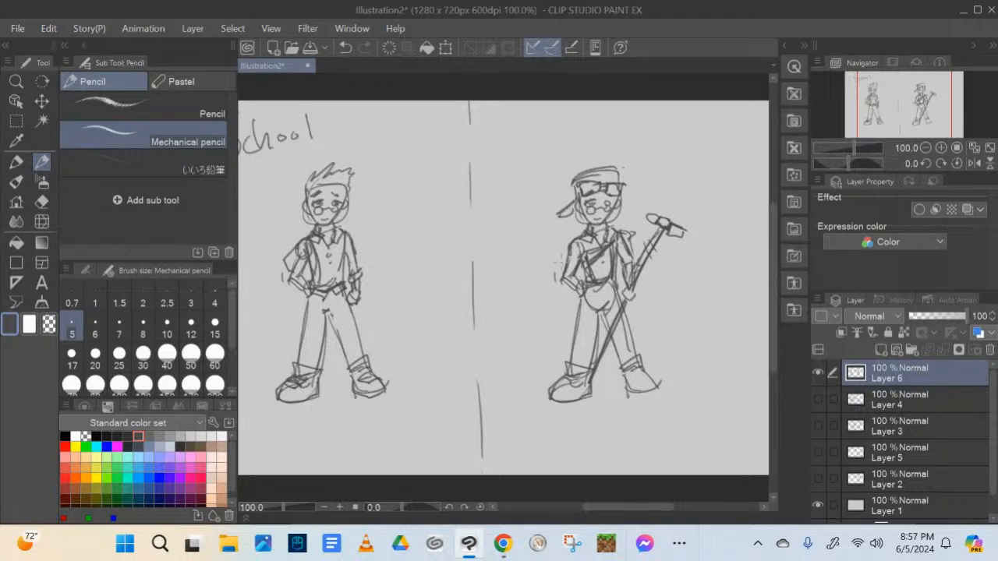
Draw a large angular shield over the right figure's bent arm and clean up the lines it covers
{"action": "mouse_move", "coordinate": [562, 242]}
{"action": "left_mouse_down"}
{"action": "mouse_move", "coordinate": [538, 261]}
{"action": "mouse_move", "coordinate": [544, 297]}
{"action": "mouse_move", "coordinate": [572, 314]}
{"action": "mouse_move", "coordinate": [595, 287]}
{"action": "left_mouse_up"}
{"action": "mouse_move", "coordinate": [557, 238]}
{"action": "left_mouse_down"}
{"action": "mouse_move", "coordinate": [597, 279]}
{"action": "mouse_move", "coordinate": [572, 275]}
{"action": "mouse_move", "coordinate": [577, 289]}
{"action": "mouse_move", "coordinate": [569, 253]}
{"action": "mouse_move", "coordinate": [583, 282]}
{"action": "left_mouse_up"}
{"action": "key", "text": "e"}
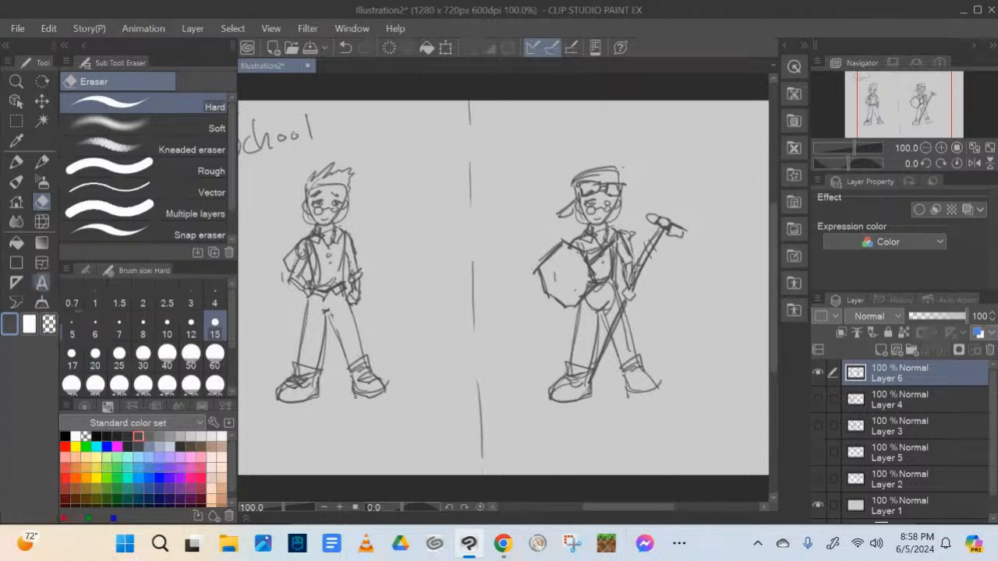
Sketch knee pads on both of the right figure's legs and touch up its waistline
{"action": "left_click", "coordinate": [42, 161]}
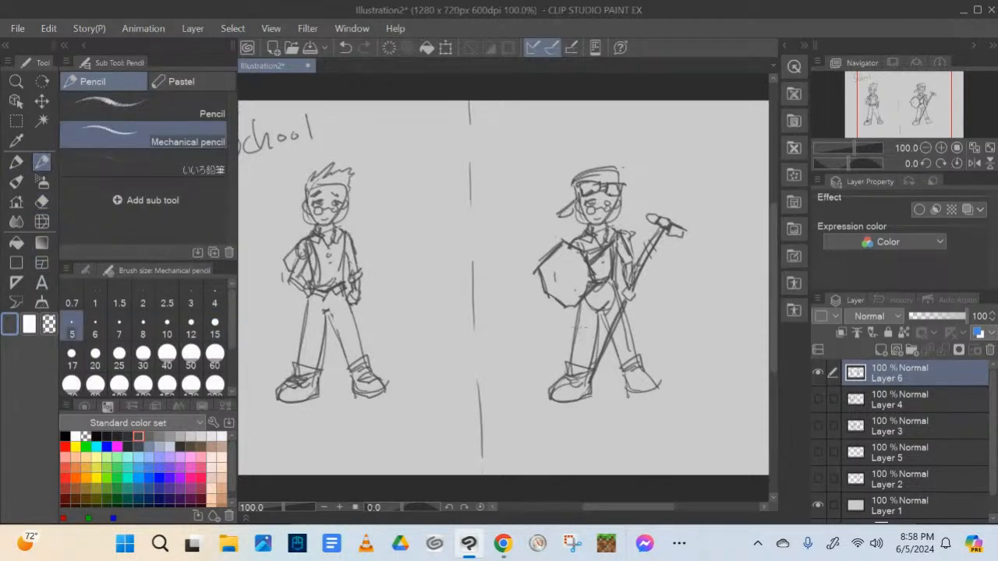
{"action": "mouse_move", "coordinate": [571, 344]}
{"action": "left_mouse_down"}
{"action": "mouse_move", "coordinate": [597, 348]}
{"action": "mouse_move", "coordinate": [633, 331]}
{"action": "mouse_move", "coordinate": [621, 320]}
{"action": "mouse_move", "coordinate": [612, 324]}
{"action": "mouse_move", "coordinate": [620, 339]}
{"action": "mouse_move", "coordinate": [576, 339]}
{"action": "mouse_move", "coordinate": [589, 346]}
{"action": "mouse_move", "coordinate": [593, 332]}
{"action": "mouse_move", "coordinate": [632, 333]}
{"action": "mouse_move", "coordinate": [631, 322]}
{"action": "mouse_move", "coordinate": [627, 336]}
{"action": "left_mouse_up"}
{"action": "left_click_drag", "start_coordinate": [595, 292], "coordinate": [613, 284]}
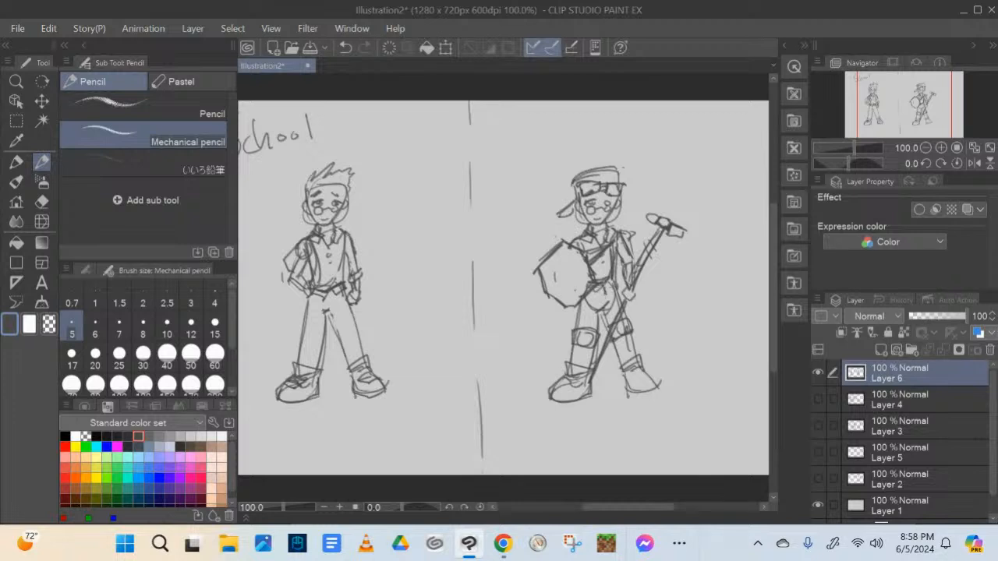
Erase the right figure's hip circle and the stray lines on its lower leg and shoe tip
{"action": "key", "text": "e"}
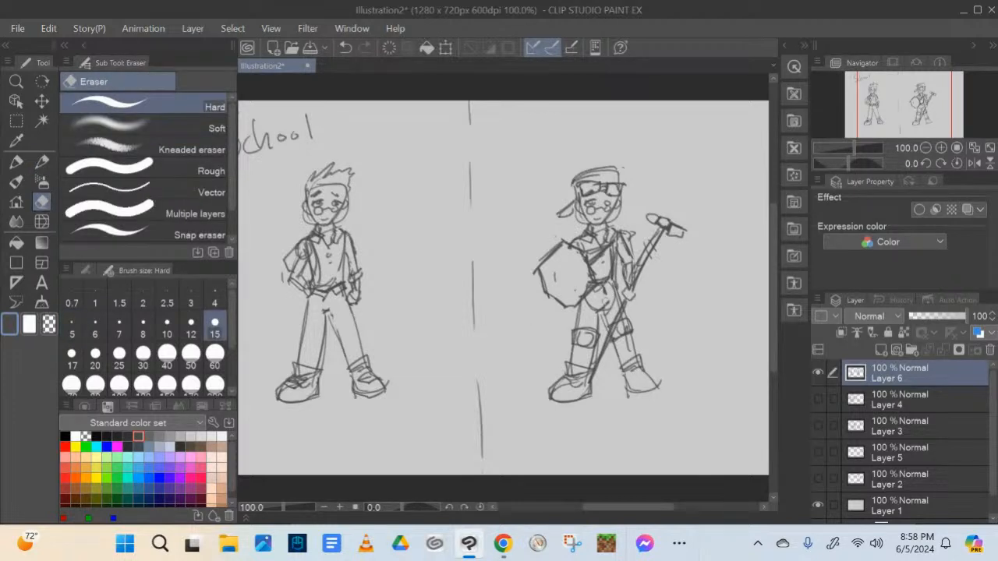
{"action": "left_click_drag", "start_coordinate": [613, 300], "coordinate": [612, 289]}
{"action": "mouse_move", "coordinate": [625, 349]}
{"action": "left_mouse_down"}
{"action": "mouse_move", "coordinate": [625, 337]}
{"action": "mouse_move", "coordinate": [628, 348]}
{"action": "left_mouse_up"}
{"action": "left_click_drag", "start_coordinate": [667, 384], "coordinate": [659, 380]}
Draw an inner border following the shield's outline
{"action": "key", "text": "p"}
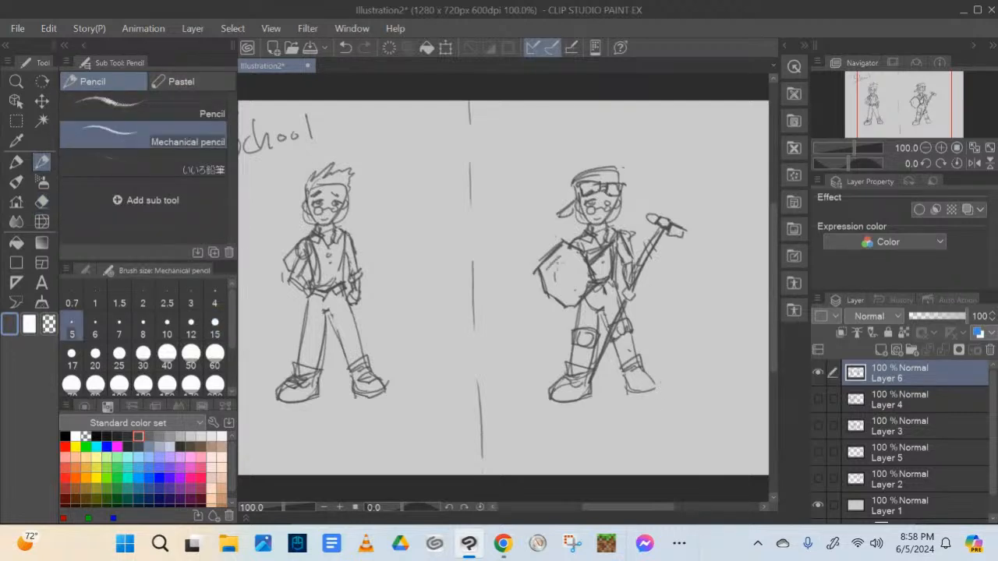
{"action": "mouse_move", "coordinate": [544, 273]}
{"action": "left_mouse_down"}
{"action": "mouse_move", "coordinate": [576, 249]}
{"action": "mouse_move", "coordinate": [588, 264]}
{"action": "mouse_move", "coordinate": [549, 288]}
{"action": "mouse_move", "coordinate": [563, 306]}
{"action": "mouse_move", "coordinate": [583, 287]}
{"action": "left_mouse_up"}
{"action": "left_click_drag", "start_coordinate": [582, 279], "coordinate": [575, 296]}
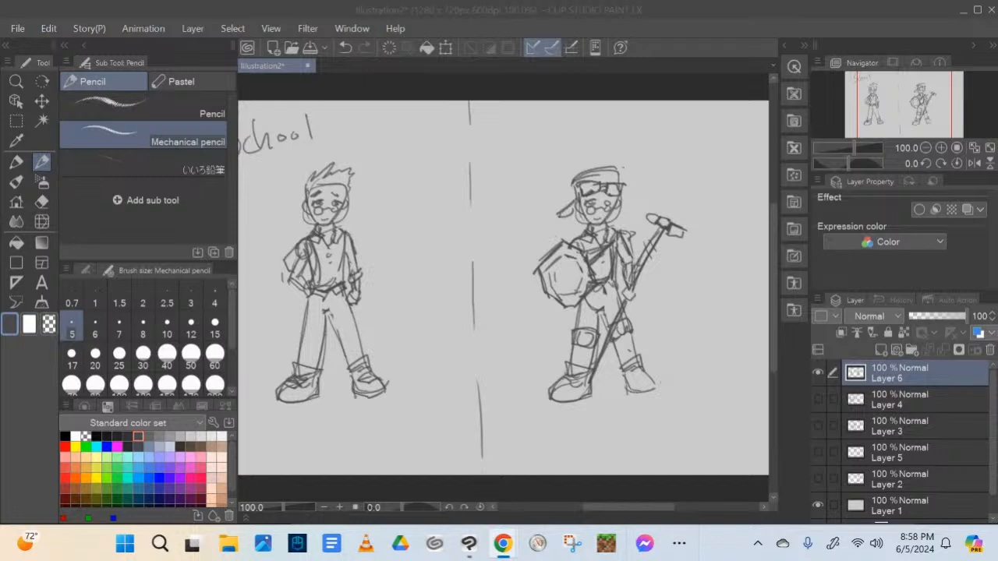
{"action": "left_click", "coordinate": [535, 122]}
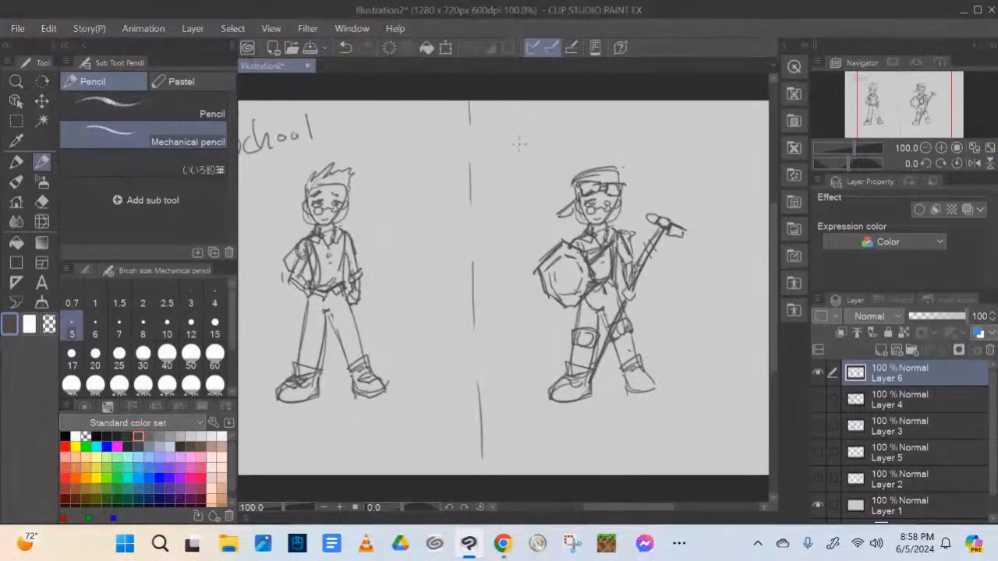
{"action": "left_click_drag", "start_coordinate": [513, 122], "coordinate": [517, 179]}
{"action": "mouse_move", "coordinate": [514, 123]}
{"action": "left_mouse_down"}
{"action": "mouse_move", "coordinate": [539, 166]}
{"action": "mouse_move", "coordinate": [530, 147]}
{"action": "left_mouse_up"}
{"action": "mouse_move", "coordinate": [533, 143]}
{"action": "left_mouse_down"}
{"action": "mouse_move", "coordinate": [538, 179]}
{"action": "mouse_move", "coordinate": [545, 154]}
{"action": "left_mouse_up"}
{"action": "mouse_move", "coordinate": [550, 142]}
{"action": "left_mouse_down"}
{"action": "mouse_move", "coordinate": [556, 151]}
{"action": "mouse_move", "coordinate": [595, 140]}
{"action": "left_mouse_up"}
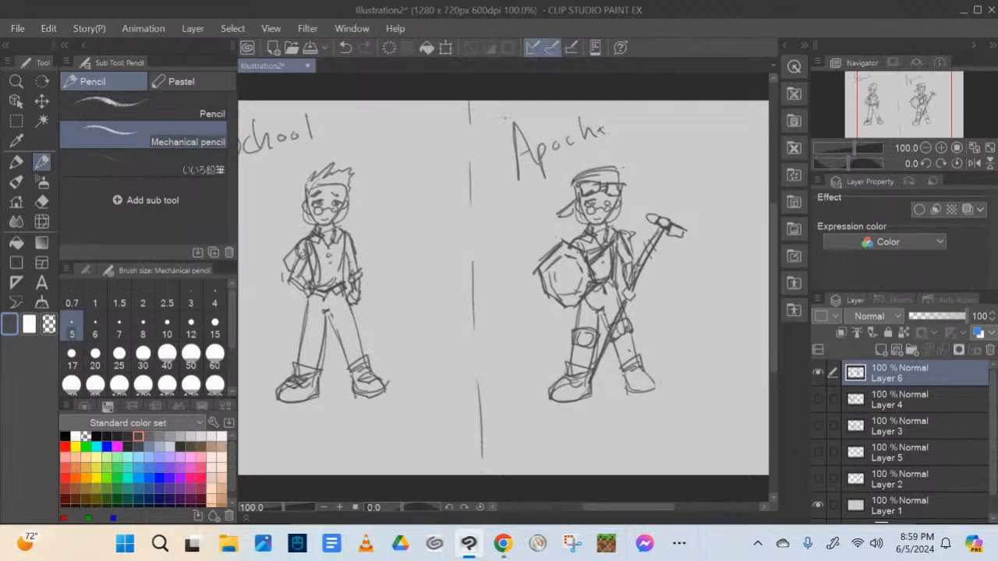
{"action": "key", "text": "e"}
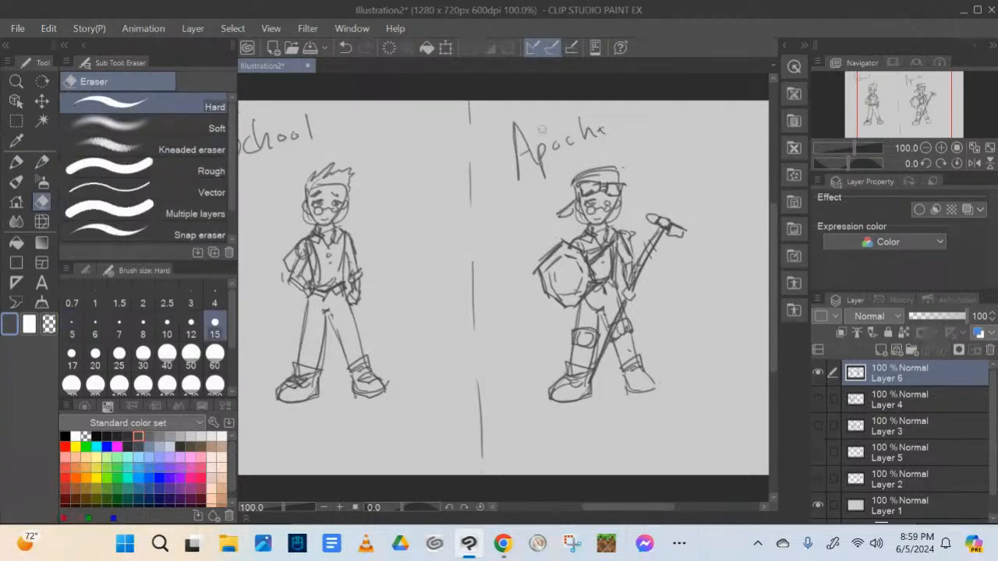
{"action": "left_click_drag", "start_coordinate": [542, 128], "coordinate": [502, 139]}
{"action": "left_click", "coordinate": [190, 353]}
{"action": "mouse_move", "coordinate": [576, 148]}
{"action": "left_mouse_down"}
{"action": "mouse_move", "coordinate": [591, 120]}
{"action": "mouse_move", "coordinate": [523, 159]}
{"action": "mouse_move", "coordinate": [507, 156]}
{"action": "mouse_move", "coordinate": [538, 156]}
{"action": "mouse_move", "coordinate": [539, 184]}
{"action": "mouse_move", "coordinate": [629, 112]}
{"action": "left_mouse_up"}
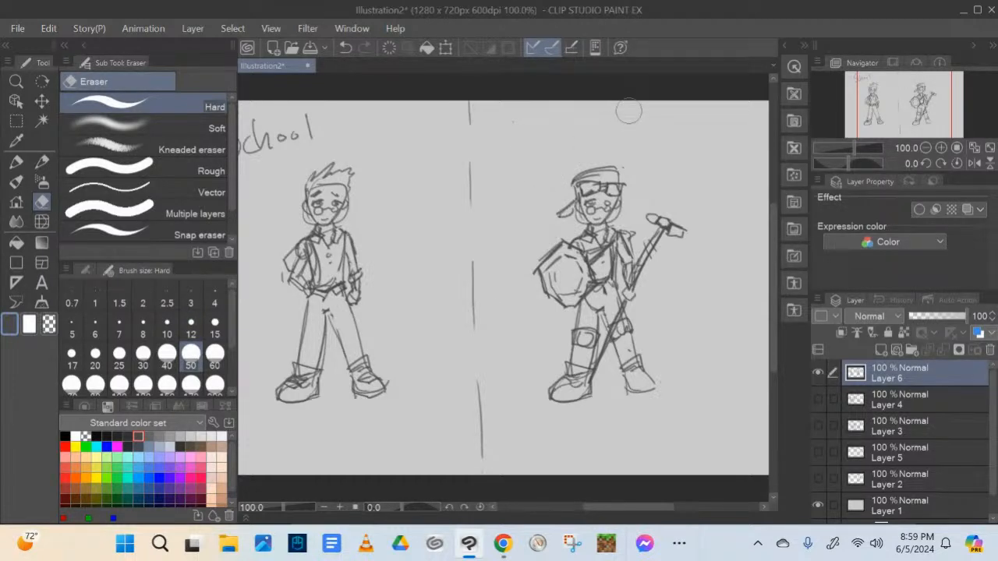
Write the heading "End of World" above the right figure with the Mechanical pencil and underline each word
{"action": "left_click", "coordinate": [43, 162]}
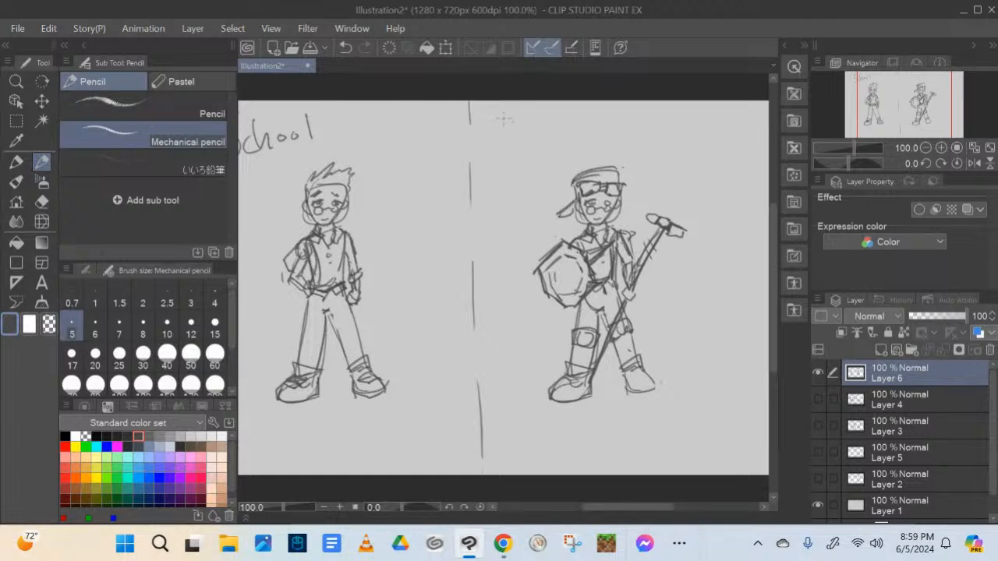
{"action": "mouse_move", "coordinate": [503, 117]}
{"action": "left_mouse_down"}
{"action": "mouse_move", "coordinate": [511, 151]}
{"action": "mouse_move", "coordinate": [532, 144]}
{"action": "mouse_move", "coordinate": [519, 128]}
{"action": "left_mouse_up"}
{"action": "mouse_move", "coordinate": [500, 117]}
{"action": "left_mouse_down"}
{"action": "mouse_move", "coordinate": [521, 114]}
{"action": "mouse_move", "coordinate": [547, 134]}
{"action": "left_mouse_up"}
{"action": "mouse_move", "coordinate": [555, 122]}
{"action": "left_mouse_down"}
{"action": "mouse_move", "coordinate": [556, 106]}
{"action": "mouse_move", "coordinate": [571, 125]}
{"action": "mouse_move", "coordinate": [577, 120]}
{"action": "left_mouse_up"}
{"action": "mouse_move", "coordinate": [592, 104]}
{"action": "left_mouse_down"}
{"action": "mouse_move", "coordinate": [583, 132]}
{"action": "mouse_move", "coordinate": [592, 120]}
{"action": "mouse_move", "coordinate": [652, 123]}
{"action": "mouse_move", "coordinate": [661, 114]}
{"action": "left_mouse_up"}
{"action": "left_click_drag", "start_coordinate": [667, 105], "coordinate": [672, 123]}
{"action": "left_click_drag", "start_coordinate": [683, 105], "coordinate": [681, 120]}
{"action": "left_click_drag", "start_coordinate": [678, 121], "coordinate": [692, 118]}
{"action": "left_click_drag", "start_coordinate": [516, 151], "coordinate": [552, 137]}
{"action": "left_click_drag", "start_coordinate": [572, 134], "coordinate": [671, 126]}
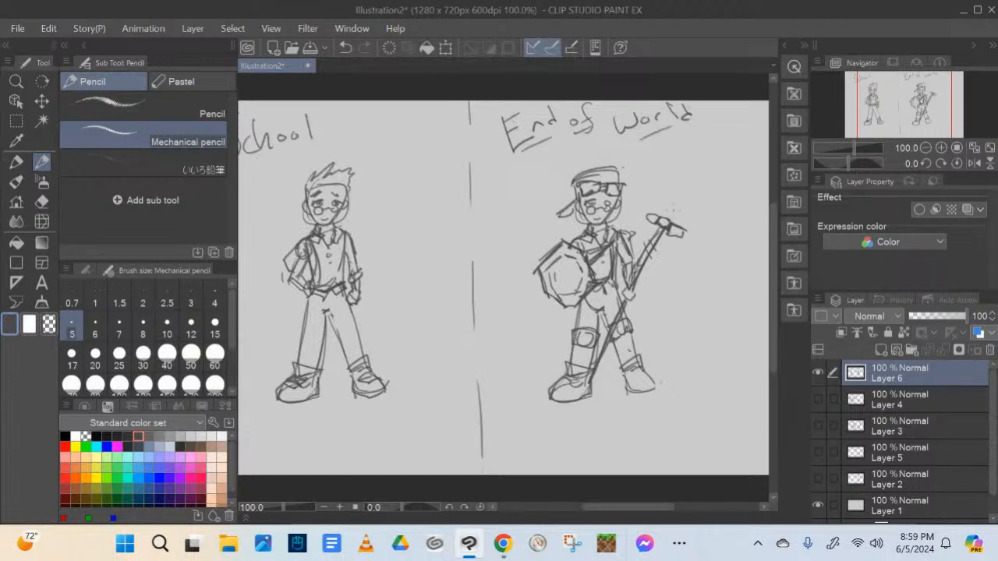
Detail the hammer's head and handle, and letter "STOP" on the shield
{"action": "mouse_move", "coordinate": [648, 235]}
{"action": "left_mouse_down"}
{"action": "mouse_move", "coordinate": [659, 249]}
{"action": "mouse_move", "coordinate": [645, 264]}
{"action": "mouse_move", "coordinate": [682, 238]}
{"action": "mouse_move", "coordinate": [661, 221]}
{"action": "mouse_move", "coordinate": [673, 217]}
{"action": "left_mouse_up"}
{"action": "key", "text": "ctrl+z"}
{"action": "key", "text": "ctrl+z"}
{"action": "mouse_move", "coordinate": [553, 279]}
{"action": "left_mouse_down"}
{"action": "mouse_move", "coordinate": [559, 289]}
{"action": "mouse_move", "coordinate": [562, 274]}
{"action": "left_mouse_up"}
{"action": "left_click_drag", "start_coordinate": [563, 274], "coordinate": [573, 278]}
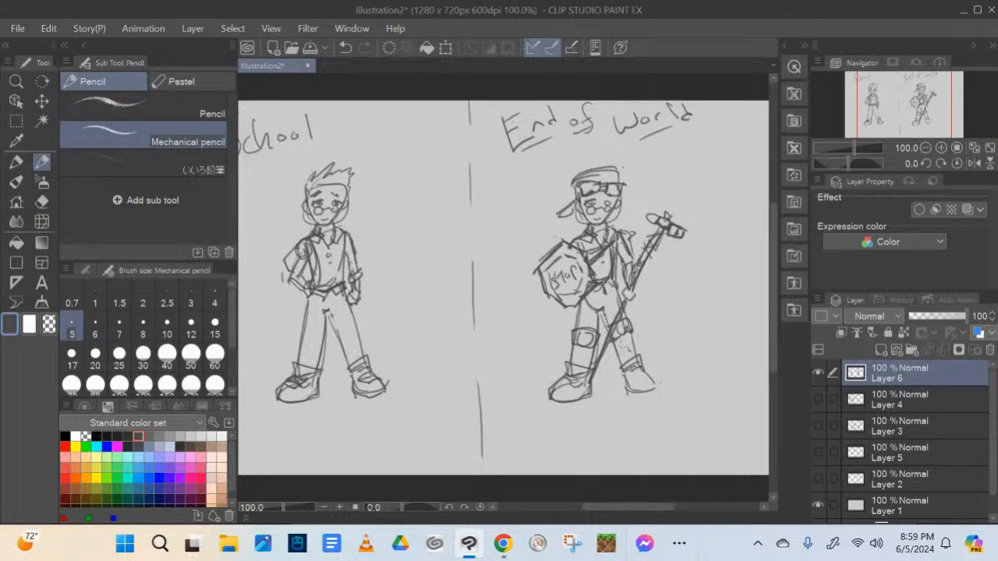
Draw straps and guards around the right figure's lower legs, between the knee pads and shoes
{"action": "mouse_move", "coordinate": [613, 350]}
{"action": "left_mouse_down"}
{"action": "mouse_move", "coordinate": [641, 336]}
{"action": "mouse_move", "coordinate": [628, 366]}
{"action": "mouse_move", "coordinate": [635, 357]}
{"action": "left_mouse_up"}
{"action": "left_click_drag", "start_coordinate": [632, 357], "coordinate": [646, 364]}
{"action": "left_click_drag", "start_coordinate": [569, 350], "coordinate": [579, 352]}
{"action": "right_click", "coordinate": [580, 352]}
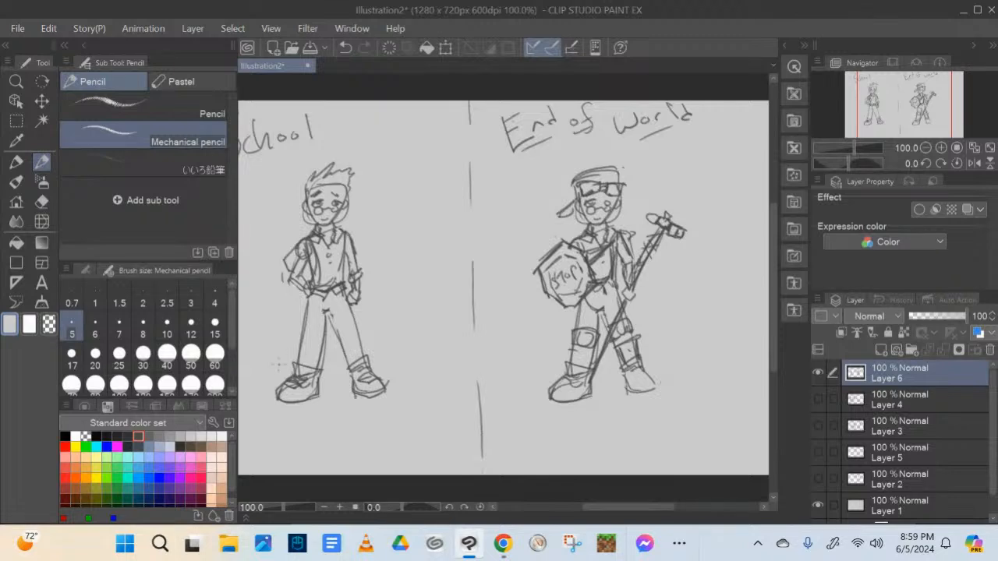
Reselect the dark sketch colour and add short lines below the left figure's bent arm
{"action": "left_click", "coordinate": [138, 438]}
{"action": "left_click_drag", "start_coordinate": [293, 287], "coordinate": [301, 307]}
{"action": "left_click_drag", "start_coordinate": [299, 297], "coordinate": [308, 302]}
Write the notes "grades", "girls" and "bullies" beside the left figure, with a short pointer line toward its head
{"action": "mouse_move", "coordinate": [360, 202]}
{"action": "left_mouse_down"}
{"action": "mouse_move", "coordinate": [384, 161]}
{"action": "mouse_move", "coordinate": [378, 175]}
{"action": "mouse_move", "coordinate": [401, 160]}
{"action": "left_mouse_up"}
{"action": "mouse_move", "coordinate": [407, 159]}
{"action": "left_mouse_down"}
{"action": "mouse_move", "coordinate": [446, 162]}
{"action": "mouse_move", "coordinate": [391, 195]}
{"action": "left_mouse_up"}
{"action": "mouse_move", "coordinate": [391, 195]}
{"action": "left_mouse_down"}
{"action": "mouse_move", "coordinate": [402, 187]}
{"action": "mouse_move", "coordinate": [396, 211]}
{"action": "mouse_move", "coordinate": [407, 198]}
{"action": "left_mouse_up"}
{"action": "mouse_move", "coordinate": [412, 199]}
{"action": "left_mouse_down"}
{"action": "mouse_move", "coordinate": [420, 191]}
{"action": "mouse_move", "coordinate": [430, 203]}
{"action": "mouse_move", "coordinate": [387, 240]}
{"action": "mouse_move", "coordinate": [411, 237]}
{"action": "left_mouse_up"}
{"action": "mouse_move", "coordinate": [416, 215]}
{"action": "left_mouse_down"}
{"action": "mouse_move", "coordinate": [421, 235]}
{"action": "mouse_move", "coordinate": [444, 234]}
{"action": "mouse_move", "coordinate": [429, 224]}
{"action": "left_mouse_up"}
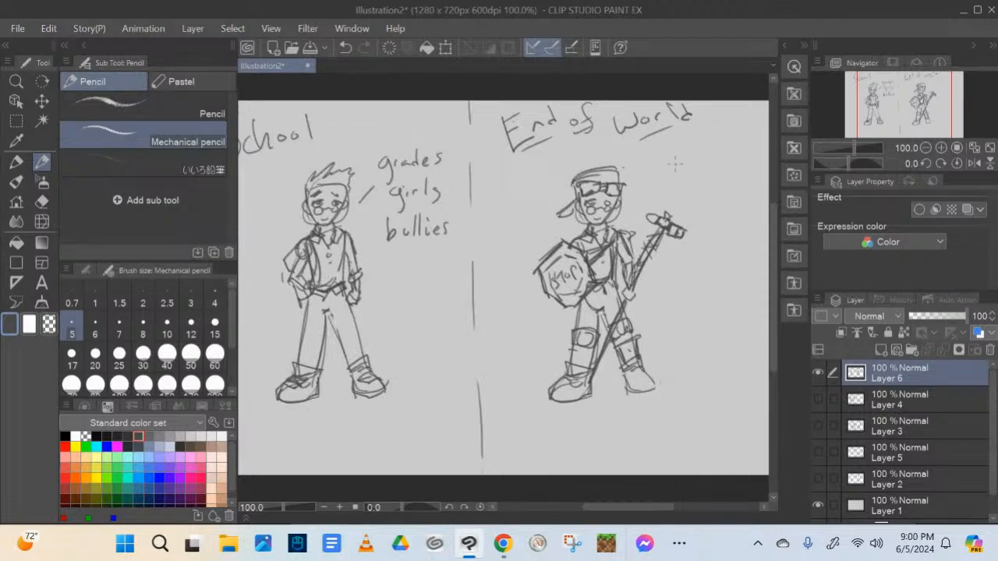
Write the note "Zombie Eating girls" beside the right figure, with curved linking strokes around the words
{"action": "mouse_move", "coordinate": [667, 154]}
{"action": "left_mouse_down"}
{"action": "mouse_move", "coordinate": [670, 178]}
{"action": "mouse_move", "coordinate": [743, 167]}
{"action": "left_mouse_up"}
{"action": "mouse_move", "coordinate": [683, 188]}
{"action": "left_mouse_down"}
{"action": "mouse_move", "coordinate": [697, 204]}
{"action": "mouse_move", "coordinate": [694, 195]}
{"action": "mouse_move", "coordinate": [739, 201]}
{"action": "mouse_move", "coordinate": [734, 223]}
{"action": "left_mouse_up"}
{"action": "left_click_drag", "start_coordinate": [664, 161], "coordinate": [673, 195]}
{"action": "left_click_drag", "start_coordinate": [751, 191], "coordinate": [756, 212]}
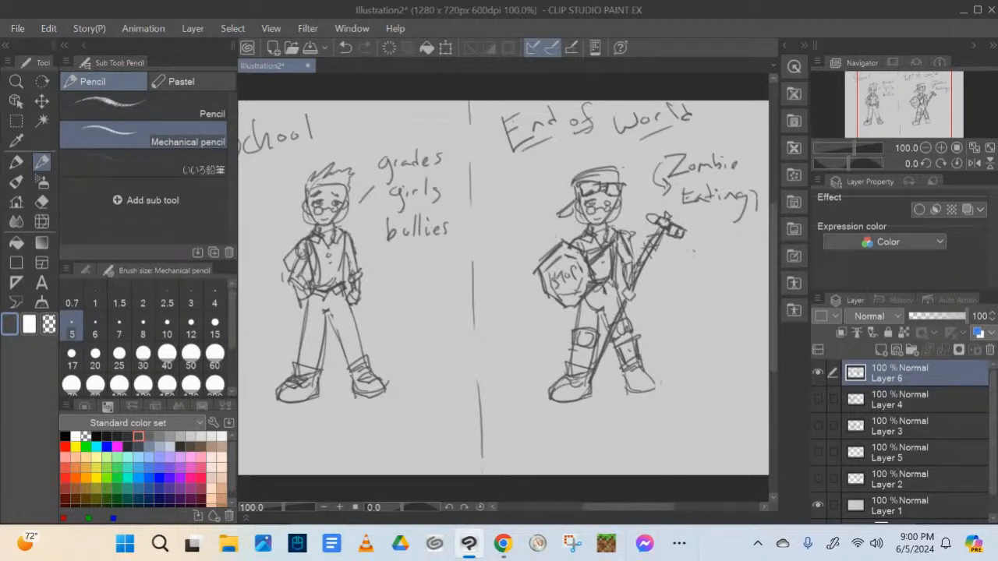
{"action": "mouse_move", "coordinate": [701, 227]}
{"action": "left_mouse_down"}
{"action": "mouse_move", "coordinate": [689, 237]}
{"action": "mouse_move", "coordinate": [699, 256]}
{"action": "mouse_move", "coordinate": [725, 243]}
{"action": "left_mouse_up"}
{"action": "left_click_drag", "start_coordinate": [737, 230], "coordinate": [731, 241]}
Draw a wide double-headed arrow across the divider between the School notes and the End of World figure
{"action": "left_click_drag", "start_coordinate": [436, 216], "coordinate": [537, 205]}
{"action": "left_click_drag", "start_coordinate": [454, 239], "coordinate": [519, 233]}
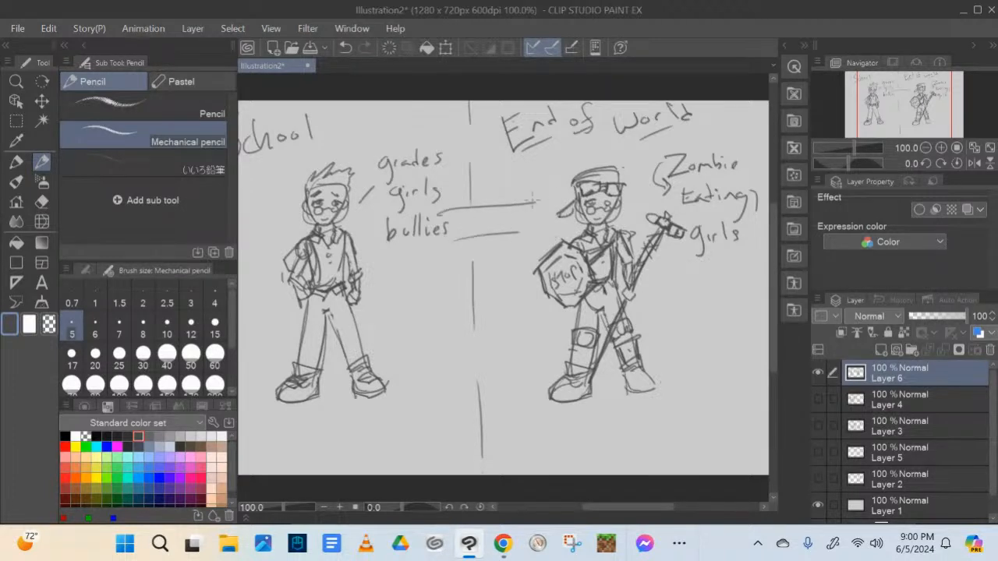
{"action": "mouse_move", "coordinate": [510, 188]}
{"action": "left_mouse_down"}
{"action": "mouse_move", "coordinate": [538, 208]}
{"action": "mouse_move", "coordinate": [499, 250]}
{"action": "left_mouse_up"}
{"action": "mouse_move", "coordinate": [470, 189]}
{"action": "left_mouse_down"}
{"action": "mouse_move", "coordinate": [445, 214]}
{"action": "mouse_move", "coordinate": [473, 265]}
{"action": "left_mouse_up"}
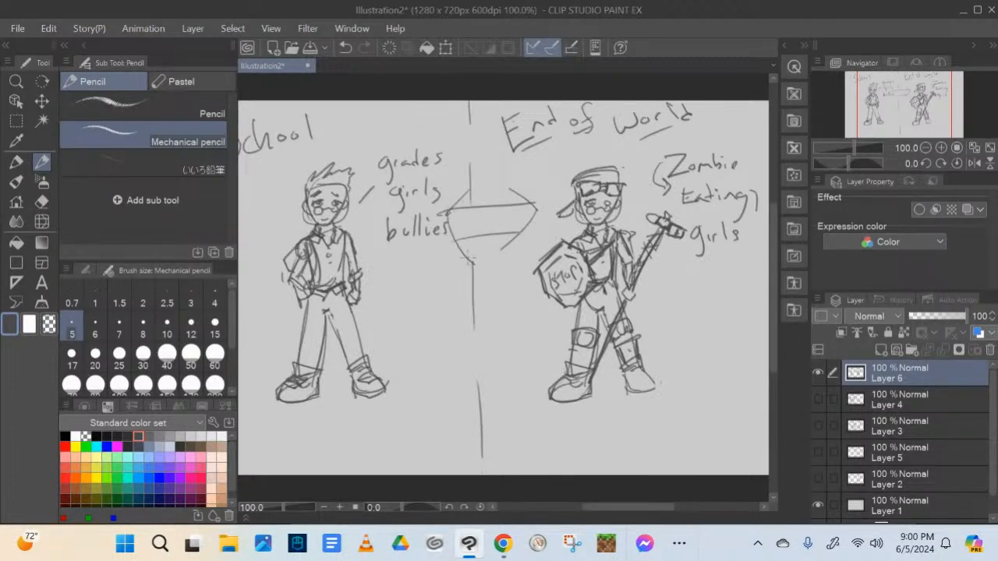
{"action": "left_click_drag", "start_coordinate": [465, 193], "coordinate": [466, 273]}
{"action": "left_click_drag", "start_coordinate": [512, 191], "coordinate": [515, 254]}
Collapse the brush and colour settings and draw a curved arrow from the left figure's feet toward the right figure
{"action": "left_click", "coordinate": [84, 45]}
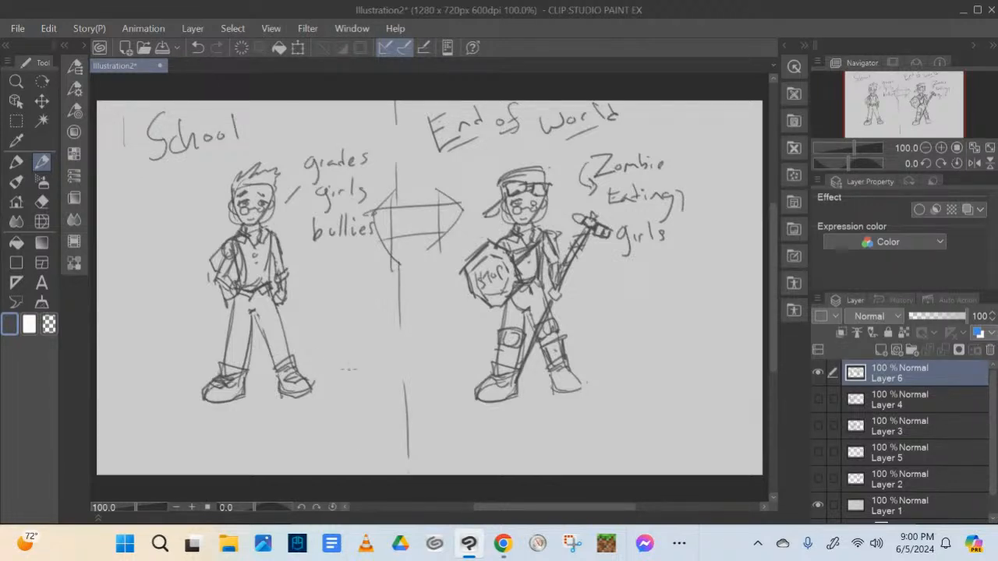
{"action": "mouse_move", "coordinate": [330, 373]}
{"action": "left_mouse_down"}
{"action": "mouse_move", "coordinate": [436, 333]}
{"action": "mouse_move", "coordinate": [437, 347]}
{"action": "mouse_move", "coordinate": [416, 359]}
{"action": "left_mouse_up"}
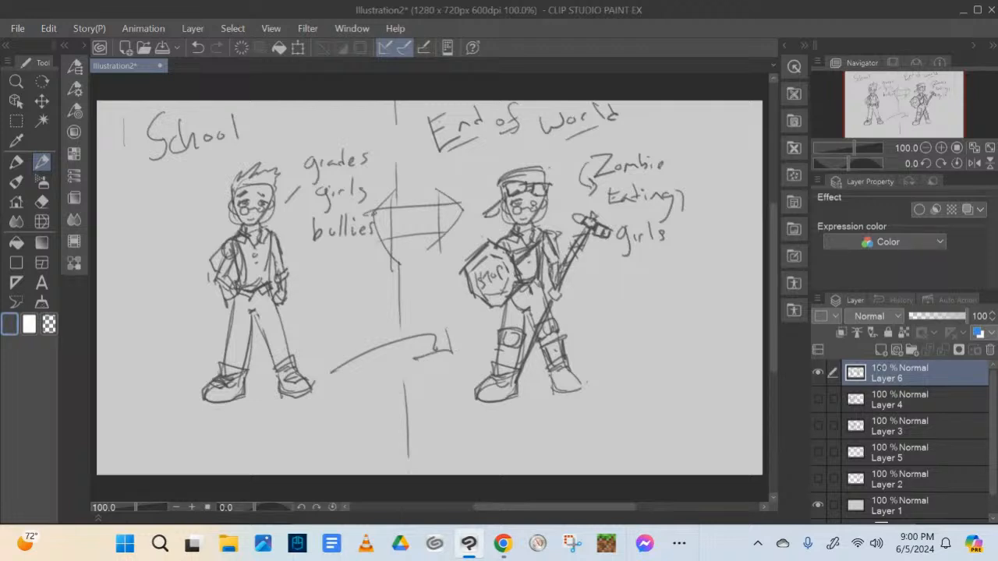
Add a new layer with Layer 6 hidden, and write "Drawing" in the upper-left corner of the blank page
{"action": "left_click", "coordinate": [881, 350]}
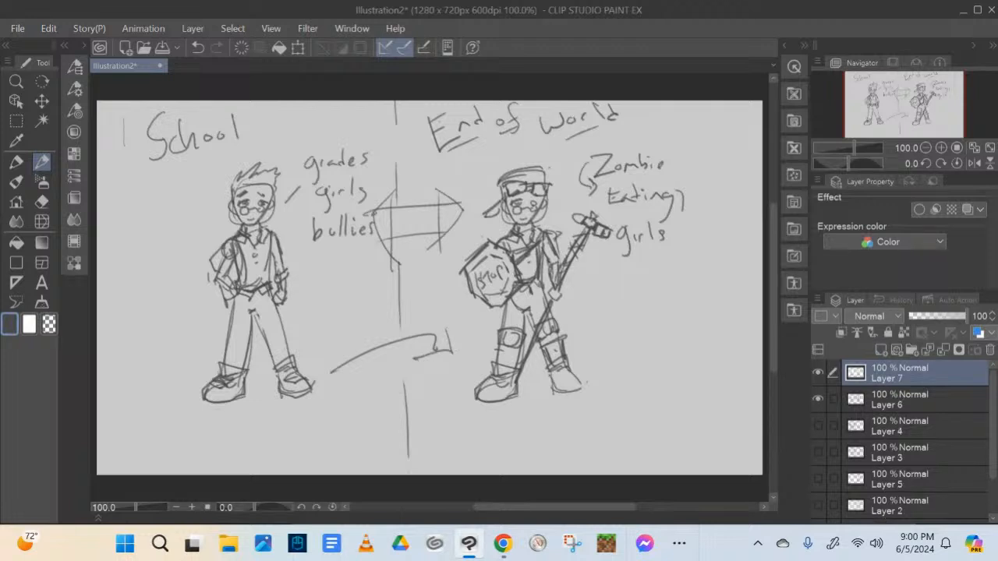
{"action": "left_click", "coordinate": [817, 399]}
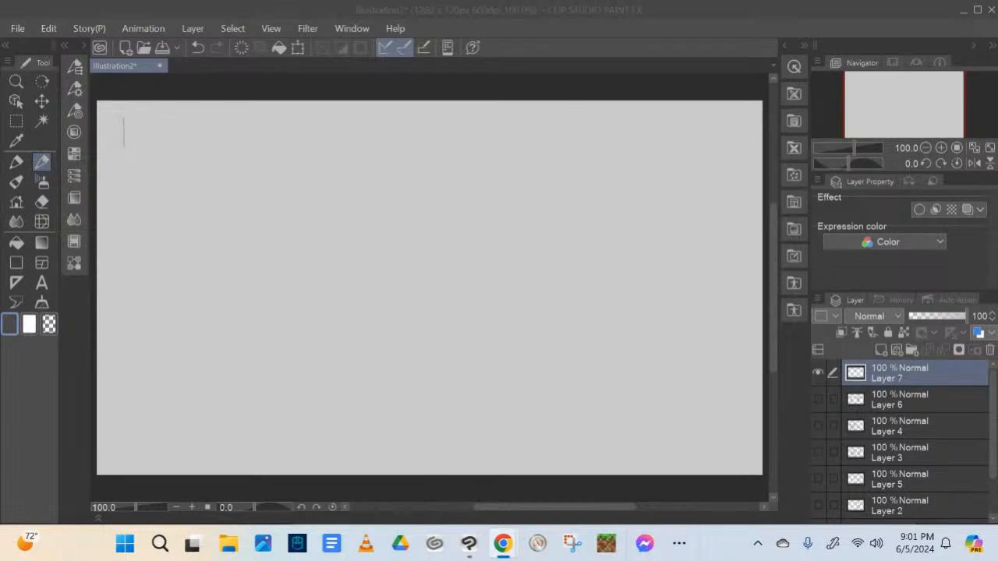
{"action": "mouse_move", "coordinate": [129, 128]}
{"action": "left_mouse_down"}
{"action": "mouse_move", "coordinate": [121, 117]}
{"action": "mouse_move", "coordinate": [131, 122]}
{"action": "mouse_move", "coordinate": [118, 143]}
{"action": "mouse_move", "coordinate": [145, 123]}
{"action": "mouse_move", "coordinate": [162, 137]}
{"action": "mouse_move", "coordinate": [178, 123]}
{"action": "mouse_move", "coordinate": [204, 133]}
{"action": "mouse_move", "coordinate": [203, 158]}
{"action": "left_mouse_up"}
{"action": "left_click", "coordinate": [180, 111]}
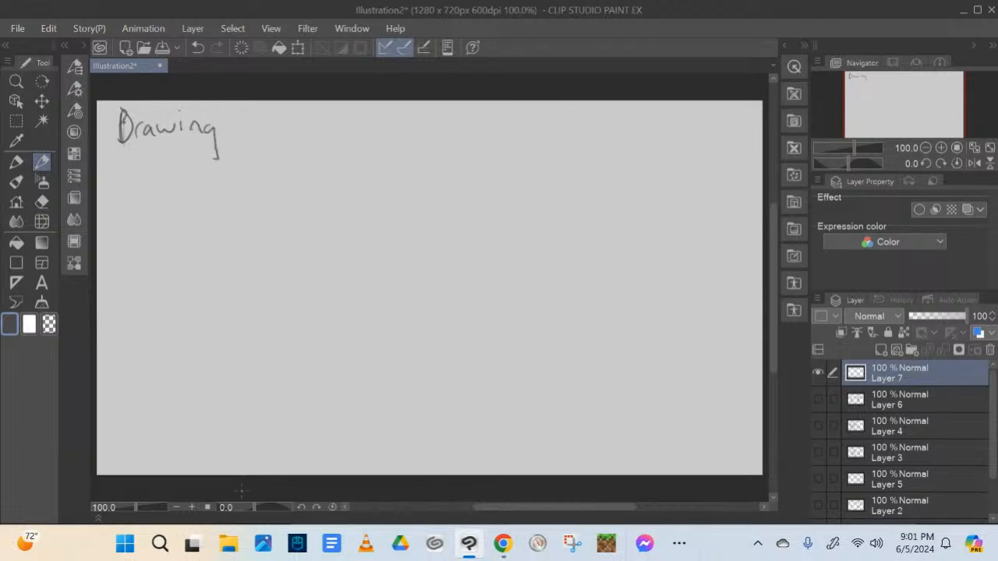
Extend the page heading by writing "- Swordfighter" after "Drawing"
{"action": "mouse_move", "coordinate": [228, 129]}
{"action": "left_mouse_down"}
{"action": "mouse_move", "coordinate": [238, 129]}
{"action": "mouse_move", "coordinate": [244, 147]}
{"action": "mouse_move", "coordinate": [280, 136]}
{"action": "mouse_move", "coordinate": [289, 121]}
{"action": "left_mouse_up"}
{"action": "mouse_move", "coordinate": [301, 125]}
{"action": "left_mouse_down"}
{"action": "mouse_move", "coordinate": [293, 132]}
{"action": "mouse_move", "coordinate": [303, 124]}
{"action": "left_mouse_up"}
{"action": "mouse_move", "coordinate": [307, 129]}
{"action": "left_mouse_down"}
{"action": "mouse_move", "coordinate": [316, 119]}
{"action": "mouse_move", "coordinate": [343, 152]}
{"action": "mouse_move", "coordinate": [350, 126]}
{"action": "left_mouse_up"}
{"action": "left_click_drag", "start_coordinate": [355, 122], "coordinate": [367, 150]}
{"action": "mouse_move", "coordinate": [381, 110]}
{"action": "left_mouse_down"}
{"action": "mouse_move", "coordinate": [373, 137]}
{"action": "mouse_move", "coordinate": [388, 134]}
{"action": "left_mouse_up"}
{"action": "mouse_move", "coordinate": [396, 109]}
{"action": "left_mouse_down"}
{"action": "mouse_move", "coordinate": [393, 131]}
{"action": "mouse_move", "coordinate": [409, 130]}
{"action": "left_mouse_up"}
{"action": "left_click_drag", "start_coordinate": [414, 131], "coordinate": [421, 122]}
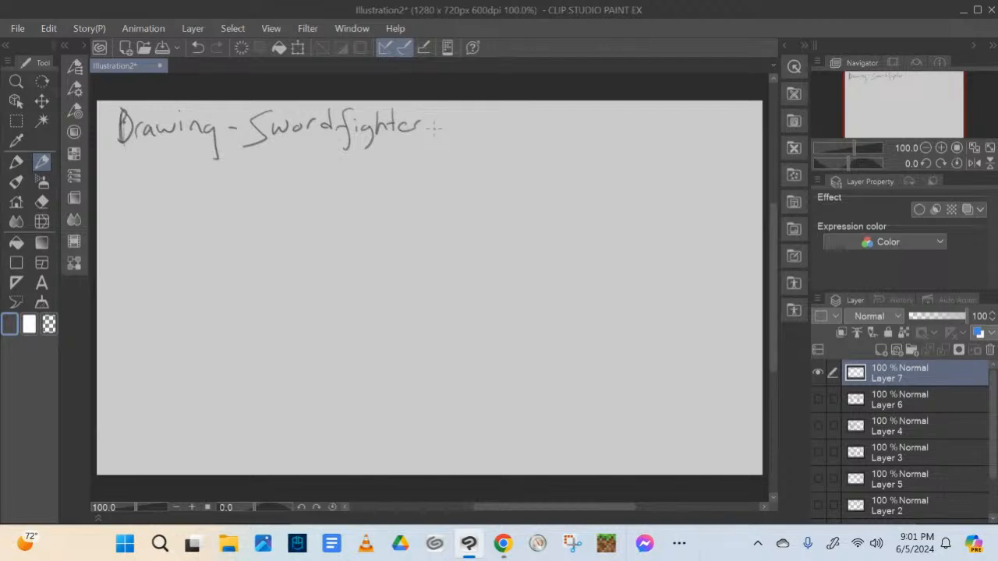
Erase "Swordfighter" from the heading and write "Swords" in its place
{"action": "key", "text": "e"}
{"action": "mouse_move", "coordinate": [391, 145]}
{"action": "left_mouse_down"}
{"action": "mouse_move", "coordinate": [353, 139]}
{"action": "mouse_move", "coordinate": [412, 115]}
{"action": "mouse_move", "coordinate": [368, 103]}
{"action": "mouse_move", "coordinate": [280, 133]}
{"action": "mouse_move", "coordinate": [282, 99]}
{"action": "mouse_move", "coordinate": [247, 140]}
{"action": "left_mouse_up"}
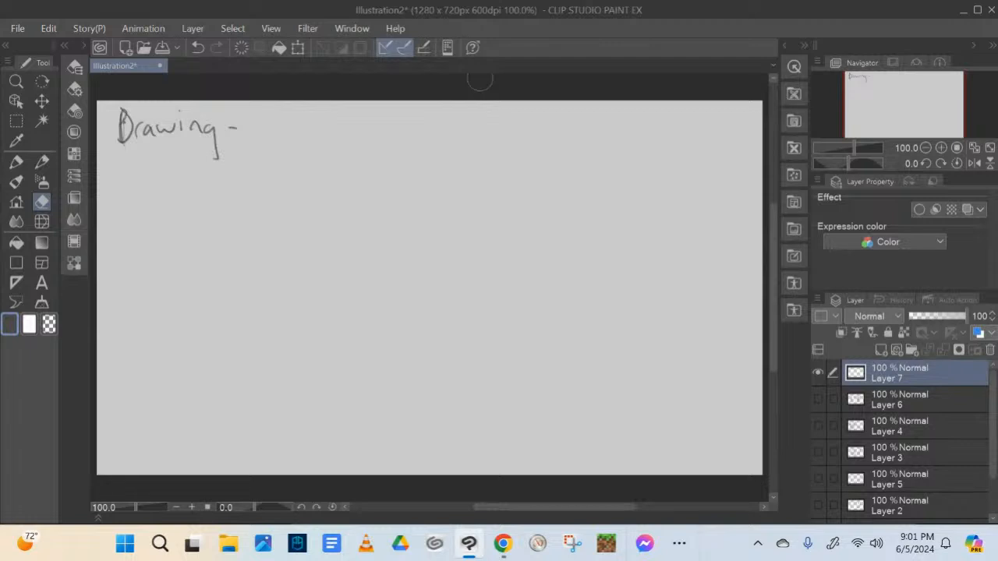
{"action": "left_click", "coordinate": [42, 161]}
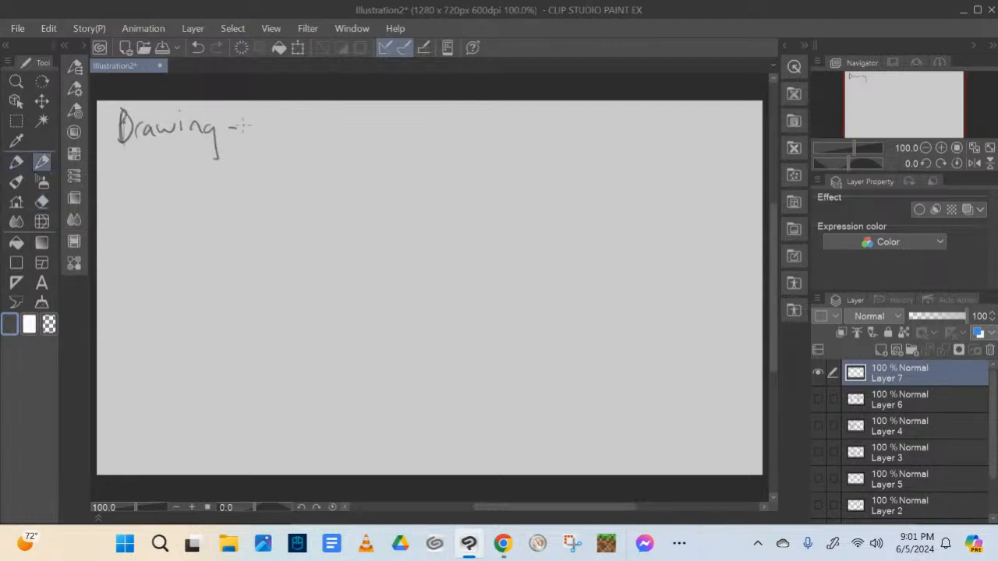
{"action": "mouse_move", "coordinate": [271, 113]}
{"action": "left_mouse_down"}
{"action": "mouse_move", "coordinate": [247, 138]}
{"action": "mouse_move", "coordinate": [324, 123]}
{"action": "mouse_move", "coordinate": [341, 136]}
{"action": "left_mouse_up"}
{"action": "left_click_drag", "start_coordinate": [340, 125], "coordinate": [351, 136]}
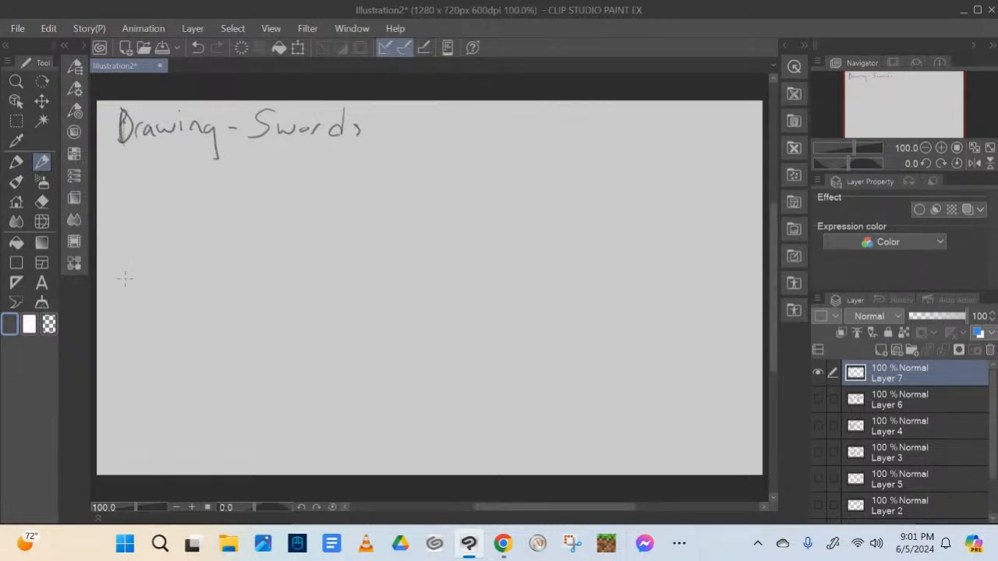
Sketch a simple diagonal rapier symbol labelled "Rapier" under the heading, with a vertical divider line beside it
{"action": "mouse_move", "coordinate": [128, 297]}
{"action": "left_mouse_down"}
{"action": "mouse_move", "coordinate": [218, 184]}
{"action": "mouse_move", "coordinate": [129, 296]}
{"action": "mouse_move", "coordinate": [157, 295]}
{"action": "mouse_move", "coordinate": [140, 273]}
{"action": "mouse_move", "coordinate": [150, 267]}
{"action": "mouse_move", "coordinate": [155, 293]}
{"action": "mouse_move", "coordinate": [123, 269]}
{"action": "mouse_move", "coordinate": [165, 297]}
{"action": "left_mouse_up"}
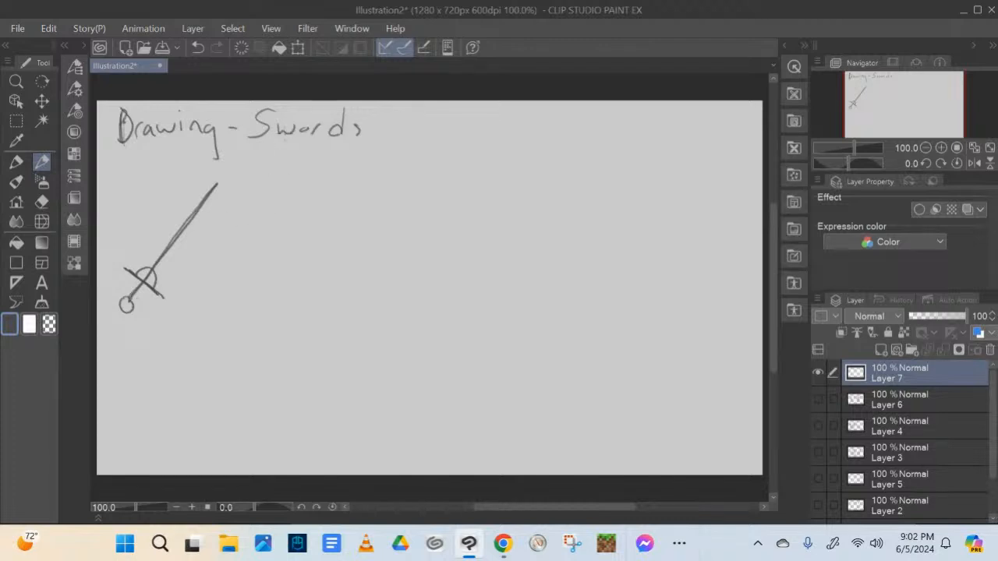
{"action": "mouse_move", "coordinate": [122, 171]}
{"action": "left_mouse_down"}
{"action": "mouse_move", "coordinate": [122, 191]}
{"action": "mouse_move", "coordinate": [140, 194]}
{"action": "mouse_move", "coordinate": [144, 220]}
{"action": "mouse_move", "coordinate": [148, 193]}
{"action": "left_mouse_up"}
{"action": "mouse_move", "coordinate": [153, 185]}
{"action": "left_mouse_down"}
{"action": "mouse_move", "coordinate": [154, 195]}
{"action": "mouse_move", "coordinate": [177, 182]}
{"action": "left_mouse_up"}
{"action": "left_click", "coordinate": [153, 179]}
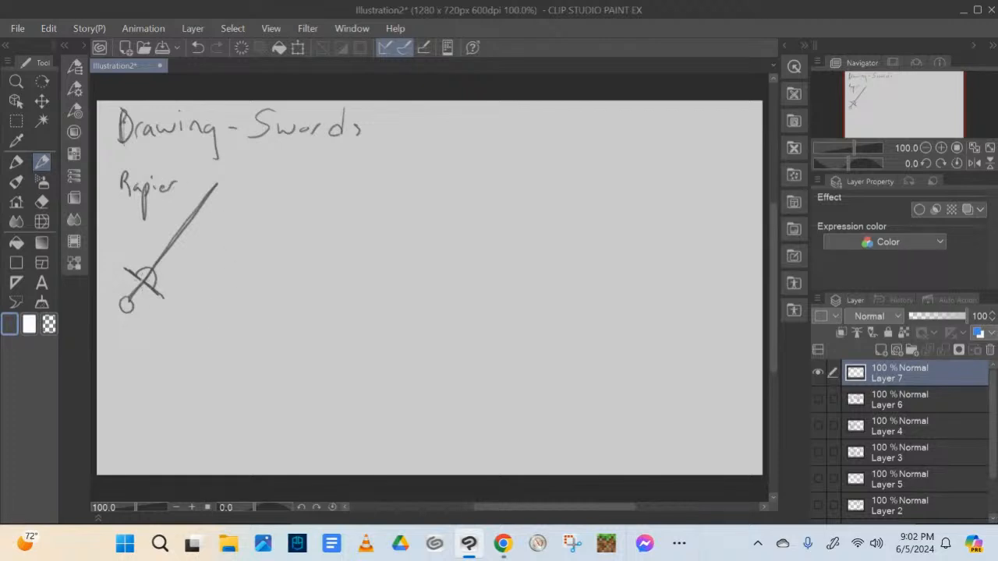
{"action": "left_click_drag", "start_coordinate": [128, 301], "coordinate": [153, 284]}
{"action": "left_click_drag", "start_coordinate": [243, 168], "coordinate": [241, 324]}
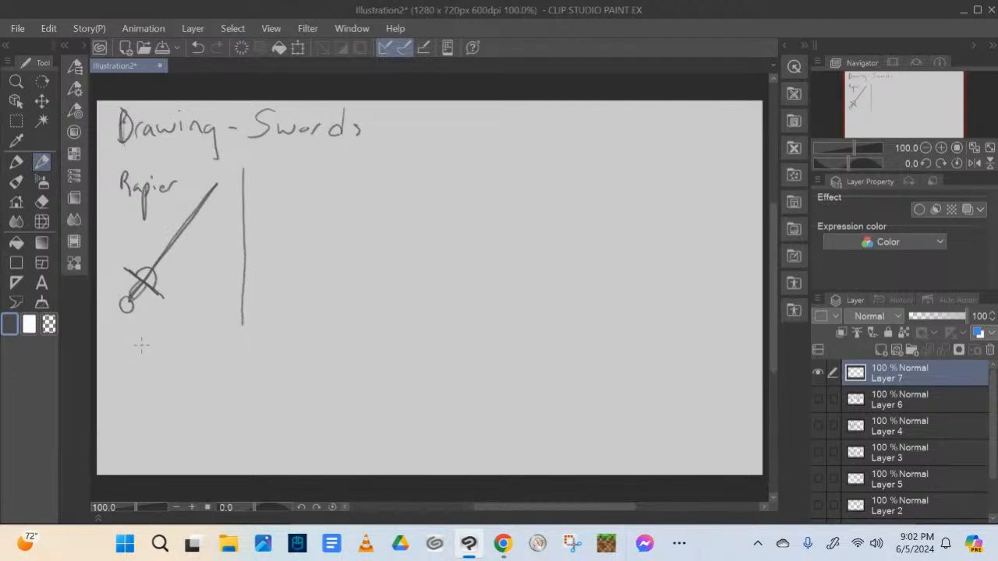
Write "IDEA Symbol" beneath the simple rapier, with a small shaded check-like mark under the words
{"action": "mouse_move", "coordinate": [141, 344]}
{"action": "left_mouse_down"}
{"action": "mouse_move", "coordinate": [141, 365]}
{"action": "mouse_move", "coordinate": [150, 365]}
{"action": "mouse_move", "coordinate": [175, 365]}
{"action": "mouse_move", "coordinate": [176, 343]}
{"action": "left_mouse_up"}
{"action": "left_click_drag", "start_coordinate": [165, 355], "coordinate": [176, 364]}
{"action": "mouse_move", "coordinate": [182, 344]}
{"action": "left_mouse_down"}
{"action": "mouse_move", "coordinate": [142, 375]}
{"action": "mouse_move", "coordinate": [127, 402]}
{"action": "left_mouse_up"}
{"action": "mouse_move", "coordinate": [150, 380]}
{"action": "left_mouse_down"}
{"action": "mouse_move", "coordinate": [152, 416]}
{"action": "mouse_move", "coordinate": [169, 397]}
{"action": "left_mouse_up"}
{"action": "mouse_move", "coordinate": [178, 387]}
{"action": "left_mouse_down"}
{"action": "mouse_move", "coordinate": [184, 393]}
{"action": "mouse_move", "coordinate": [170, 398]}
{"action": "mouse_move", "coordinate": [177, 393]}
{"action": "left_mouse_up"}
{"action": "mouse_move", "coordinate": [177, 385]}
{"action": "left_mouse_down"}
{"action": "mouse_move", "coordinate": [207, 390]}
{"action": "mouse_move", "coordinate": [159, 416]}
{"action": "mouse_move", "coordinate": [166, 442]}
{"action": "mouse_move", "coordinate": [188, 406]}
{"action": "mouse_move", "coordinate": [168, 428]}
{"action": "left_mouse_up"}
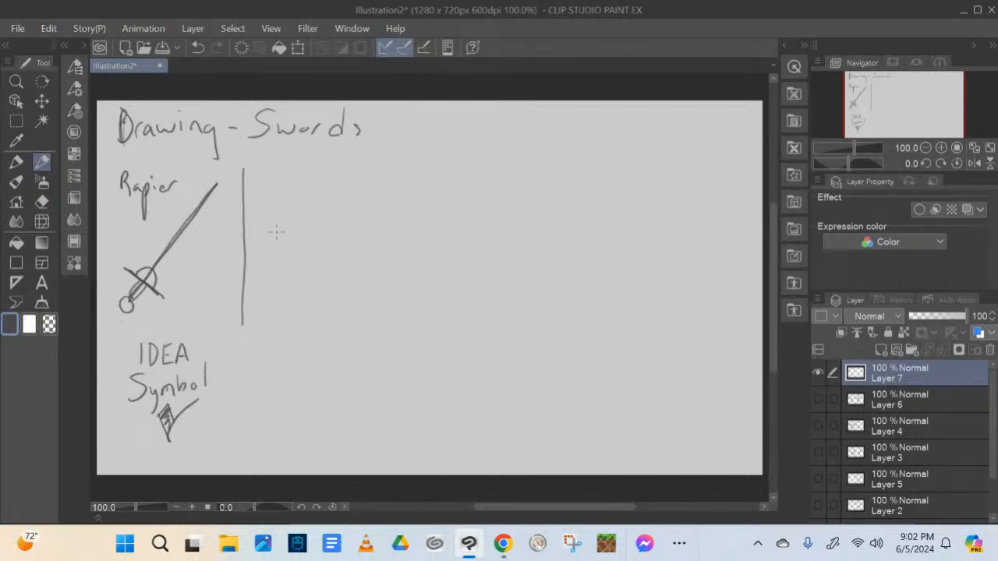
Write "Rapier" atop the second column and draw a side-view hilt with round pommel, rectangular grip, crossguard and knuckle guard
{"action": "mouse_move", "coordinate": [263, 162]}
{"action": "left_mouse_down"}
{"action": "mouse_move", "coordinate": [265, 182]}
{"action": "mouse_move", "coordinate": [266, 173]}
{"action": "mouse_move", "coordinate": [293, 182]}
{"action": "mouse_move", "coordinate": [289, 199]}
{"action": "left_mouse_up"}
{"action": "mouse_move", "coordinate": [289, 173]}
{"action": "left_mouse_down"}
{"action": "mouse_move", "coordinate": [289, 196]}
{"action": "mouse_move", "coordinate": [321, 175]}
{"action": "left_mouse_up"}
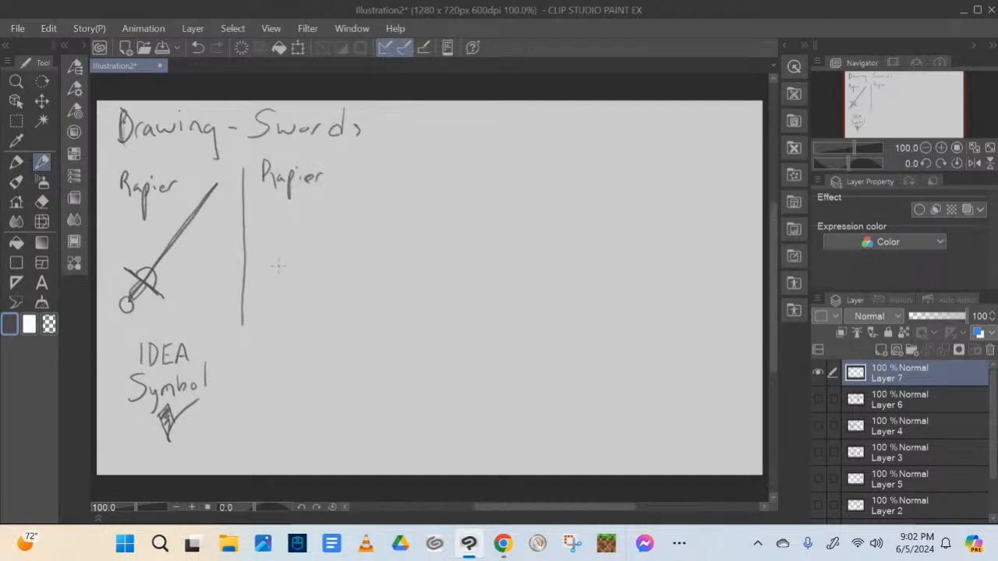
{"action": "mouse_move", "coordinate": [271, 240]}
{"action": "left_mouse_down"}
{"action": "mouse_move", "coordinate": [280, 252]}
{"action": "mouse_move", "coordinate": [291, 240]}
{"action": "mouse_move", "coordinate": [317, 242]}
{"action": "mouse_move", "coordinate": [307, 254]}
{"action": "mouse_move", "coordinate": [318, 254]}
{"action": "left_mouse_up"}
{"action": "left_click_drag", "start_coordinate": [318, 209], "coordinate": [321, 282]}
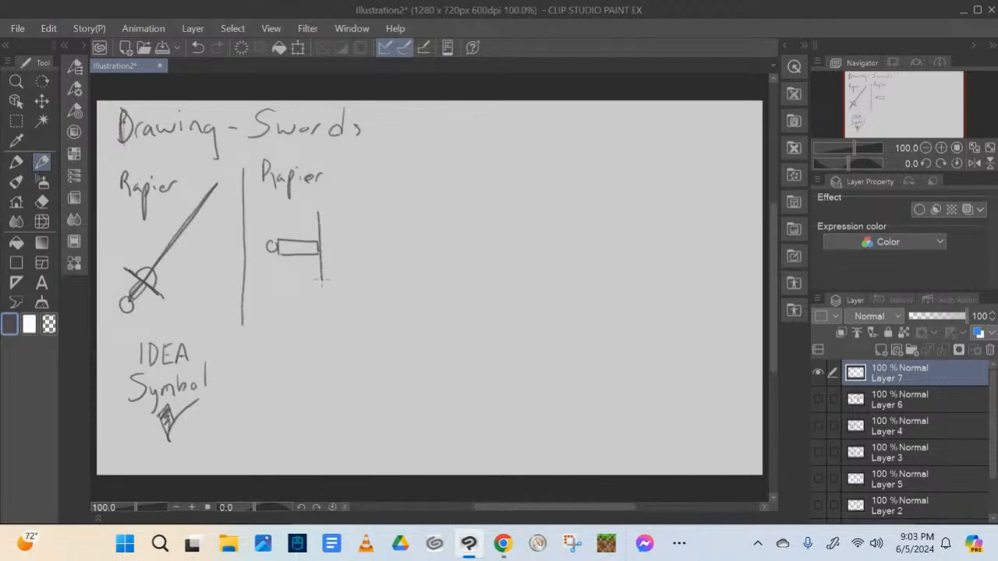
{"action": "left_click_drag", "start_coordinate": [318, 212], "coordinate": [325, 285]}
{"action": "mouse_move", "coordinate": [280, 237]}
{"action": "left_mouse_down"}
{"action": "mouse_move", "coordinate": [290, 279]}
{"action": "mouse_move", "coordinate": [318, 270]}
{"action": "mouse_move", "coordinate": [323, 248]}
{"action": "mouse_move", "coordinate": [285, 265]}
{"action": "mouse_move", "coordinate": [304, 273]}
{"action": "mouse_move", "coordinate": [322, 263]}
{"action": "mouse_move", "coordinate": [320, 250]}
{"action": "left_mouse_up"}
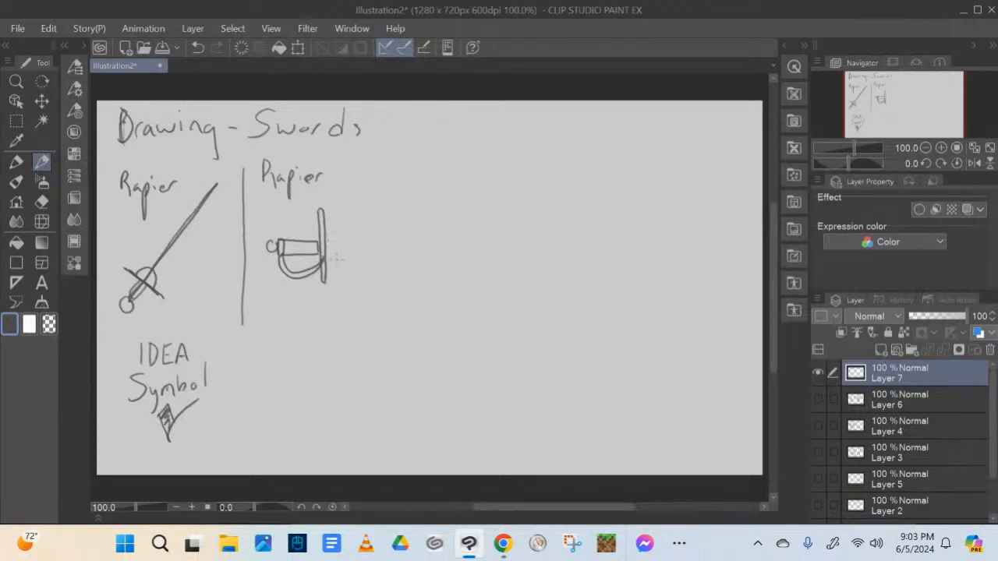
Draw a long horizontal blade with a pointed tip from the crossguard, and erase the stray lines at the tip
{"action": "left_click_drag", "start_coordinate": [327, 257], "coordinate": [444, 258]}
{"action": "mouse_move", "coordinate": [325, 242]}
{"action": "left_mouse_down"}
{"action": "mouse_move", "coordinate": [468, 244]}
{"action": "mouse_move", "coordinate": [442, 260]}
{"action": "mouse_move", "coordinate": [472, 243]}
{"action": "left_mouse_up"}
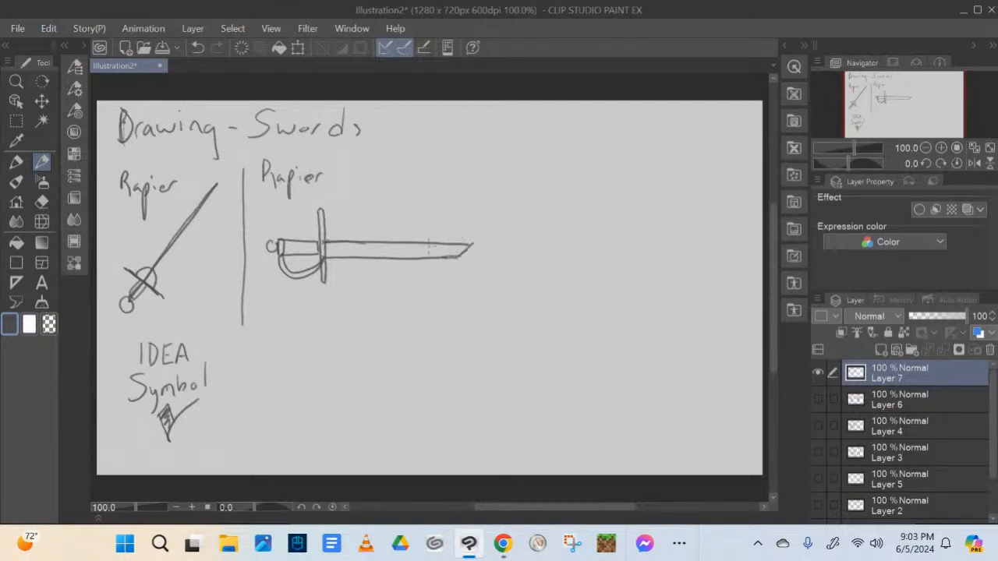
{"action": "left_click_drag", "start_coordinate": [321, 240], "coordinate": [472, 244]}
{"action": "left_click_drag", "start_coordinate": [453, 242], "coordinate": [469, 250]}
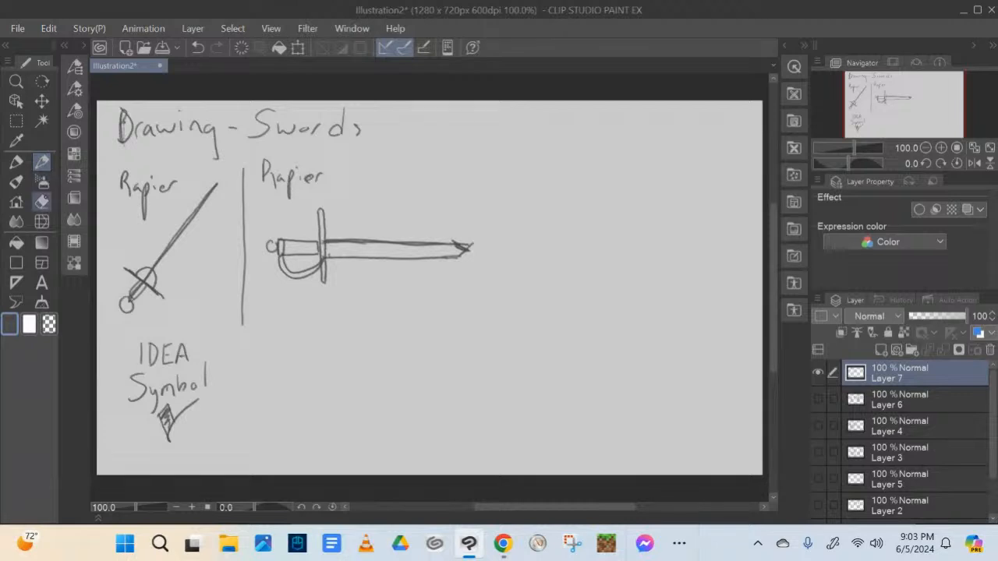
{"action": "key", "text": "e"}
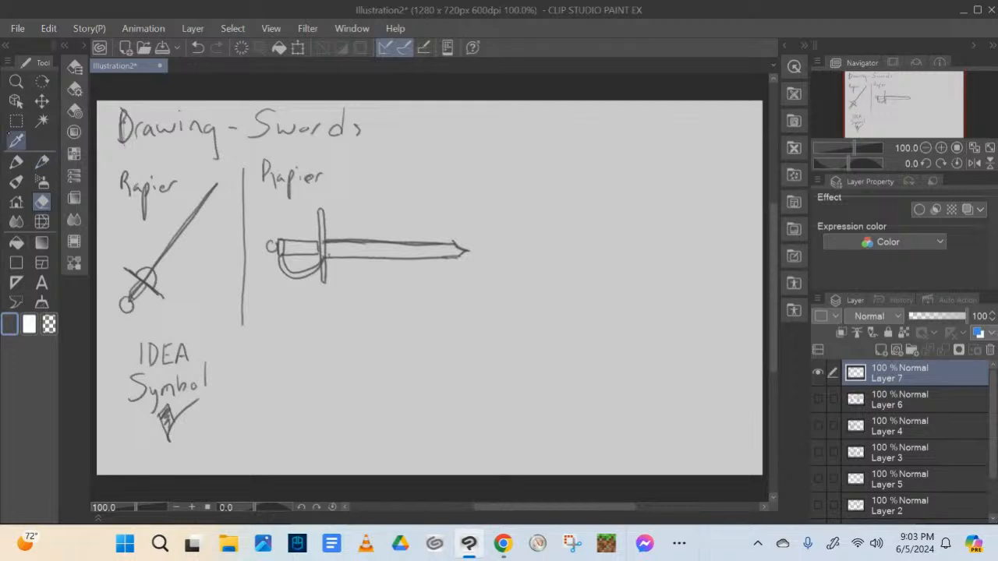
Add a 36" length dimension above the blade with a "(NTS)" note, and draw the curved hand guard at the crossguard
{"action": "left_click", "coordinate": [41, 161]}
{"action": "left_click_drag", "start_coordinate": [327, 196], "coordinate": [337, 194]}
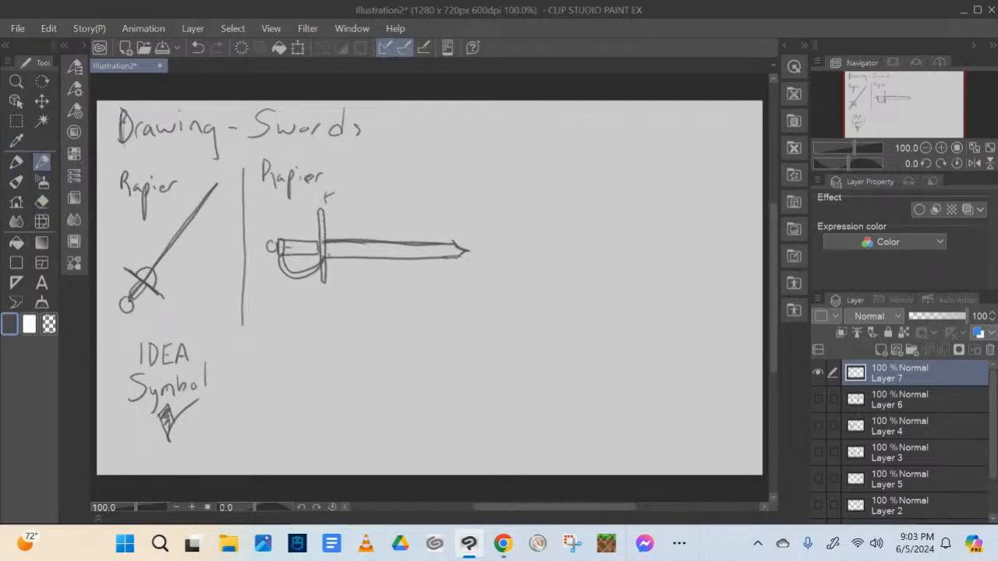
{"action": "left_click_drag", "start_coordinate": [288, 247], "coordinate": [310, 247]}
{"action": "mouse_move", "coordinate": [329, 196]}
{"action": "left_mouse_down"}
{"action": "mouse_move", "coordinate": [452, 196]}
{"action": "mouse_move", "coordinate": [453, 215]}
{"action": "left_mouse_up"}
{"action": "mouse_move", "coordinate": [327, 227]}
{"action": "left_mouse_down"}
{"action": "mouse_move", "coordinate": [339, 240]}
{"action": "mouse_move", "coordinate": [322, 272]}
{"action": "left_mouse_up"}
{"action": "mouse_move", "coordinate": [366, 189]}
{"action": "left_mouse_down"}
{"action": "mouse_move", "coordinate": [375, 194]}
{"action": "mouse_move", "coordinate": [367, 200]}
{"action": "mouse_move", "coordinate": [394, 189]}
{"action": "left_mouse_up"}
{"action": "left_click_drag", "start_coordinate": [338, 148], "coordinate": [341, 172]}
{"action": "mouse_move", "coordinate": [344, 159]}
{"action": "left_mouse_down"}
{"action": "mouse_move", "coordinate": [353, 151]}
{"action": "mouse_move", "coordinate": [357, 165]}
{"action": "left_mouse_up"}
{"action": "mouse_move", "coordinate": [351, 154]}
{"action": "left_mouse_down"}
{"action": "mouse_move", "coordinate": [362, 152]}
{"action": "mouse_move", "coordinate": [374, 171]}
{"action": "left_mouse_up"}
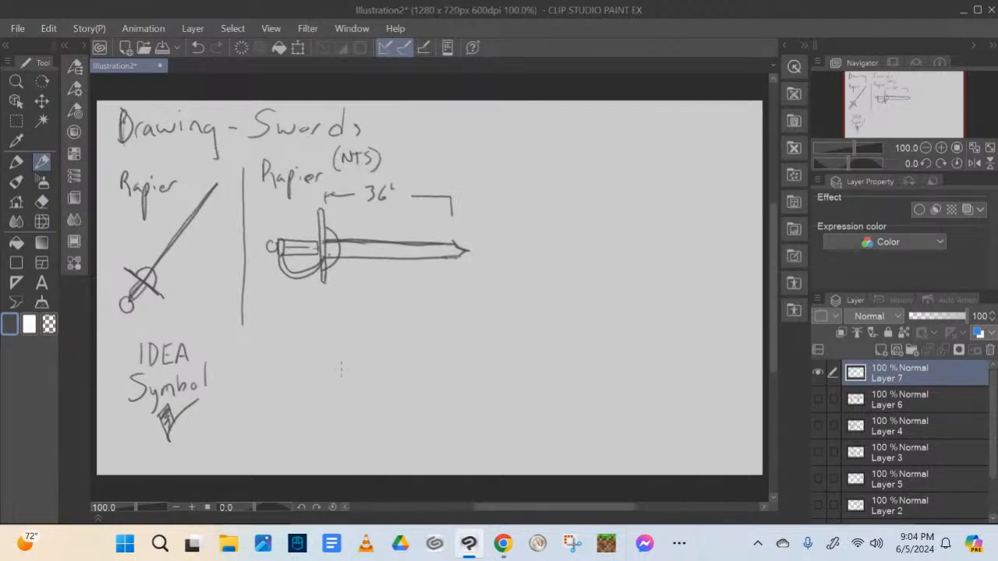
Add a 6" dimension above the grip, reselecting the dark grey drawing colour
{"action": "mouse_move", "coordinate": [278, 228]}
{"action": "left_mouse_down"}
{"action": "mouse_move", "coordinate": [284, 216]}
{"action": "mouse_move", "coordinate": [314, 227]}
{"action": "left_mouse_up"}
{"action": "right_click", "coordinate": [318, 227]}
{"action": "left_click", "coordinate": [83, 45]}
{"action": "left_click", "coordinate": [138, 436]}
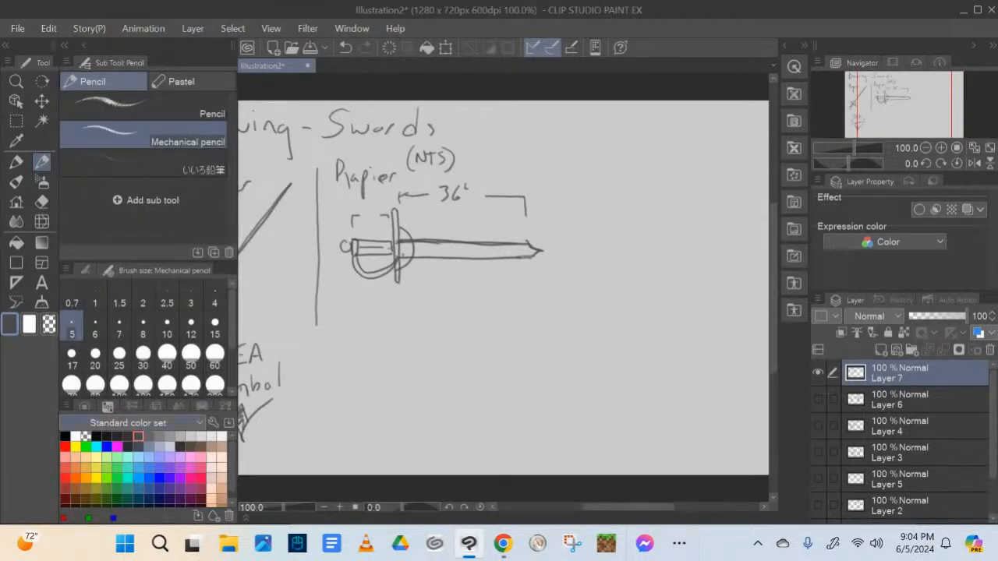
{"action": "left_click", "coordinate": [84, 46]}
{"action": "mouse_move", "coordinate": [294, 210]}
{"action": "left_mouse_down"}
{"action": "mouse_move", "coordinate": [295, 220]}
{"action": "mouse_move", "coordinate": [300, 214]}
{"action": "left_mouse_up"}
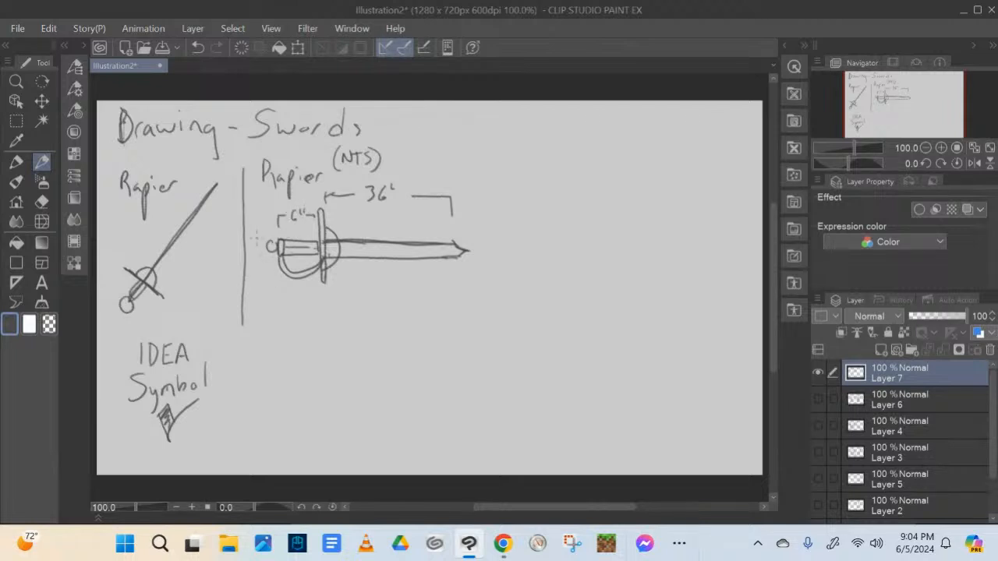
Mark the pommel as 1" Dia with an arrow, and write "Design" beneath the side-view rapier
{"action": "mouse_move", "coordinate": [255, 277]}
{"action": "left_mouse_down"}
{"action": "mouse_move", "coordinate": [254, 290]}
{"action": "mouse_move", "coordinate": [260, 278]}
{"action": "left_mouse_up"}
{"action": "mouse_move", "coordinate": [262, 271]}
{"action": "left_mouse_down"}
{"action": "mouse_move", "coordinate": [247, 311]}
{"action": "mouse_move", "coordinate": [250, 300]}
{"action": "mouse_move", "coordinate": [272, 307]}
{"action": "mouse_move", "coordinate": [276, 268]}
{"action": "left_mouse_up"}
{"action": "left_click_drag", "start_coordinate": [283, 318], "coordinate": [283, 336]}
{"action": "mouse_move", "coordinate": [282, 318]}
{"action": "left_mouse_down"}
{"action": "mouse_move", "coordinate": [285, 336]}
{"action": "mouse_move", "coordinate": [311, 335]}
{"action": "left_mouse_up"}
{"action": "mouse_move", "coordinate": [305, 324]}
{"action": "left_mouse_down"}
{"action": "mouse_move", "coordinate": [316, 324]}
{"action": "mouse_move", "coordinate": [307, 337]}
{"action": "mouse_move", "coordinate": [329, 338]}
{"action": "mouse_move", "coordinate": [314, 358]}
{"action": "mouse_move", "coordinate": [355, 340]}
{"action": "left_mouse_up"}
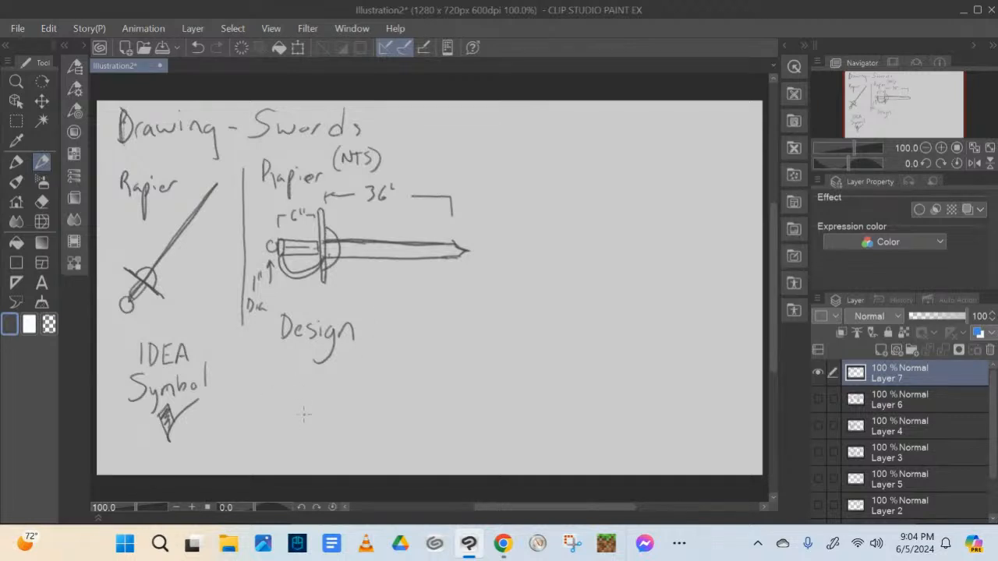
Draw a second vertical divider past the blade tip and write "Rapier" at the top of the third column
{"action": "left_click_drag", "start_coordinate": [490, 155], "coordinate": [495, 355]}
{"action": "left_click_drag", "start_coordinate": [484, 202], "coordinate": [492, 355]}
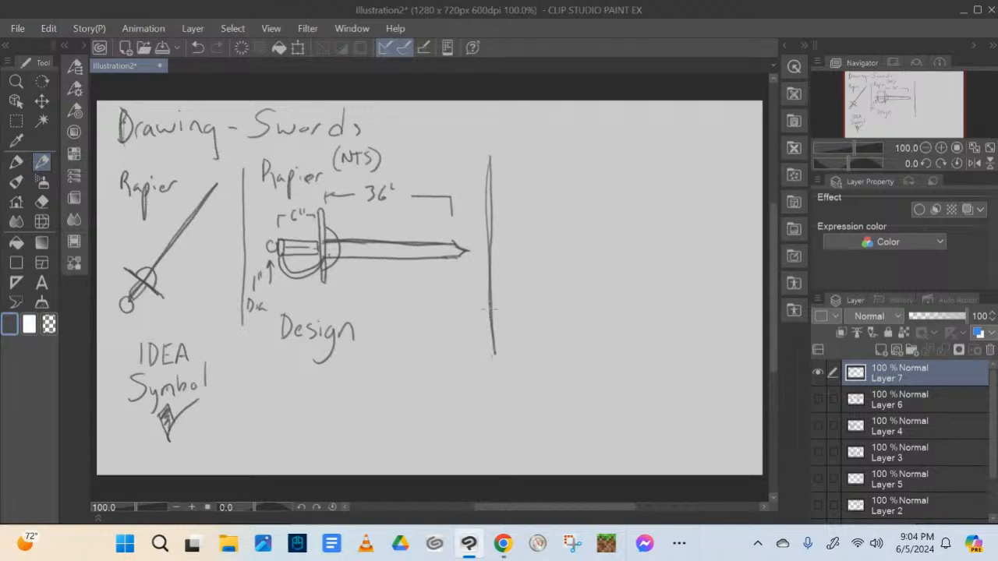
{"action": "mouse_move", "coordinate": [506, 153]}
{"action": "left_mouse_down"}
{"action": "mouse_move", "coordinate": [506, 179]}
{"action": "mouse_move", "coordinate": [535, 180]}
{"action": "mouse_move", "coordinate": [540, 197]}
{"action": "left_mouse_up"}
{"action": "left_click_drag", "start_coordinate": [539, 175], "coordinate": [579, 180]}
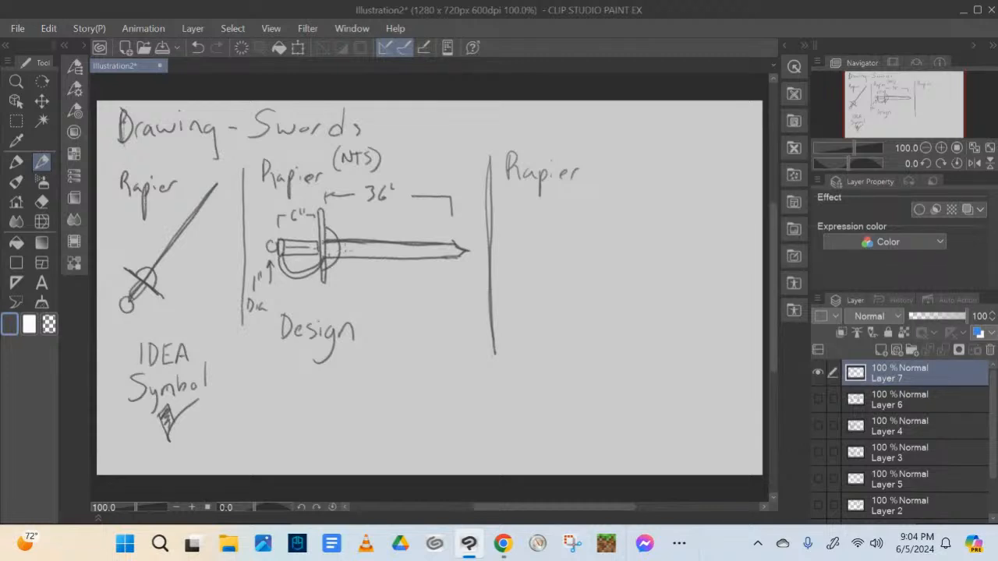
Mark the point of balance near the guard of the side-view blade with the note "P.O.B."
{"action": "mouse_move", "coordinate": [330, 251]}
{"action": "left_mouse_down"}
{"action": "mouse_move", "coordinate": [377, 247]}
{"action": "mouse_move", "coordinate": [340, 287]}
{"action": "mouse_move", "coordinate": [345, 278]}
{"action": "left_mouse_up"}
{"action": "left_click_drag", "start_coordinate": [347, 282], "coordinate": [363, 287]}
{"action": "left_click", "coordinate": [373, 284]}
Sketch a diagonal rapier in perspective in the third column, with pommel, wrapped grip, crossguard, curved guard and tapering blade
{"action": "mouse_move", "coordinate": [660, 235]}
{"action": "left_mouse_down"}
{"action": "mouse_move", "coordinate": [550, 328]}
{"action": "mouse_move", "coordinate": [679, 223]}
{"action": "left_mouse_up"}
{"action": "mouse_move", "coordinate": [554, 321]}
{"action": "left_mouse_down"}
{"action": "mouse_move", "coordinate": [671, 228]}
{"action": "mouse_move", "coordinate": [526, 346]}
{"action": "mouse_move", "coordinate": [548, 325]}
{"action": "mouse_move", "coordinate": [547, 337]}
{"action": "mouse_move", "coordinate": [533, 328]}
{"action": "mouse_move", "coordinate": [569, 338]}
{"action": "mouse_move", "coordinate": [548, 319]}
{"action": "mouse_move", "coordinate": [558, 327]}
{"action": "mouse_move", "coordinate": [555, 311]}
{"action": "mouse_move", "coordinate": [590, 286]}
{"action": "mouse_move", "coordinate": [554, 312]}
{"action": "mouse_move", "coordinate": [587, 288]}
{"action": "mouse_move", "coordinate": [582, 306]}
{"action": "mouse_move", "coordinate": [631, 308]}
{"action": "left_mouse_up"}
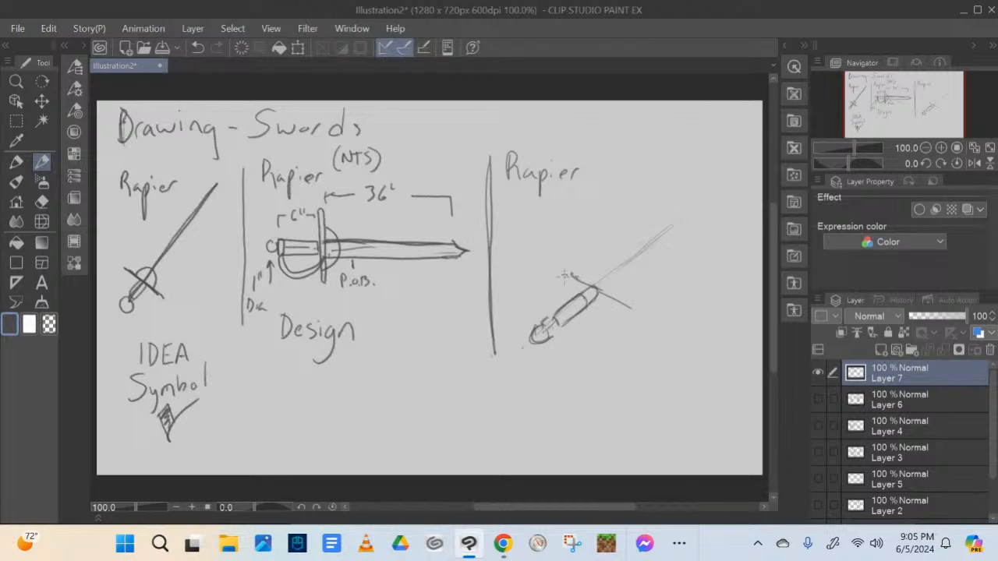
{"action": "mouse_move", "coordinate": [568, 274]}
{"action": "left_mouse_down"}
{"action": "mouse_move", "coordinate": [553, 272]}
{"action": "mouse_move", "coordinate": [573, 269]}
{"action": "mouse_move", "coordinate": [633, 316]}
{"action": "mouse_move", "coordinate": [638, 305]}
{"action": "left_mouse_up"}
{"action": "mouse_move", "coordinate": [558, 325]}
{"action": "left_mouse_down"}
{"action": "mouse_move", "coordinate": [560, 336]}
{"action": "mouse_move", "coordinate": [601, 309]}
{"action": "mouse_move", "coordinate": [597, 289]}
{"action": "mouse_move", "coordinate": [608, 316]}
{"action": "mouse_move", "coordinate": [586, 335]}
{"action": "mouse_move", "coordinate": [558, 334]}
{"action": "mouse_move", "coordinate": [564, 326]}
{"action": "left_mouse_up"}
{"action": "mouse_move", "coordinate": [550, 340]}
{"action": "left_mouse_down"}
{"action": "mouse_move", "coordinate": [592, 332]}
{"action": "mouse_move", "coordinate": [599, 324]}
{"action": "mouse_move", "coordinate": [565, 312]}
{"action": "mouse_move", "coordinate": [579, 312]}
{"action": "left_mouse_up"}
{"action": "left_click_drag", "start_coordinate": [565, 314], "coordinate": [587, 302]}
{"action": "mouse_move", "coordinate": [571, 310]}
{"action": "left_mouse_down"}
{"action": "mouse_move", "coordinate": [604, 288]}
{"action": "mouse_move", "coordinate": [600, 311]}
{"action": "mouse_move", "coordinate": [614, 301]}
{"action": "mouse_move", "coordinate": [580, 270]}
{"action": "mouse_move", "coordinate": [597, 266]}
{"action": "mouse_move", "coordinate": [614, 283]}
{"action": "mouse_move", "coordinate": [616, 301]}
{"action": "mouse_move", "coordinate": [600, 272]}
{"action": "mouse_move", "coordinate": [612, 300]}
{"action": "left_mouse_up"}
{"action": "mouse_move", "coordinate": [590, 297]}
{"action": "left_mouse_down"}
{"action": "mouse_move", "coordinate": [585, 309]}
{"action": "mouse_move", "coordinate": [597, 298]}
{"action": "mouse_move", "coordinate": [589, 291]}
{"action": "mouse_move", "coordinate": [602, 305]}
{"action": "mouse_move", "coordinate": [610, 295]}
{"action": "mouse_move", "coordinate": [589, 265]}
{"action": "mouse_move", "coordinate": [625, 263]}
{"action": "mouse_move", "coordinate": [605, 260]}
{"action": "mouse_move", "coordinate": [625, 282]}
{"action": "mouse_move", "coordinate": [616, 301]}
{"action": "mouse_move", "coordinate": [622, 262]}
{"action": "mouse_move", "coordinate": [709, 203]}
{"action": "left_mouse_up"}
{"action": "left_click_drag", "start_coordinate": [620, 282], "coordinate": [722, 190]}
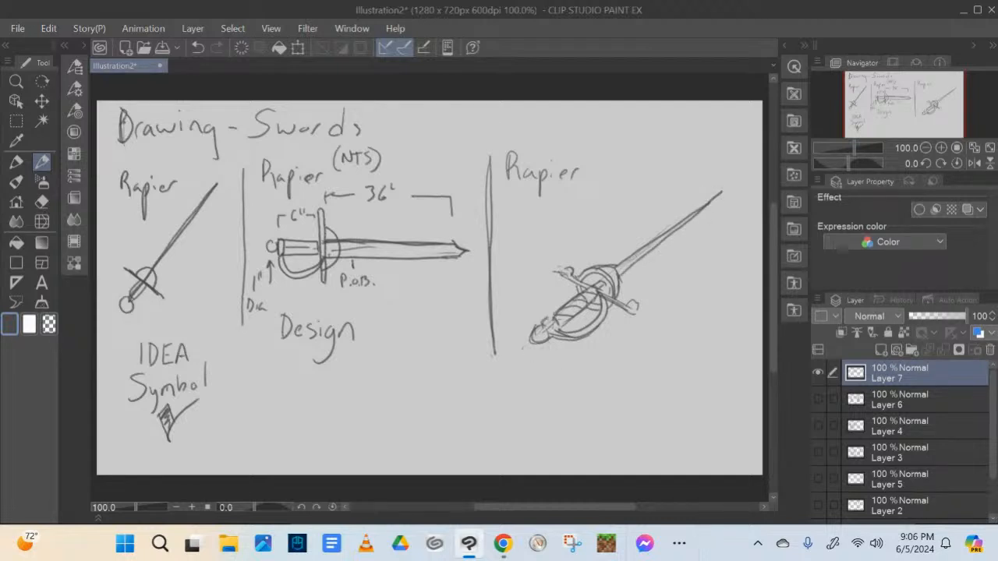
Refine the perspective rapier's pommel and crossguard ends, and add light shading strokes beneath the blade and guard
{"action": "mouse_move", "coordinate": [552, 318]}
{"action": "left_mouse_down"}
{"action": "mouse_move", "coordinate": [560, 328]}
{"action": "mouse_move", "coordinate": [540, 340]}
{"action": "left_mouse_up"}
{"action": "left_click_drag", "start_coordinate": [533, 340], "coordinate": [547, 336]}
{"action": "mouse_move", "coordinate": [623, 264]}
{"action": "left_mouse_down"}
{"action": "mouse_move", "coordinate": [605, 270]}
{"action": "mouse_move", "coordinate": [627, 286]}
{"action": "mouse_move", "coordinate": [612, 299]}
{"action": "mouse_move", "coordinate": [600, 279]}
{"action": "mouse_move", "coordinate": [608, 287]}
{"action": "left_mouse_up"}
{"action": "left_click_drag", "start_coordinate": [661, 259], "coordinate": [623, 290]}
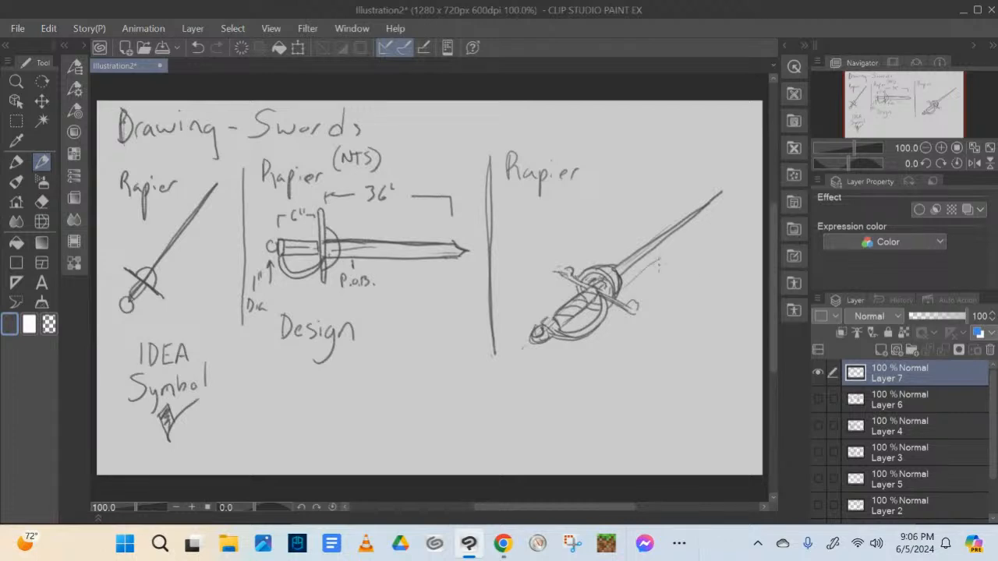
{"action": "mouse_move", "coordinate": [710, 217]}
{"action": "left_mouse_down"}
{"action": "mouse_move", "coordinate": [625, 293]}
{"action": "mouse_move", "coordinate": [633, 288]}
{"action": "left_mouse_up"}
{"action": "left_click_drag", "start_coordinate": [684, 227], "coordinate": [642, 280]}
{"action": "mouse_move", "coordinate": [647, 276]}
{"action": "left_mouse_down"}
{"action": "mouse_move", "coordinate": [582, 319]}
{"action": "mouse_move", "coordinate": [631, 316]}
{"action": "left_mouse_up"}
{"action": "mouse_move", "coordinate": [568, 271]}
{"action": "left_mouse_down"}
{"action": "mouse_move", "coordinate": [560, 279]}
{"action": "mouse_move", "coordinate": [573, 282]}
{"action": "left_mouse_up"}
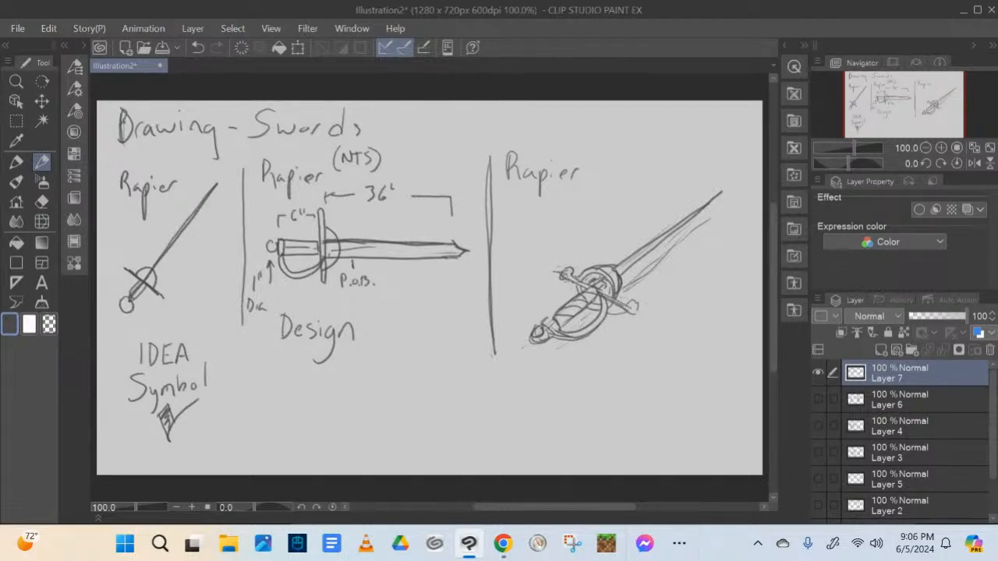
Underline the third "Rapier" heading, then darken the perspective blade and erase the excess lines around its tip
{"action": "left_click_drag", "start_coordinate": [513, 188], "coordinate": [539, 190]}
{"action": "mouse_move", "coordinate": [619, 279]}
{"action": "left_mouse_down"}
{"action": "mouse_move", "coordinate": [718, 192]}
{"action": "mouse_move", "coordinate": [624, 261]}
{"action": "mouse_move", "coordinate": [726, 192]}
{"action": "left_mouse_up"}
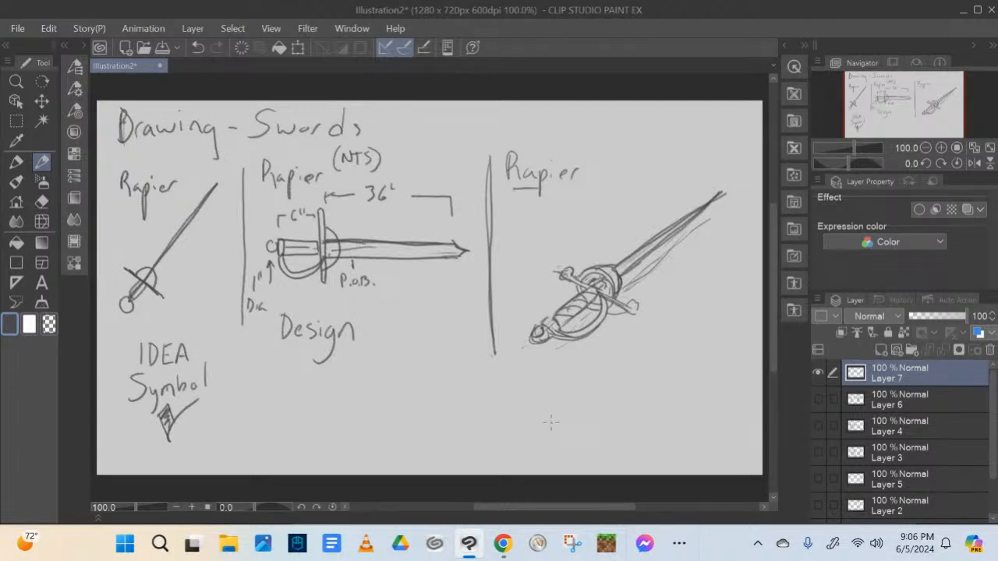
{"action": "key", "text": "e"}
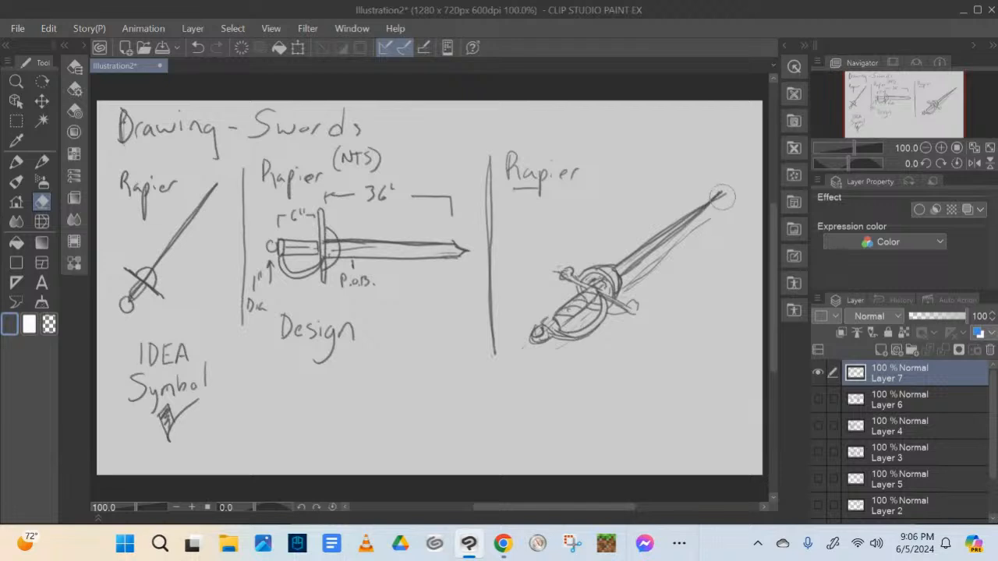
{"action": "mouse_move", "coordinate": [708, 234]}
{"action": "left_mouse_down"}
{"action": "mouse_move", "coordinate": [644, 275]}
{"action": "mouse_move", "coordinate": [690, 229]}
{"action": "mouse_move", "coordinate": [671, 255]}
{"action": "mouse_move", "coordinate": [700, 235]}
{"action": "left_mouse_up"}
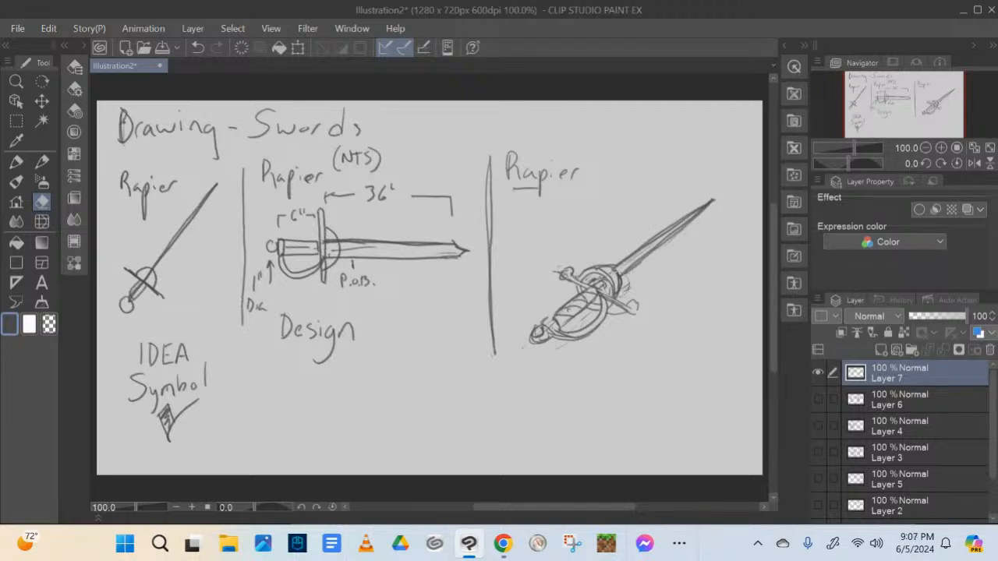
Write "Emotive" beneath the perspective rapier
{"action": "key", "text": "p"}
{"action": "mouse_move", "coordinate": [548, 366]}
{"action": "left_mouse_down"}
{"action": "mouse_move", "coordinate": [548, 391]}
{"action": "mouse_move", "coordinate": [564, 389]}
{"action": "left_mouse_up"}
{"action": "mouse_move", "coordinate": [548, 379]}
{"action": "left_mouse_down"}
{"action": "mouse_move", "coordinate": [566, 365]}
{"action": "mouse_move", "coordinate": [585, 390]}
{"action": "mouse_move", "coordinate": [641, 385]}
{"action": "left_mouse_up"}
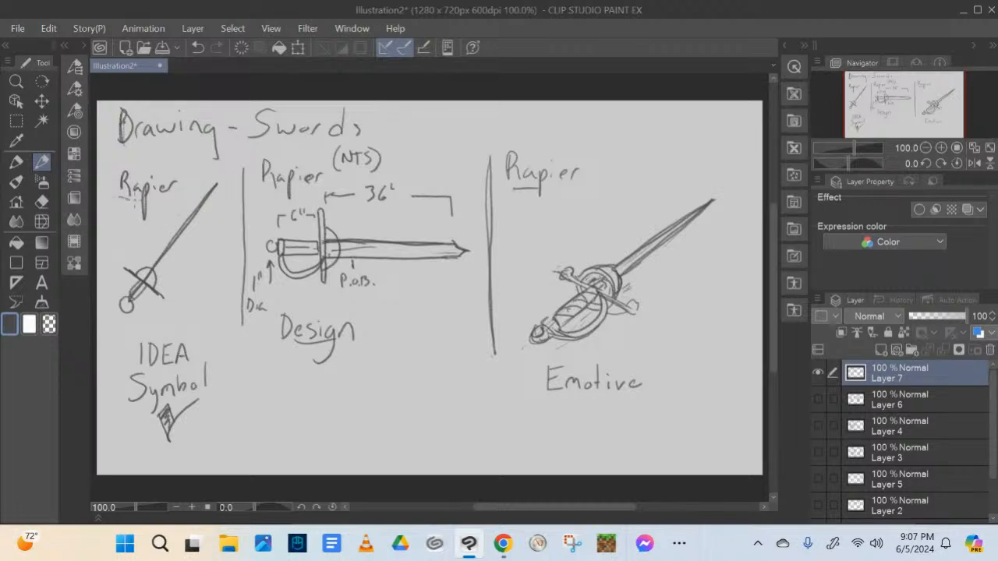
Underline the first "Rapier" heading and add a 1" blade-width mark beside the tip of the side-view rapier
{"action": "left_click_drag", "start_coordinate": [138, 200], "coordinate": [165, 194]}
{"action": "left_click_drag", "start_coordinate": [477, 239], "coordinate": [475, 250]}
{"action": "left_click_drag", "start_coordinate": [326, 257], "coordinate": [382, 257]}
{"action": "mouse_move", "coordinate": [477, 239]}
{"action": "left_mouse_down"}
{"action": "mouse_move", "coordinate": [476, 253]}
{"action": "mouse_move", "coordinate": [484, 243]}
{"action": "left_mouse_up"}
Write "Build" under the word "Design" in the second column
{"action": "left_click_drag", "start_coordinate": [282, 371], "coordinate": [282, 391]}
{"action": "mouse_move", "coordinate": [282, 365]}
{"action": "left_mouse_down"}
{"action": "mouse_move", "coordinate": [287, 395]}
{"action": "mouse_move", "coordinate": [312, 375]}
{"action": "mouse_move", "coordinate": [333, 391]}
{"action": "left_mouse_up"}
{"action": "left_click_drag", "start_coordinate": [332, 382], "coordinate": [327, 390]}
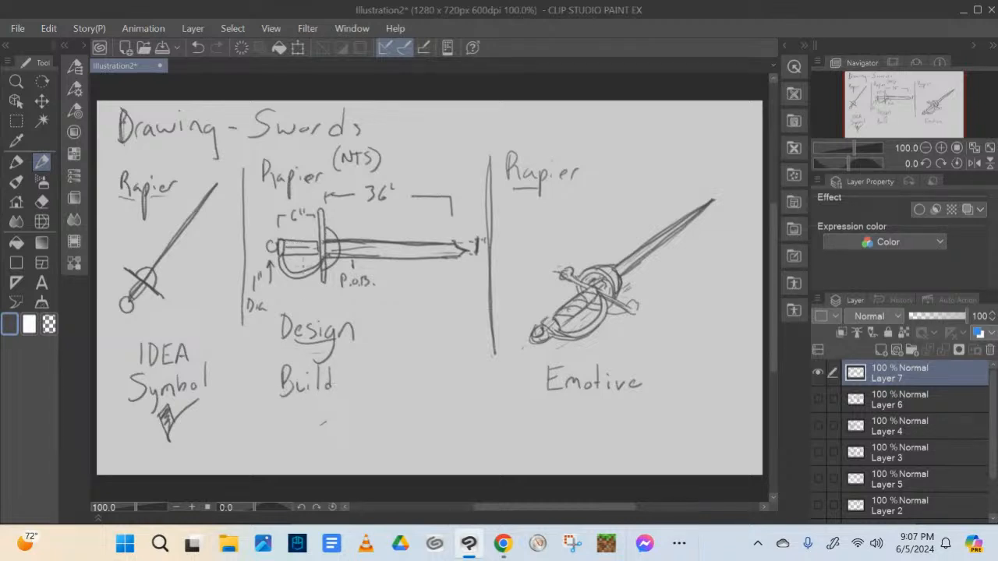
Hatch the side-view rapier's grip, add a short pointer line below its guard, and shade beneath the perspective blade
{"action": "left_click_drag", "start_coordinate": [283, 286], "coordinate": [275, 305]}
{"action": "mouse_move", "coordinate": [287, 271]}
{"action": "left_mouse_down"}
{"action": "mouse_move", "coordinate": [304, 259]}
{"action": "mouse_move", "coordinate": [301, 243]}
{"action": "mouse_move", "coordinate": [316, 251]}
{"action": "left_mouse_up"}
{"action": "left_click_drag", "start_coordinate": [669, 248], "coordinate": [624, 286]}
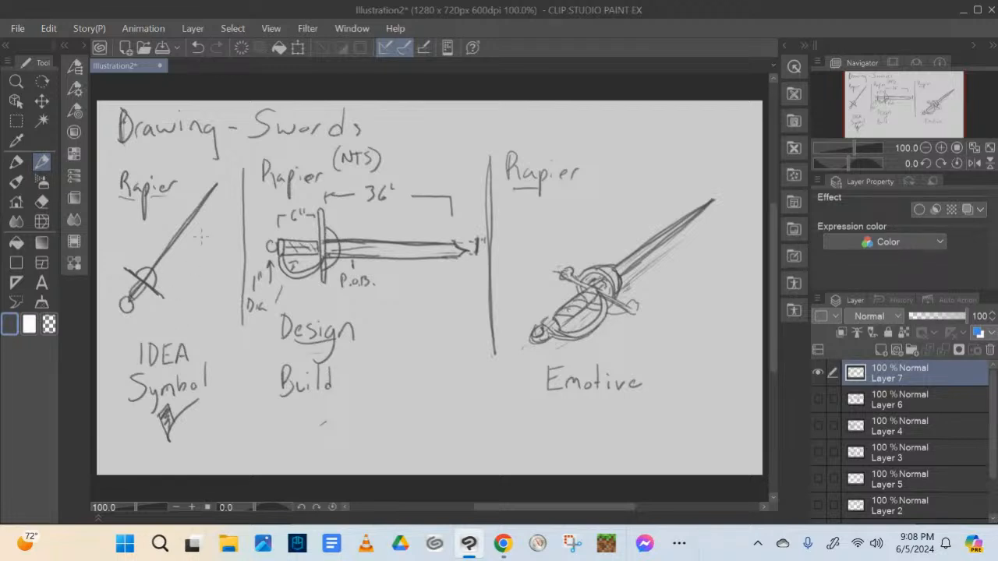
Circle the "IDEA Symbol" note and label the three columns "line", "Shape" and "Form" at their feet
{"action": "mouse_move", "coordinate": [189, 312]}
{"action": "left_mouse_down"}
{"action": "mouse_move", "coordinate": [170, 445]}
{"action": "mouse_move", "coordinate": [191, 315]}
{"action": "left_mouse_up"}
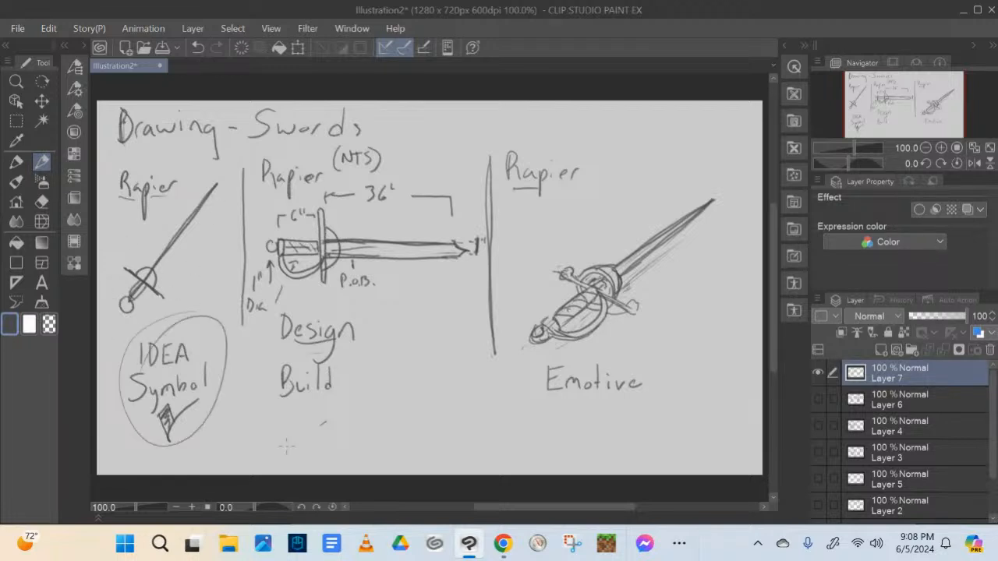
{"action": "mouse_move", "coordinate": [142, 454]}
{"action": "left_mouse_down"}
{"action": "mouse_move", "coordinate": [145, 481]}
{"action": "mouse_move", "coordinate": [150, 463]}
{"action": "mouse_move", "coordinate": [186, 456]}
{"action": "left_mouse_up"}
{"action": "mouse_move", "coordinate": [297, 412]}
{"action": "left_mouse_down"}
{"action": "mouse_move", "coordinate": [287, 443]}
{"action": "mouse_move", "coordinate": [314, 442]}
{"action": "left_mouse_up"}
{"action": "mouse_move", "coordinate": [313, 431]}
{"action": "left_mouse_down"}
{"action": "mouse_move", "coordinate": [358, 418]}
{"action": "mouse_move", "coordinate": [360, 448]}
{"action": "left_mouse_up"}
{"action": "left_click_drag", "start_coordinate": [356, 418], "coordinate": [397, 425]}
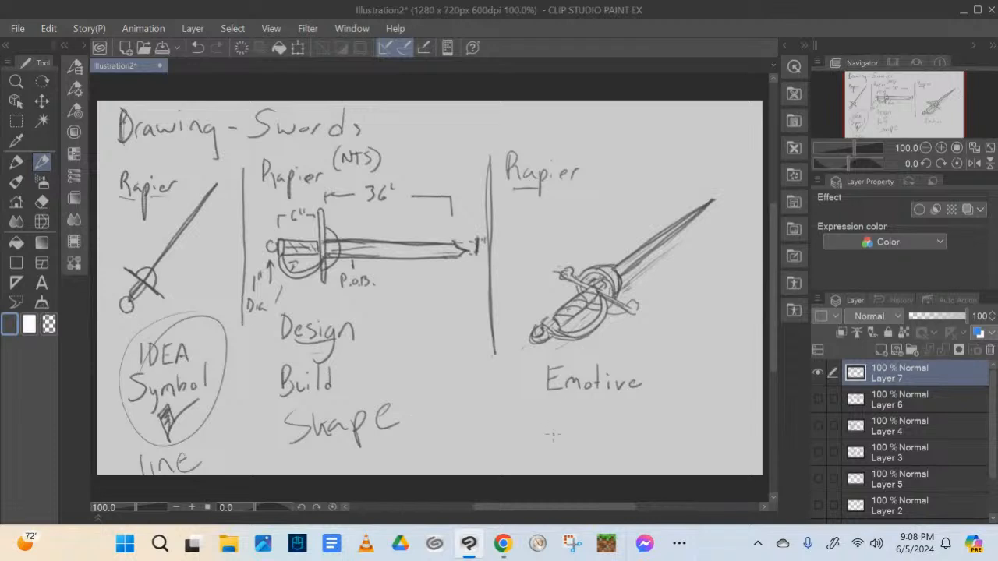
{"action": "mouse_move", "coordinate": [535, 456]}
{"action": "left_mouse_down"}
{"action": "mouse_move", "coordinate": [549, 419]}
{"action": "mouse_move", "coordinate": [564, 418]}
{"action": "mouse_move", "coordinate": [555, 438]}
{"action": "mouse_move", "coordinate": [613, 438]}
{"action": "left_mouse_up"}
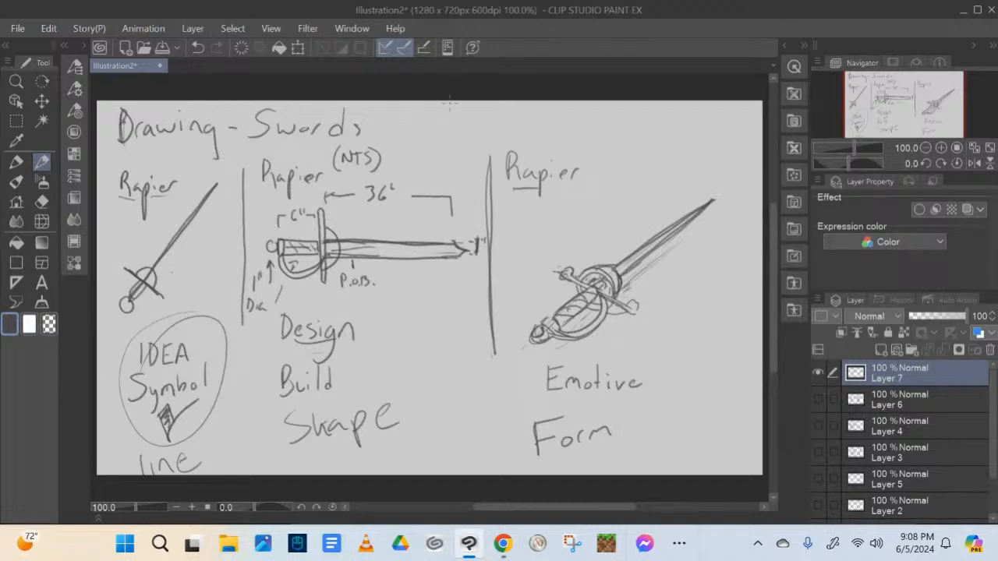
Write the notes "Perspective" and "Shading" under the third column's "Rapier" heading
{"action": "mouse_move", "coordinate": [529, 210]}
{"action": "left_mouse_down"}
{"action": "mouse_move", "coordinate": [529, 222]}
{"action": "mouse_move", "coordinate": [563, 228]}
{"action": "mouse_move", "coordinate": [594, 212]}
{"action": "mouse_move", "coordinate": [591, 219]}
{"action": "mouse_move", "coordinate": [613, 220]}
{"action": "left_mouse_up"}
{"action": "mouse_move", "coordinate": [544, 231]}
{"action": "left_mouse_down"}
{"action": "mouse_move", "coordinate": [536, 246]}
{"action": "mouse_move", "coordinate": [574, 245]}
{"action": "mouse_move", "coordinate": [590, 230]}
{"action": "mouse_move", "coordinate": [594, 240]}
{"action": "left_mouse_up"}
{"action": "mouse_move", "coordinate": [599, 240]}
{"action": "left_mouse_down"}
{"action": "mouse_move", "coordinate": [608, 239]}
{"action": "mouse_move", "coordinate": [602, 253]}
{"action": "left_mouse_up"}
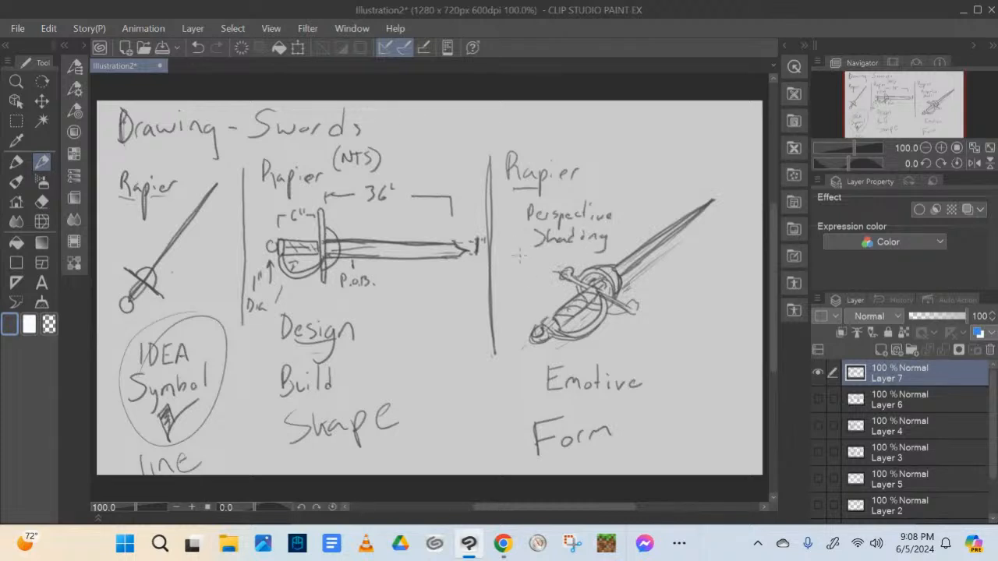
Draw small bracket-like bullet marks in front of the notes "Perspective" and "Shading" in the third column
{"action": "left_click_drag", "start_coordinate": [507, 220], "coordinate": [514, 223]}
{"action": "left_click_drag", "start_coordinate": [513, 222], "coordinate": [522, 240]}
On Layer 1, erase highlights along the perspective rapier's guard, pommel and blade with the Hard eraser at size 10
{"action": "key", "text": "e"}
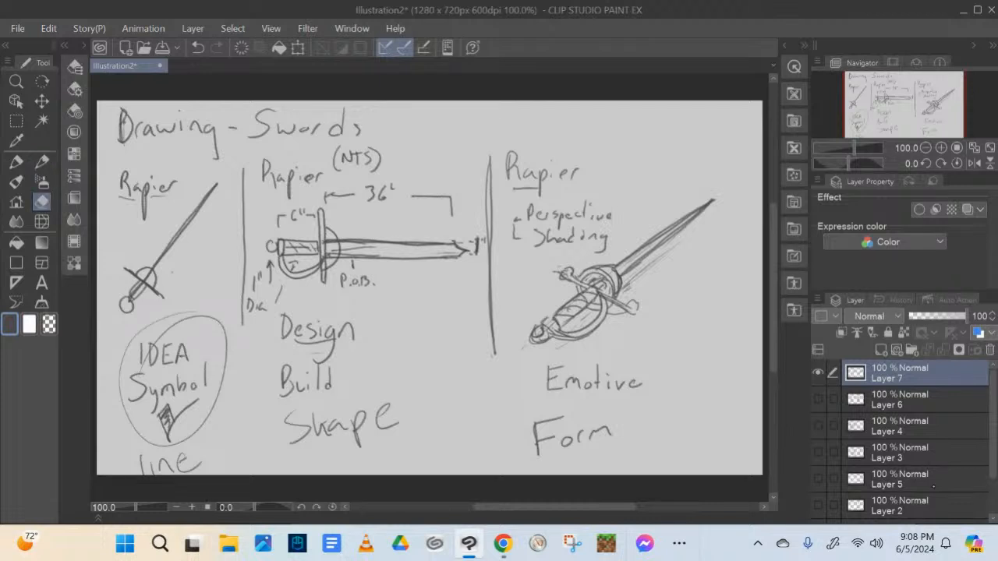
{"action": "scroll", "coordinate": [890, 470], "scroll_direction": "down", "scroll_amount": 2}
{"action": "left_click", "coordinate": [891, 474]}
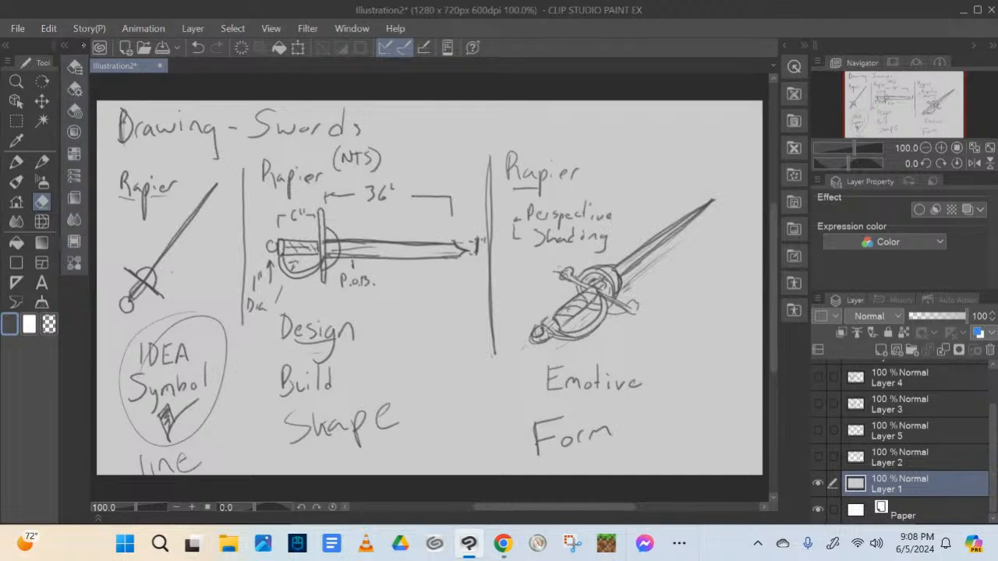
{"action": "left_click", "coordinate": [85, 46]}
{"action": "left_click", "coordinate": [75, 435]}
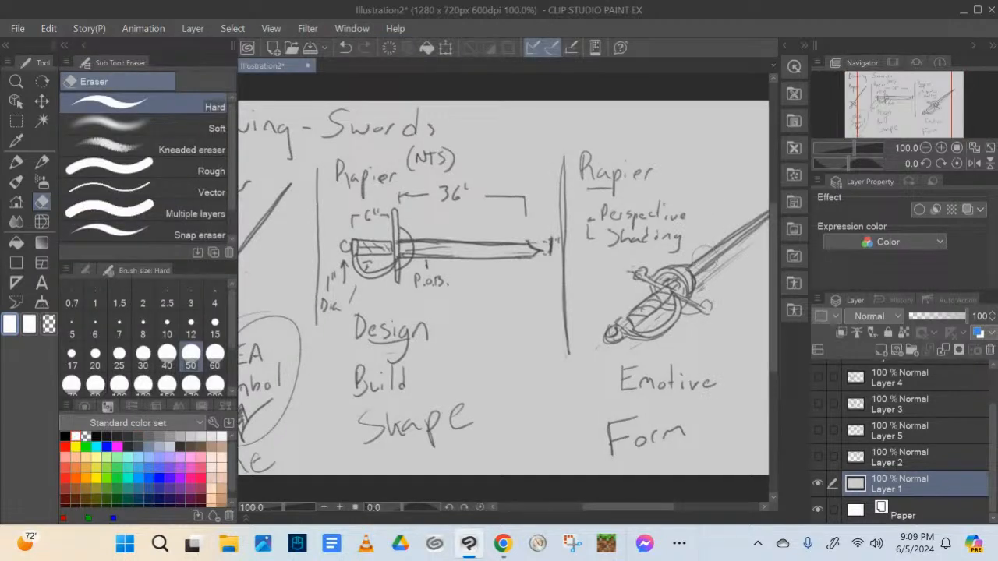
{"action": "left_click", "coordinate": [167, 333]}
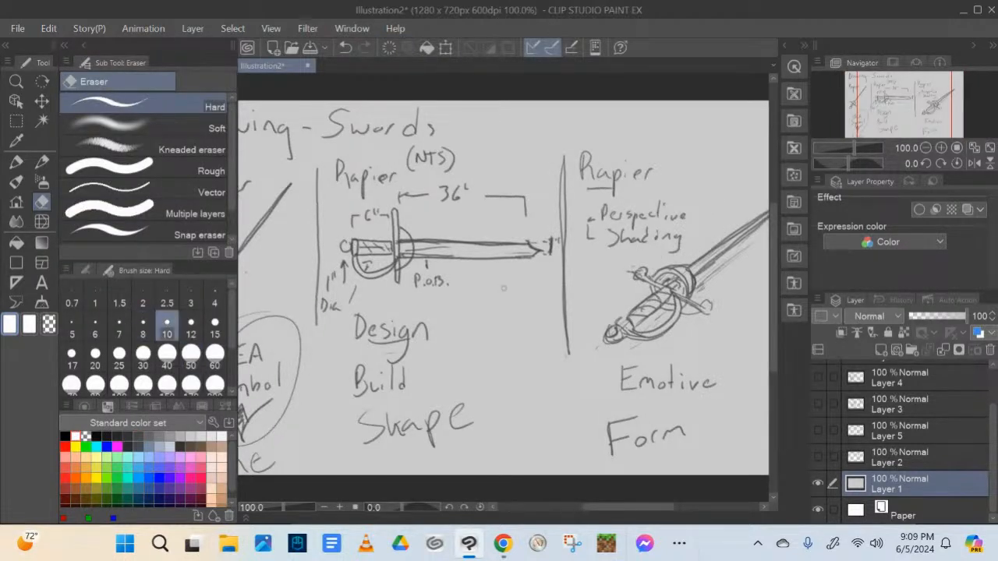
{"action": "mouse_move", "coordinate": [669, 272]}
{"action": "left_mouse_down"}
{"action": "mouse_move", "coordinate": [686, 272]}
{"action": "mouse_move", "coordinate": [663, 272]}
{"action": "left_mouse_up"}
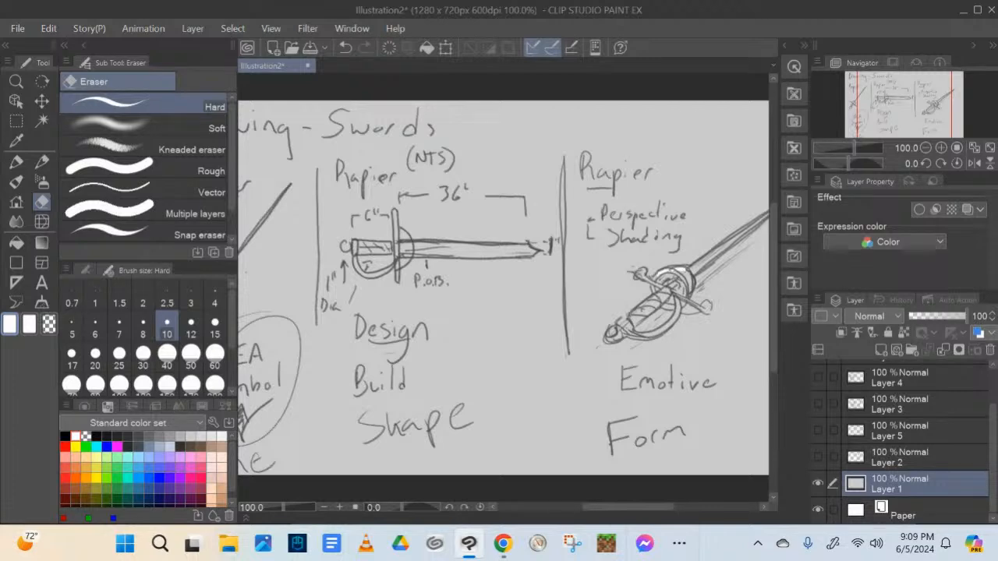
{"action": "mouse_move", "coordinate": [628, 315]}
{"action": "left_mouse_down"}
{"action": "mouse_move", "coordinate": [660, 293]}
{"action": "mouse_move", "coordinate": [601, 339]}
{"action": "left_mouse_up"}
{"action": "left_click_drag", "start_coordinate": [691, 268], "coordinate": [759, 222]}
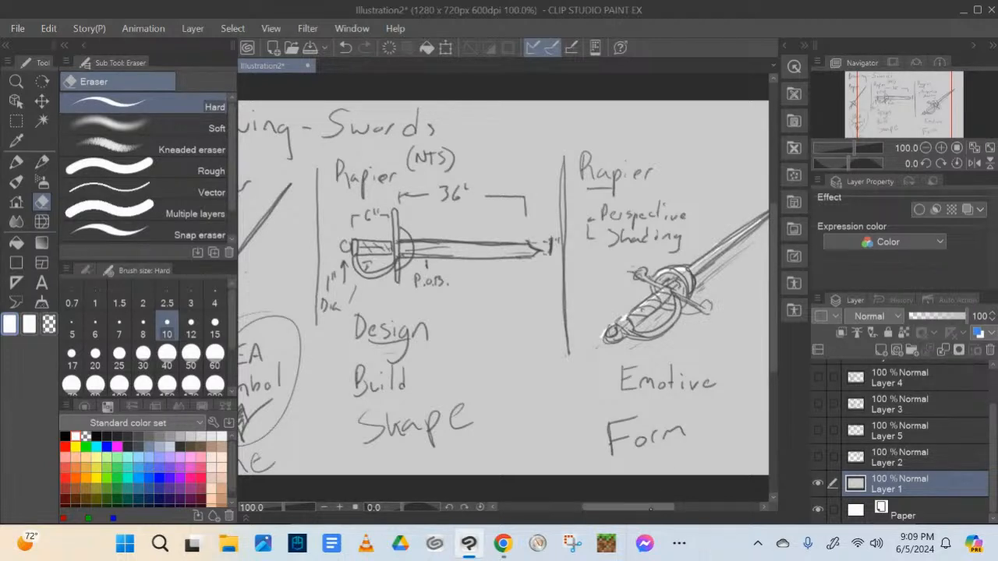
Erase further highlights along the perspective rapier's curved hand guard and crossguard
{"action": "left_click_drag", "start_coordinate": [651, 507], "coordinate": [663, 506]}
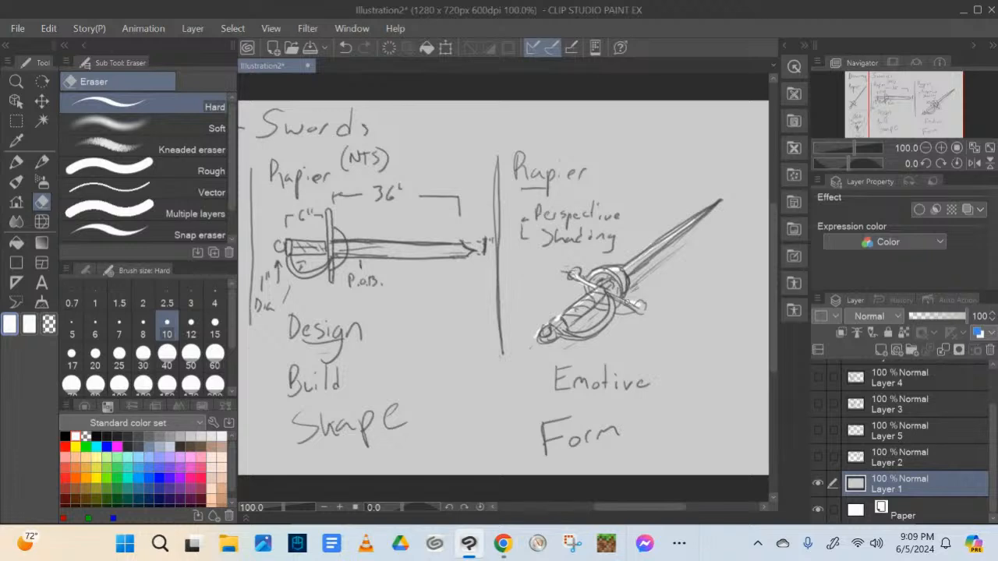
{"action": "mouse_move", "coordinate": [587, 334]}
{"action": "left_mouse_down"}
{"action": "mouse_move", "coordinate": [607, 320]}
{"action": "mouse_move", "coordinate": [610, 300]}
{"action": "left_mouse_up"}
{"action": "left_click", "coordinate": [85, 46]}
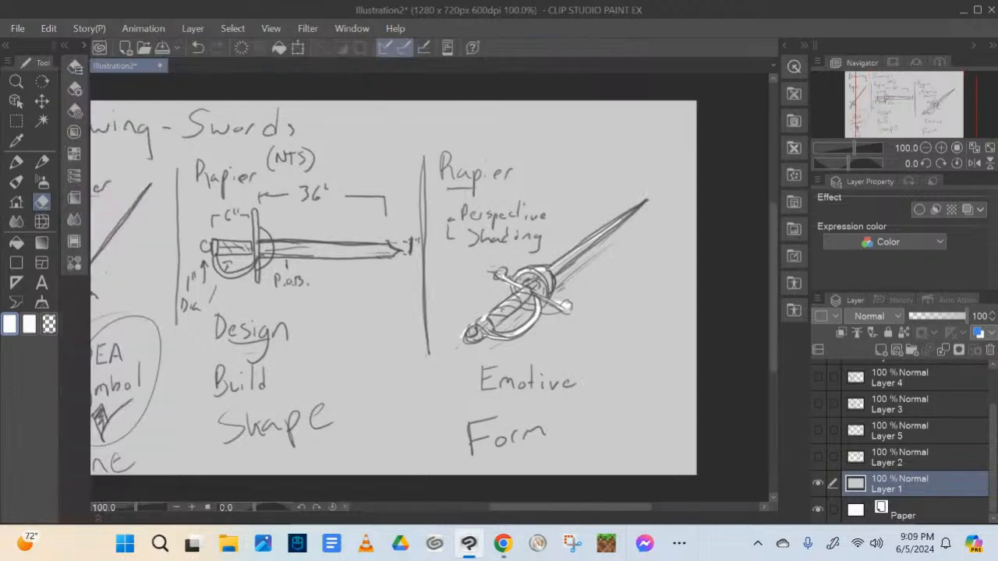
{"action": "left_click_drag", "start_coordinate": [585, 507], "coordinate": [571, 523]}
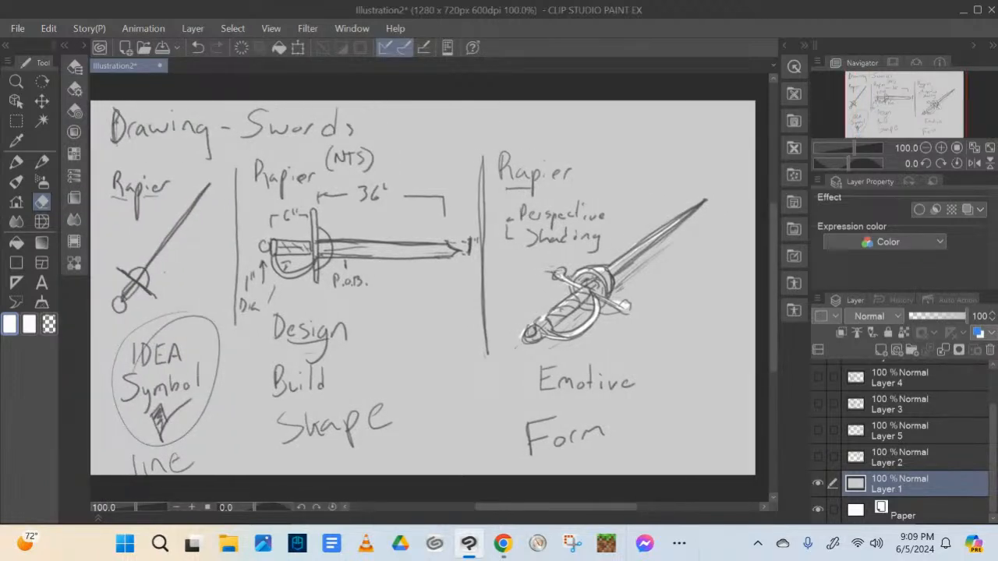
With a red pen, draw a downward arrow above the perspective rapier's blade and an arrow pointing up toward the first column's rapier
{"action": "left_click", "coordinate": [84, 46]}
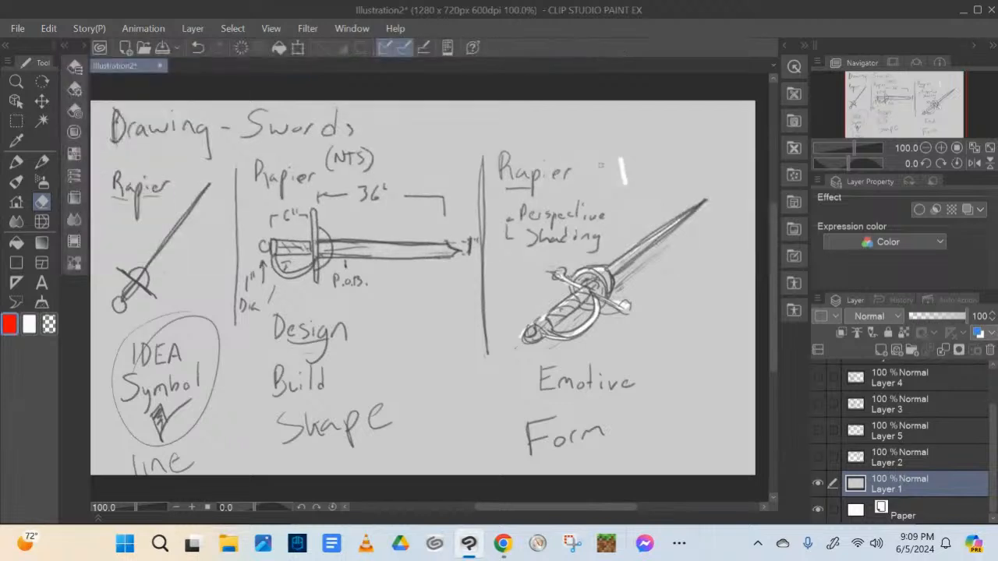
{"action": "left_click", "coordinate": [198, 46]}
{"action": "left_click", "coordinate": [16, 161]}
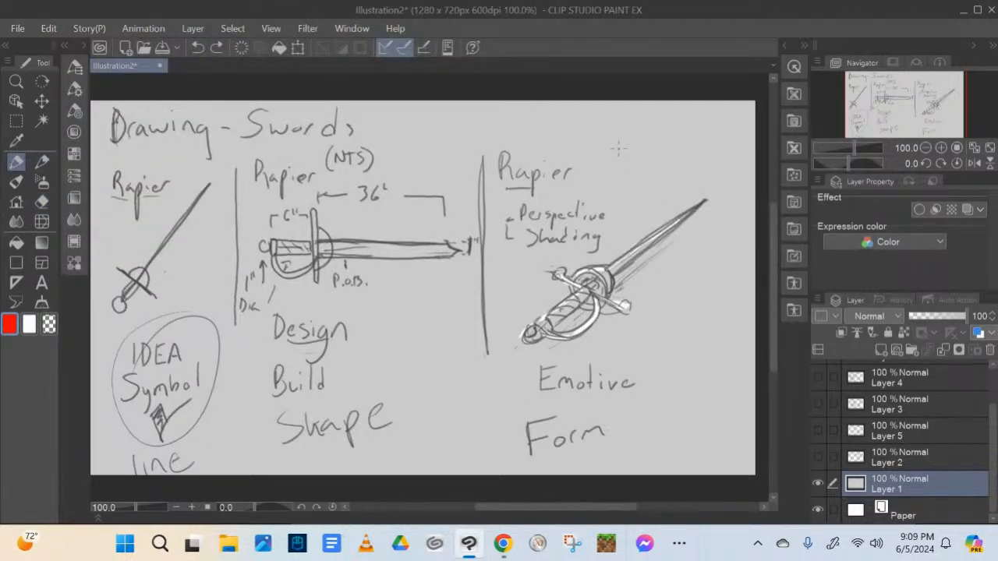
{"action": "left_click_drag", "start_coordinate": [619, 144], "coordinate": [621, 187]}
{"action": "mouse_move", "coordinate": [611, 168]}
{"action": "left_mouse_down"}
{"action": "mouse_move", "coordinate": [621, 189]}
{"action": "mouse_move", "coordinate": [639, 166]}
{"action": "left_mouse_up"}
{"action": "left_click_drag", "start_coordinate": [183, 265], "coordinate": [207, 295]}
{"action": "mouse_move", "coordinate": [181, 264]}
{"action": "left_mouse_down"}
{"action": "mouse_move", "coordinate": [179, 296]}
{"action": "mouse_move", "coordinate": [209, 277]}
{"action": "mouse_move", "coordinate": [207, 293]}
{"action": "left_mouse_up"}
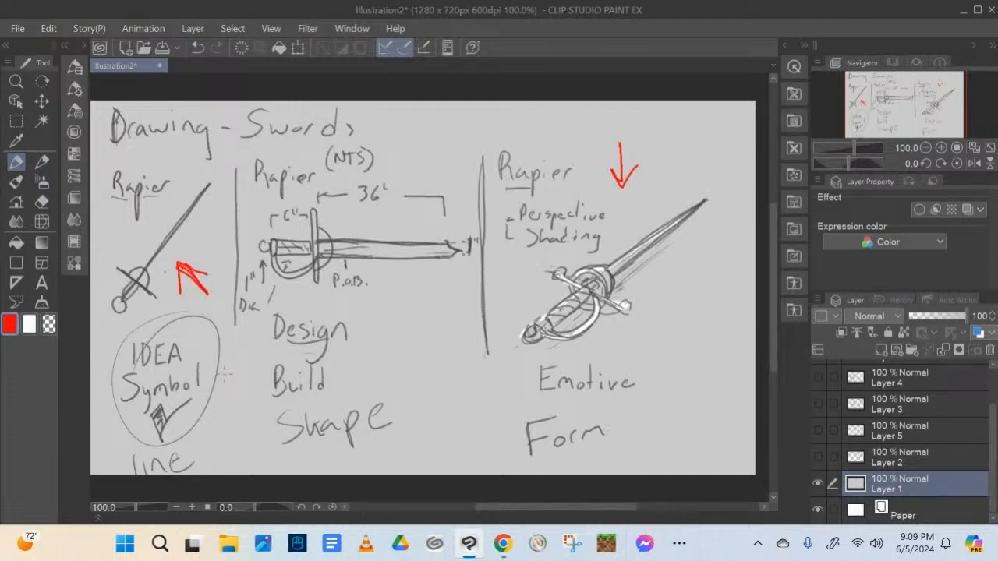